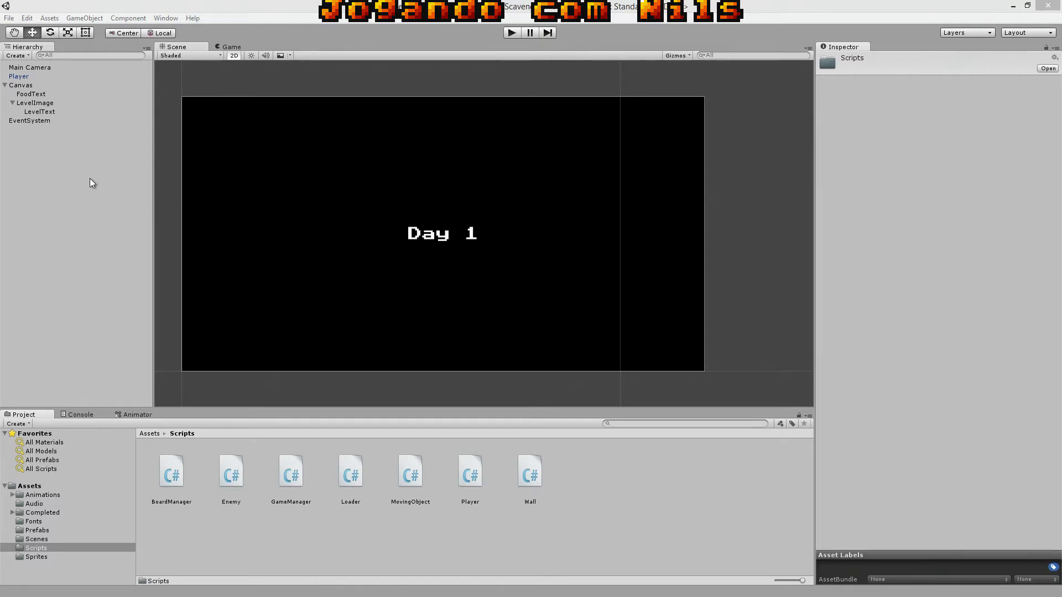
# - Create an empty GameObject and name it SoundManager
pyautogui.click(91, 19)
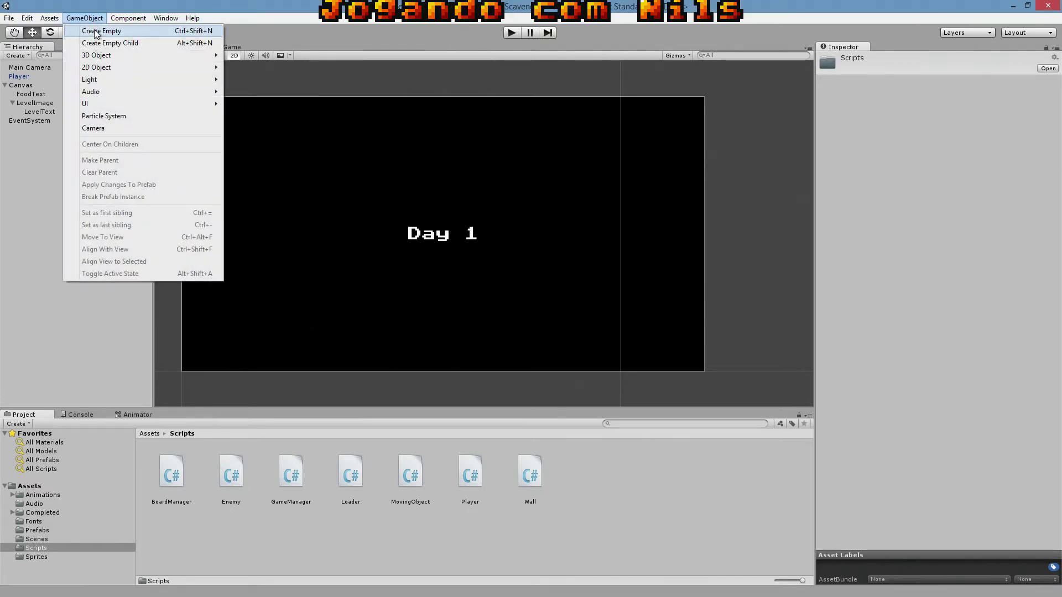
pyautogui.click(97, 32)
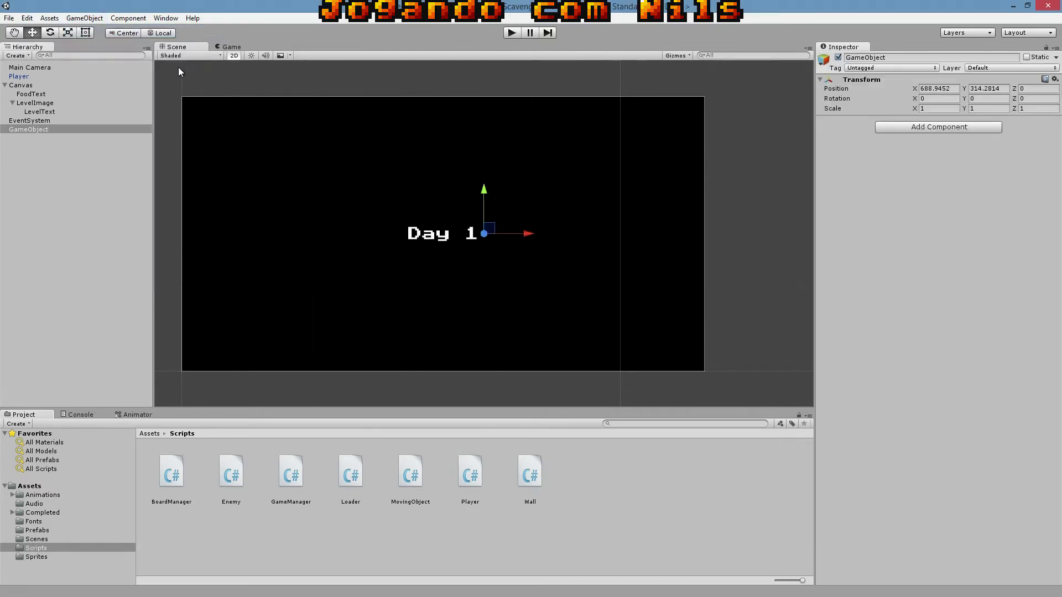
pyautogui.click(852, 57)
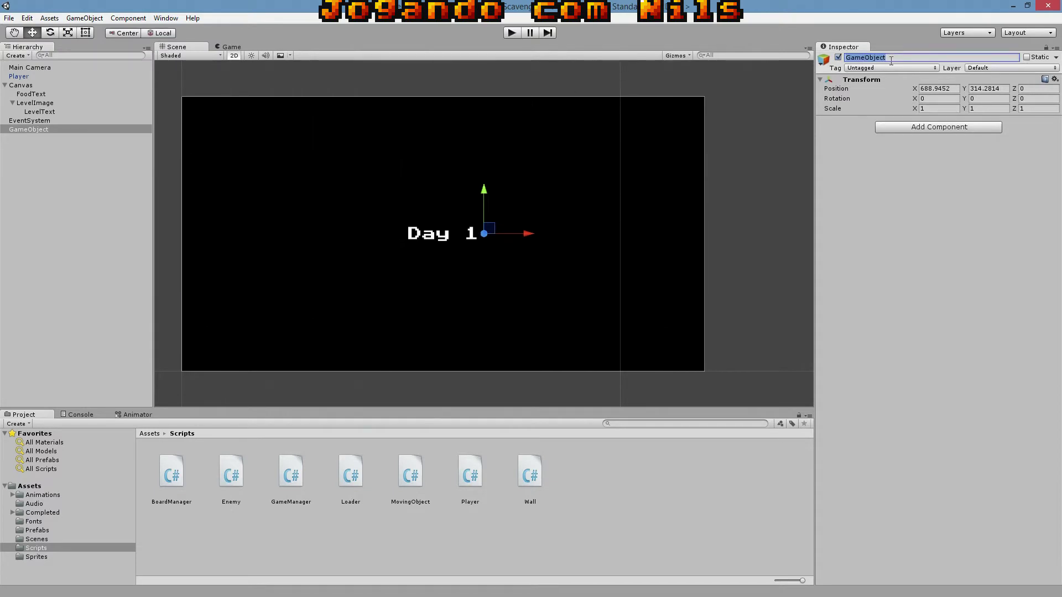
pyautogui.write('Sound')
pyautogui.write('Manager')
pyautogui.press('Escape')
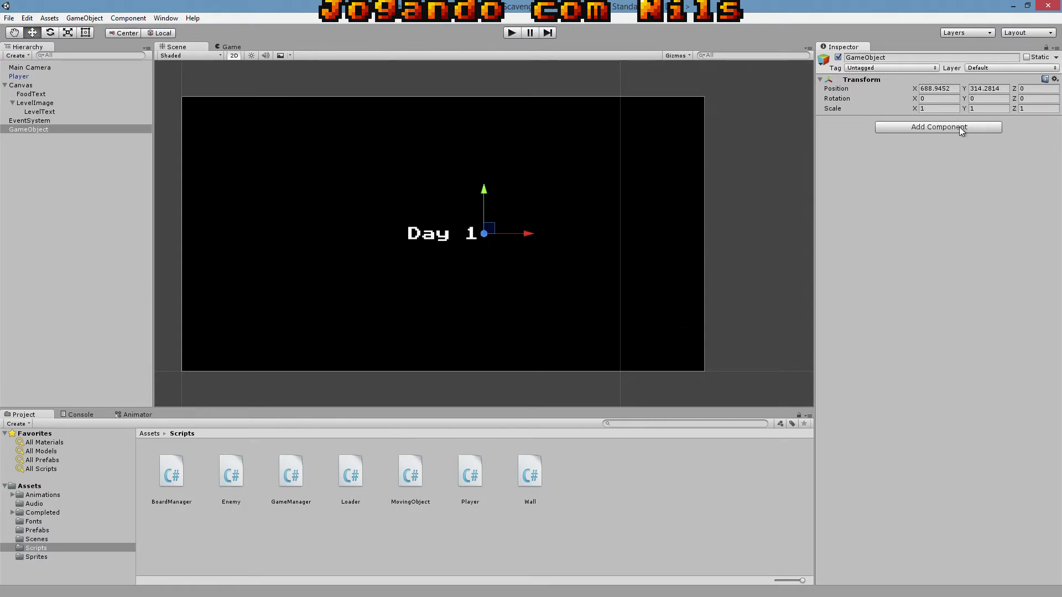
# - Add two Audio Source components to SoundManager, switching the accidentally enabled bypass toggles back off
pyautogui.click(915, 129)
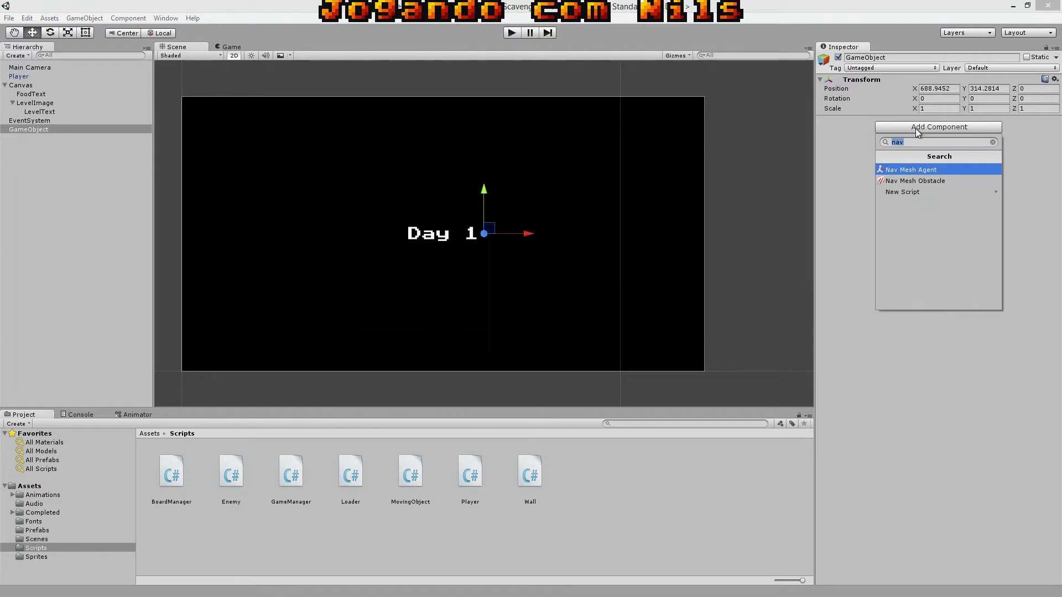
pyautogui.write('aud')
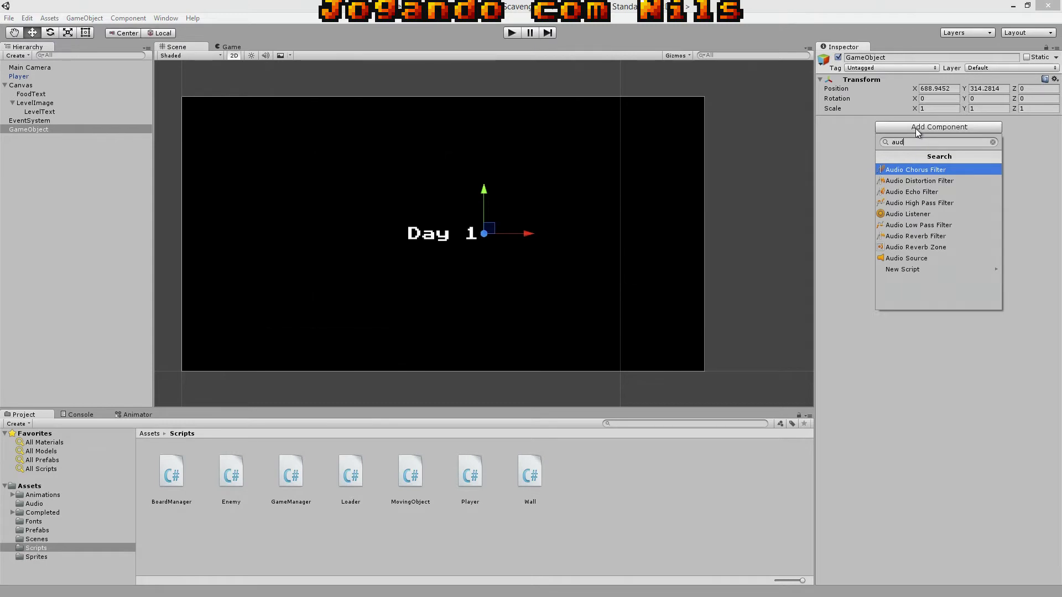
pyautogui.write('io sou')
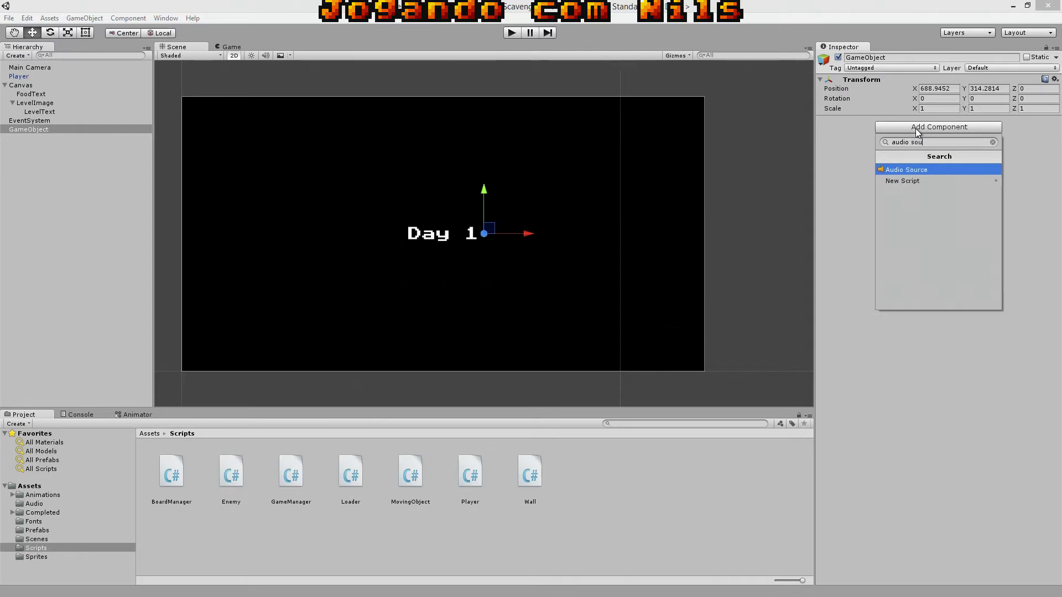
pyautogui.click(914, 171)
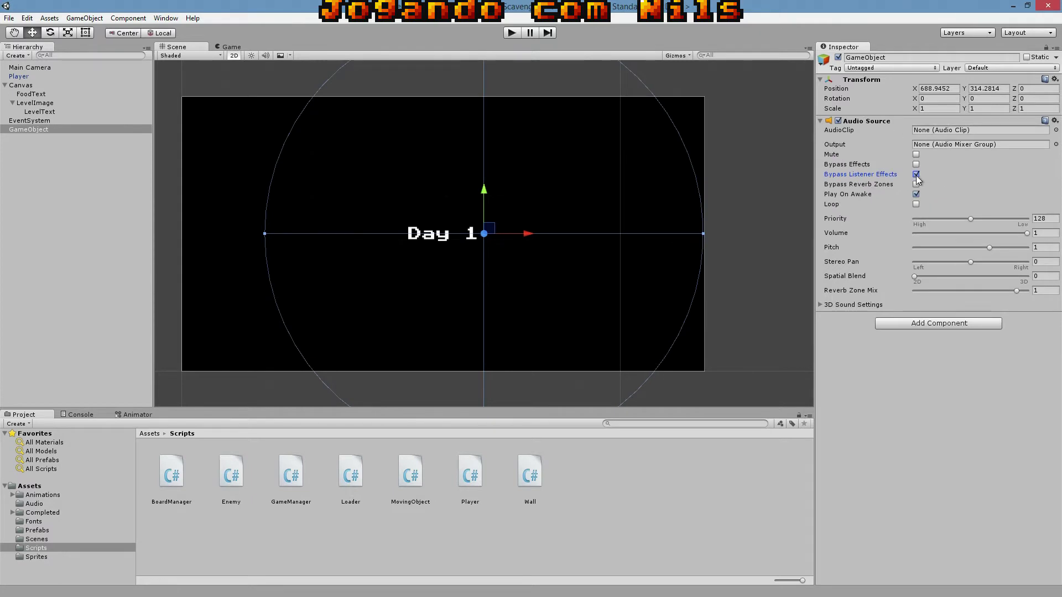
pyautogui.click(916, 174)
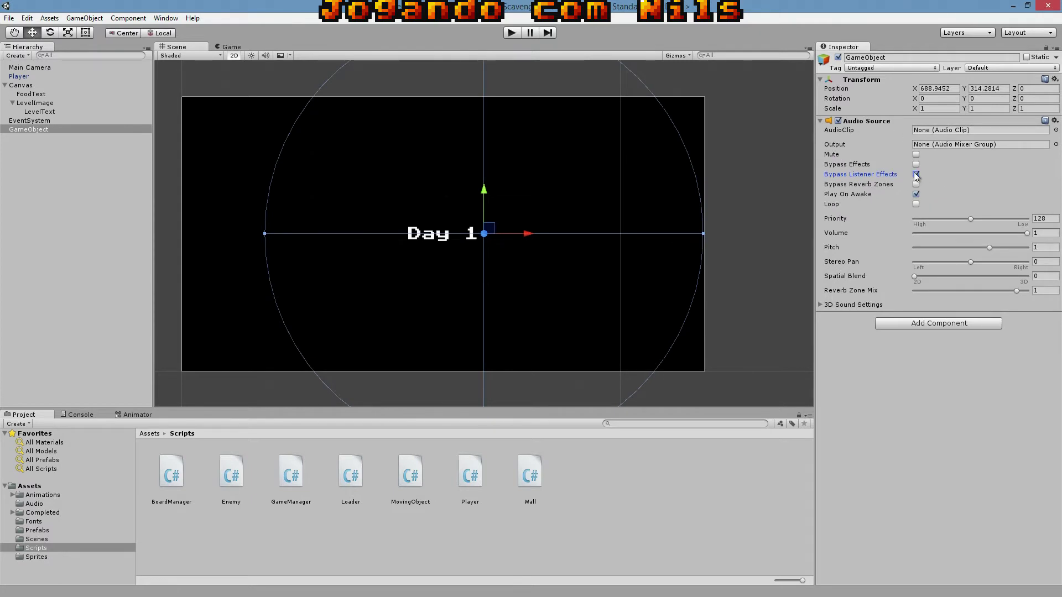
pyautogui.click(932, 325)
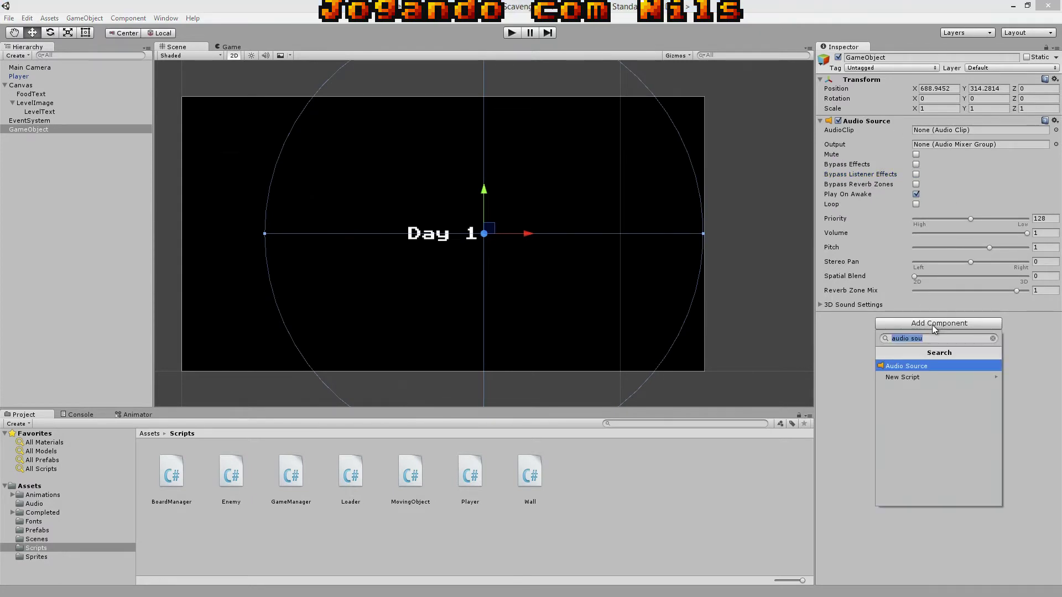
pyautogui.click(921, 365)
pyautogui.click(915, 360)
pyautogui.click(916, 361)
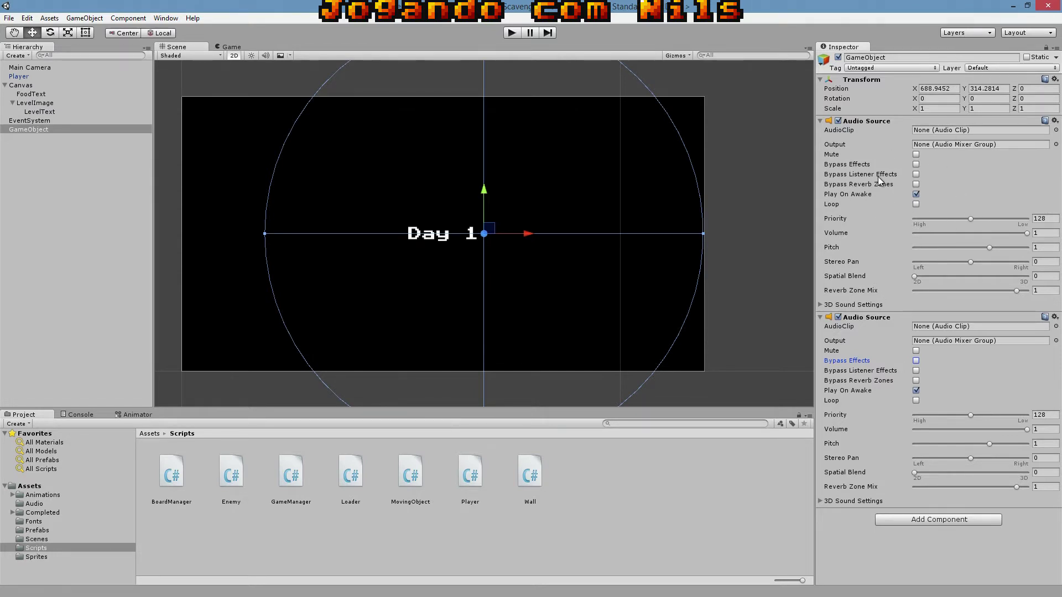
pyautogui.moveTo(908, 179)
# - In the Scripts folder, make a new C# script named SoundManager
pyautogui.click(31, 549)
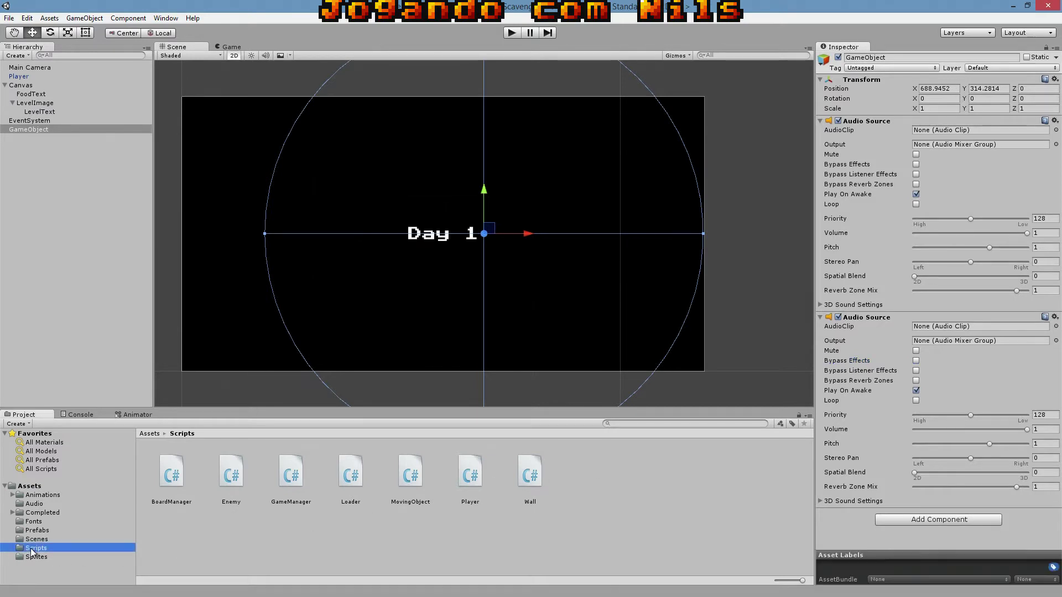
pyautogui.rightClick(579, 467)
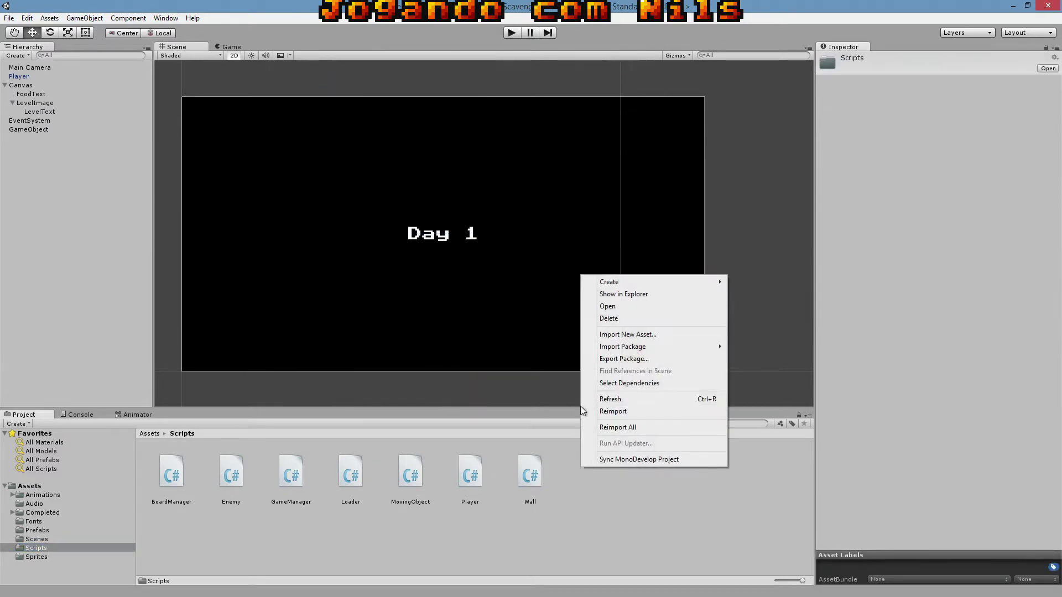
pyautogui.moveTo(635, 281)
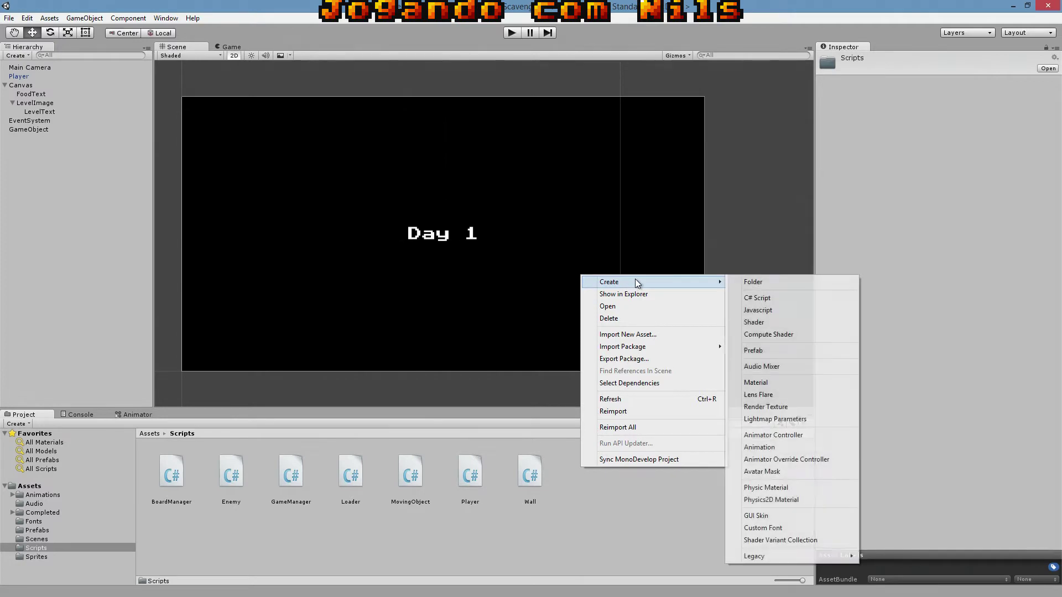
pyautogui.click(773, 298)
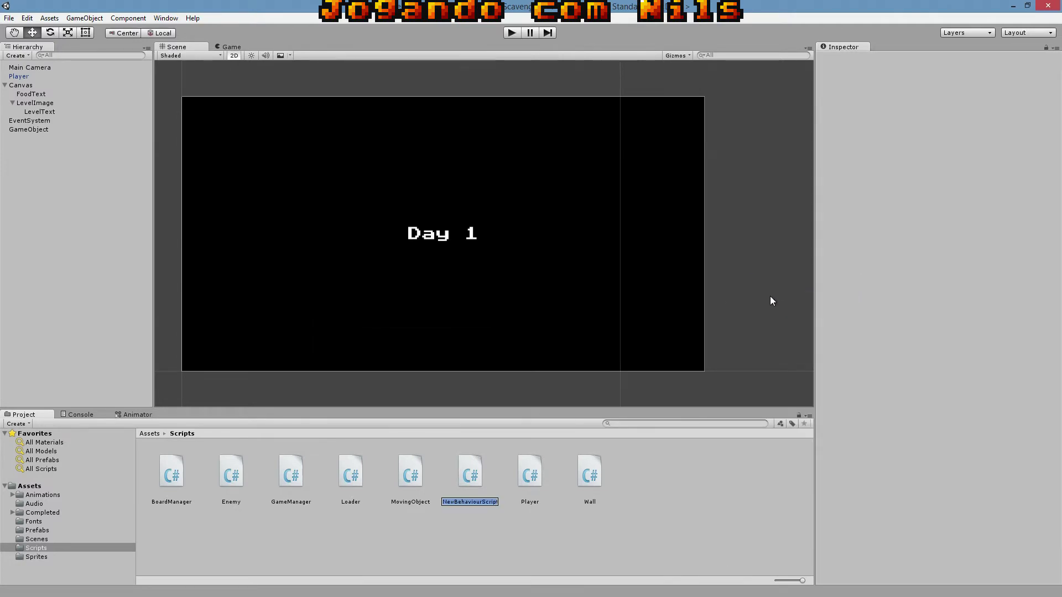
pyautogui.write('S')
pyautogui.write('oundManager')
pyautogui.press('Return')
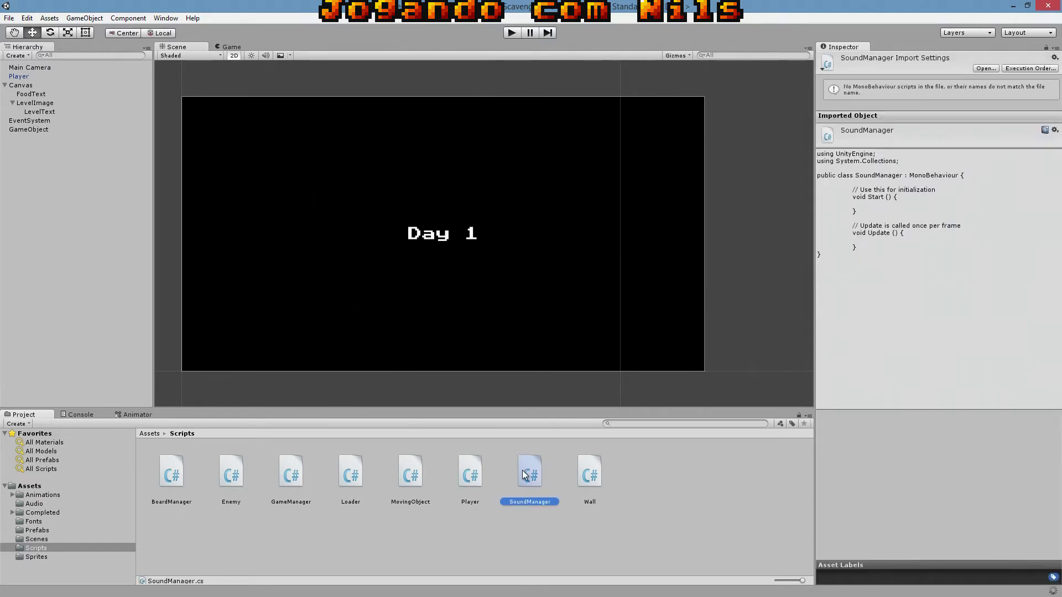
# - Open SoundManager in MonoDevelop and delete its default Start and Update methods
pyautogui.doubleClick(536, 468)
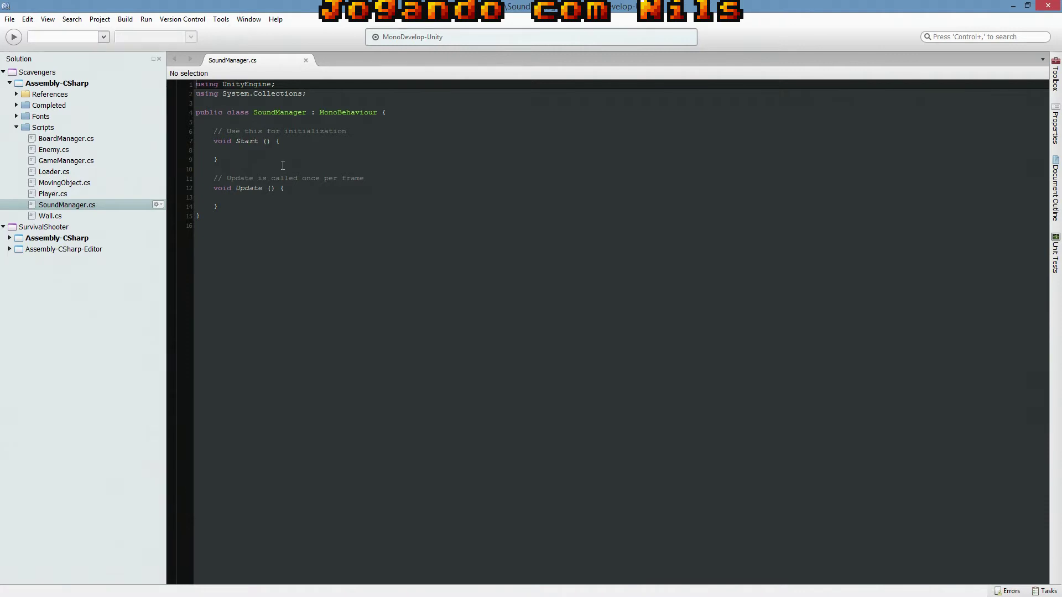
pyautogui.click(259, 114)
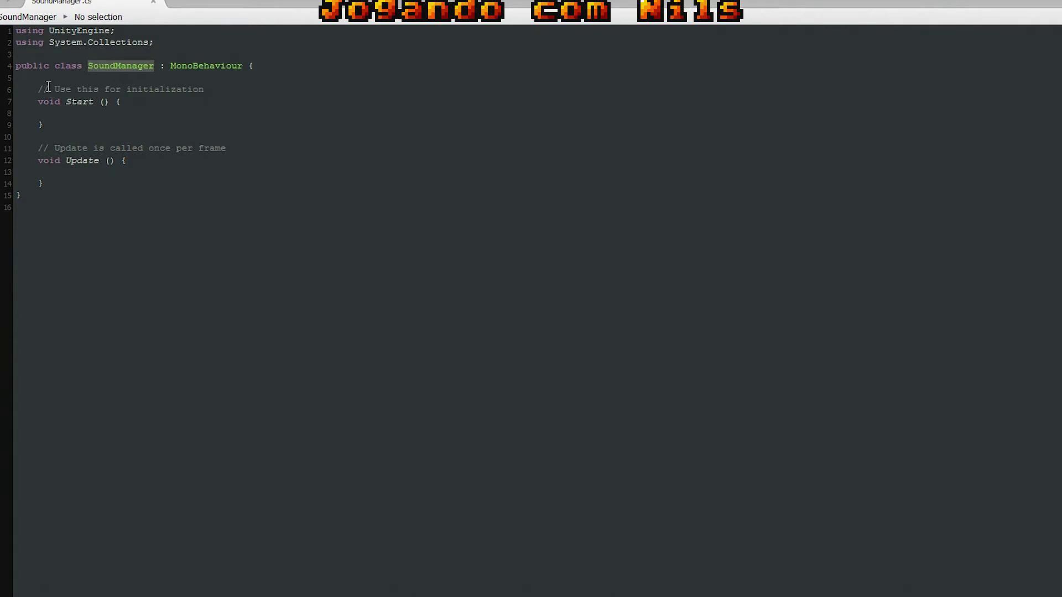
pyautogui.moveTo(38, 89); pyautogui.dragTo(78, 182)
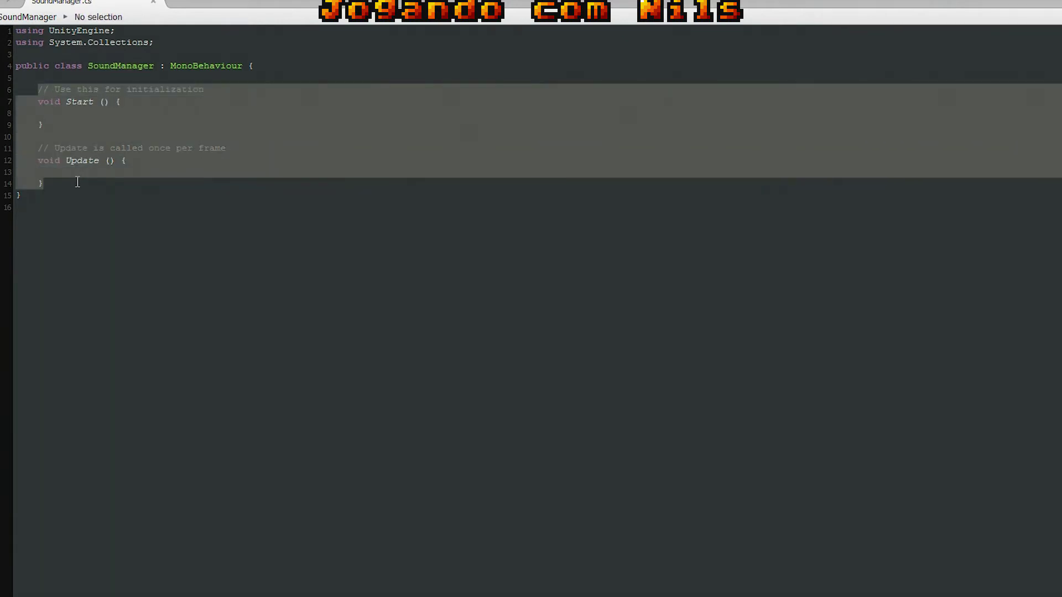
pyautogui.press('Up')
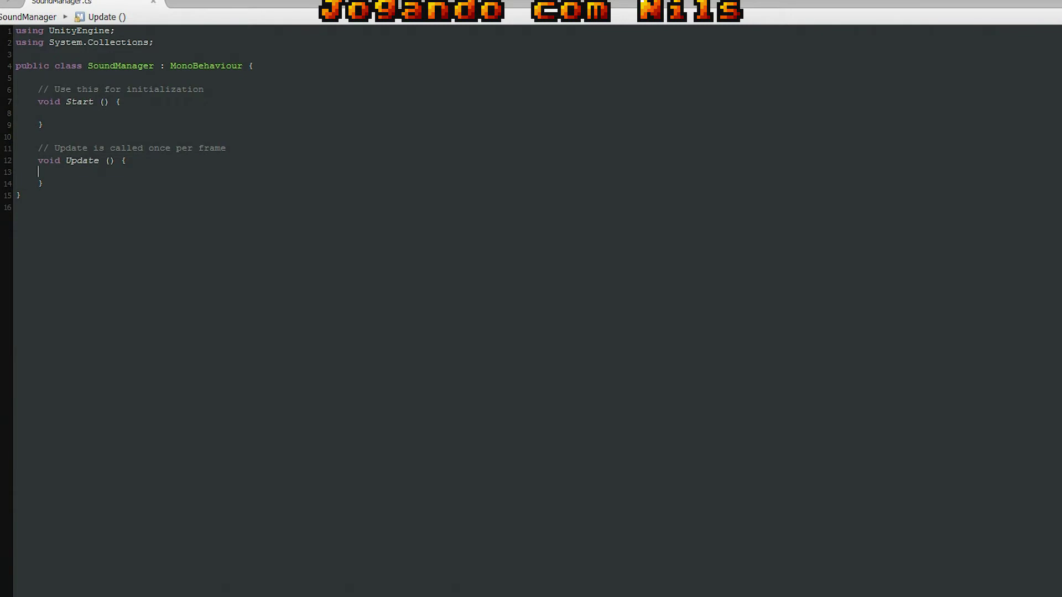
pyautogui.press('Up')
pyautogui.press('Down')
pyautogui.press('Down')
pyautogui.hotkey('shift', 'Up')
pyautogui.hotkey('shift', 'Up')
pyautogui.hotkey('shift', 'Up')
pyautogui.hotkey('shift', 'Up')
pyautogui.hotkey('shift', 'Up')
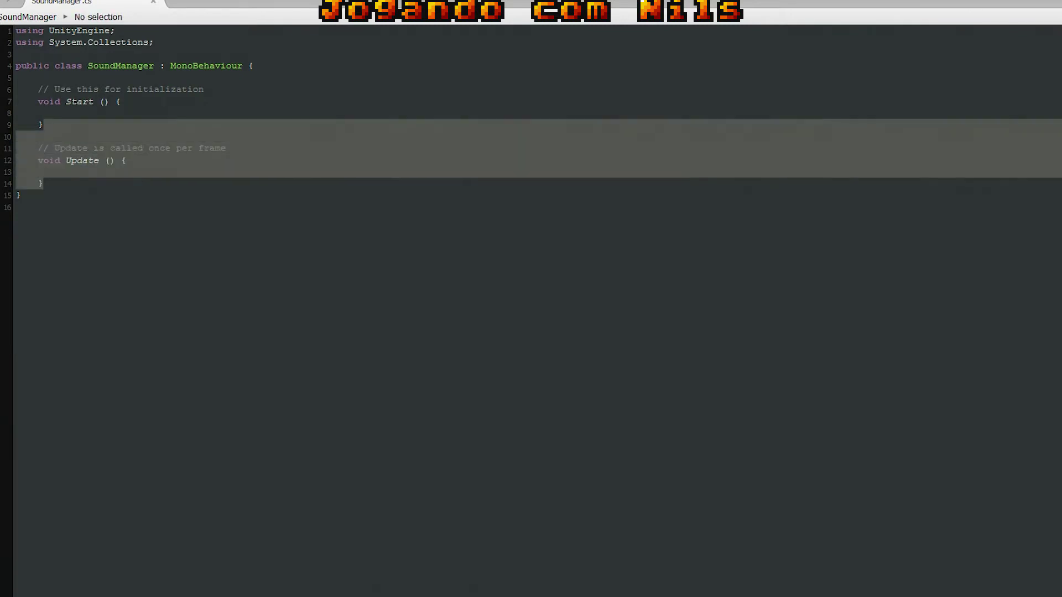
pyautogui.hotkey('shift', 'Up')
pyautogui.hotkey('shift', 'Up')
pyautogui.hotkey('shift', 'Up')
pyautogui.press('BackSpace')
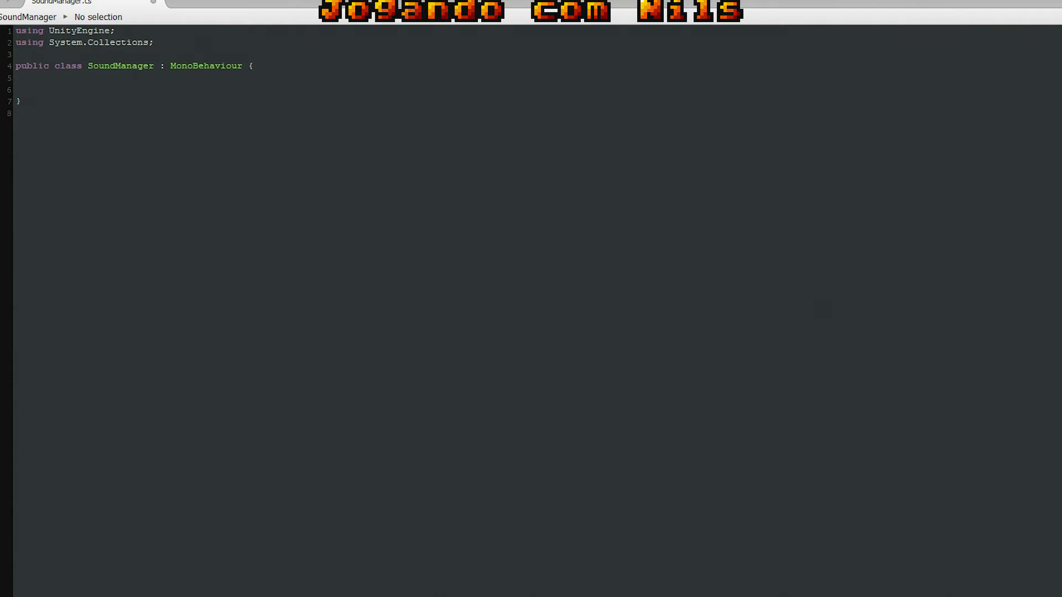
# - Declare 'public AudioSource efxSound;' with the comment '//Efeitos sonoros'
pyautogui.write('public')
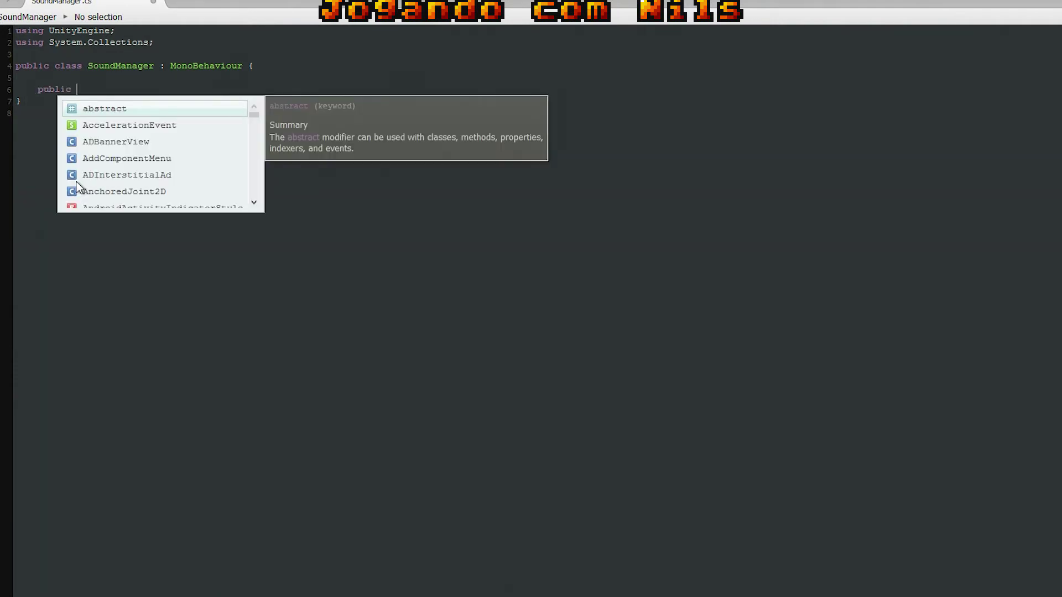
pyautogui.write(' Audio')
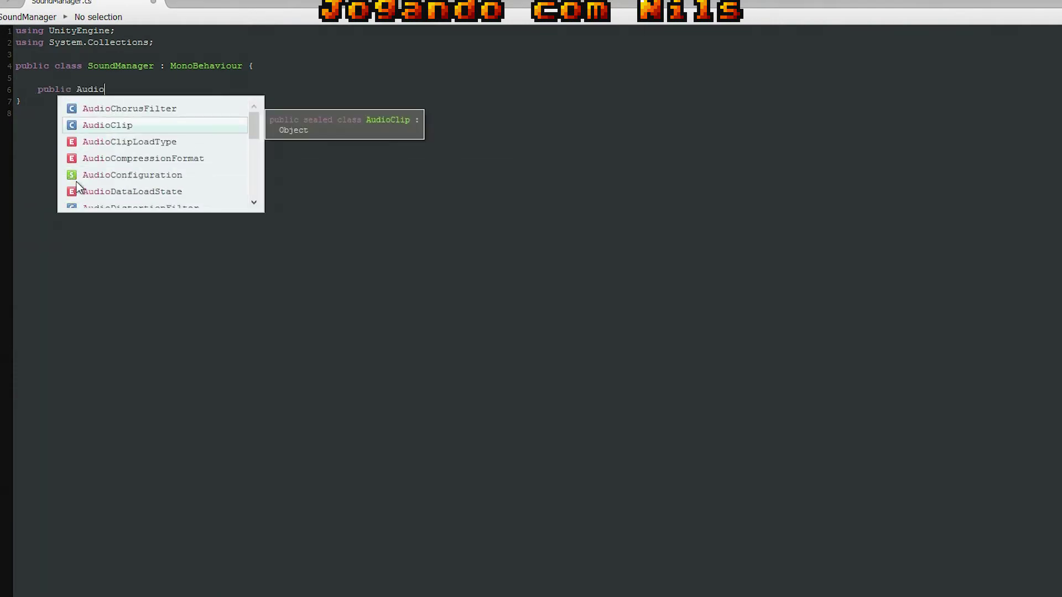
pyautogui.write('S')
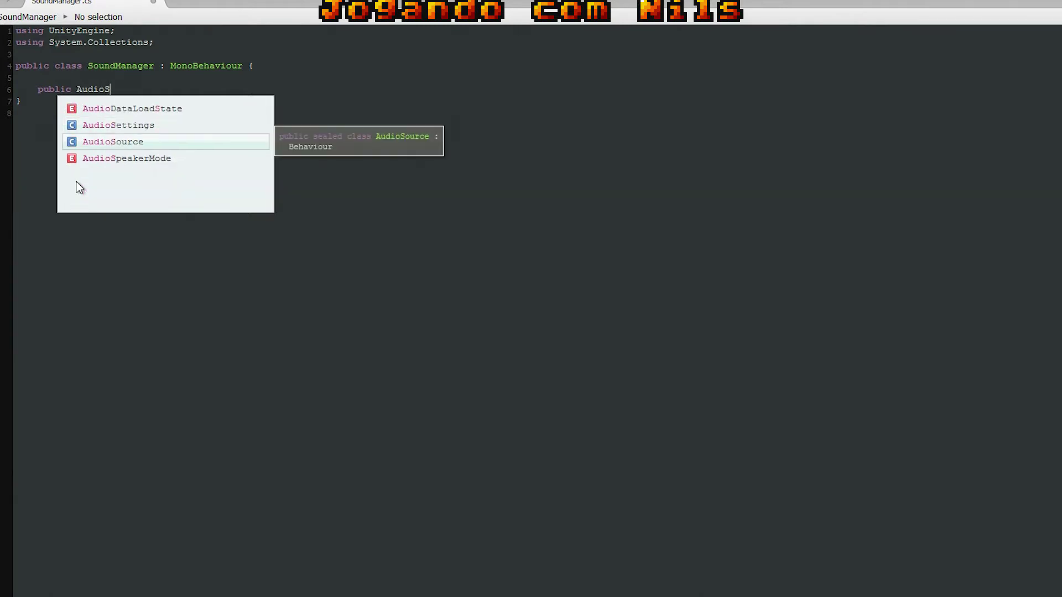
pyautogui.press('Return')
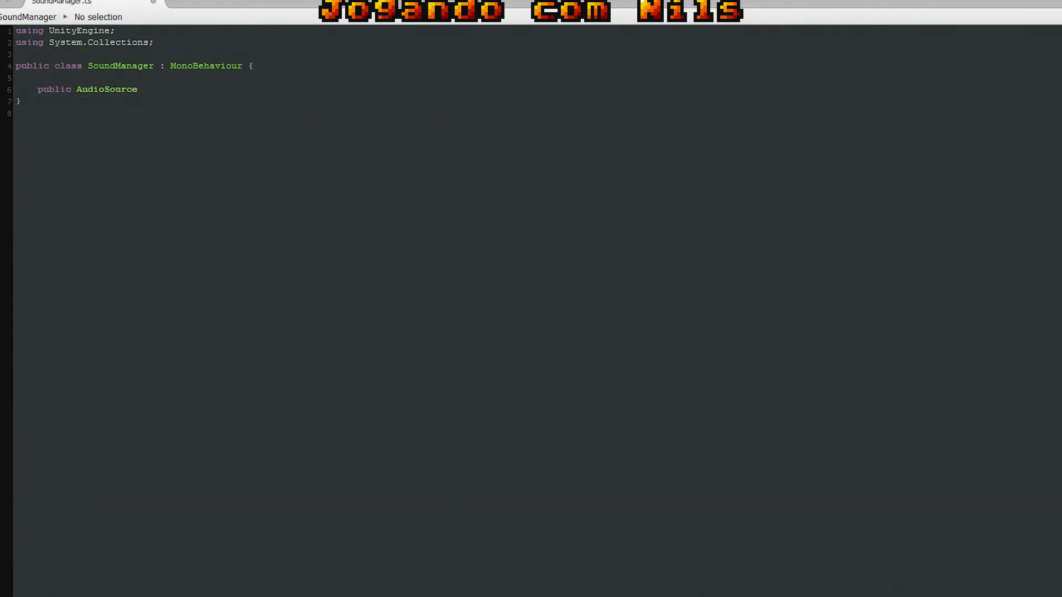
pyautogui.write('efx')
pyautogui.write('Sound')
pyautogui.write(' ; //')
pyautogui.press('BackSpace')
pyautogui.press('BackSpace')
pyautogui.press('BackSpace')
pyautogui.write(';')
pyautogui.press('Tab')
pyautogui.write('//')
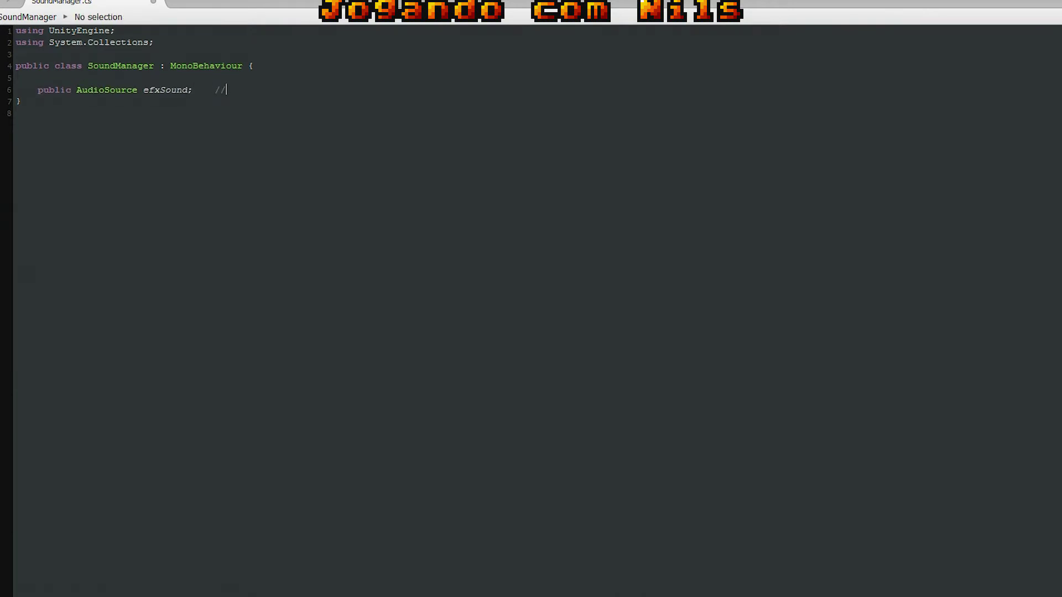
pyautogui.write('Efeitos sono')
pyautogui.write('ros')
pyautogui.press('Return')
# - Add 'public AudioSource musicSound;' commented '//musica de fundo'
pyautogui.write('public')
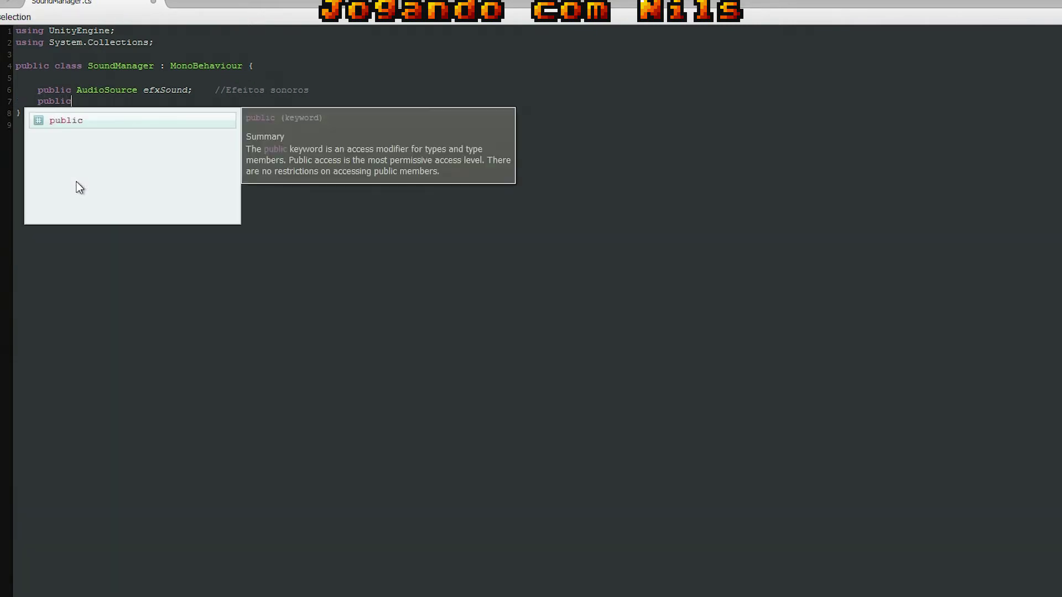
pyautogui.write(' Audi')
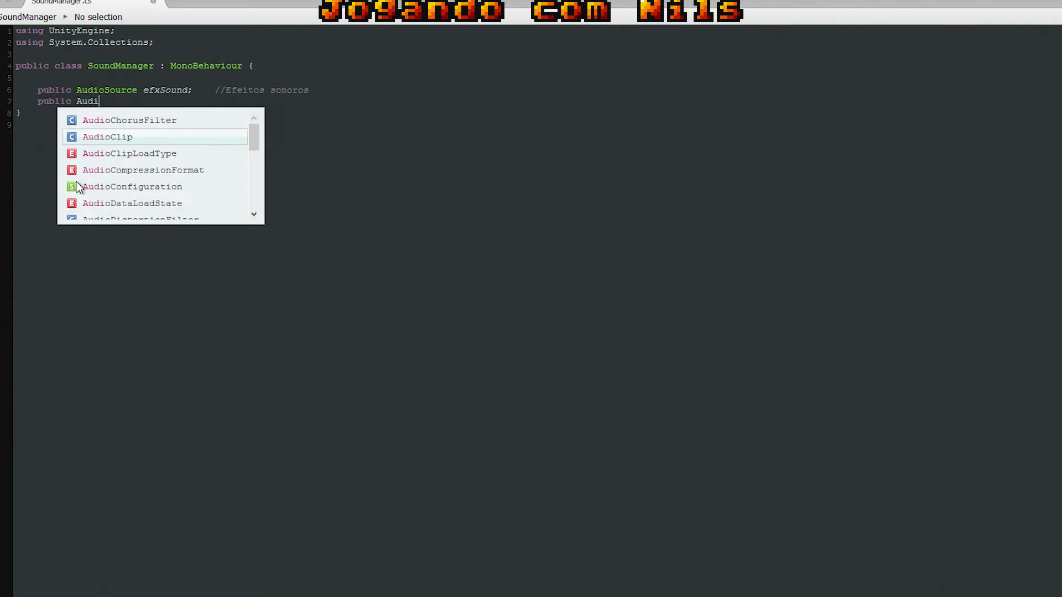
pyautogui.write('o')
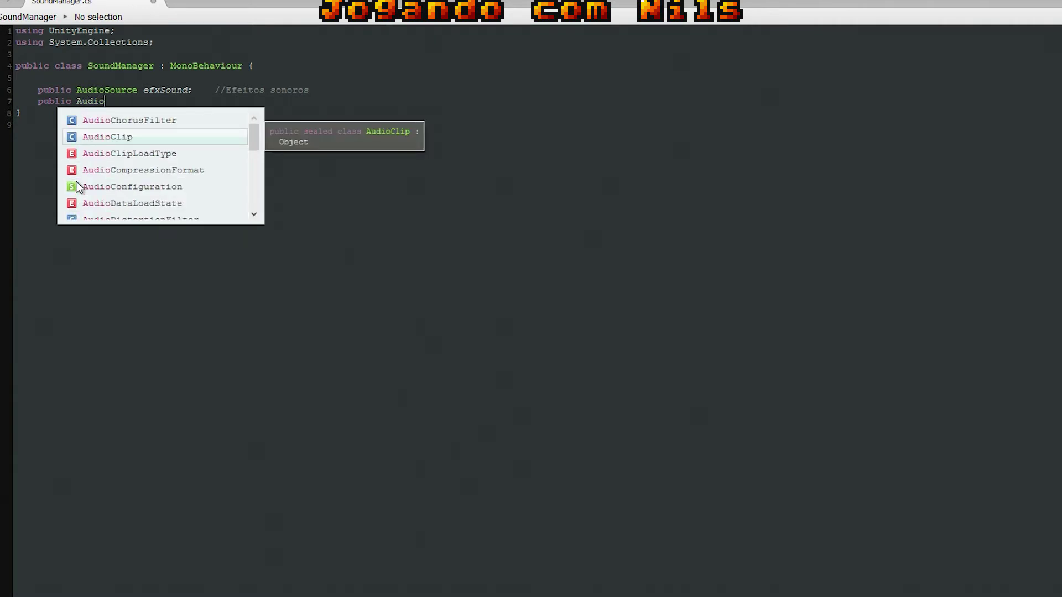
pyautogui.write('S')
pyautogui.press('Return')
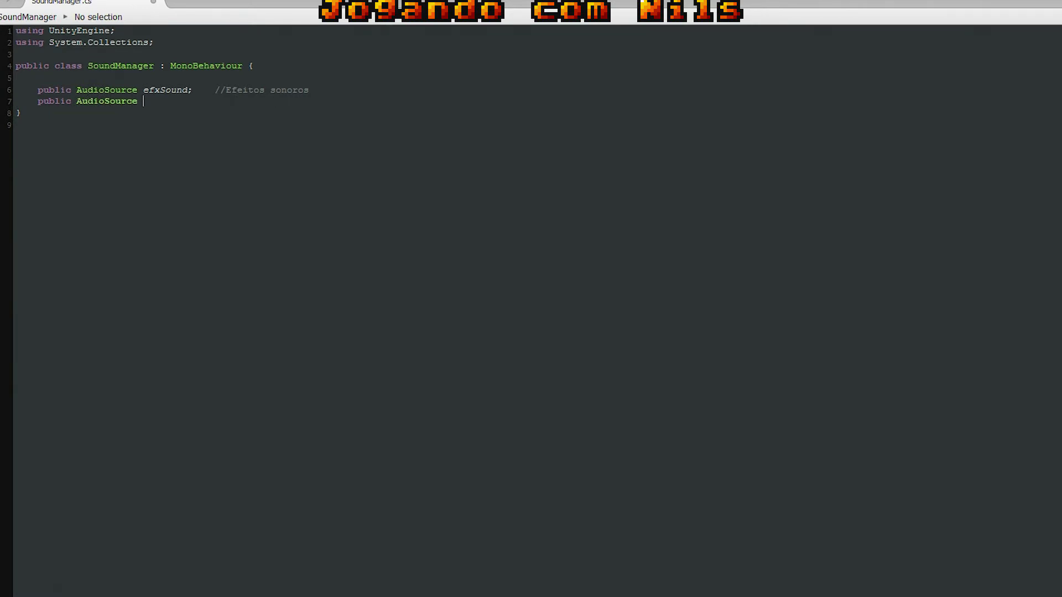
pyautogui.write('music')
pyautogui.write('Sound')
pyautogui.write(';  //')
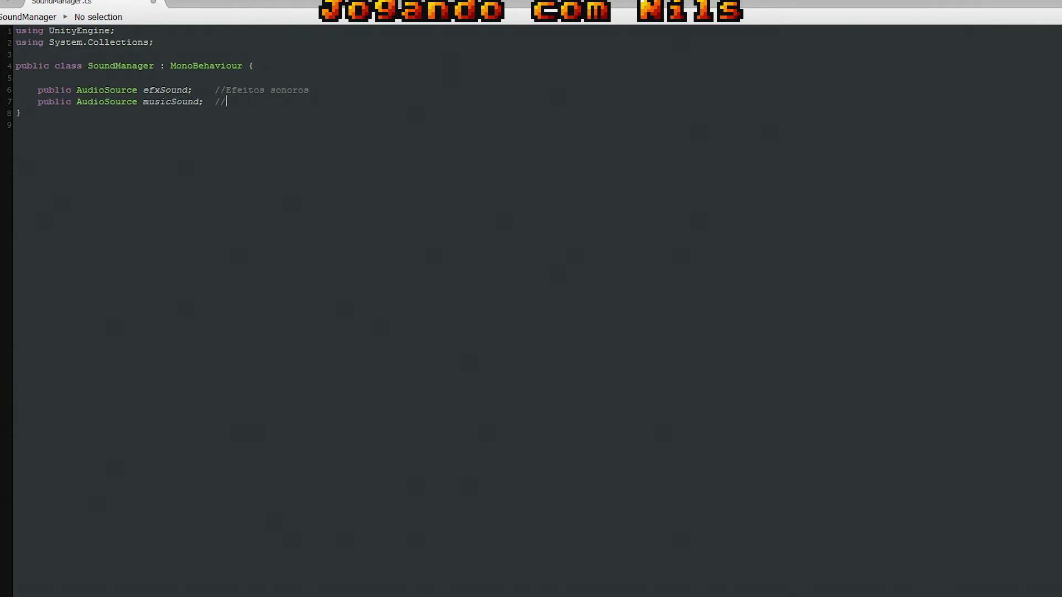
pyautogui.write('musica de fund')
pyautogui.write('o')
pyautogui.press('Return')
# - Begin the line 'public static SoundManager ins'
pyautogui.write('public')
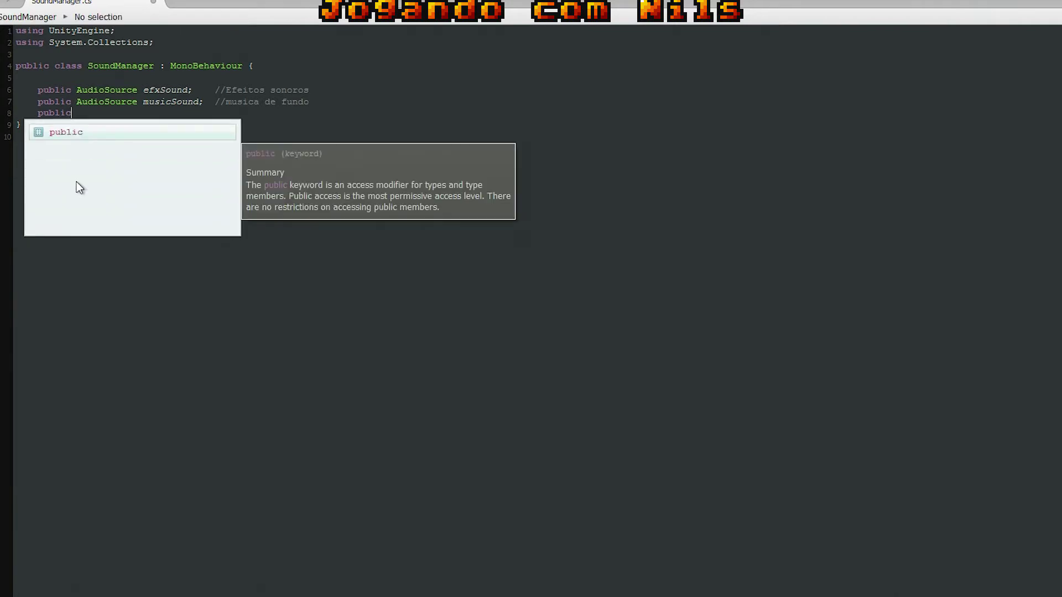
pyautogui.write(' sta')
pyautogui.press('Return')
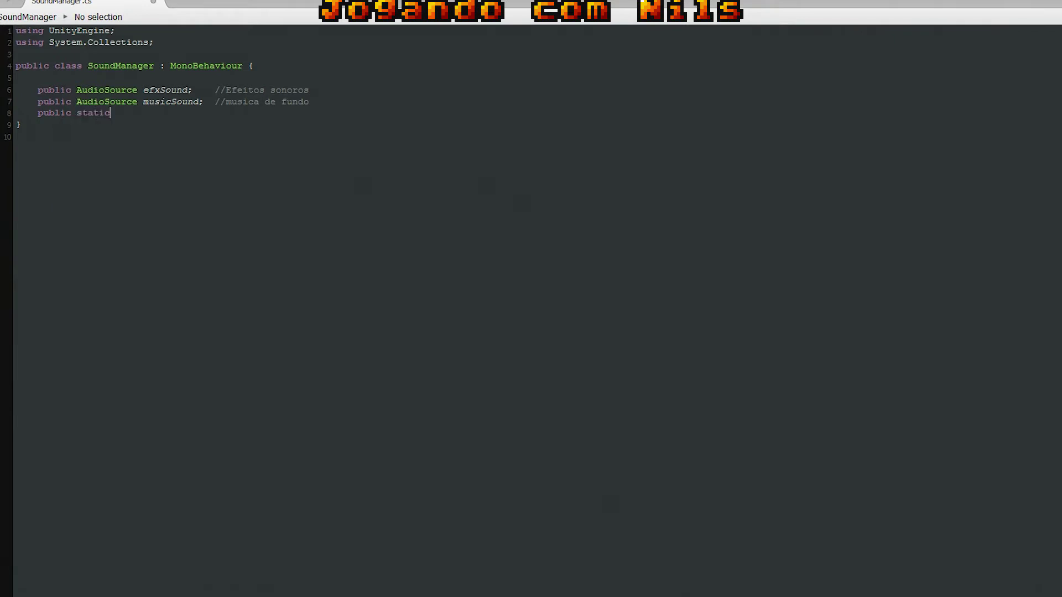
pyautogui.write('Sound')
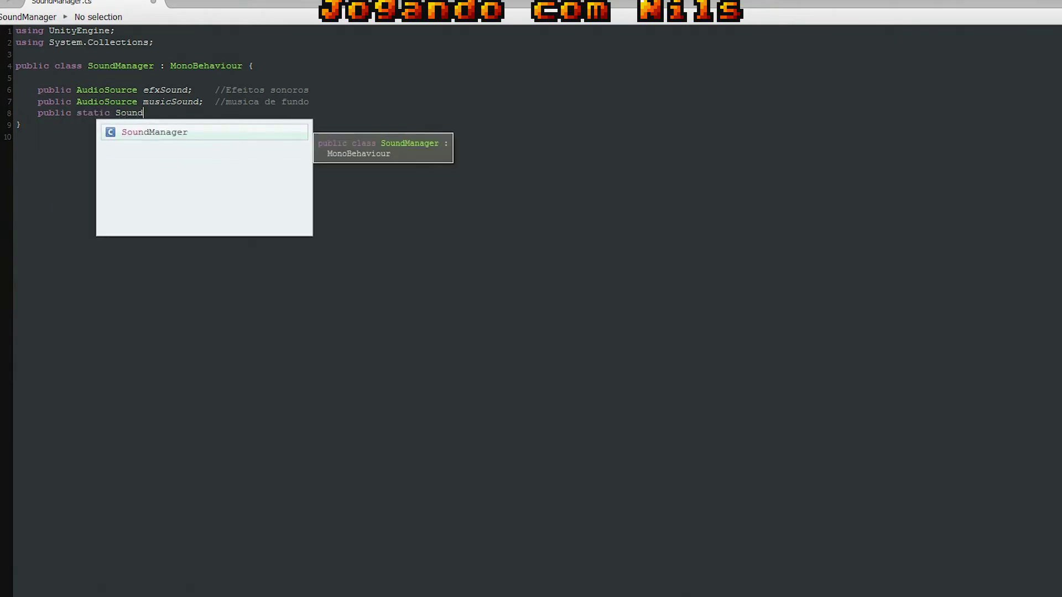
pyautogui.write('Manager<')
pyautogui.press('BackSpace')
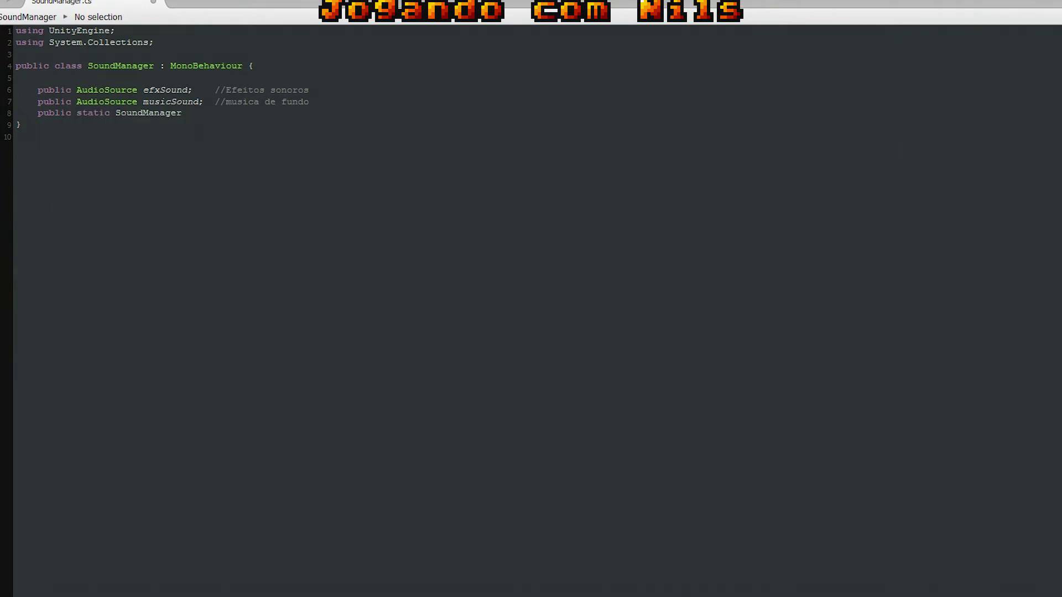
pyautogui.write(' ins')
# - Complete the static field as 'instance = null;' followed by a comment marker
pyautogui.click(123, 69)
pyautogui.click(141, 116)
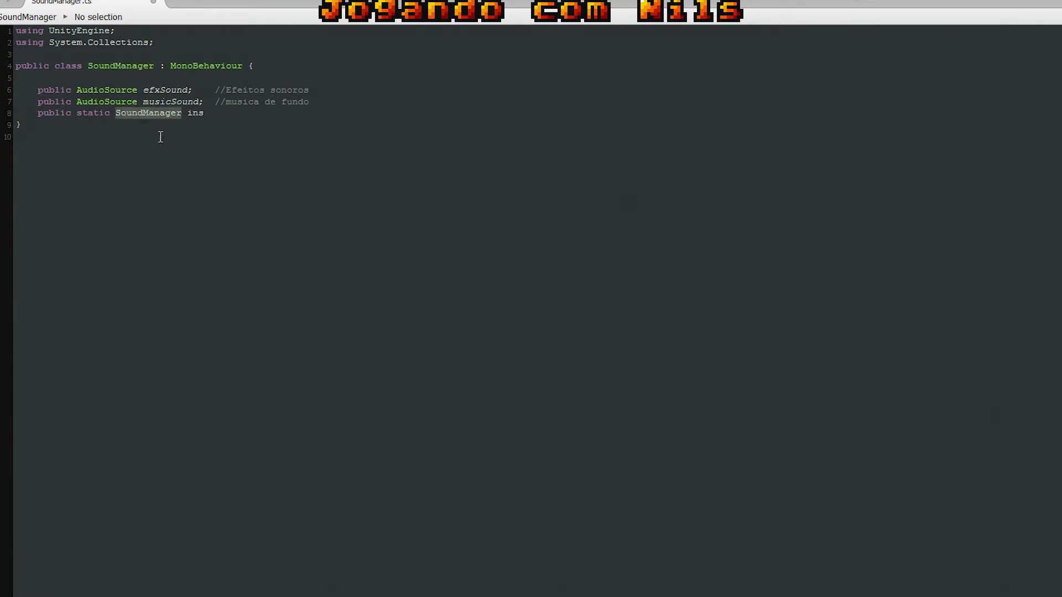
pyautogui.click(183, 115)
pyautogui.click(212, 115)
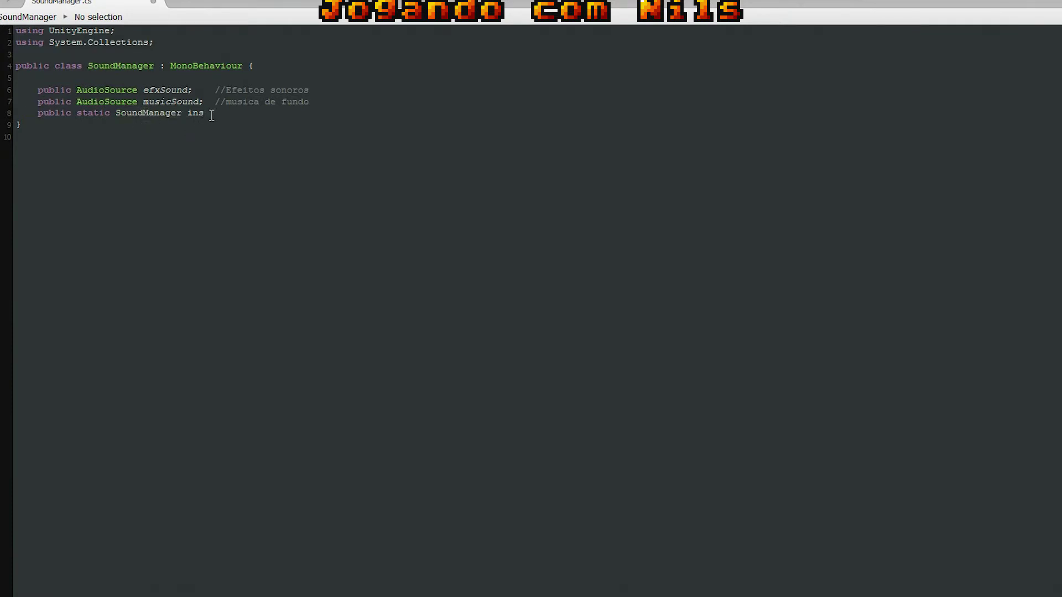
pyautogui.write('tance')
pyautogui.write(' = nu')
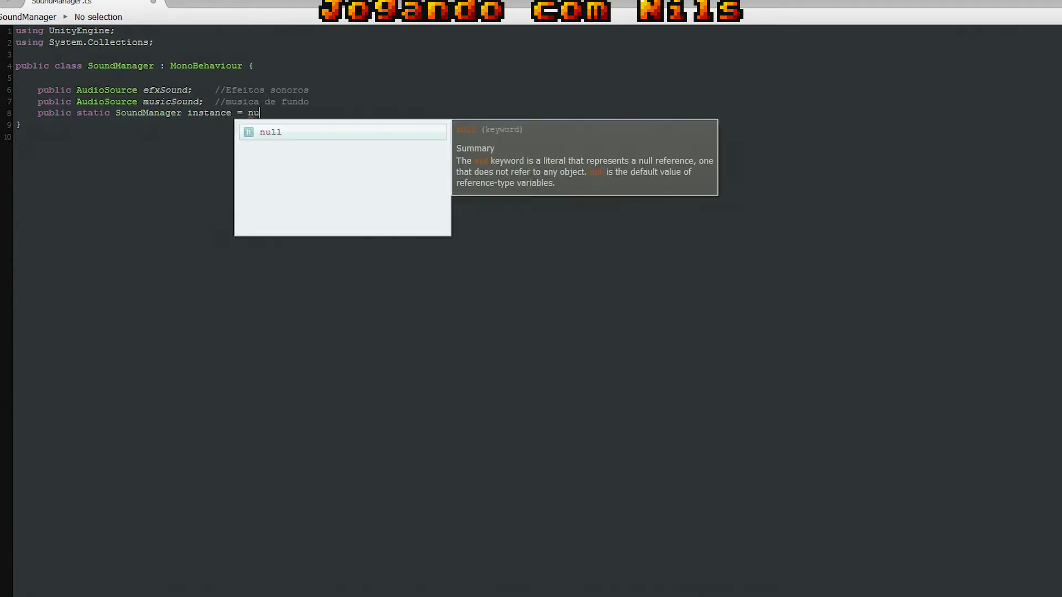
pyautogui.write('lkkl')
pyautogui.press('BackSpace')
pyautogui.press('BackSpace')
pyautogui.press('BackSpace')
pyautogui.press('Return')
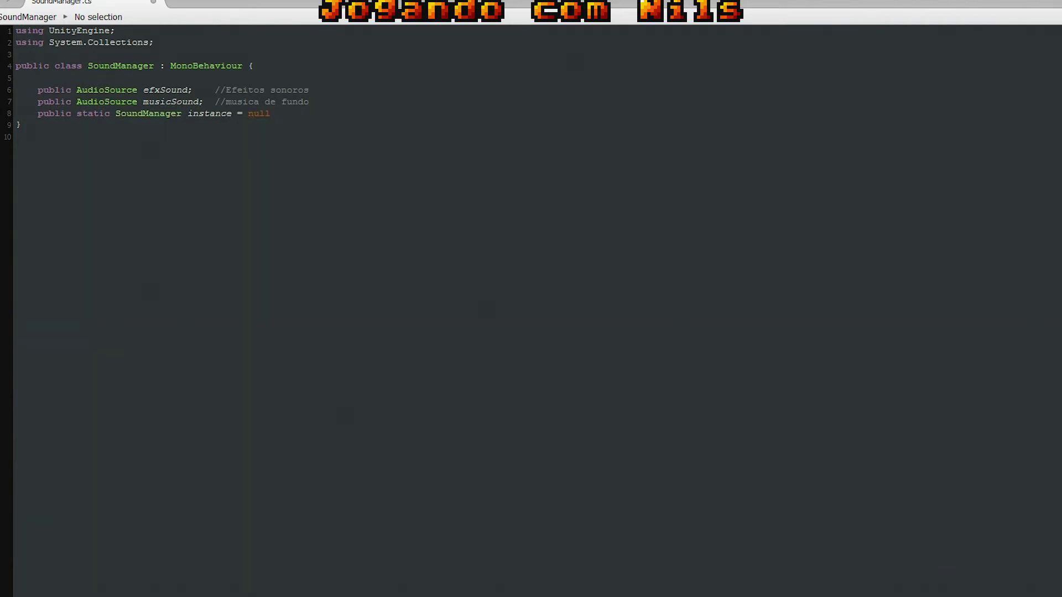
pyautogui.write('; //')
pyautogui.press('Return')
# - Add float fields lowPitchRange = .95f (commented 'pitch mais baixo do som') and highPitchRange = 1.05f
pyautogui.write('publ')
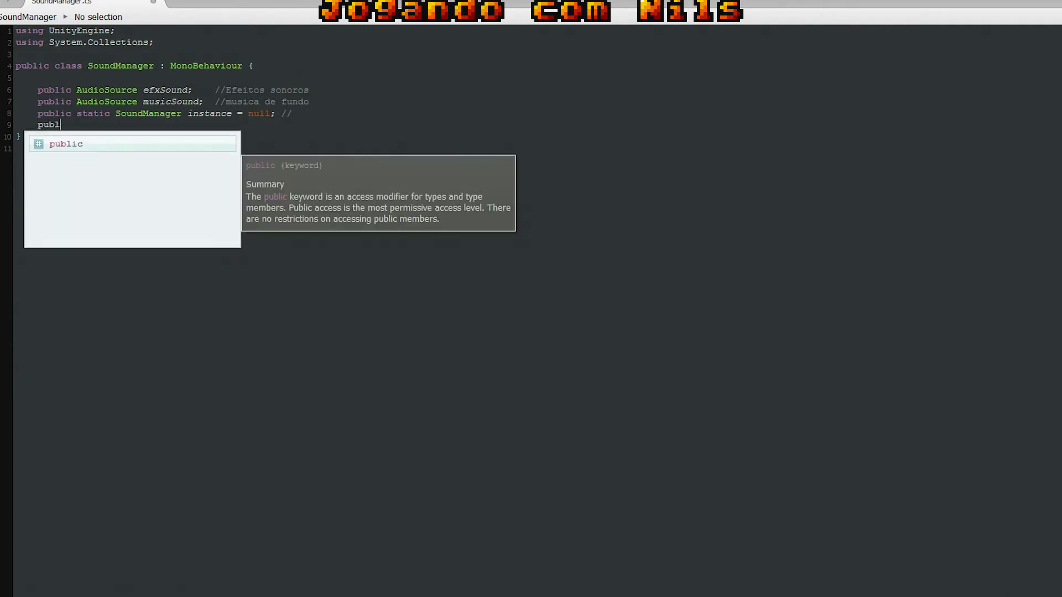
pyautogui.write('ic flo')
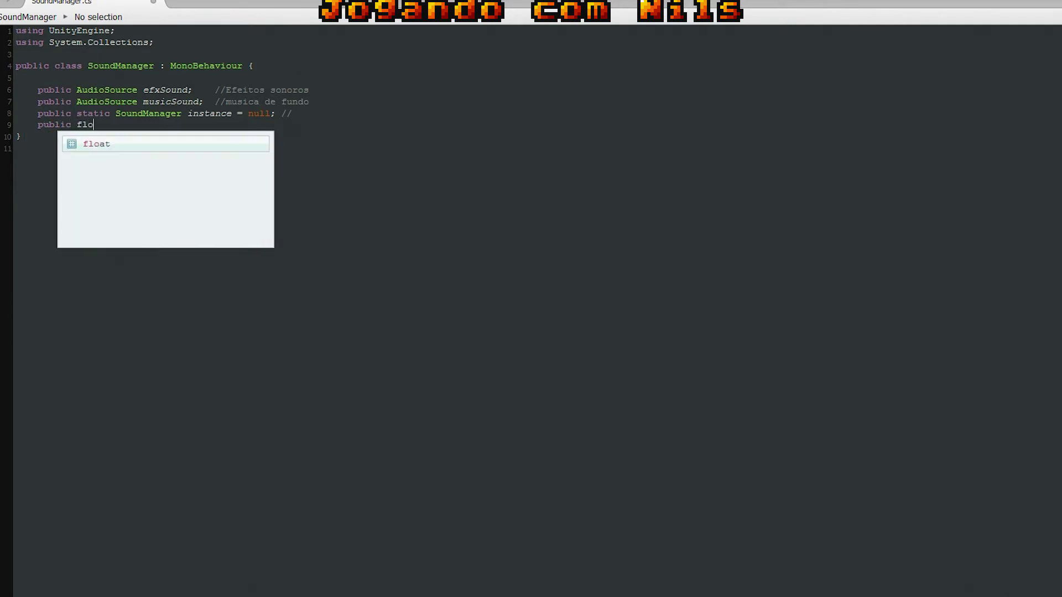
pyautogui.write('at lo')
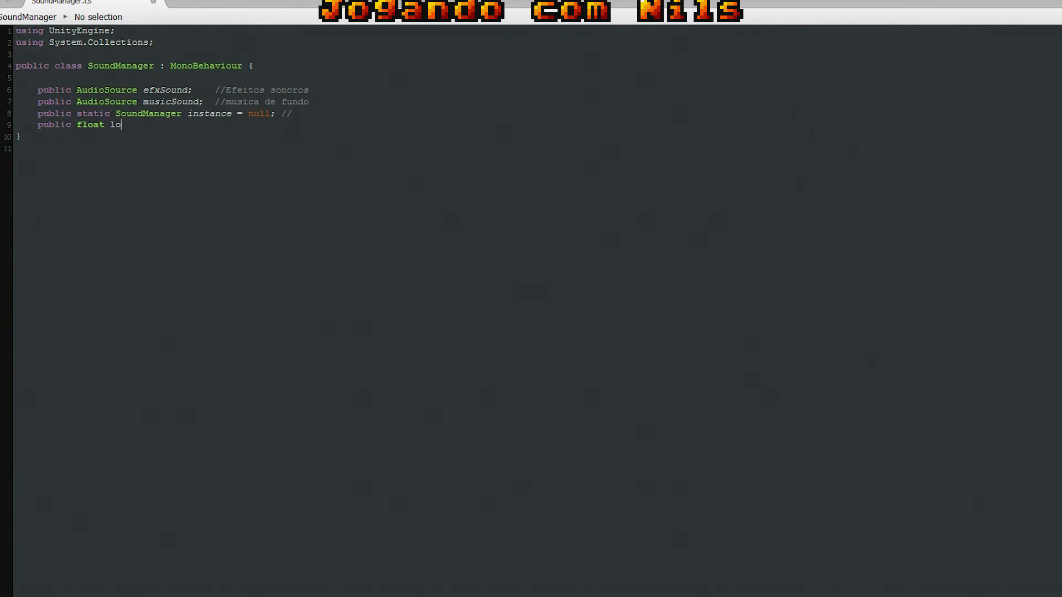
pyautogui.write('wPitch')
pyautogui.write('Range')
pyautogui.write(' = ')
pyautogui.write('.')
pyautogui.write('95')
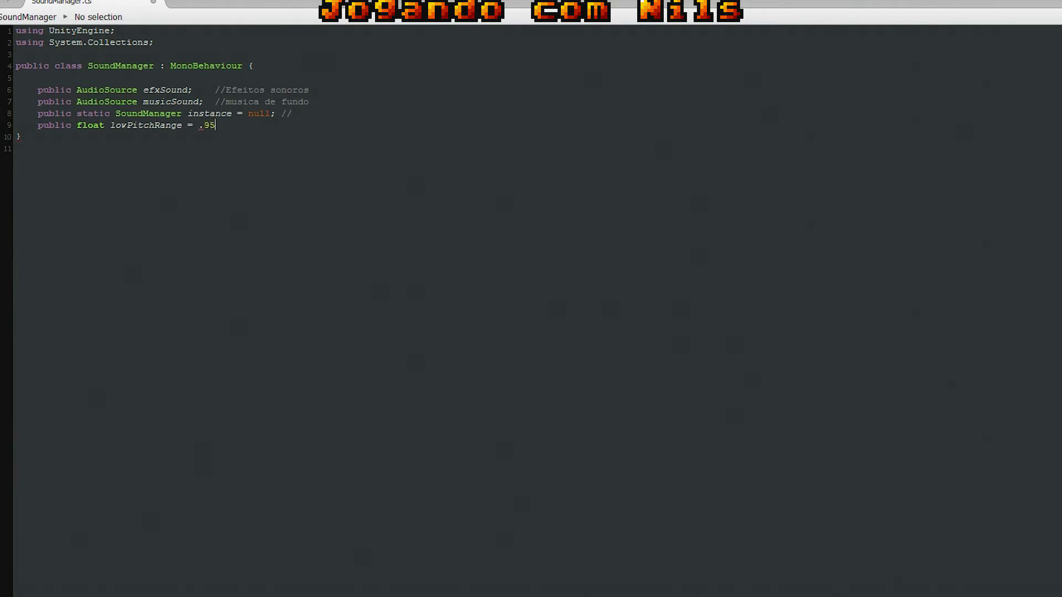
pyautogui.write('; ')
pyautogui.write('//')
pyautogui.write('pitch mais baix')
pyautogui.write('o do som')
pyautogui.press('Return')
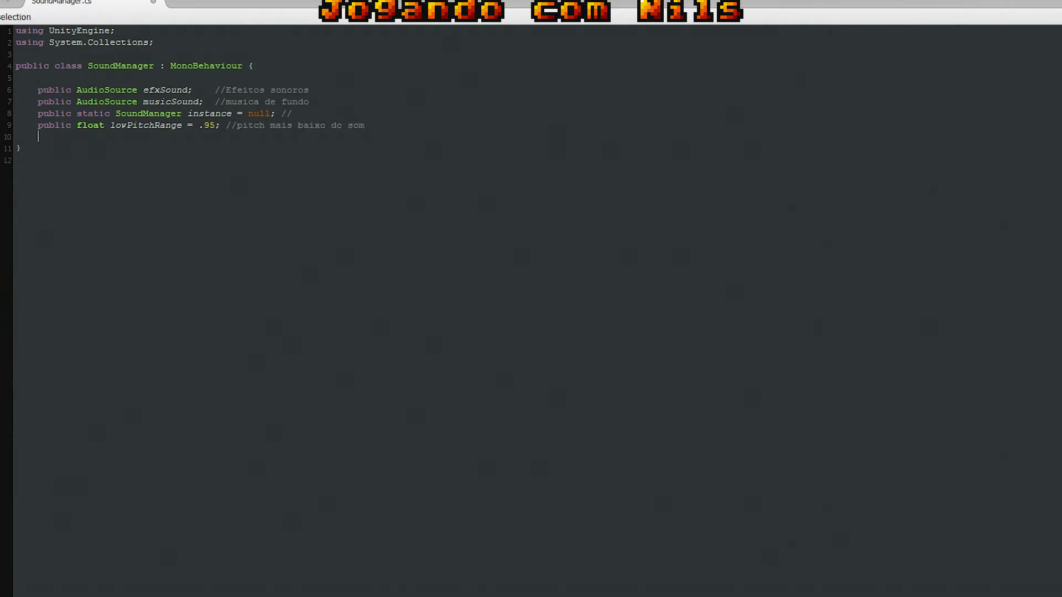
pyautogui.write('public ')
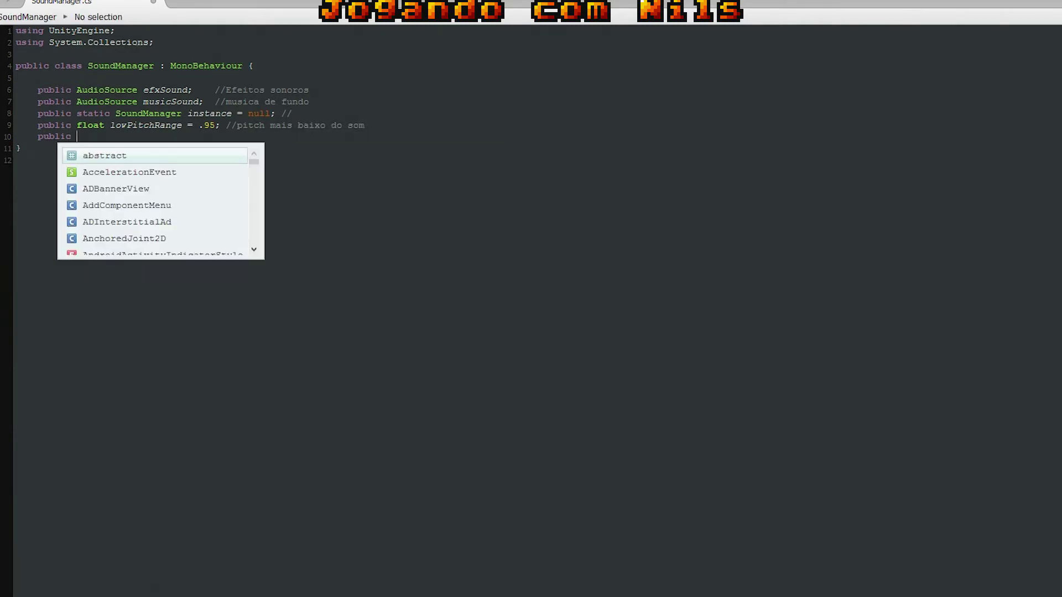
pyautogui.write('float ')
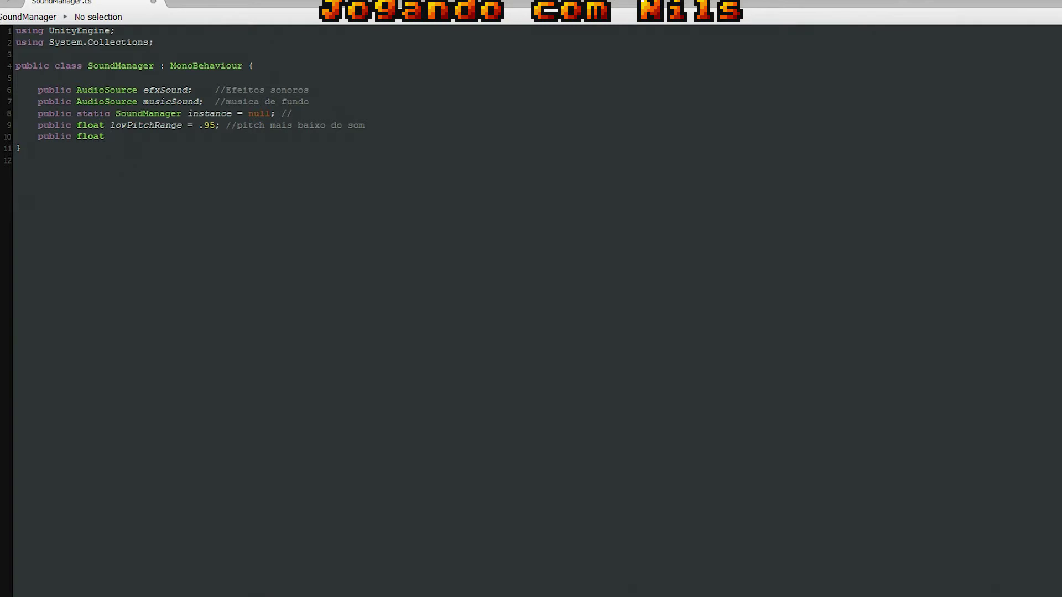
pyautogui.write('highPi')
pyautogui.write('tchRang')
pyautogui.write('e = 1')
pyautogui.write('.')
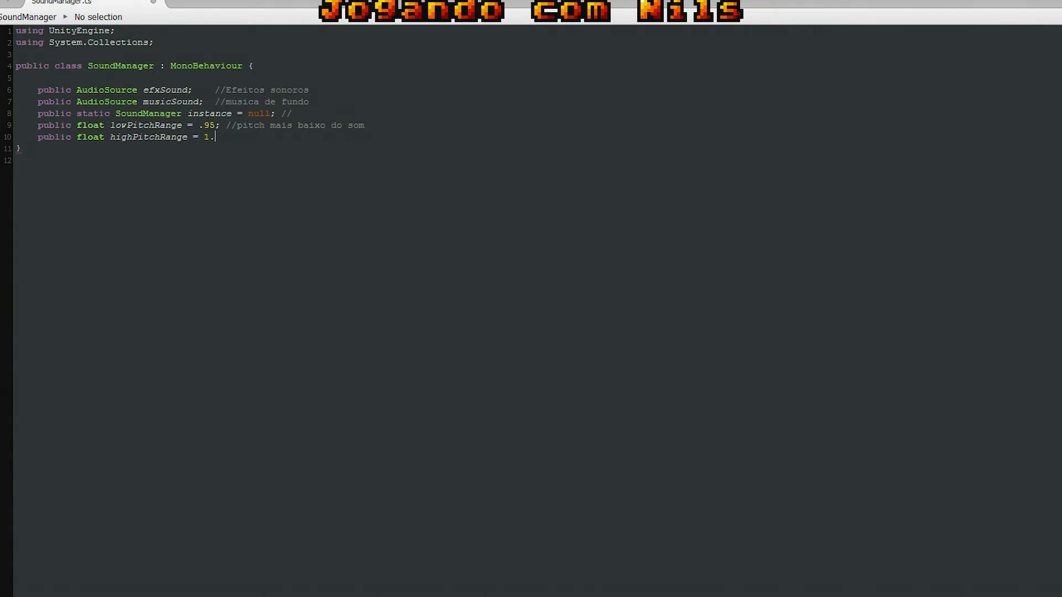
pyautogui.write('05')
pyautogui.press('Up')
pyautogui.press('Left')
pyautogui.press('Left')
pyautogui.write('f')
pyautogui.press('Down')
pyautogui.press('End')
pyautogui.write('f')
pyautogui.write(';')
pyautogui.press('Up')
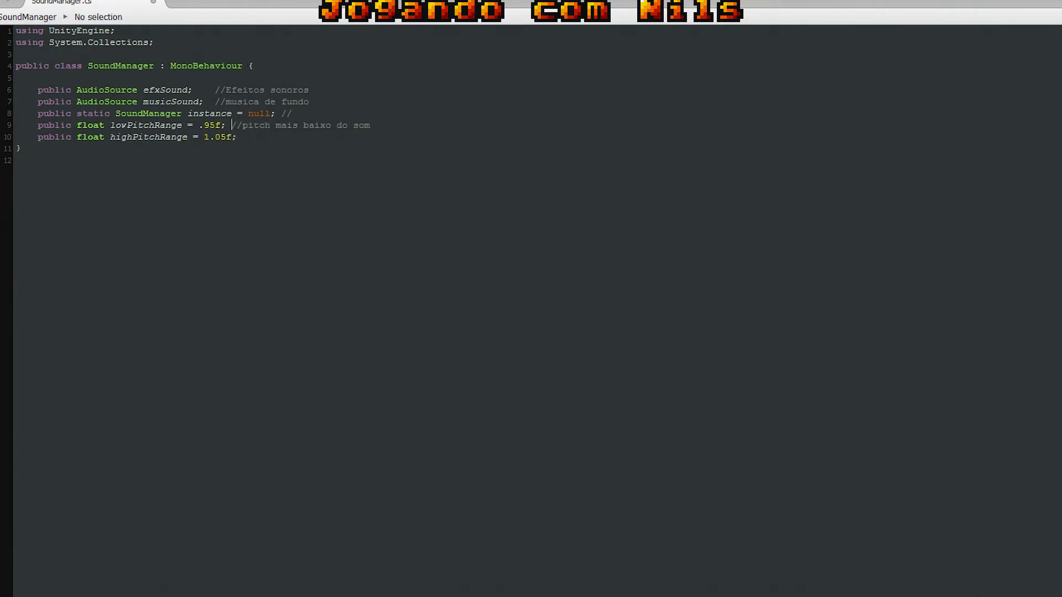
pyautogui.press('Left')
pyautogui.press('Left')
pyautogui.press('Down')
pyautogui.press('End')
pyautogui.write('//')
# - Give highPitchRange the comment 'pitch mais alto do som', copied from the low pitch line
pyautogui.press('Up')
pyautogui.hotkey('shift', 'End')
pyautogui.hotkey('ctrl', 'c')
pyautogui.press('Down')
pyautogui.hotkey('ctrl', 'v')
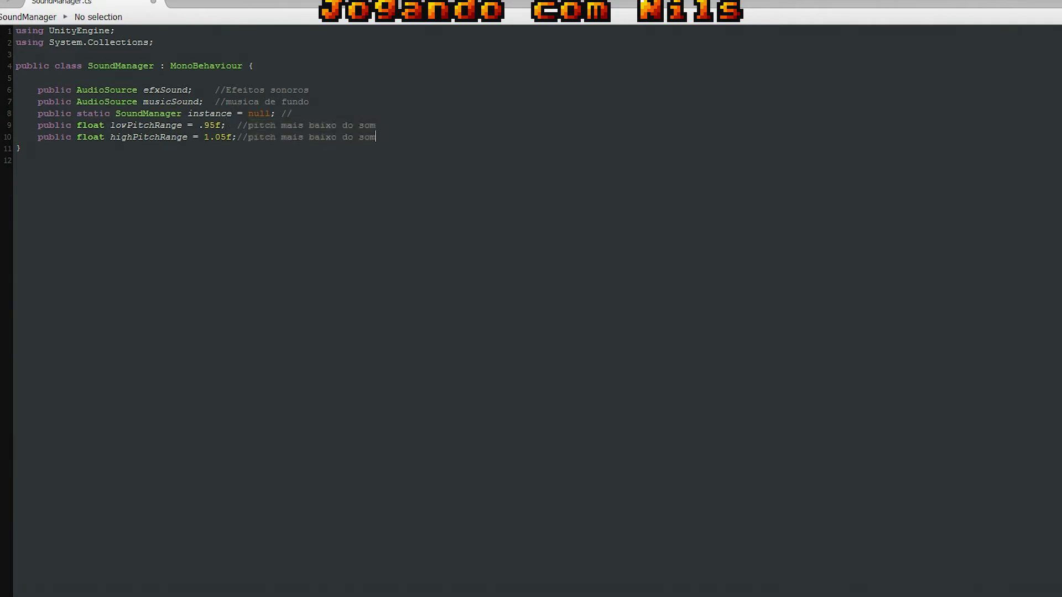
pyautogui.press('Left')
pyautogui.press('Left')
pyautogui.press('Left')
pyautogui.press('Left')
pyautogui.press('Left')
pyautogui.press('Left')
pyautogui.press('Left')
pyautogui.press('Left')
pyautogui.press('Right')
pyautogui.press('Right')
pyautogui.press('Left')
pyautogui.press('BackSpace')
pyautogui.press('BackSpace')
pyautogui.press('BackSpace')
pyautogui.press('BackSpace')
pyautogui.press('BackSpace')
pyautogui.write('al')
pyautogui.write('to')
pyautogui.press('End')
pyautogui.press('Return')
pyautogui.press('Return')
pyautogui.press('Return')
# - Write an empty 'void Awake()' method with its braces
pyautogui.write('void A')
pyautogui.write('wake')
pyautogui.write('(')
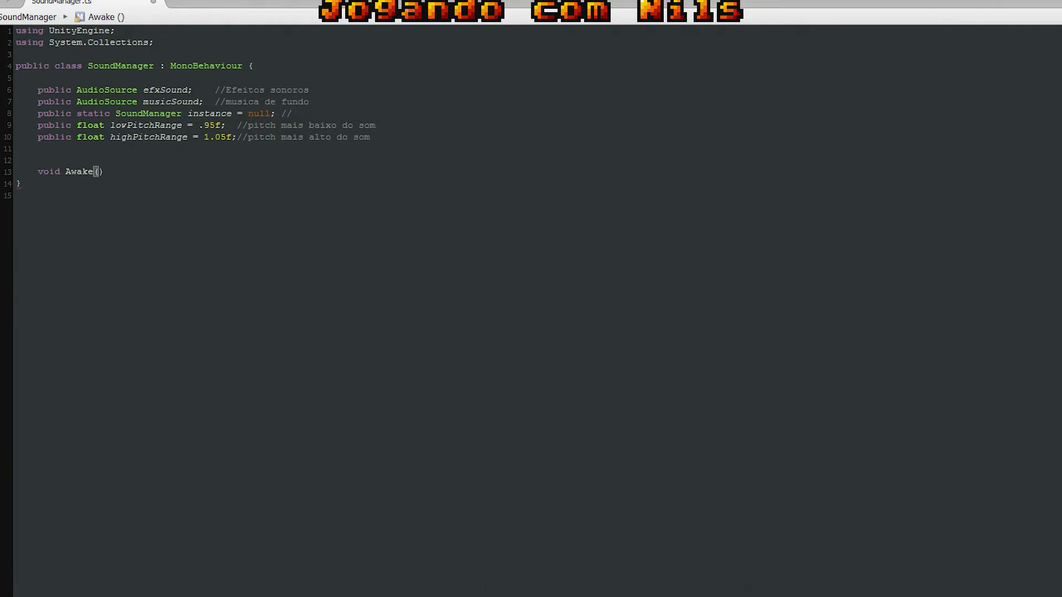
pyautogui.press('End')
pyautogui.press('Return')
pyautogui.write('{')
pyautogui.press('Return')
pyautogui.press('Return')
pyautogui.press('Return')
pyautogui.press('Return')
pyautogui.press('Return')
pyautogui.press('Return')
pyautogui.write('}')
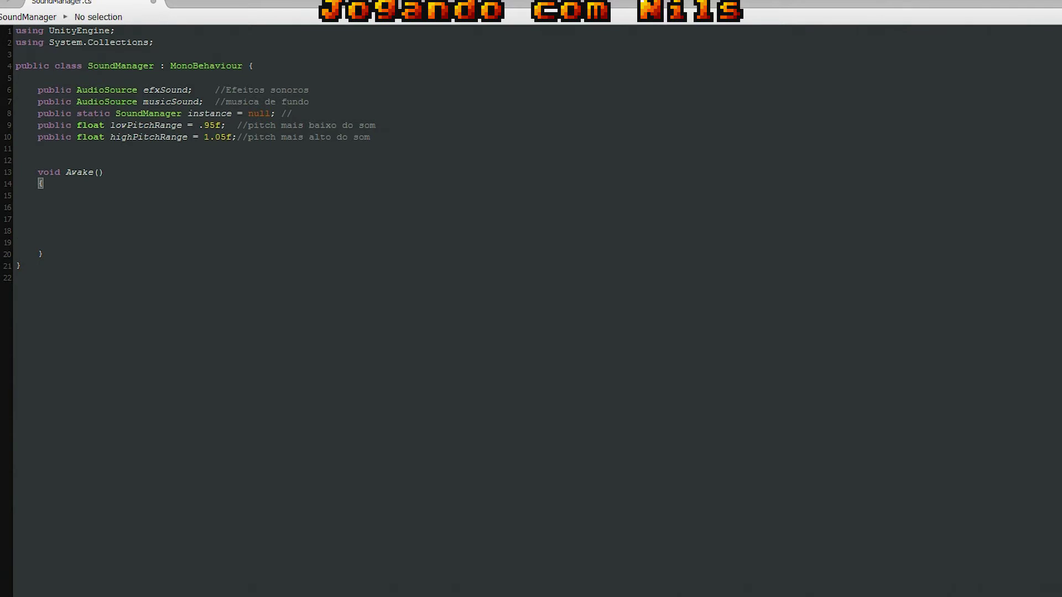
pyautogui.press('Up')
pyautogui.press('Up')
pyautogui.press('Up')
pyautogui.press('Up')
pyautogui.press('Down')
# - Inside Awake, add an 'if (instance == null)' block with empty braces
pyautogui.write('if(ins')
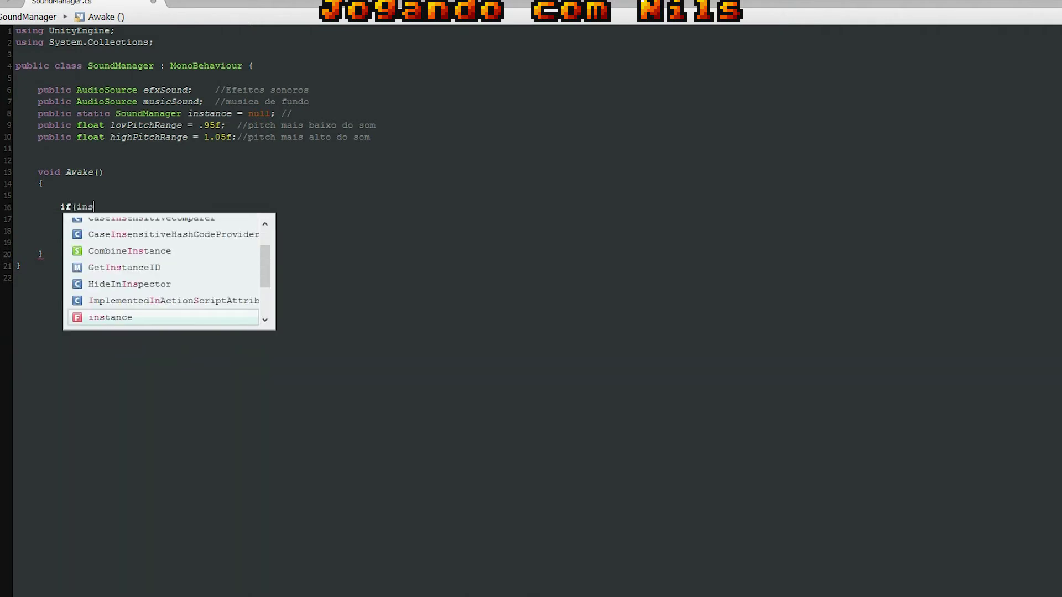
pyautogui.write('ta')
pyautogui.press('Return')
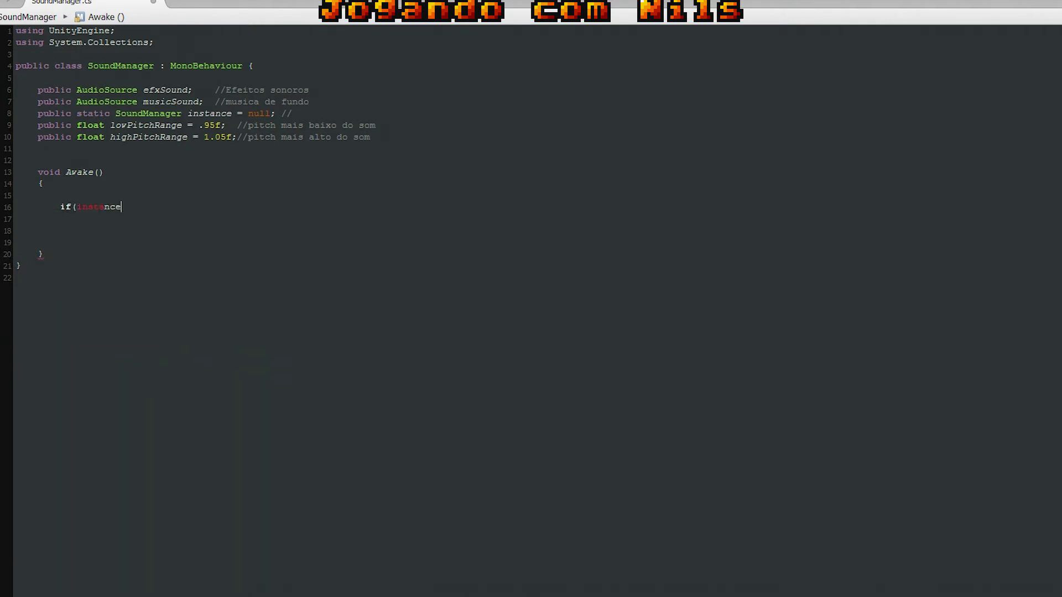
pyautogui.write(' == n')
pyautogui.write('ul')
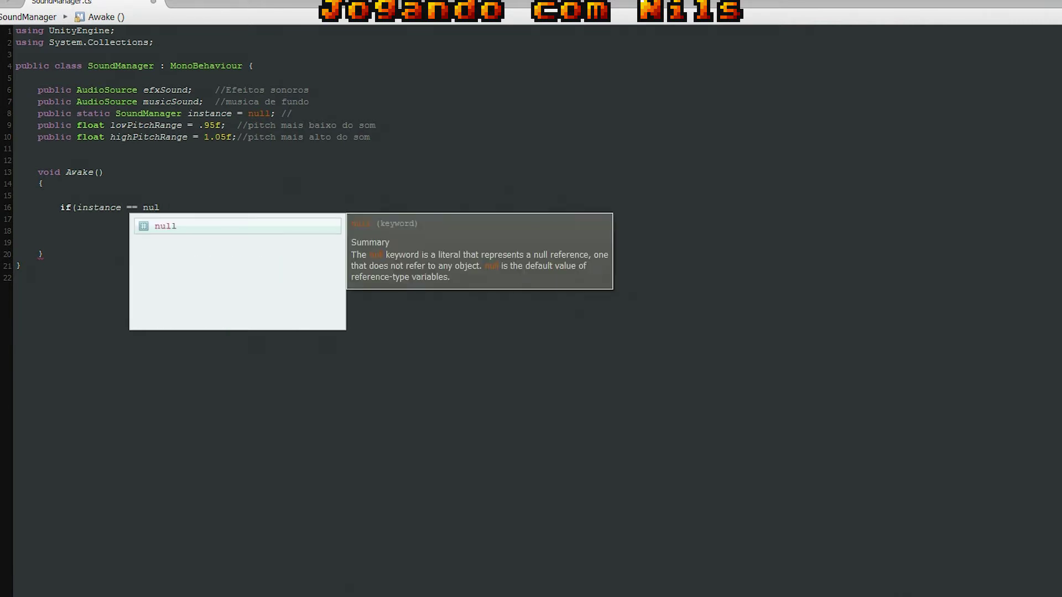
pyautogui.write('l)')
pyautogui.press('Return')
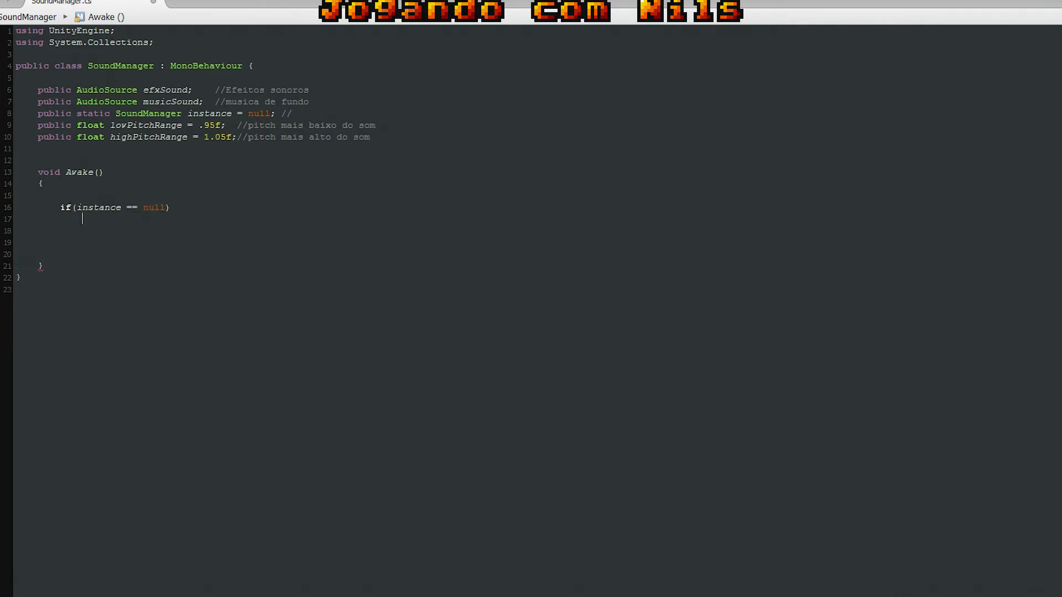
pyautogui.write('{')
pyautogui.press('Return')
pyautogui.write('}')
pyautogui.click(83, 219)
# - Set 'instance = this;' in the null branch and add an 'else if (instance != null)' block
pyautogui.write('instance')
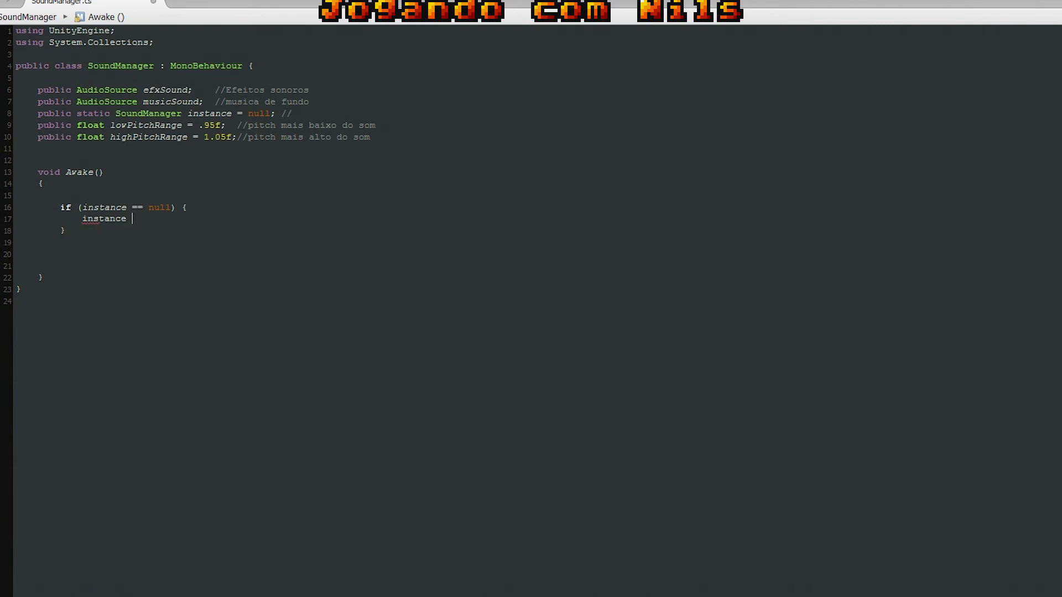
pyautogui.write(' = this')
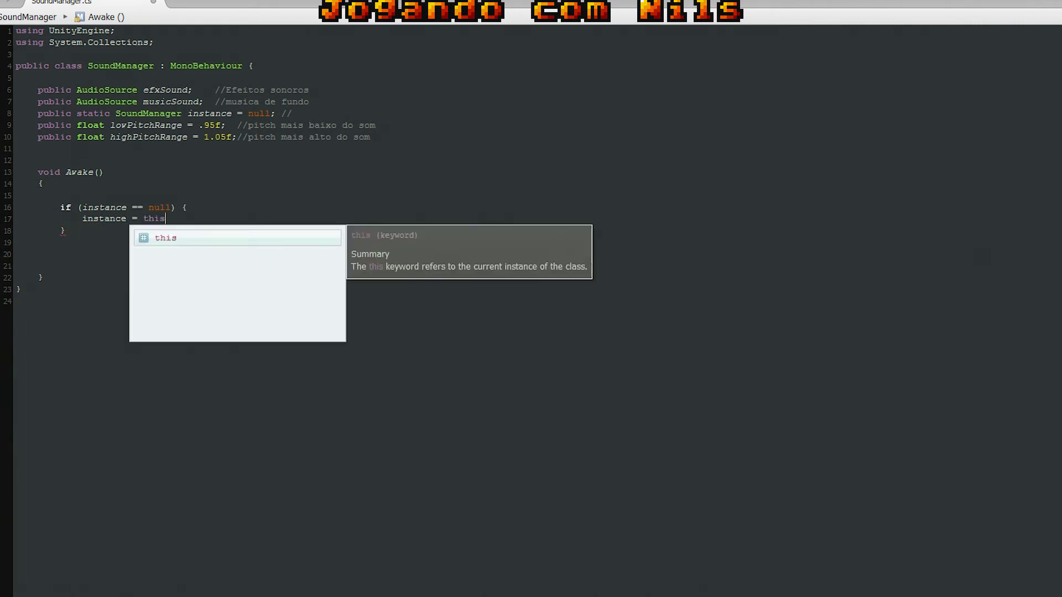
pyautogui.write(';')
pyautogui.press('Down')
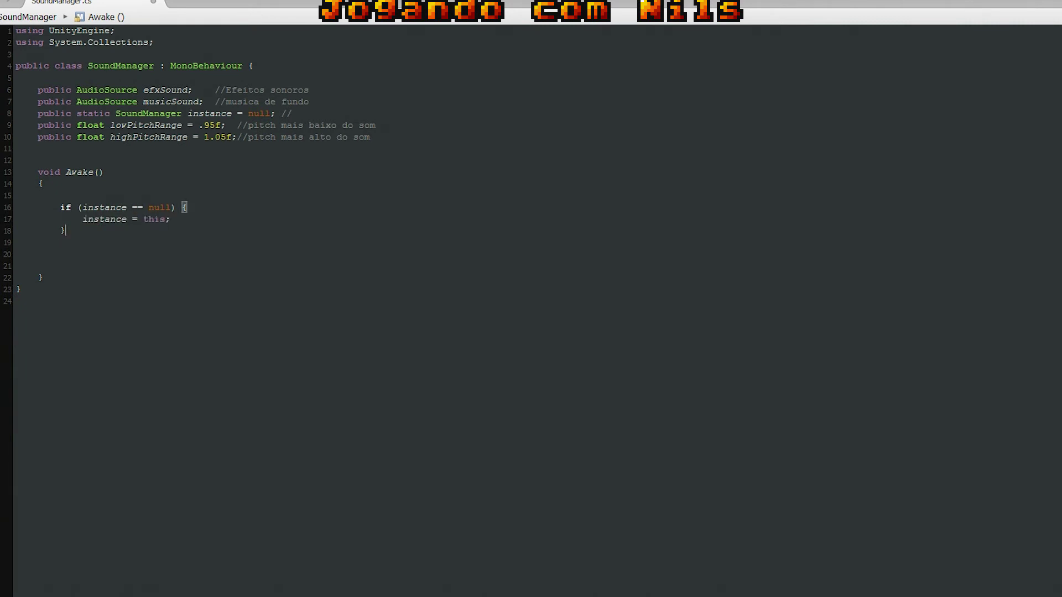
pyautogui.press('Return')
pyautogui.write('else ')
pyautogui.write('if')
pyautogui.press('Escape')
pyautogui.write('(')
pyautogui.write(' ins')
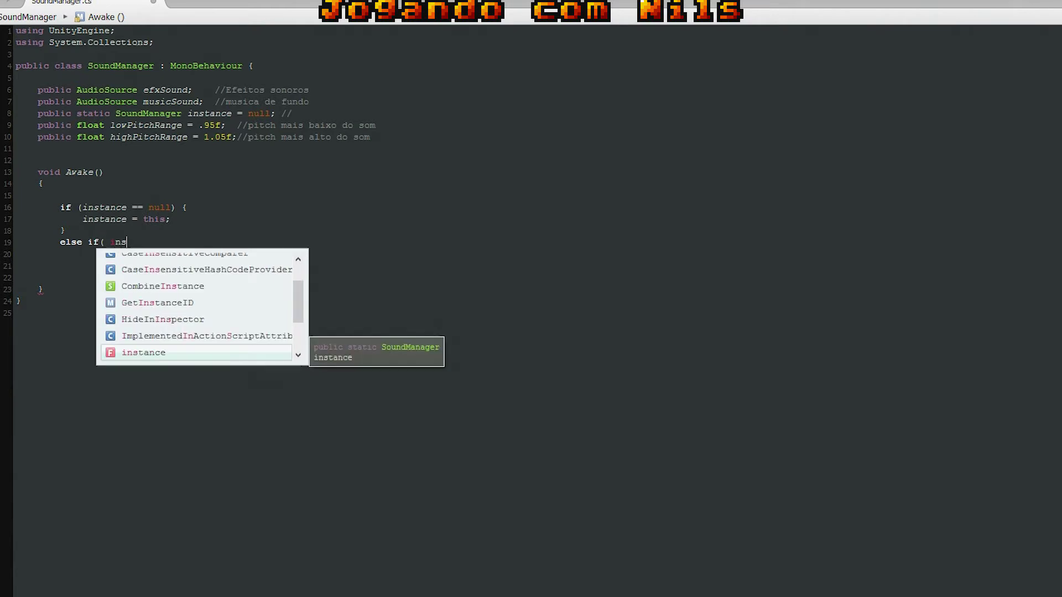
pyautogui.press('Return')
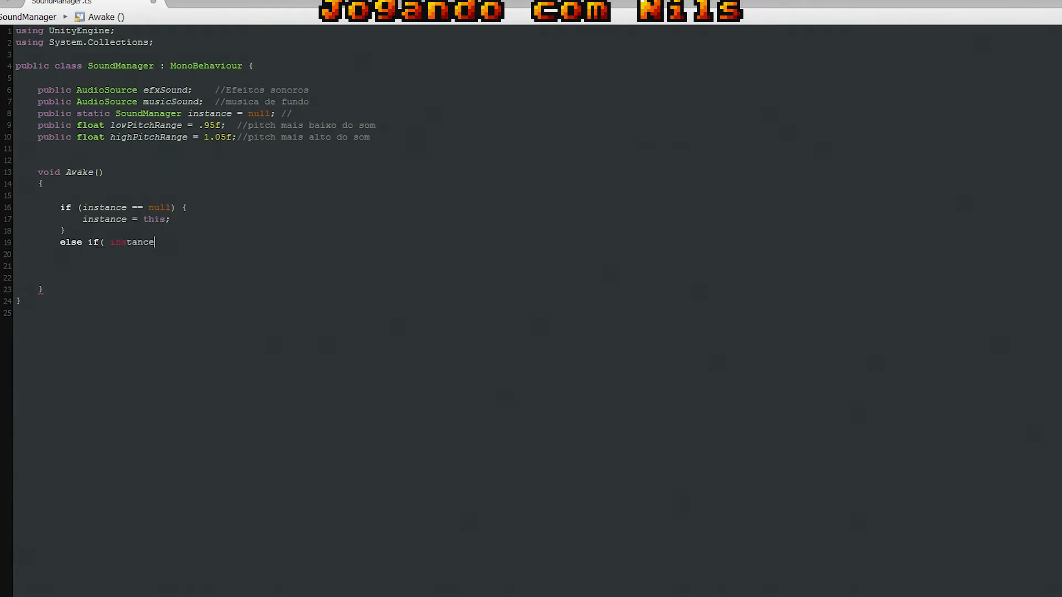
pyautogui.write('!')
pyautogui.press('BackSpace')
pyautogui.write('= ')
pyautogui.write('null) ')
pyautogui.write('{')
pyautogui.press('Return')
pyautogui.write('}')
# - Call 'Destroy(gameObject);' inside the else-if block
pyautogui.press('Up')
pyautogui.press('End')
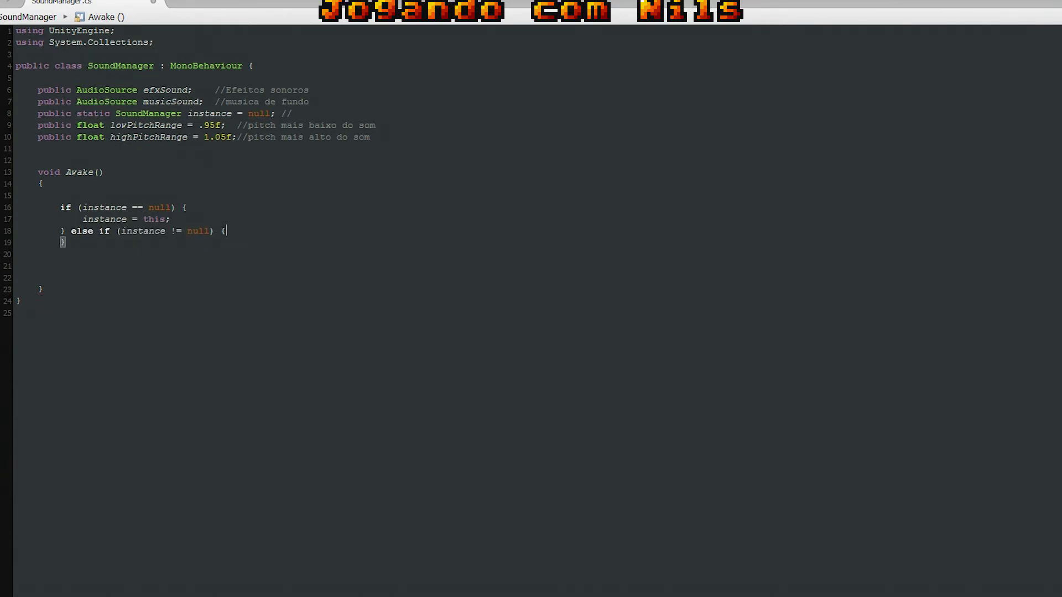
pyautogui.press('Return')
pyautogui.write('De')
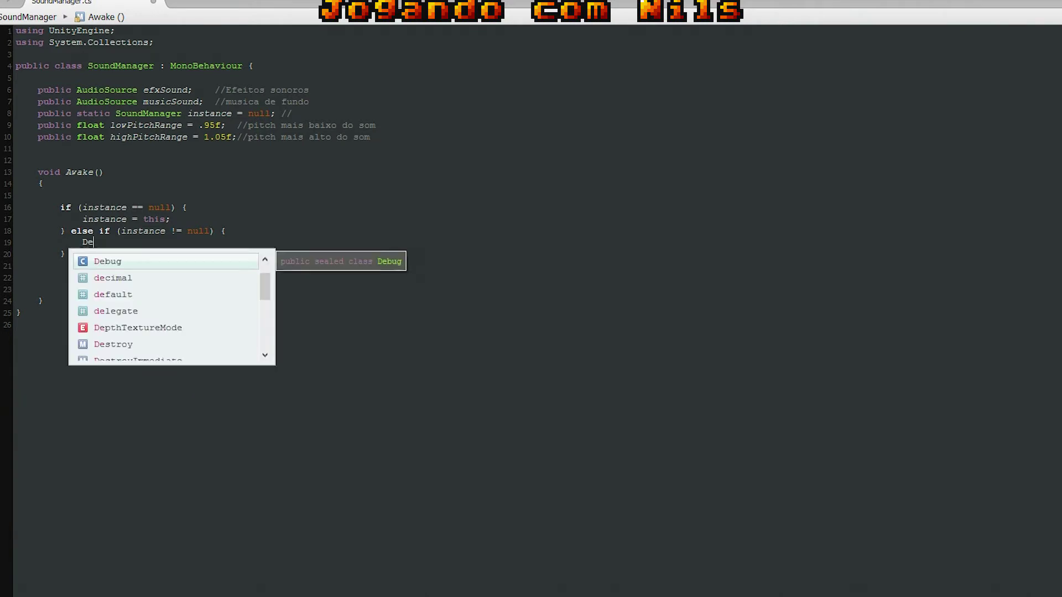
pyautogui.write('str')
pyautogui.press('Return')
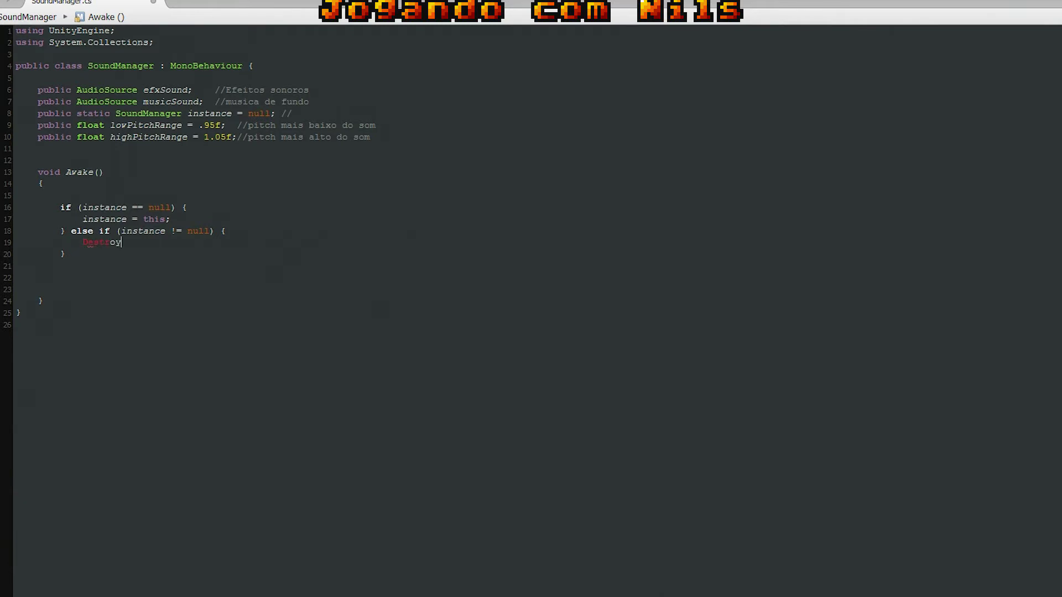
pyautogui.write('(')
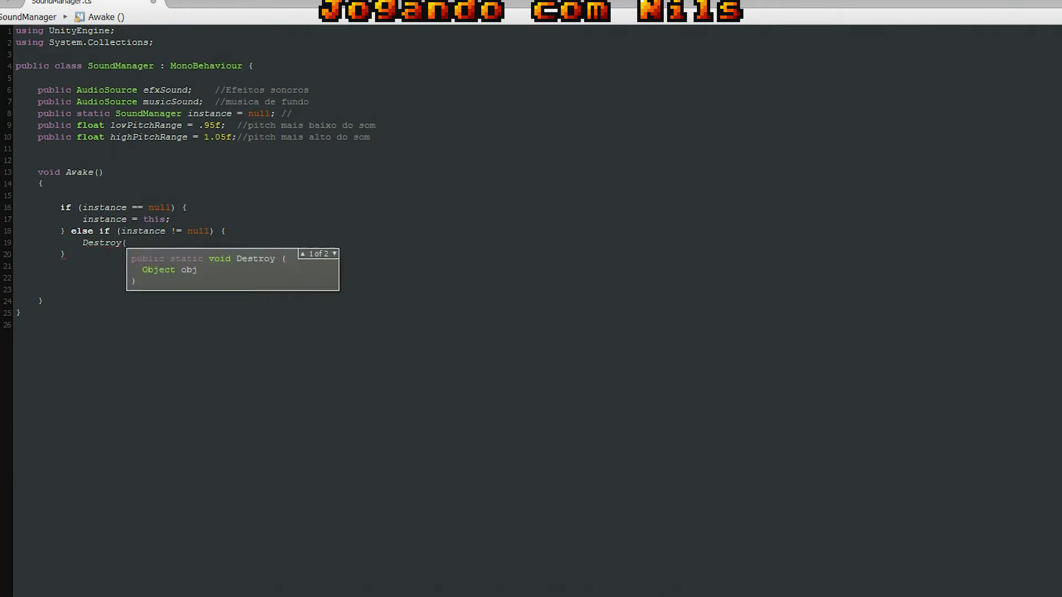
pyautogui.write('game')
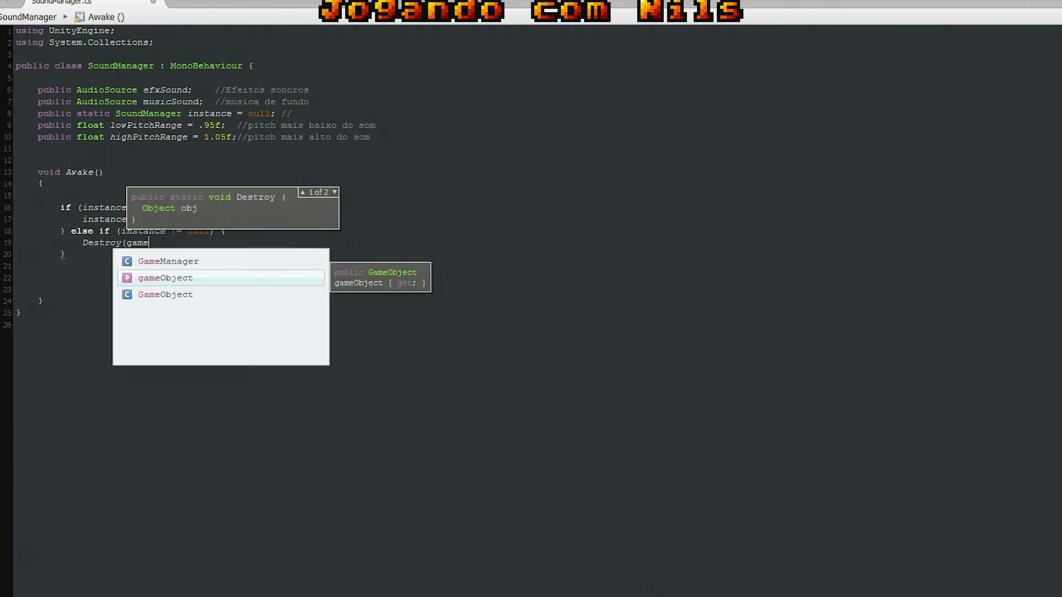
pyautogui.press('Return')
pyautogui.write(');')
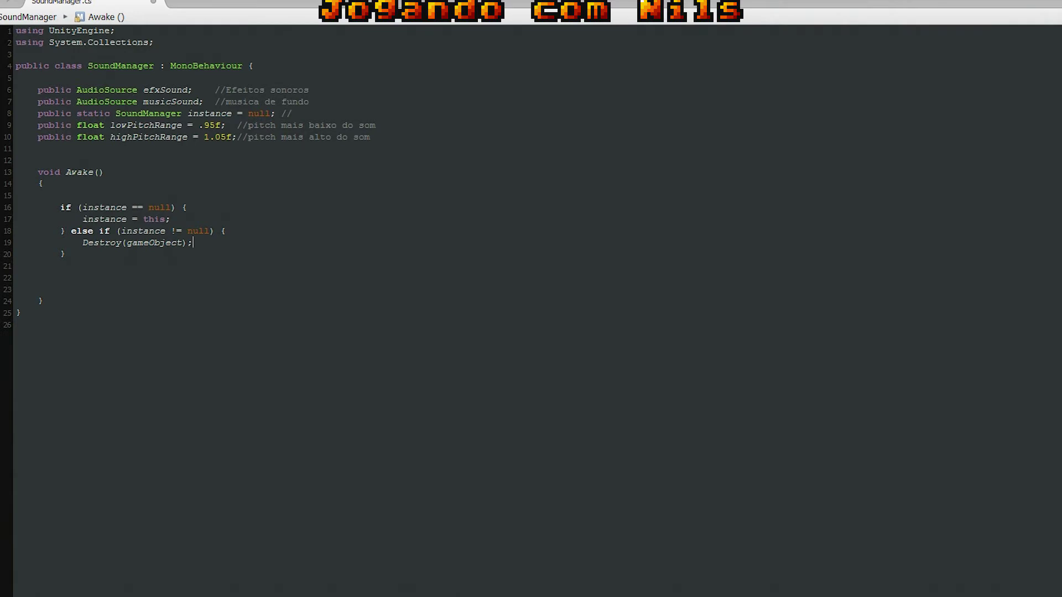
# - Change the else-if condition to 'instance != this'
pyautogui.click(176, 230)
pyautogui.press('Right')
pyautogui.press('Right')
pyautogui.press('Right')
pyautogui.press('Right')
pyautogui.press('Right')
pyautogui.press('Right')
pyautogui.hotkey('shift', 'Left')
pyautogui.hotkey('shift', 'Left')
pyautogui.hotkey('shift', 'Left')
pyautogui.hotkey('shift', 'Left')
pyautogui.write('this')
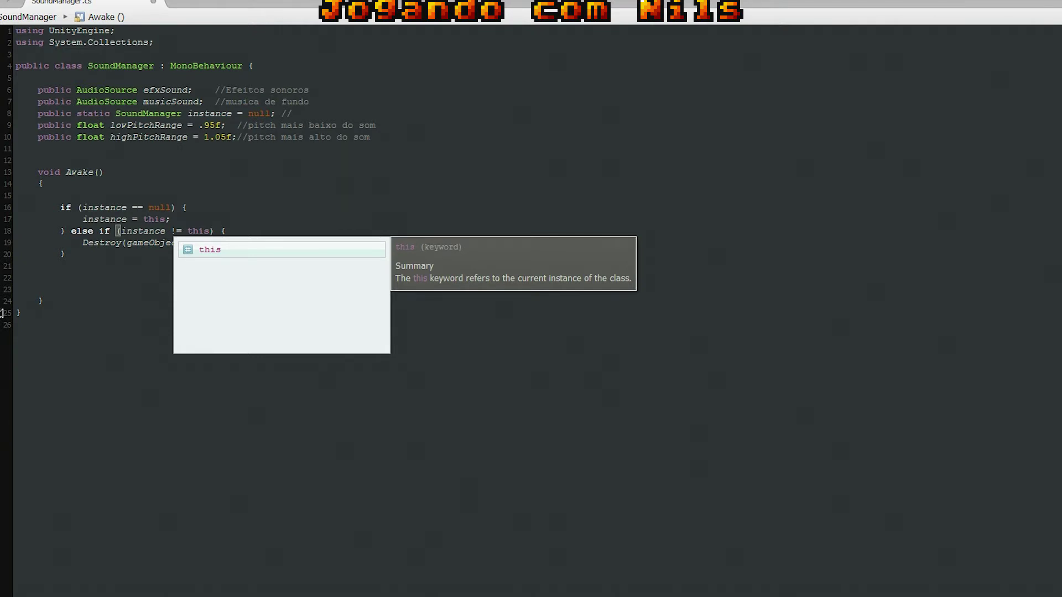
pyautogui.click(86, 268)
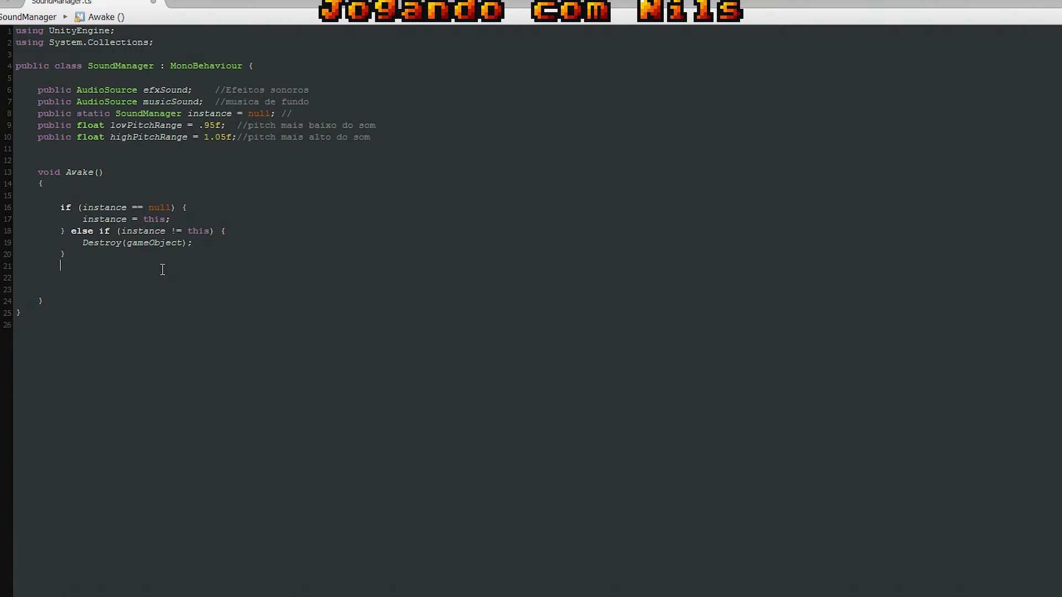
# - Add a DontDestroyOnLoad (); statement after the if/else block in Awake
pyautogui.press('Return')
pyautogui.press('Return')
pyautogui.write('Dont')
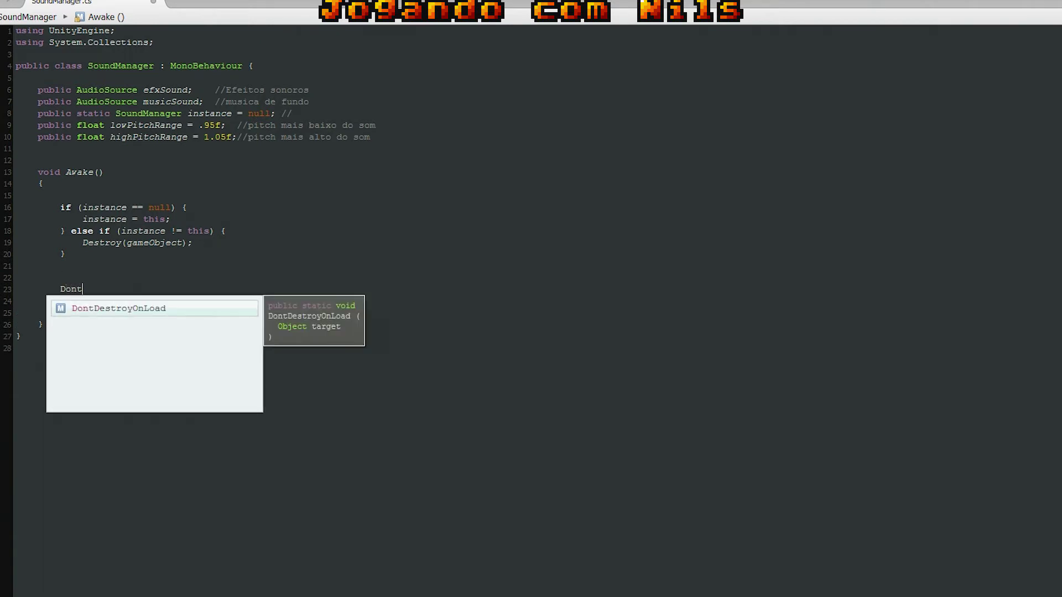
pyautogui.press('Return')
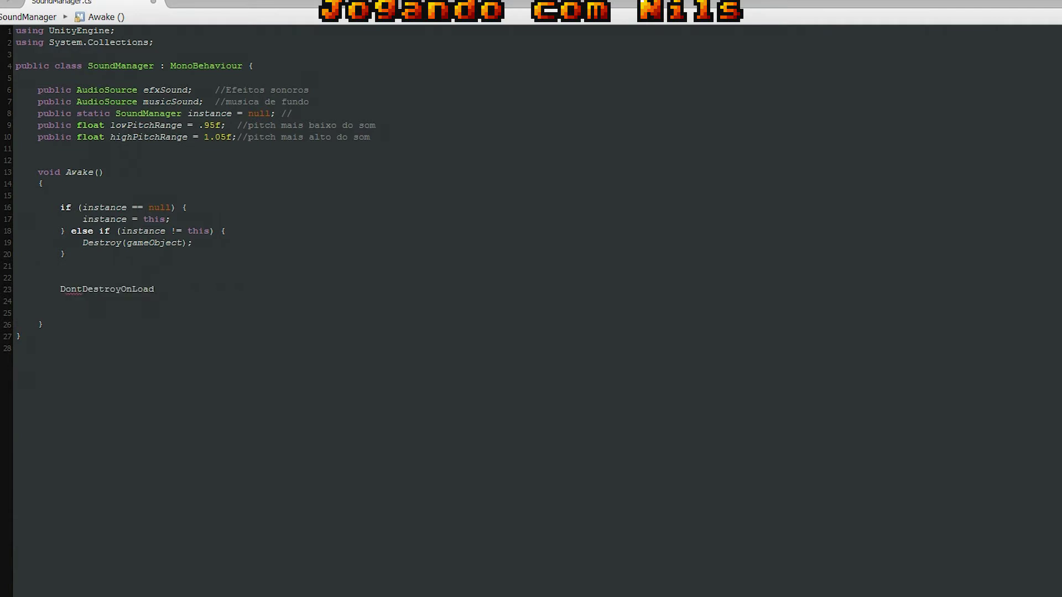
pyautogui.write('()')
pyautogui.click(158, 289)
pyautogui.press('Right')
pyautogui.write(';')
# - Look up DontDestroyOnLoad in the API reference and pass gameObject as its argument
pyautogui.click(134, 288)
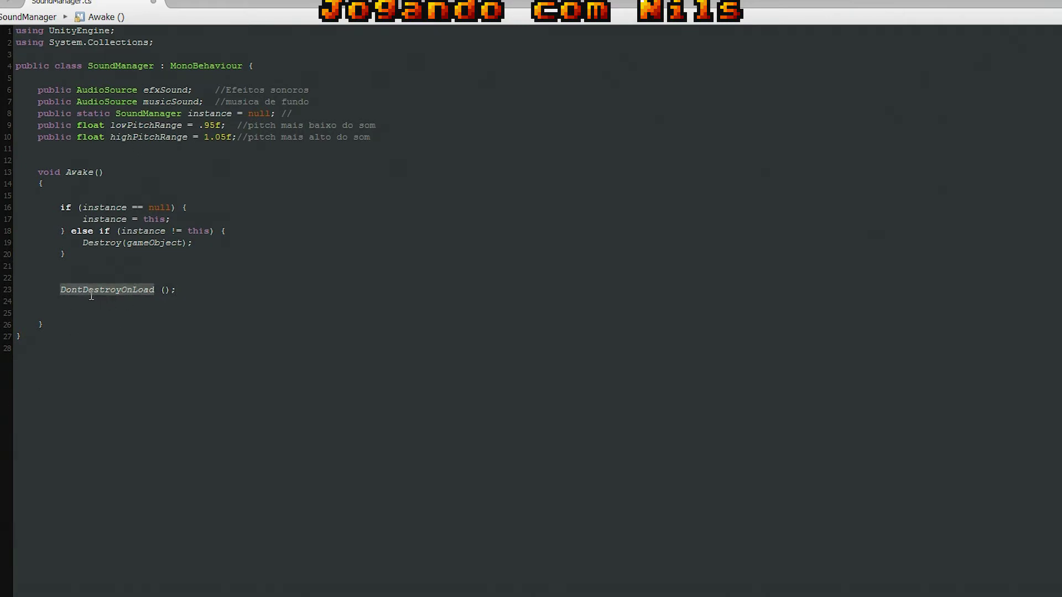
pyautogui.click(116, 1)
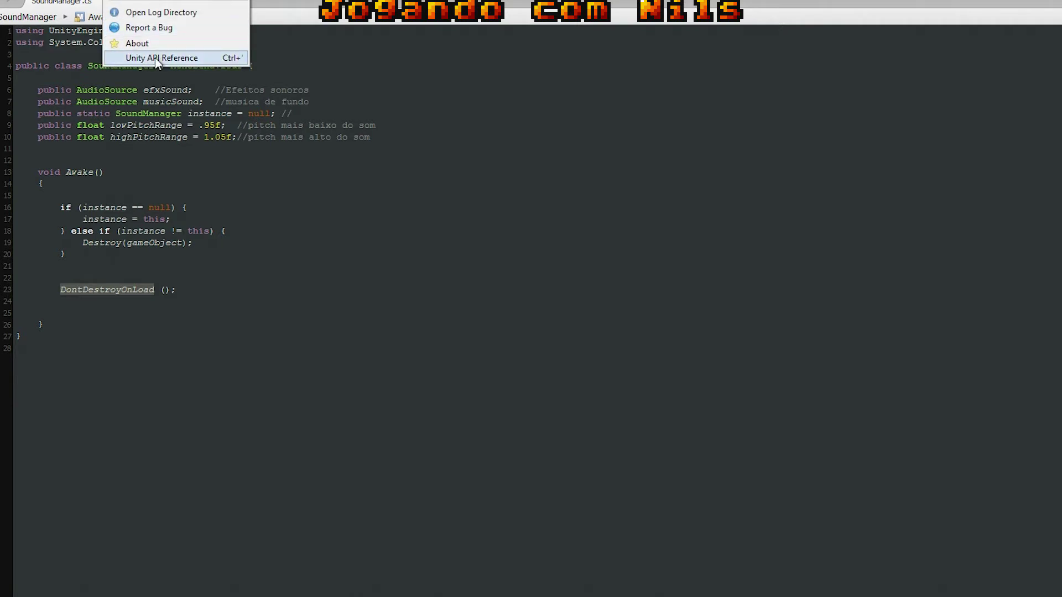
pyautogui.click(185, 289)
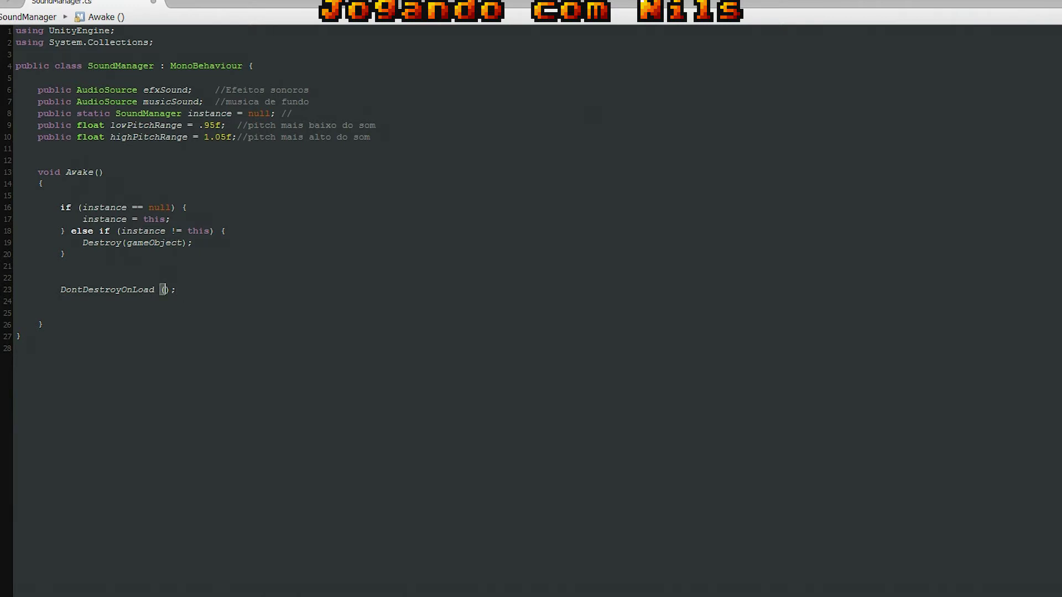
pyautogui.write('game')
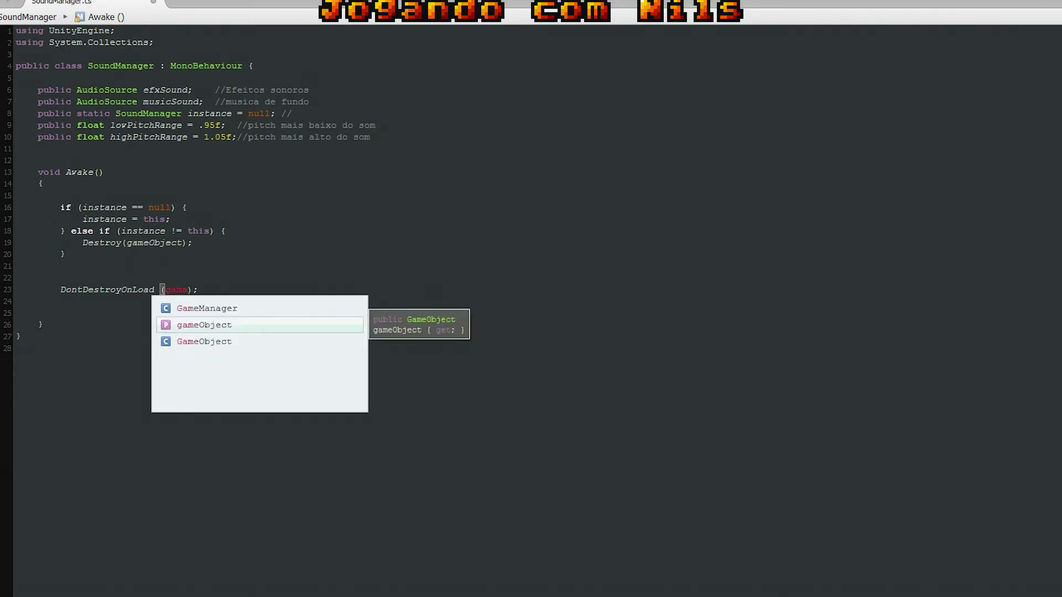
pyautogui.press('Return')
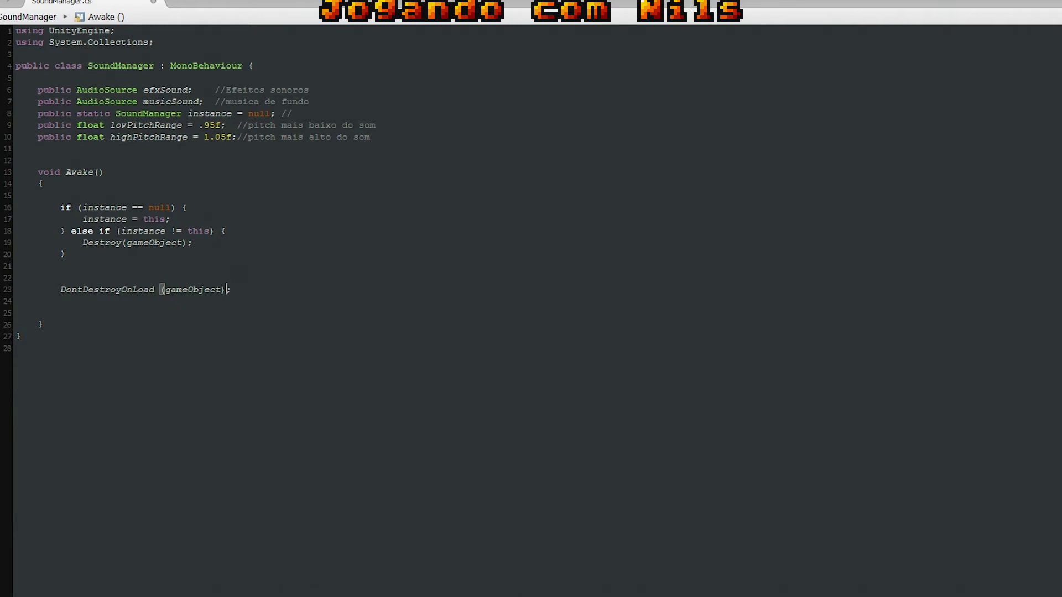
# - Remove the blank lines around DontDestroyOnLoad and open an empty line below Awake
pyautogui.press('End')
pyautogui.press('Delete')
pyautogui.press('Up')
pyautogui.press('Delete')
pyautogui.click(43, 300)
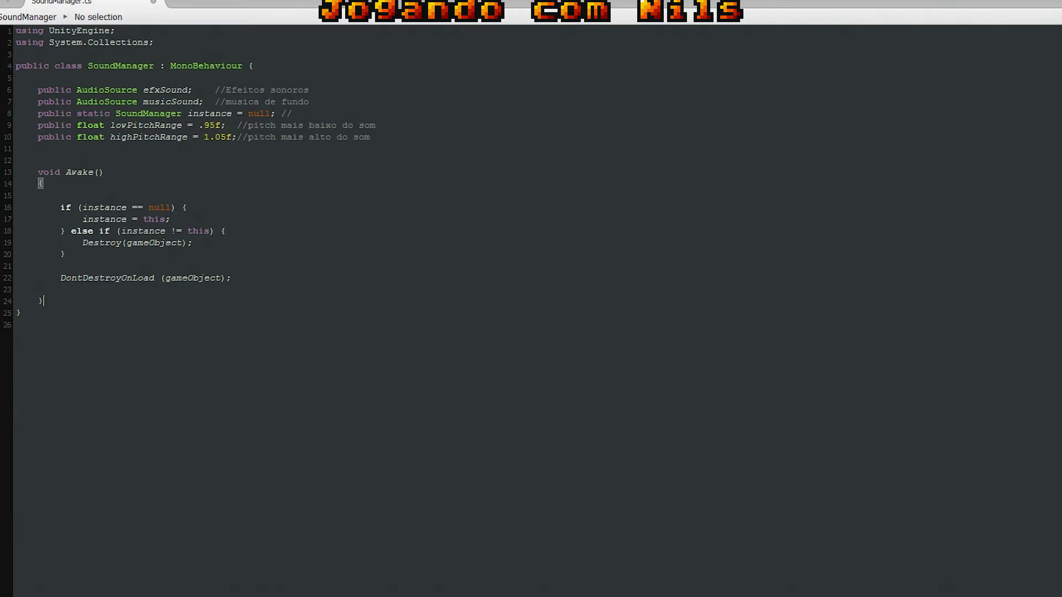
pyautogui.press('Return')
pyautogui.press('Return')
pyautogui.press('Return')
pyautogui.press('Return')
pyautogui.press('Return')
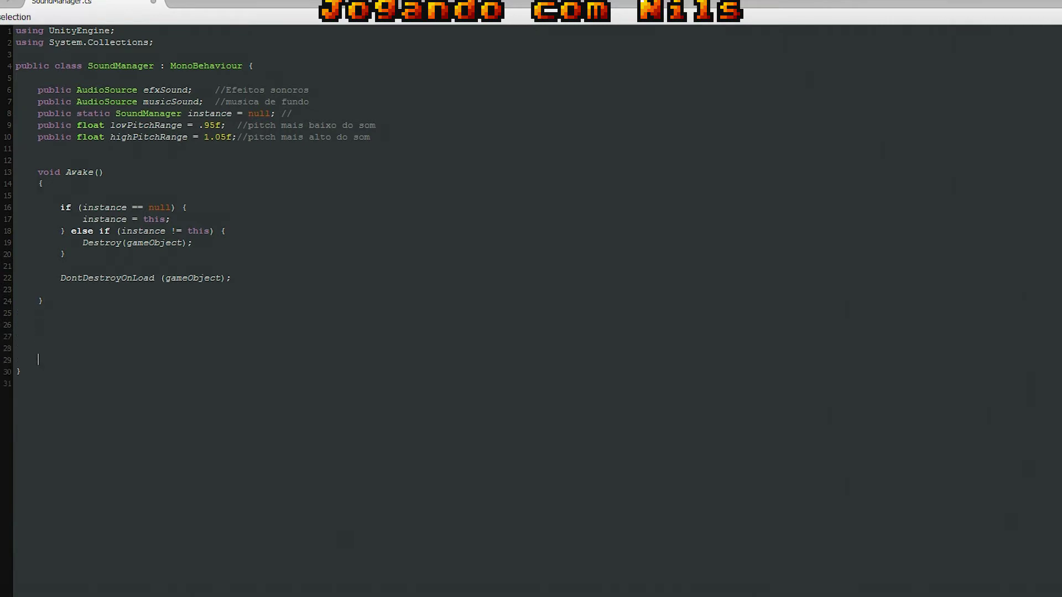
pyautogui.click(38, 325)
# - Declare public void PlaySingle(AudioClip clip) with an empty braced body
pyautogui.write('public')
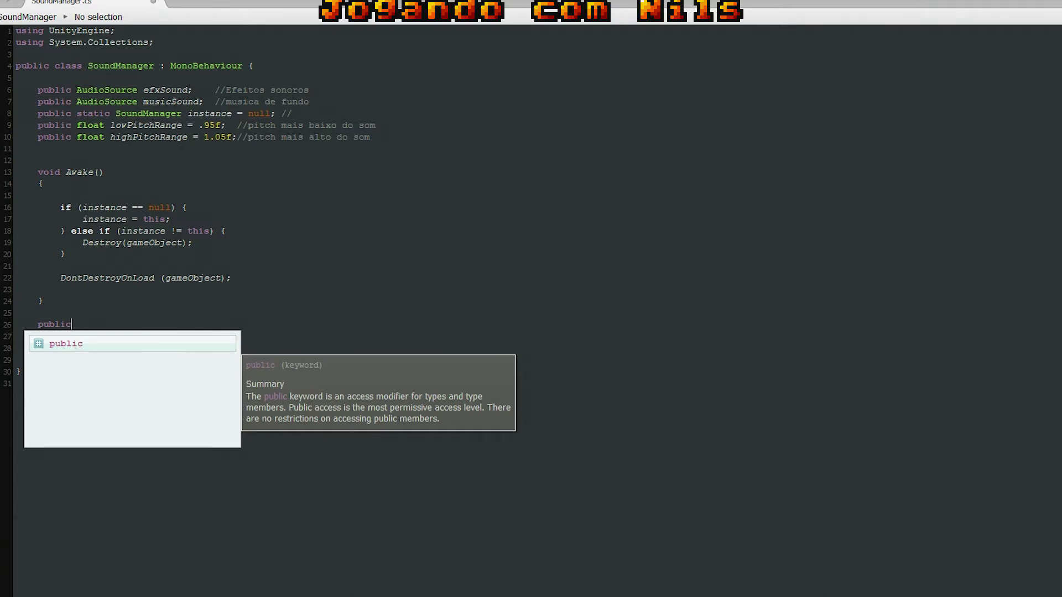
pyautogui.write(' void ')
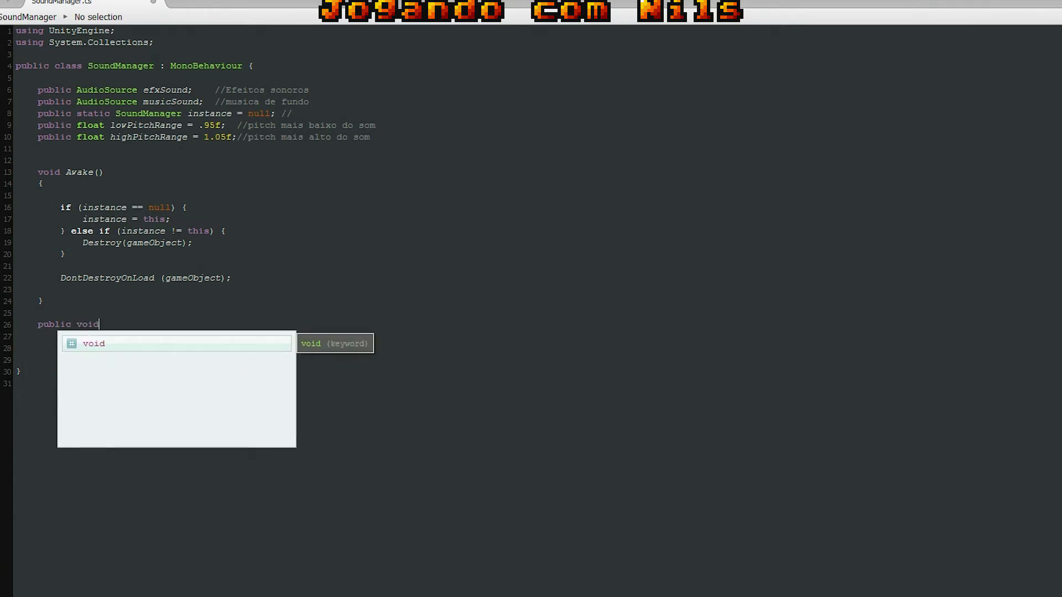
pyautogui.write('Pla')
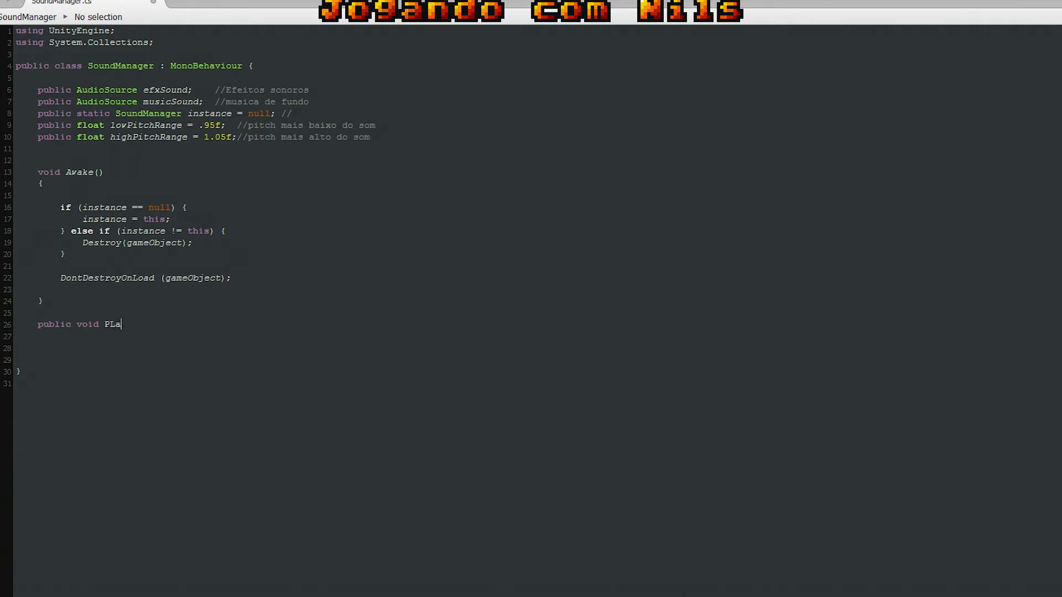
pyautogui.write('y')
pyautogui.press('BackSpace')
pyautogui.press('BackSpace')
pyautogui.press('BackSpace')
pyautogui.write('lay')
pyautogui.write('S')
pyautogui.write('ingle')
pyautogui.write('(A')
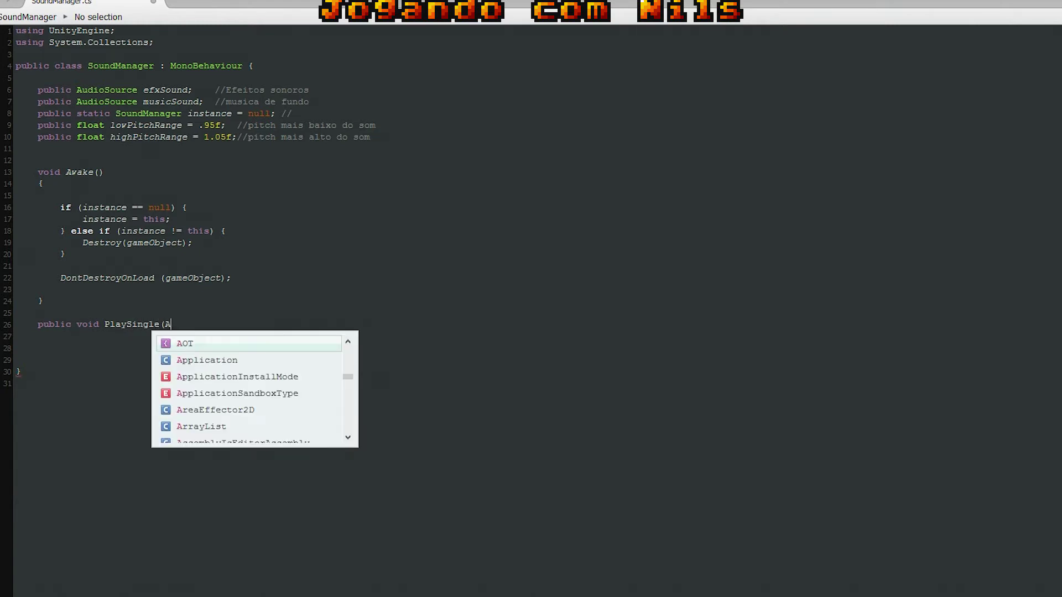
pyautogui.write('udi')
pyautogui.press('Return')
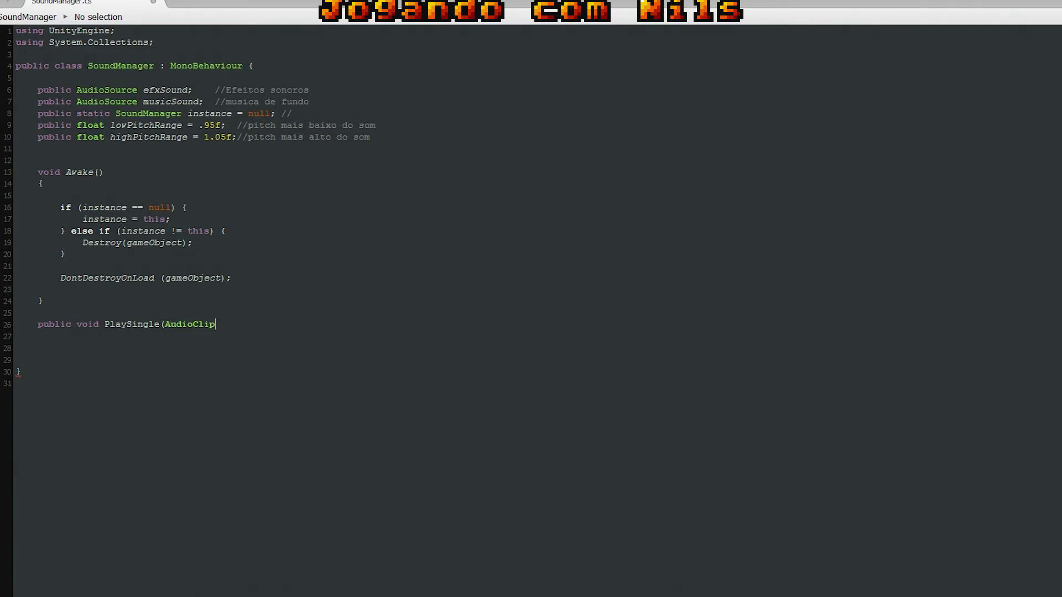
pyautogui.write(' clip')
pyautogui.write(')')
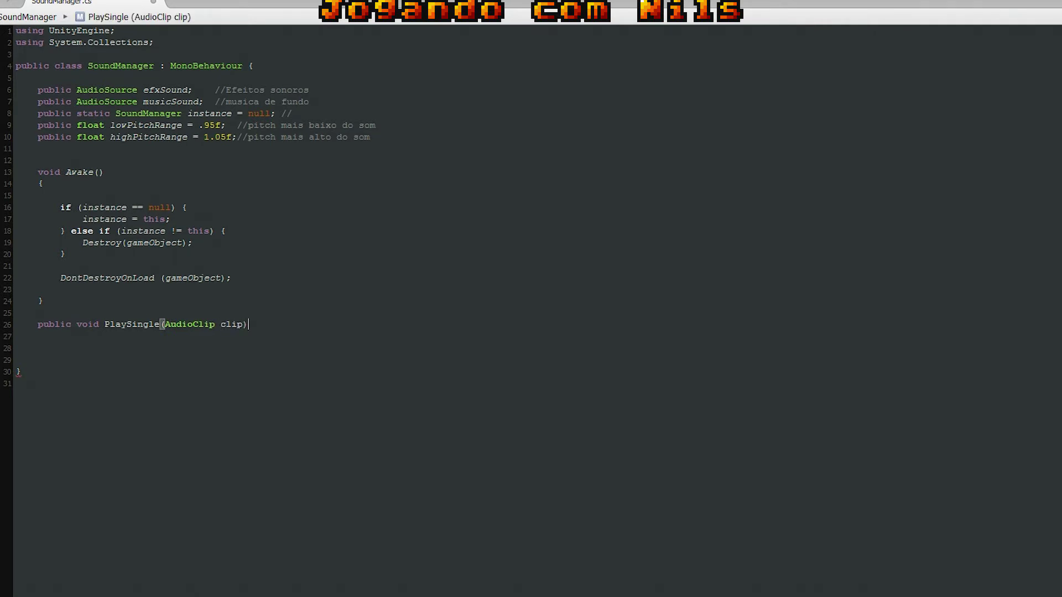
pyautogui.press('Return')
pyautogui.write('{')
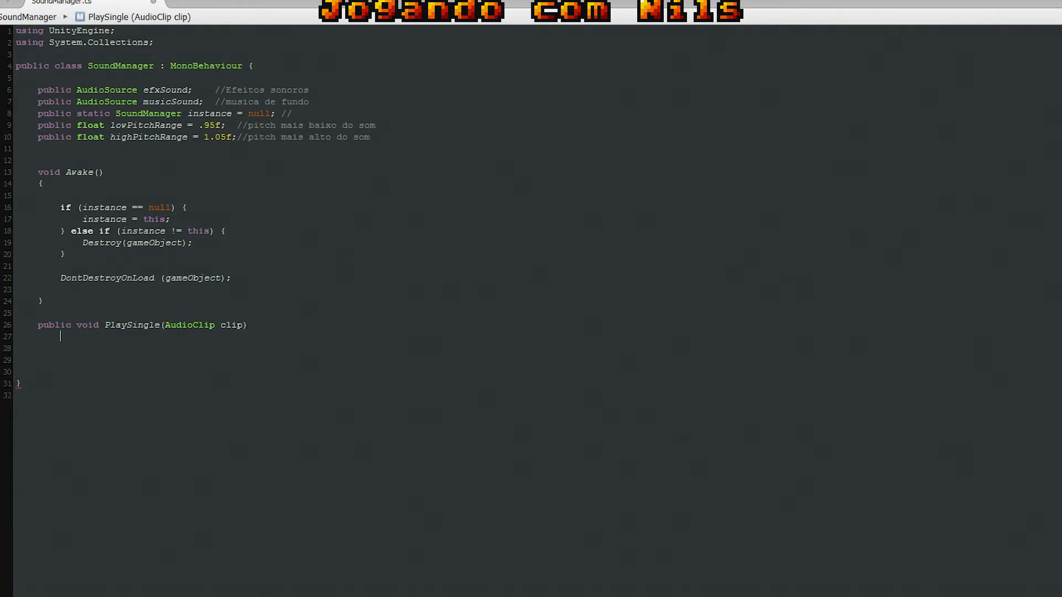
pyautogui.press('Return')
pyautogui.press('Return')
# - Assign efxSound.clip = clip; inside PlaySingle
pyautogui.press('Return')
pyautogui.press('Return')
pyautogui.write('}')
pyautogui.press('Up')
pyautogui.press('Up')
pyautogui.press('Up')
pyautogui.write('ef')
pyautogui.press('Return')
pyautogui.write('.')
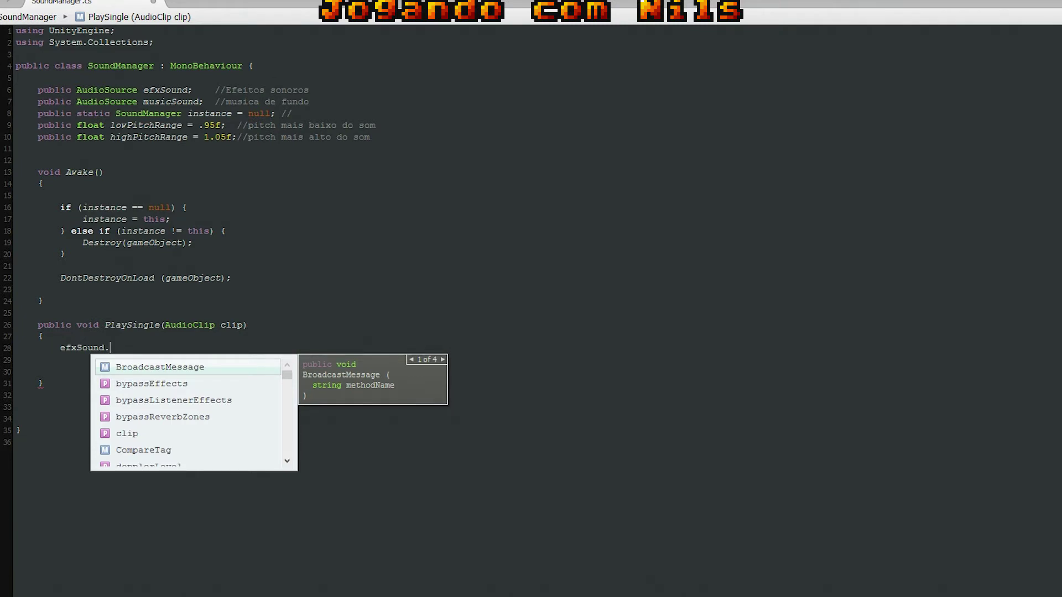
pyautogui.press('Return')
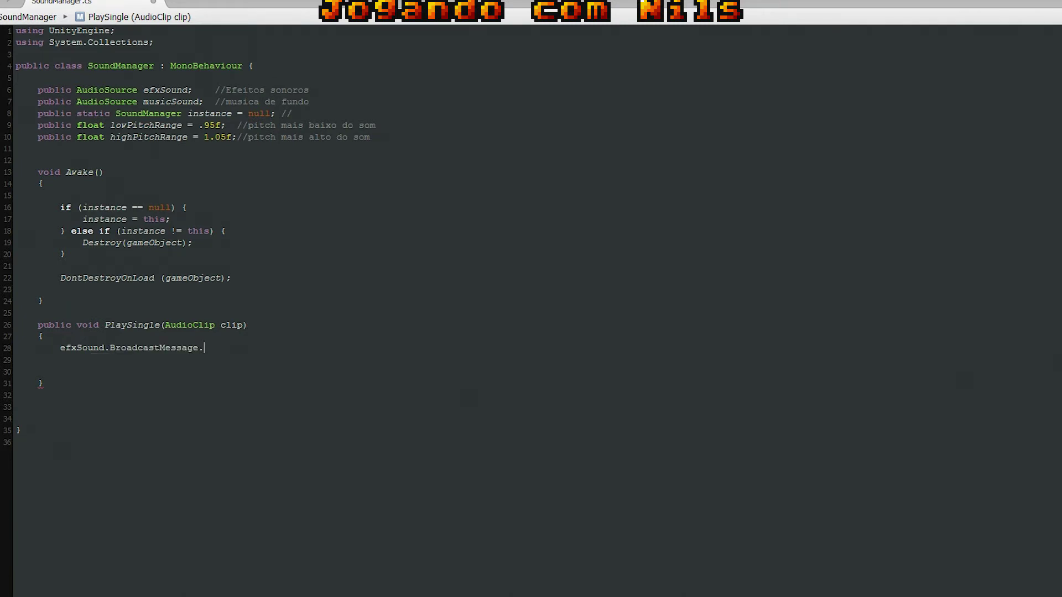
pyautogui.press('BackSpace')
pyautogui.press('BackSpace')
pyautogui.press('BackSpace')
pyautogui.press('BackSpace')
pyautogui.press('BackSpace')
pyautogui.press('BackSpace')
pyautogui.press('BackSpace')
pyautogui.press('BackSpace')
pyautogui.write('c')
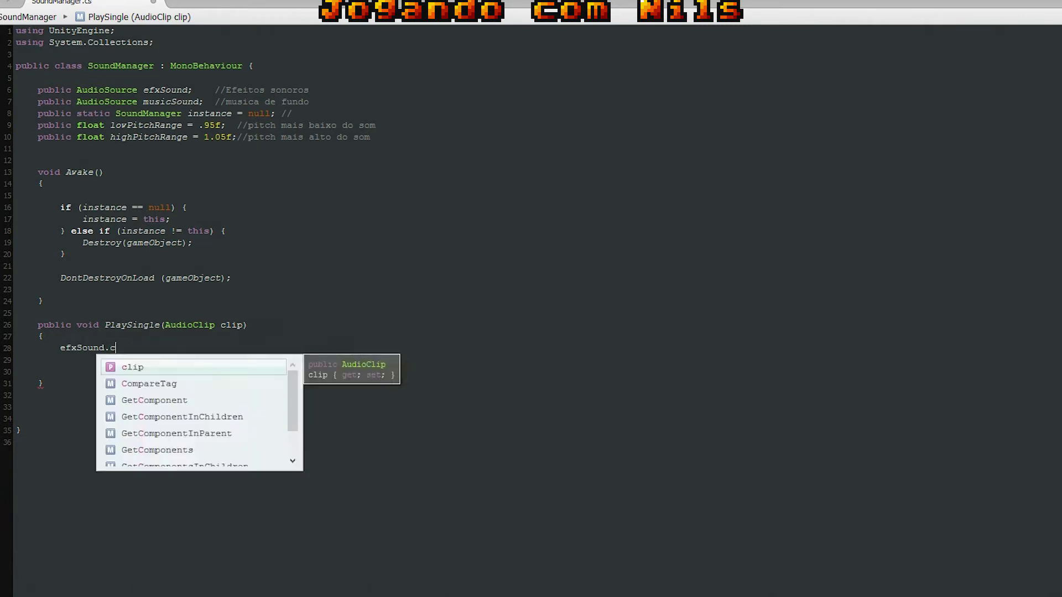
pyautogui.press('Return')
pyautogui.write('= ')
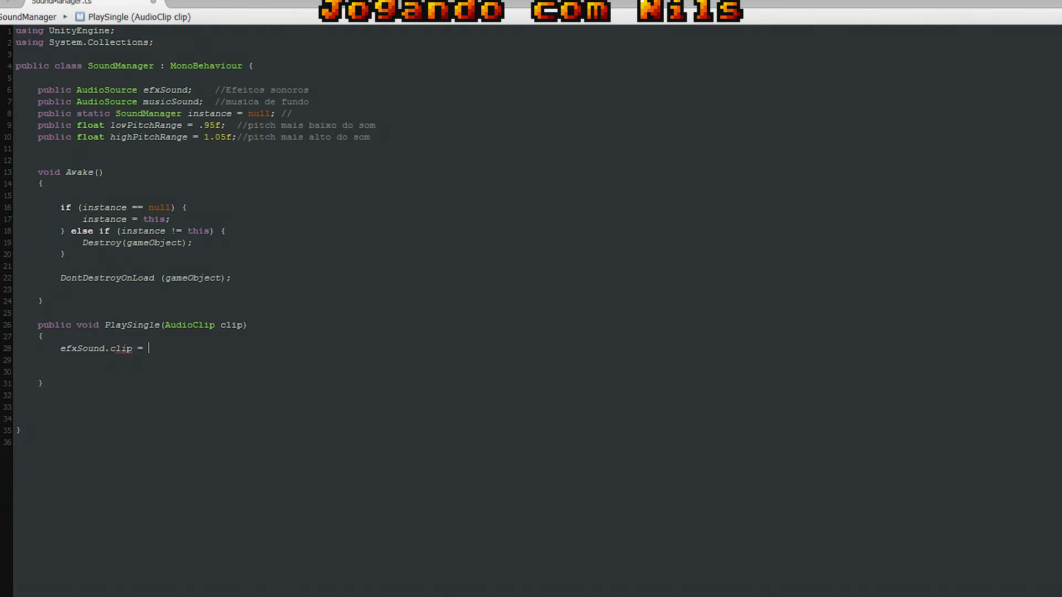
pyautogui.write('clip;')
# - Call efxSound.Play (); on the next line of PlaySingle
pyautogui.press('Return')
pyautogui.press('Return')
pyautogui.write('ef')
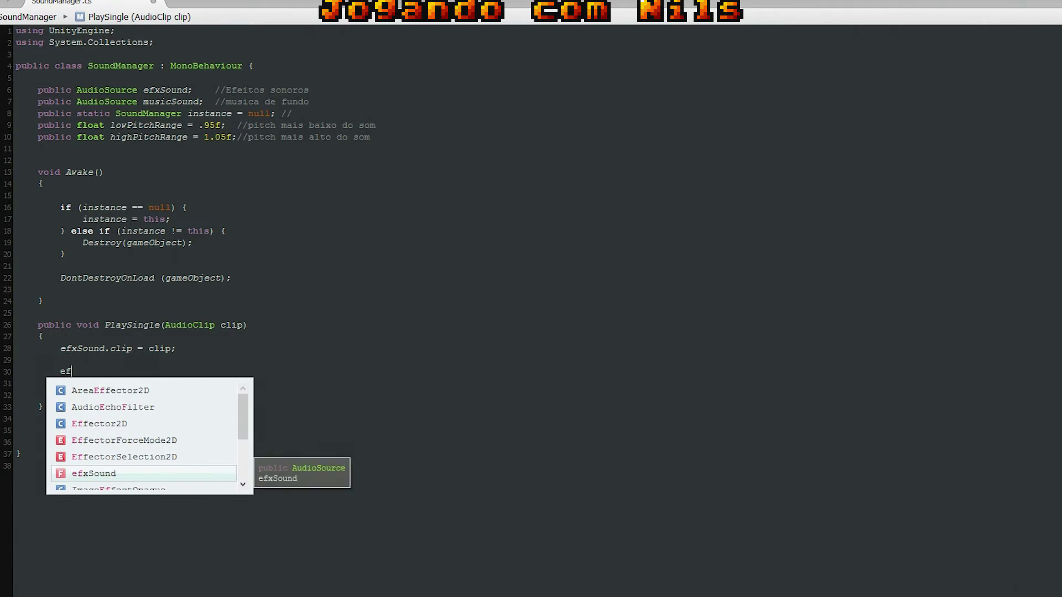
pyautogui.press('Return')
pyautogui.write('.')
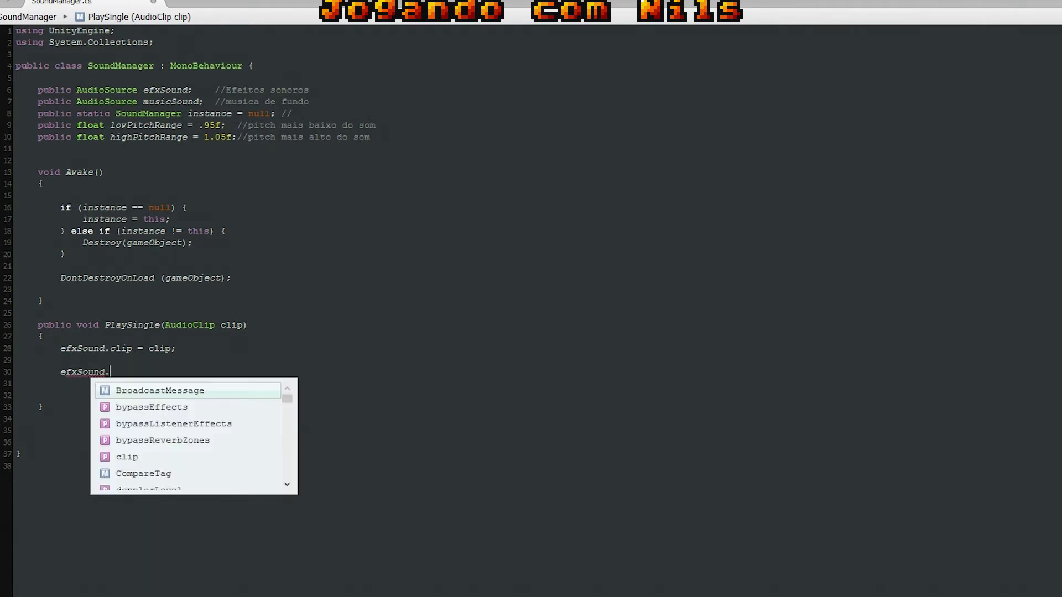
pyautogui.write('pl')
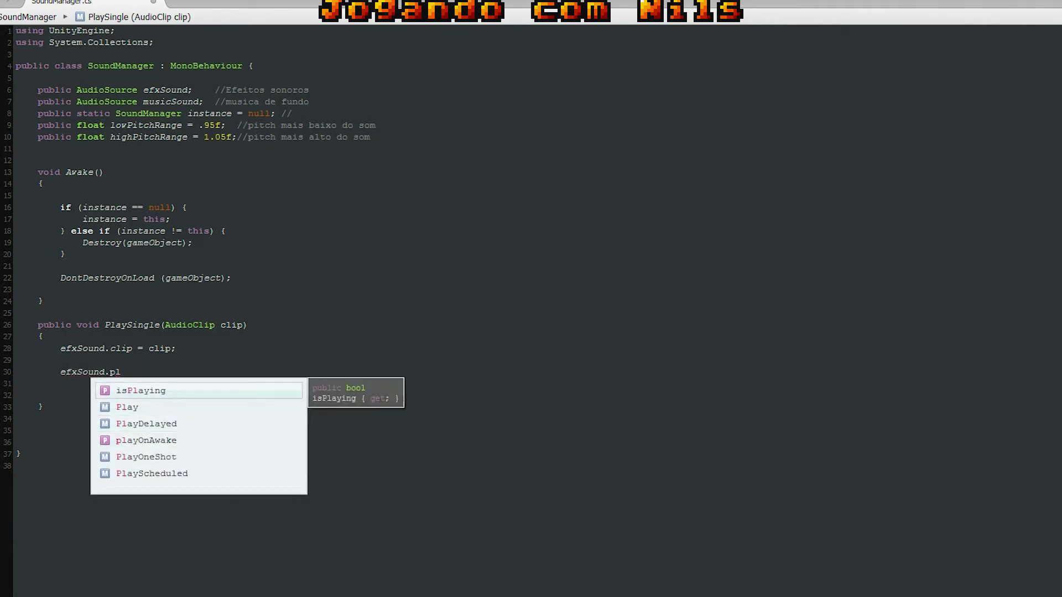
pyautogui.press('Down')
pyautogui.press('space')
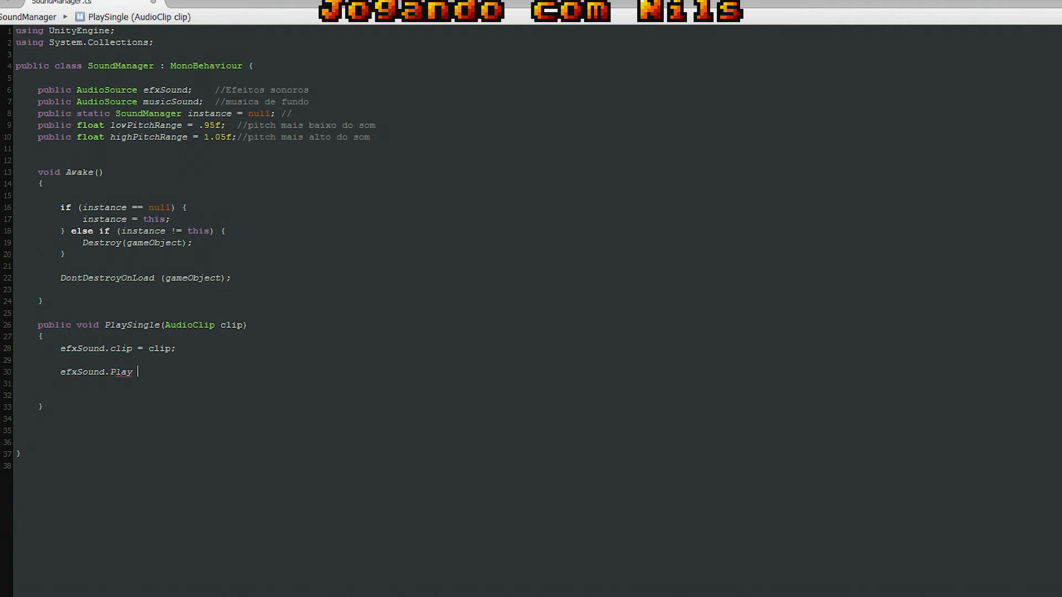
pyautogui.write('()')
pyautogui.write(';')
pyautogui.press('Return')
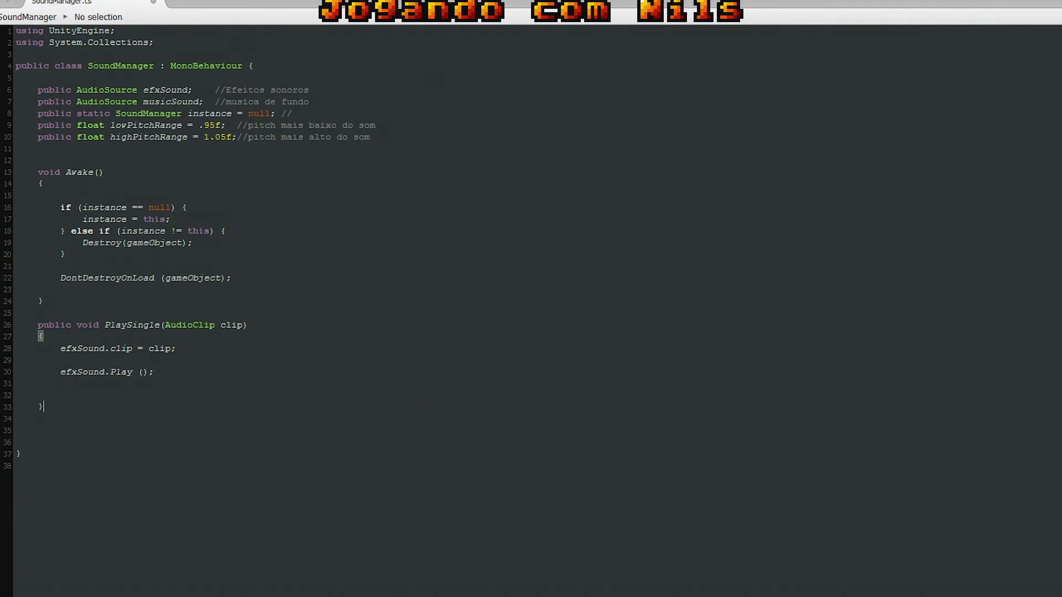
pyautogui.press('BackSpace')
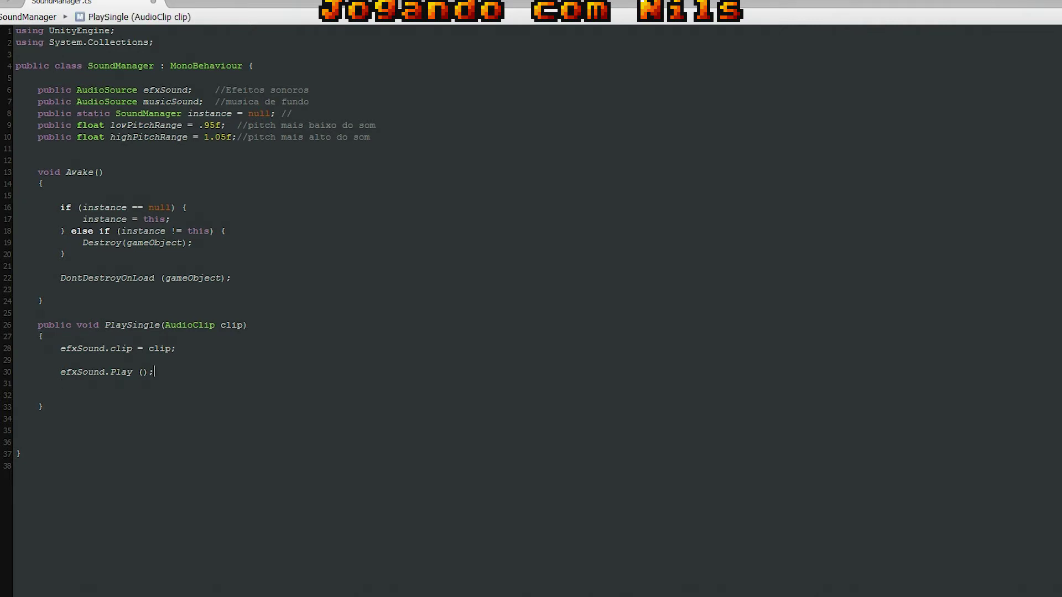
# - Begin a new public member below the PlaySingle method
pyautogui.click(38, 407)
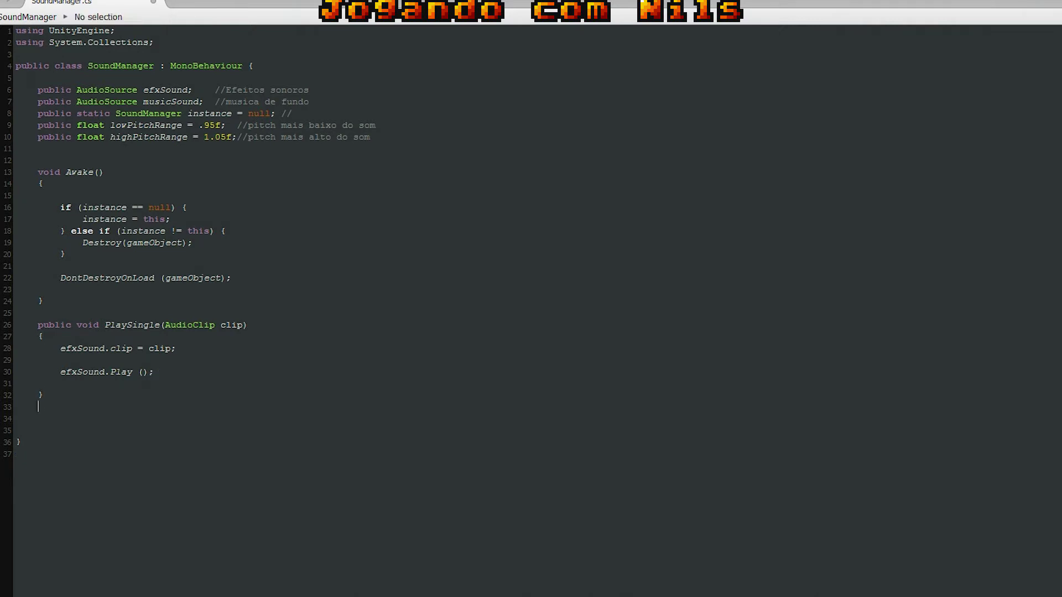
pyautogui.press('Return')
pyautogui.write('public')
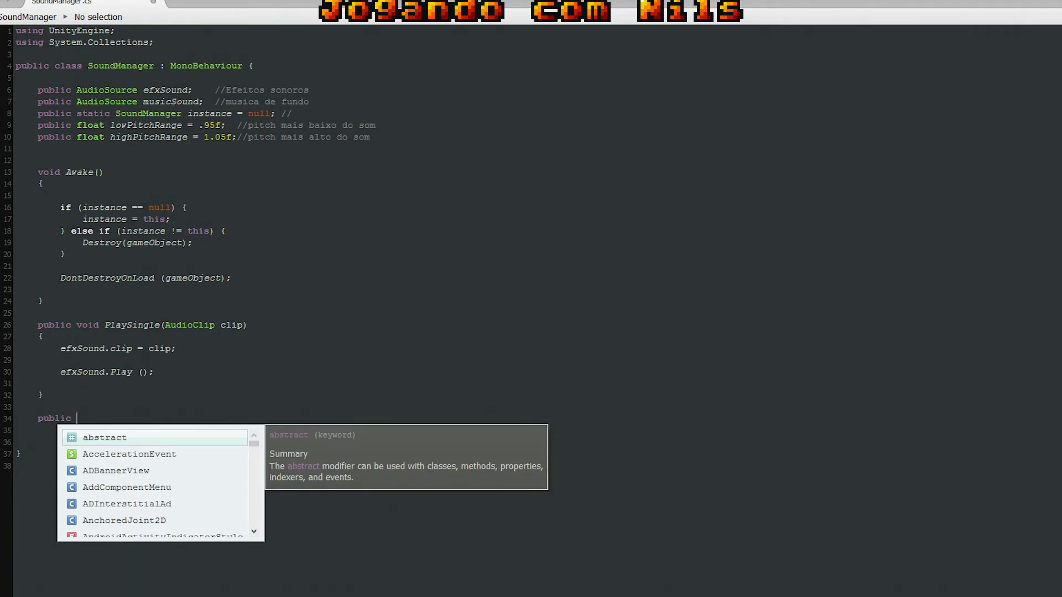
# - Declare void RandomizeSfx (params AudioClip[] clips) after public
pyautogui.write('void')
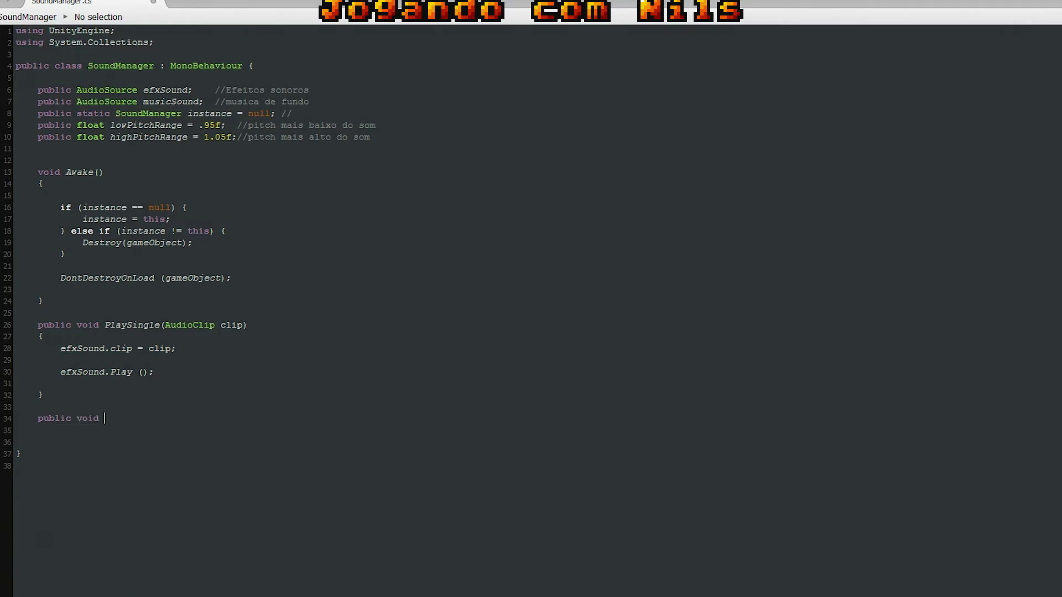
pyautogui.write(' Ram')
pyautogui.press('BackSpace')
pyautogui.write('ndom')
pyautogui.write('izeSF')
pyautogui.write('x')
pyautogui.write(' (')
pyautogui.write(')')
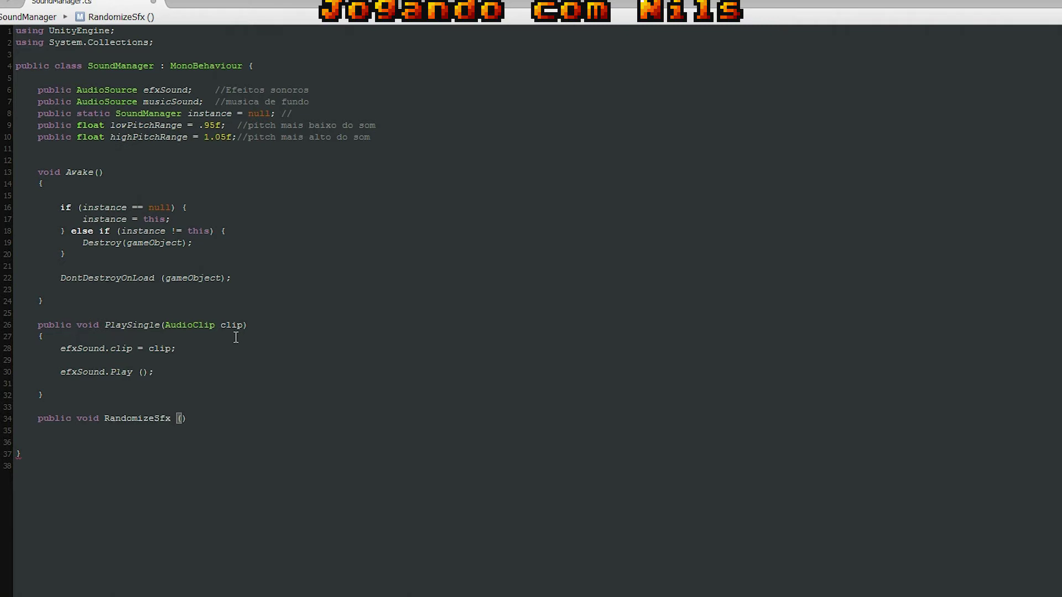
pyautogui.write('para')
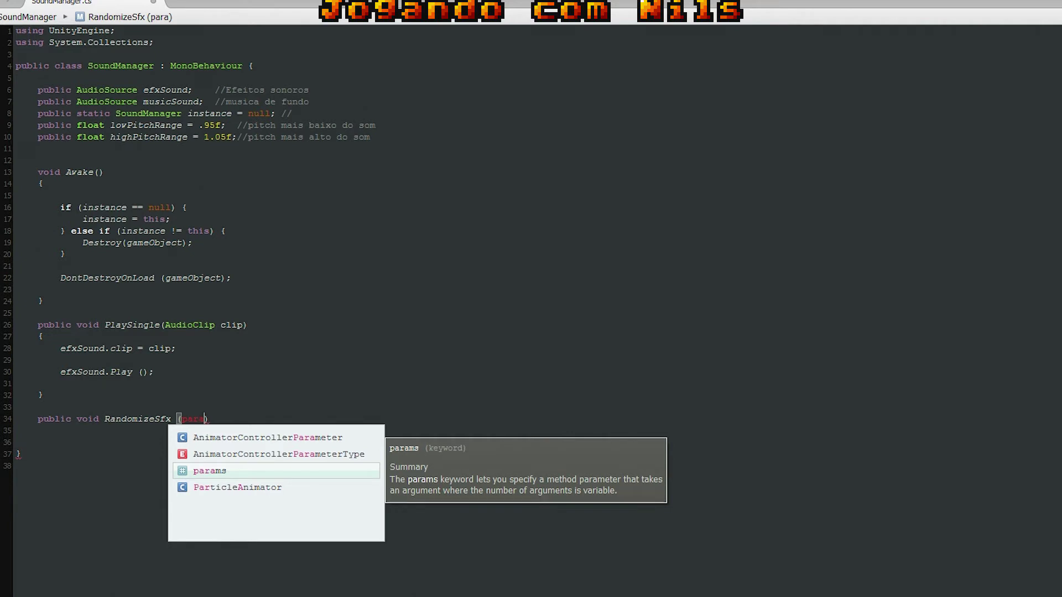
pyautogui.press('Return')
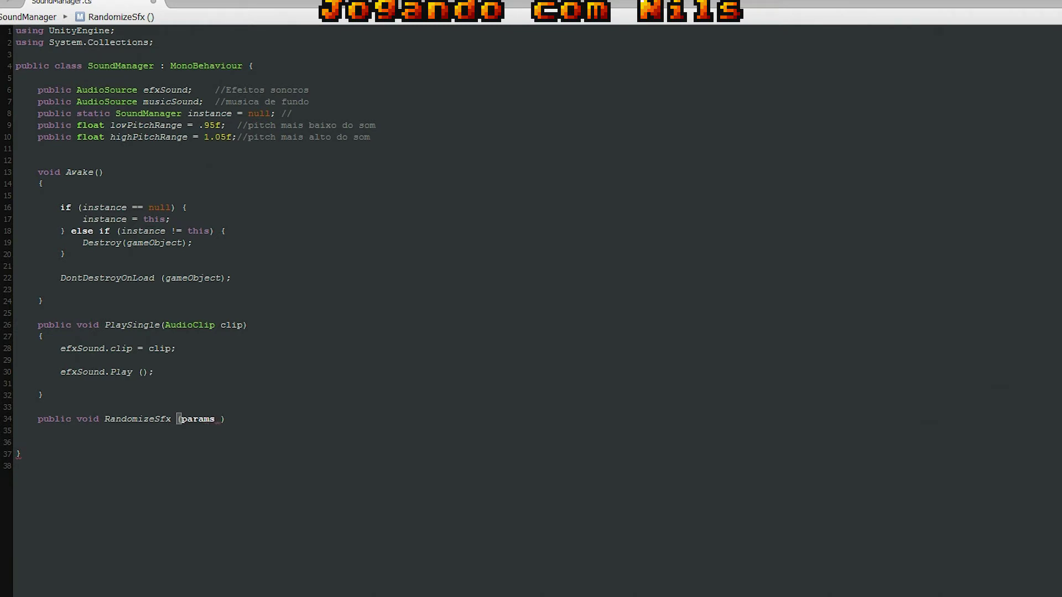
pyautogui.write('Audi')
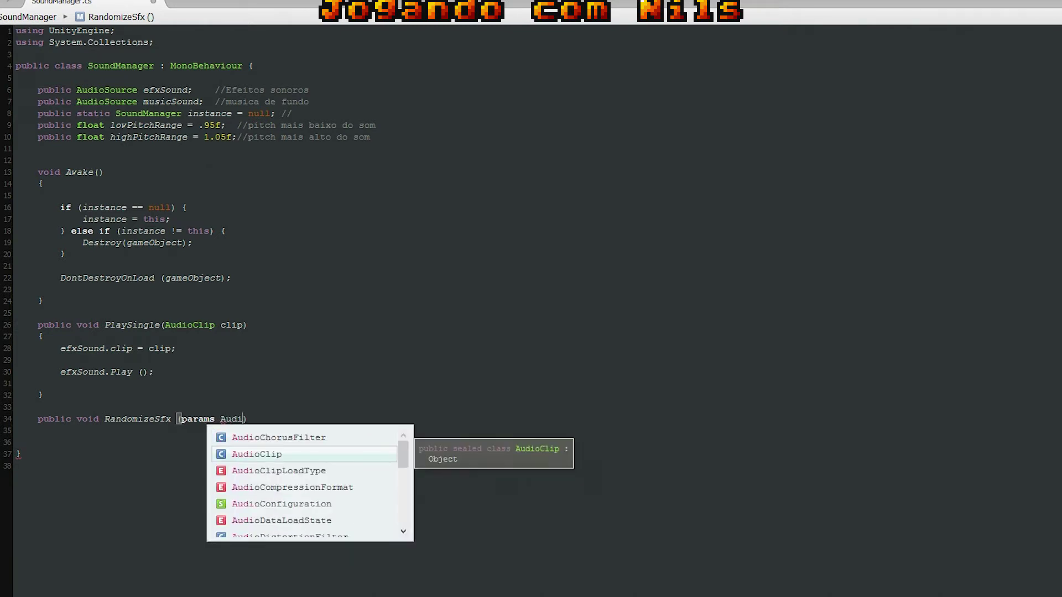
pyautogui.press('Return')
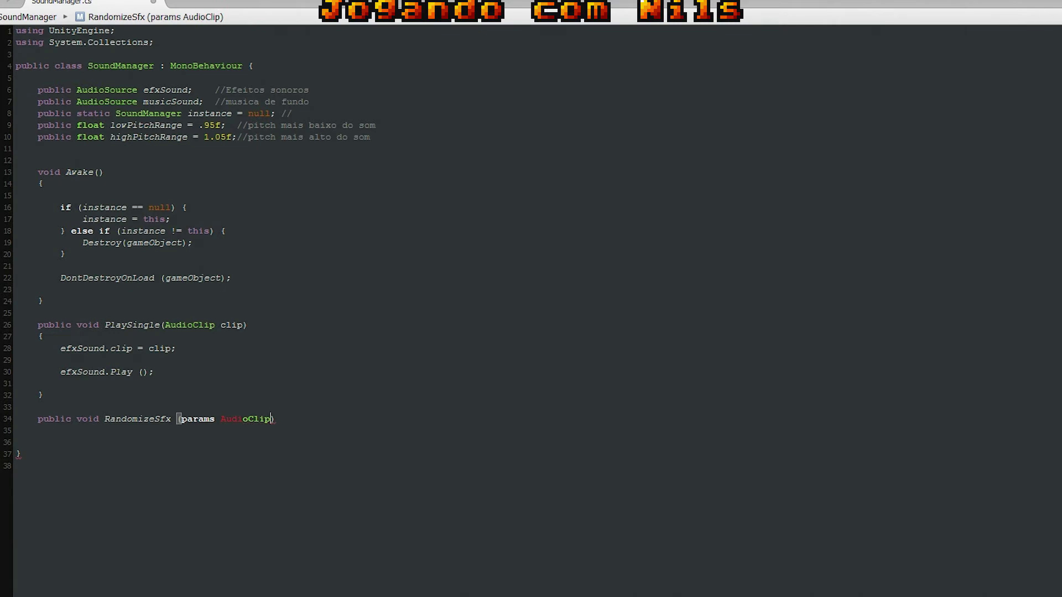
pyautogui.write('[]')
pyautogui.write(' clip')
pyautogui.write('s')
pyautogui.press('BackSpace')
pyautogui.press('BackSpace')
pyautogui.press('BackSpace')
pyautogui.press('BackSpace')
pyautogui.write('lip')
pyautogui.write('s)')
# - Give RandomizeSfx an empty braced method body
pyautogui.press('Return')
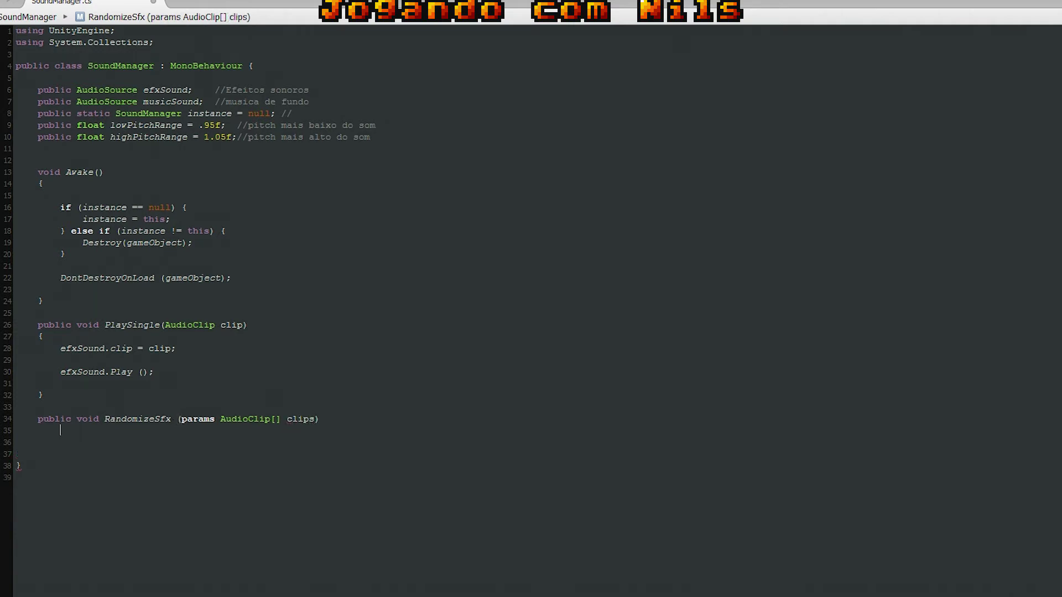
pyautogui.write('{')
pyautogui.press('Return')
pyautogui.press('Return')
pyautogui.press('Return')
pyautogui.press('Return')
pyautogui.click(44, 430)
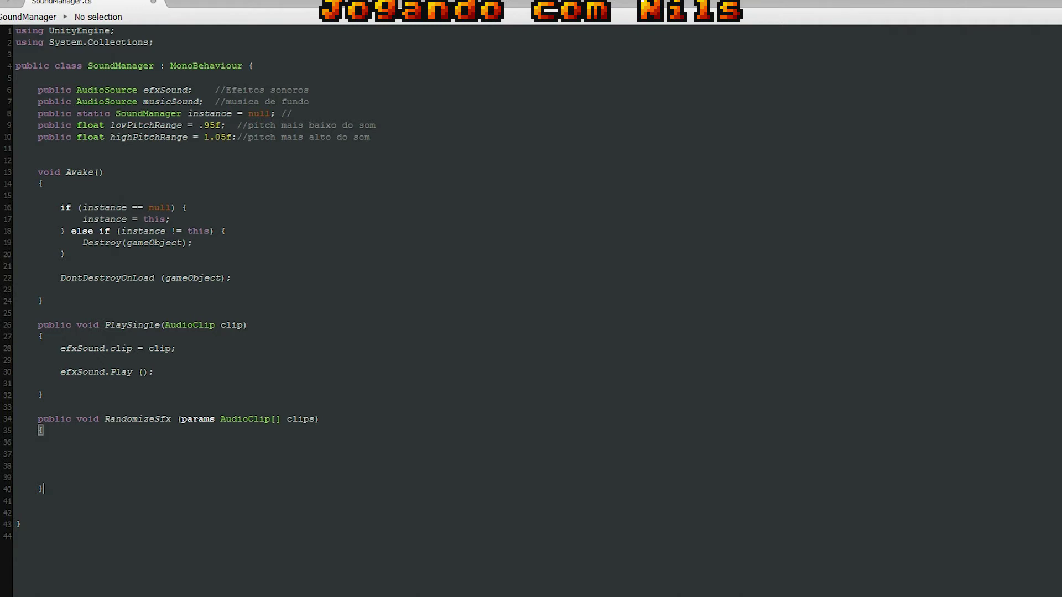
# - Declare int randomIndex = Random.Range (0, clips.Length); at the top of RandomizeSfx
pyautogui.press('Up')
pyautogui.press('Up')
pyautogui.press('Up')
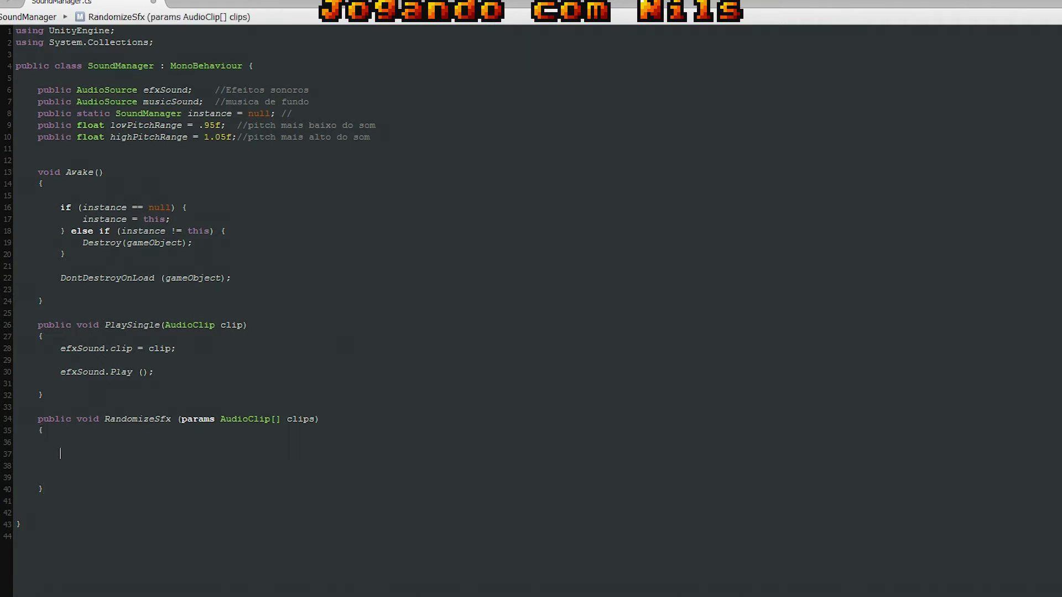
pyautogui.press('Up')
pyautogui.write('int')
pyautogui.write(' ramdon')
pyautogui.press('BackSpace')
pyautogui.press('BackSpace')
pyautogui.press('BackSpace')
pyautogui.write('ndomI')
pyautogui.write('ndex = ')
pyautogui.write('Ra')
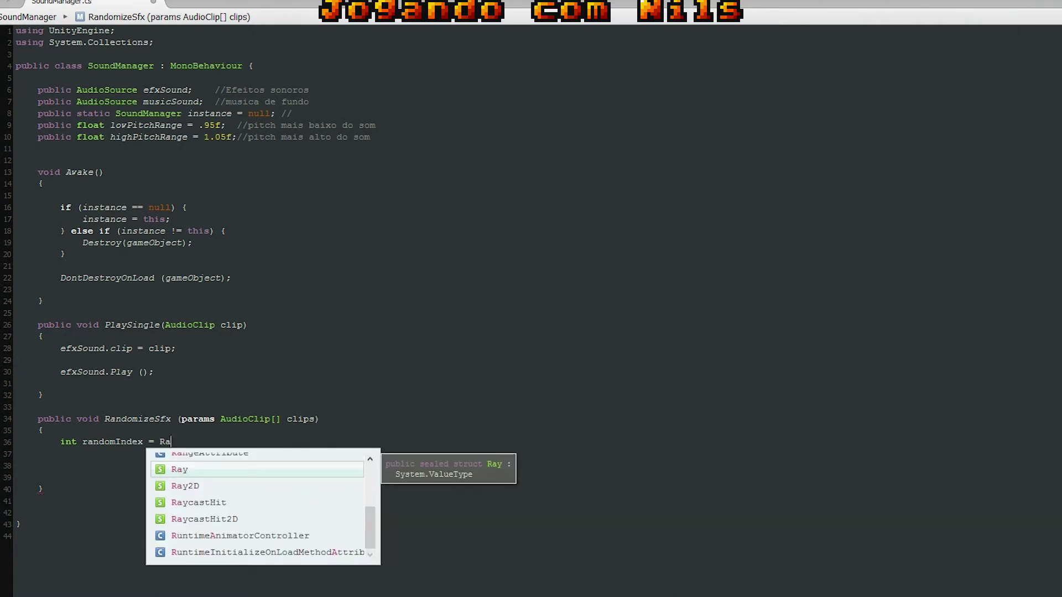
pyautogui.write('ndom')
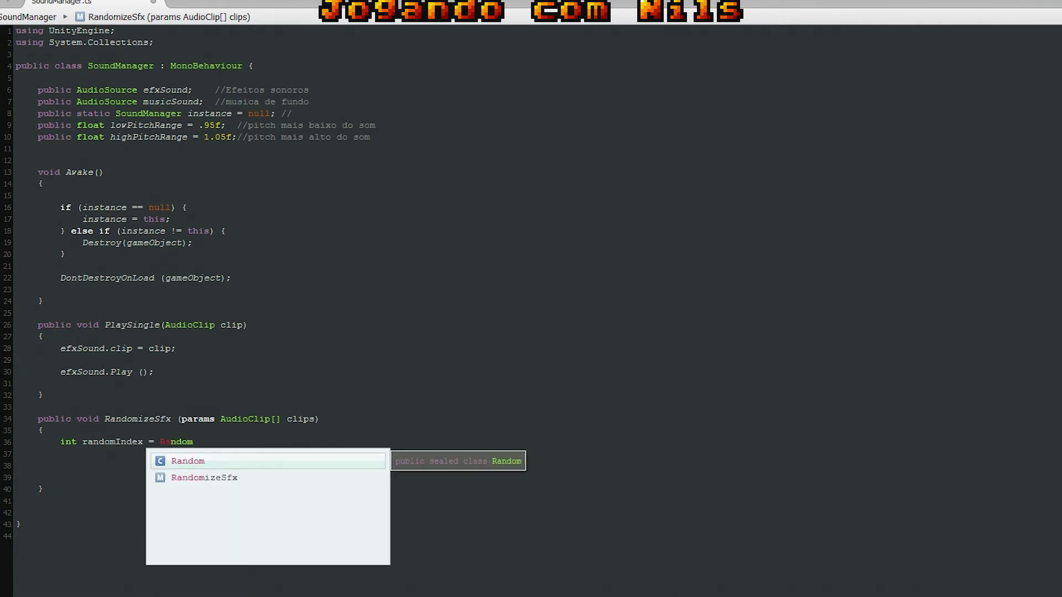
pyautogui.write('.Ran')
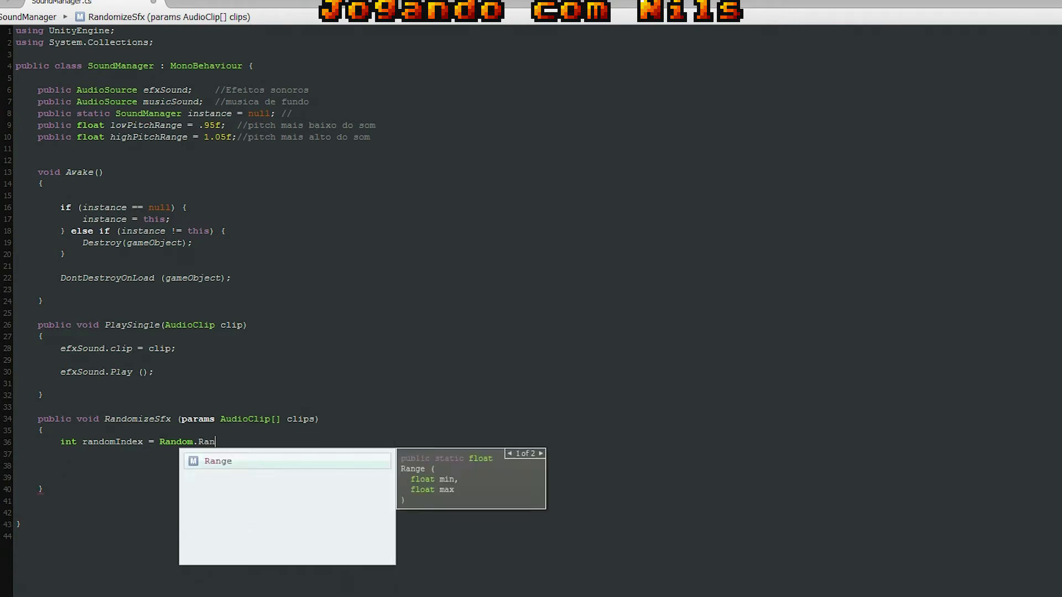
pyautogui.press('Return')
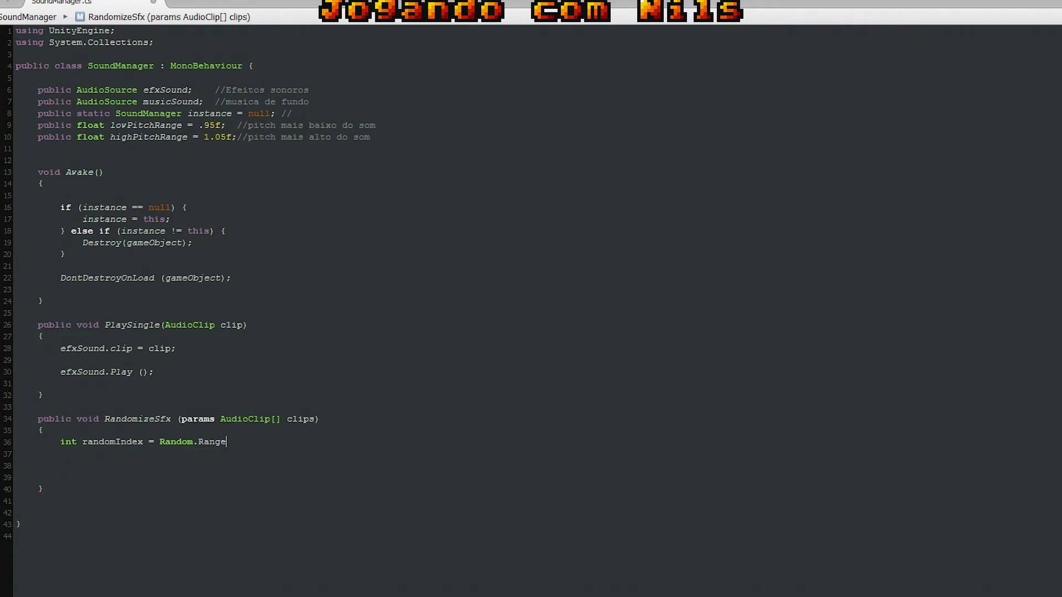
pyautogui.write('(0')
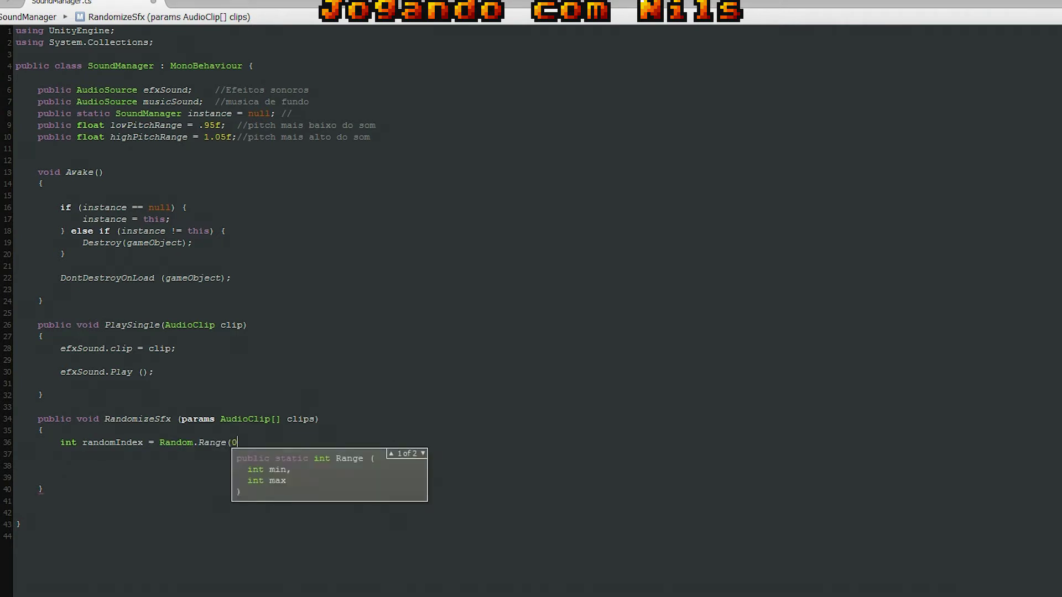
pyautogui.write(', ')
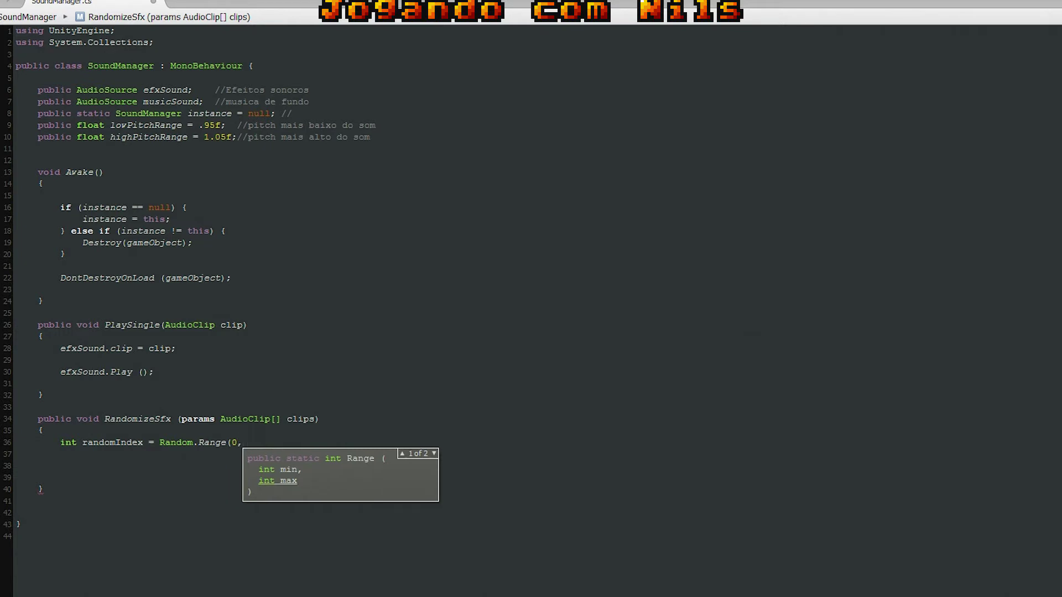
pyautogui.write('clip')
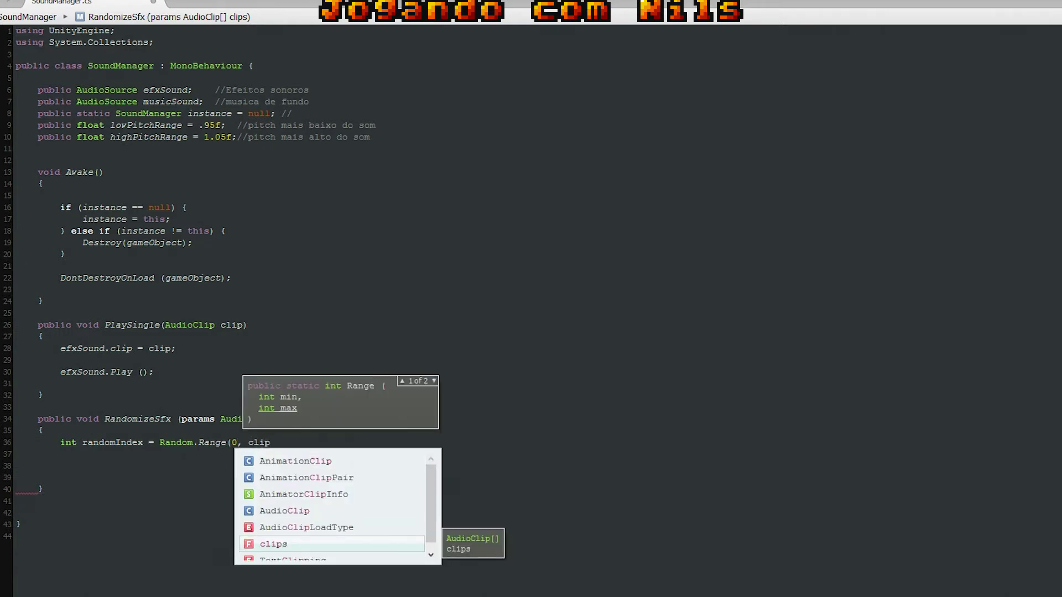
pyautogui.write('s.le')
pyautogui.press('Return')
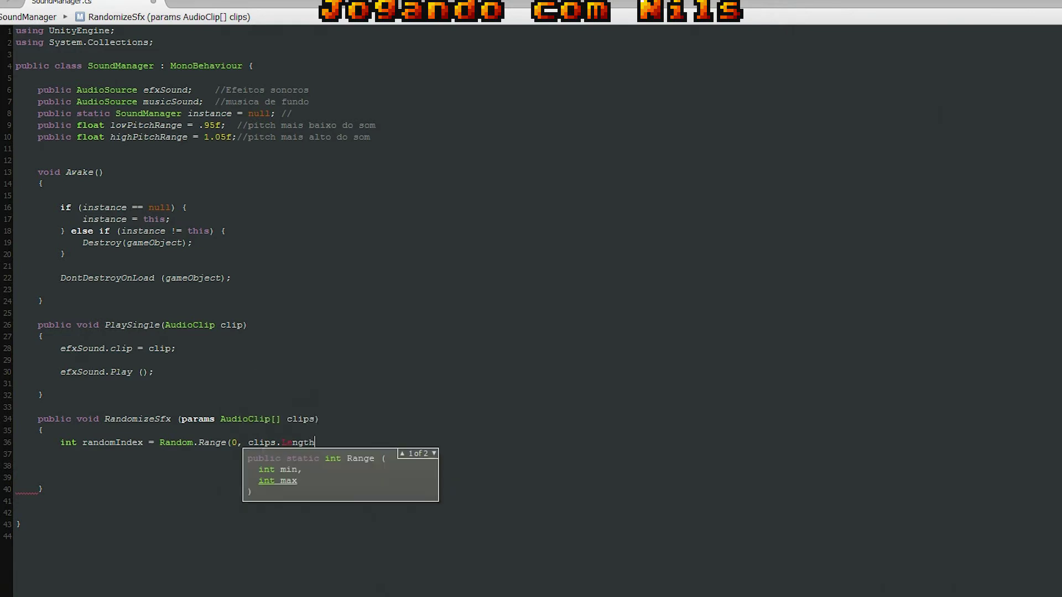
pyautogui.write(')')
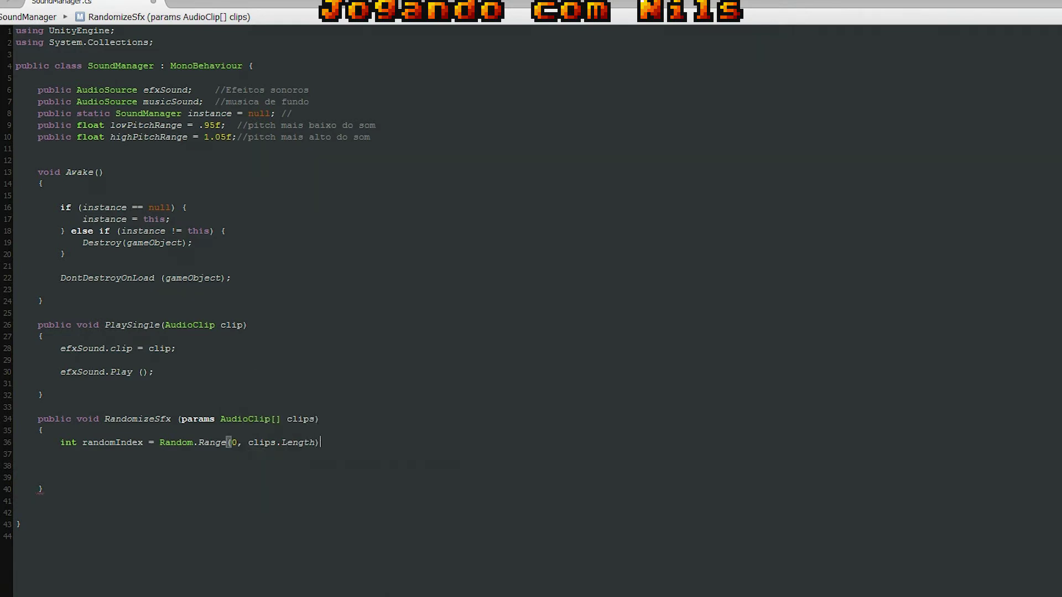
pyautogui.write(';')
pyautogui.press('Return')
pyautogui.press('Return')
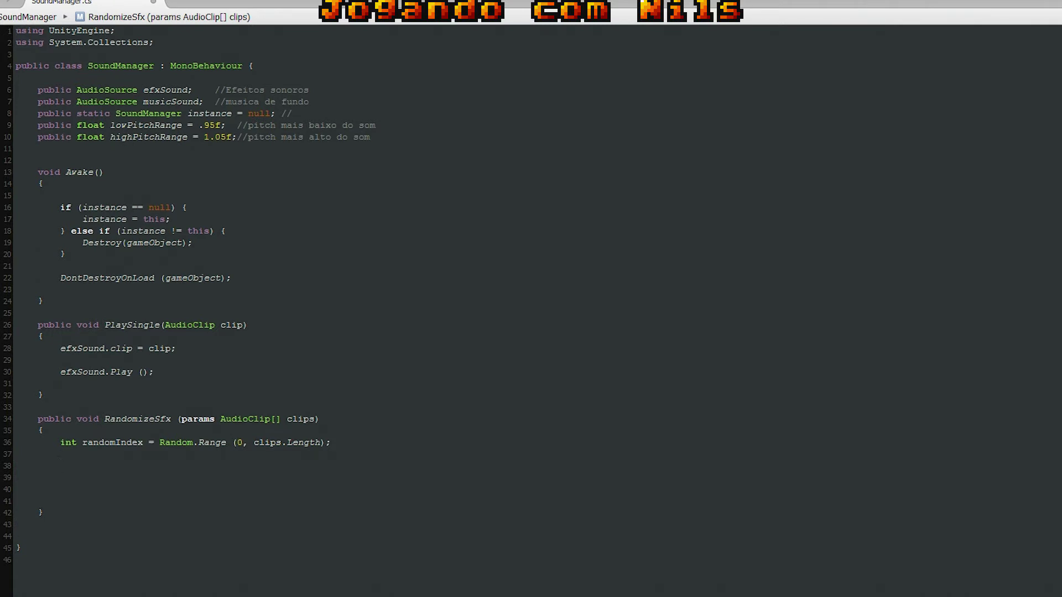
# - Start float randomPitch = and paste Random.Range copied from the randomIndex line
pyautogui.write('float')
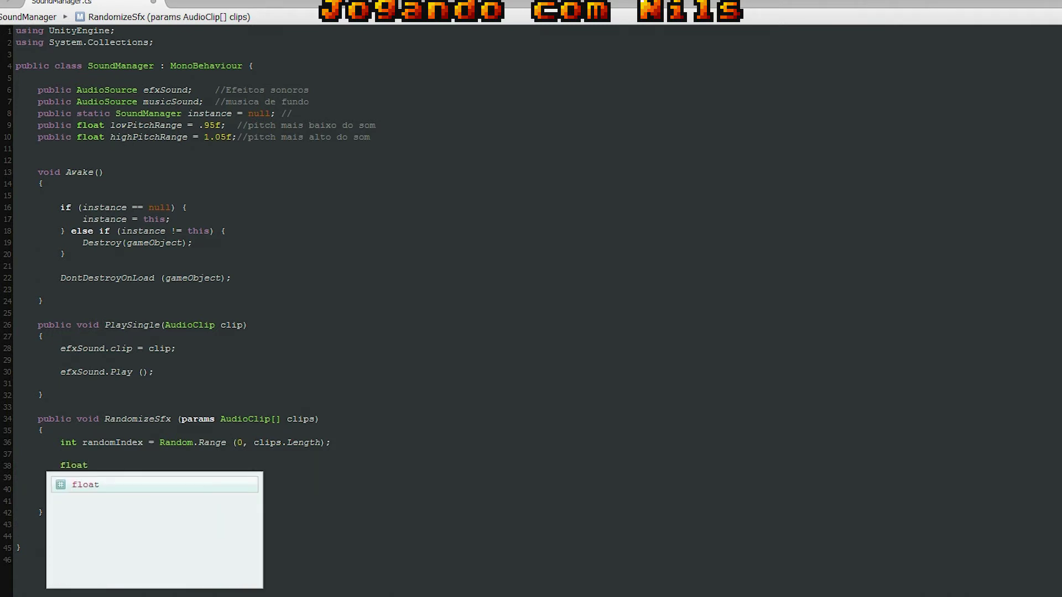
pyautogui.write(' randomP')
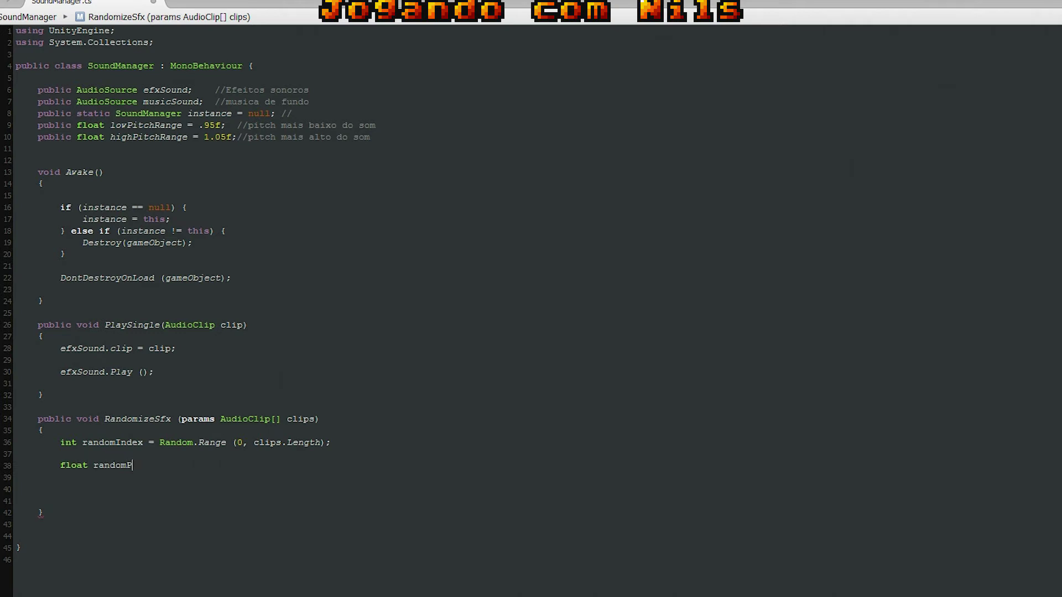
pyautogui.write('itch')
pyautogui.write(' =')
pyautogui.press('Up')
pyautogui.press('Home')
pyautogui.press('Up')
pyautogui.press('End')
pyautogui.press('Left')
pyautogui.press('Left')
pyautogui.press('Left')
pyautogui.press('Left')
pyautogui.press('Left')
pyautogui.press('Left')
pyautogui.press('Left')
pyautogui.press('Left')
pyautogui.hotkey('shift', 'Left')
pyautogui.hotkey('shift', 'Left')
pyautogui.hotkey('shift', 'Left')
pyautogui.hotkey('shift', 'Left')
pyautogui.hotkey('shift', 'Left')
pyautogui.hotkey('shift', 'Left')
pyautogui.hotkey('shift', 'Left')
pyautogui.hotkey('shift', 'Left')
pyautogui.hotkey('shift', 'Left')
pyautogui.hotkey('ctrl', 'c')
pyautogui.press('Down')
pyautogui.press('Down')
pyautogui.press('End')
pyautogui.hotkey('ctrl', 'v')
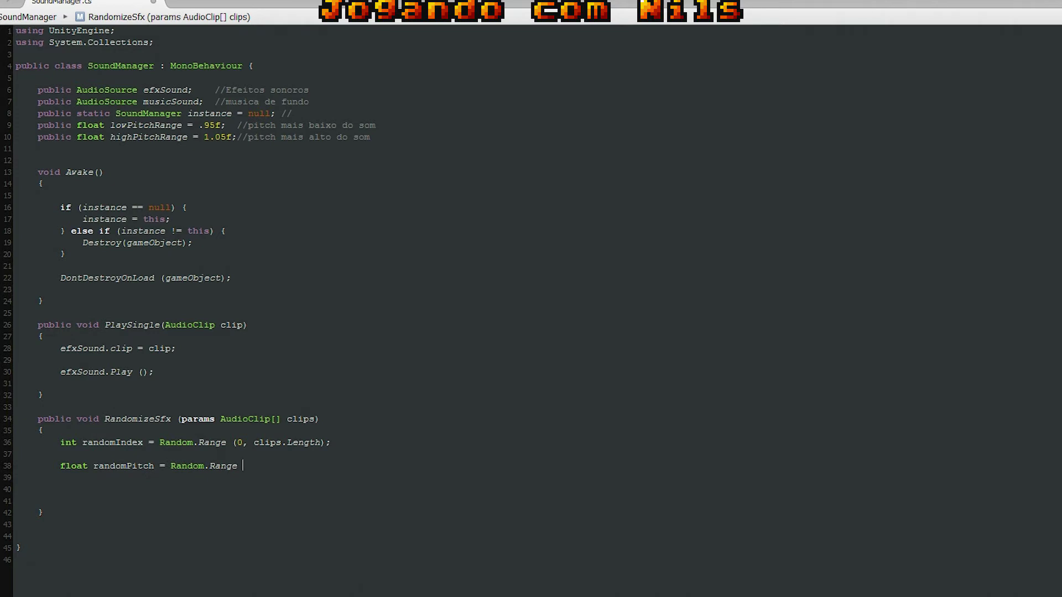
# - Pass (lowPitchRange, highPitchRange) to Random.Range to finish the randomPitch line
pyautogui.write('(low')
pyautogui.press('Return')
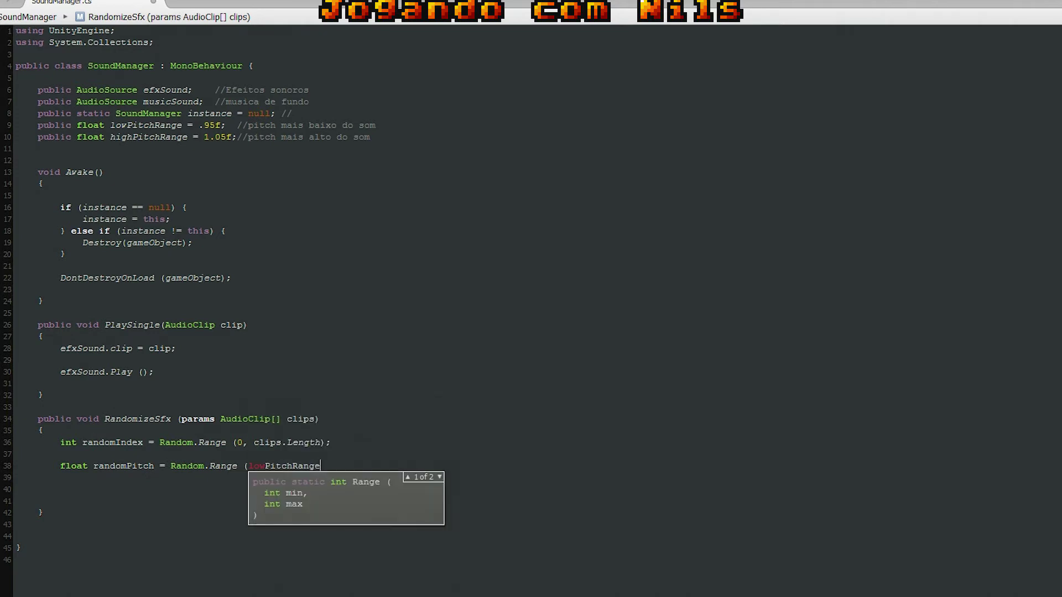
pyautogui.write(',hi')
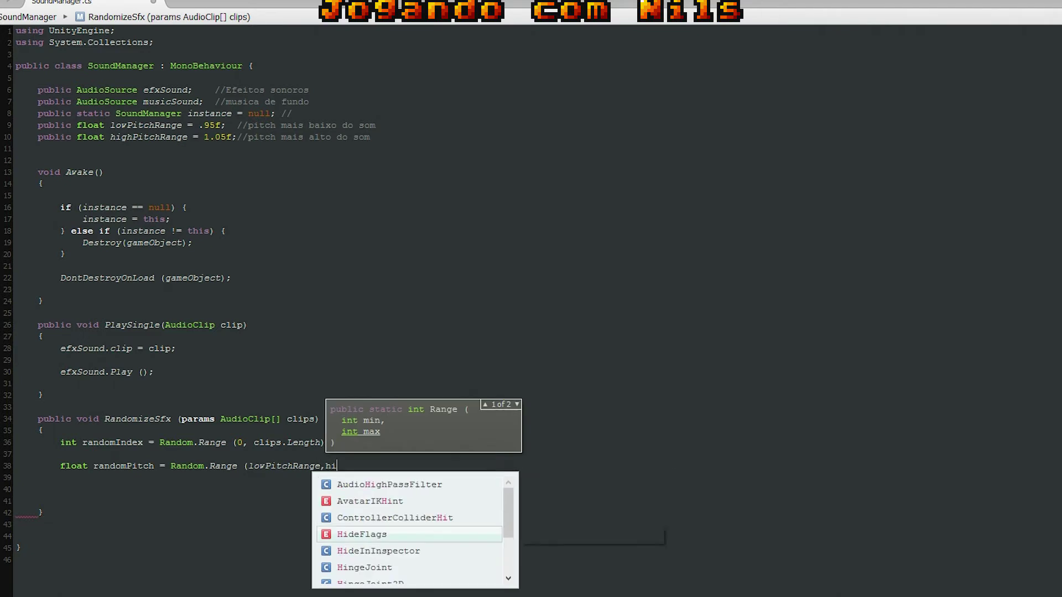
pyautogui.press('Down')
pyautogui.press('Down')
pyautogui.press('Down')
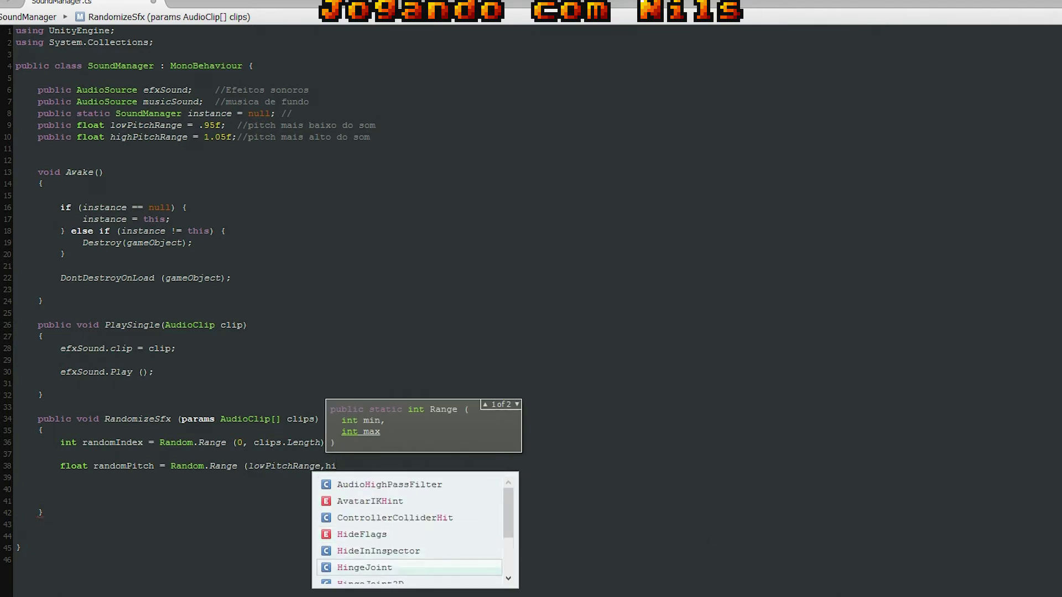
pyautogui.press('Down')
pyautogui.press('Down')
pyautogui.press('Down')
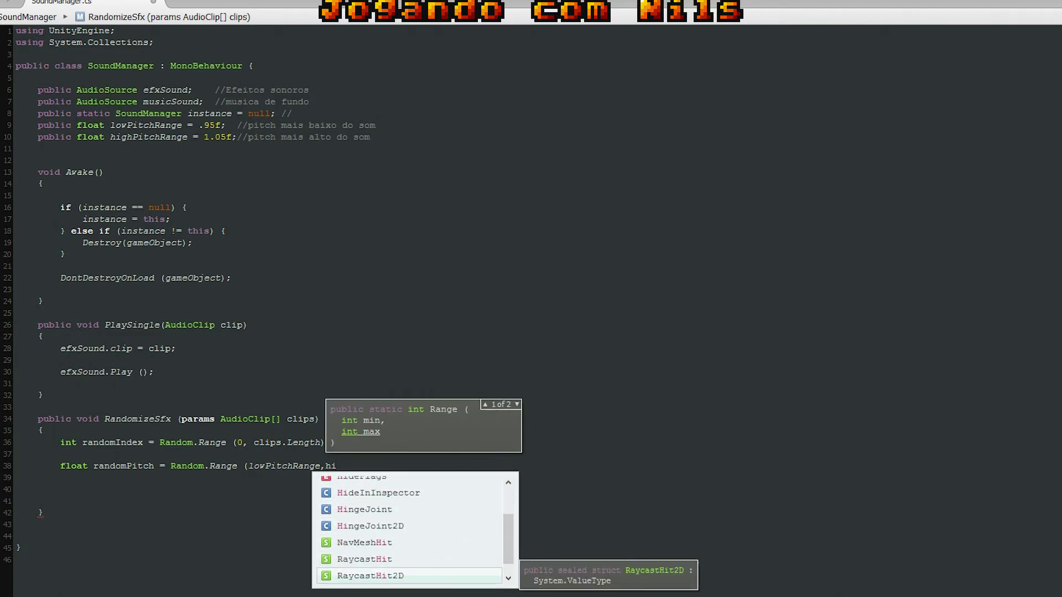
pyautogui.write('gh')
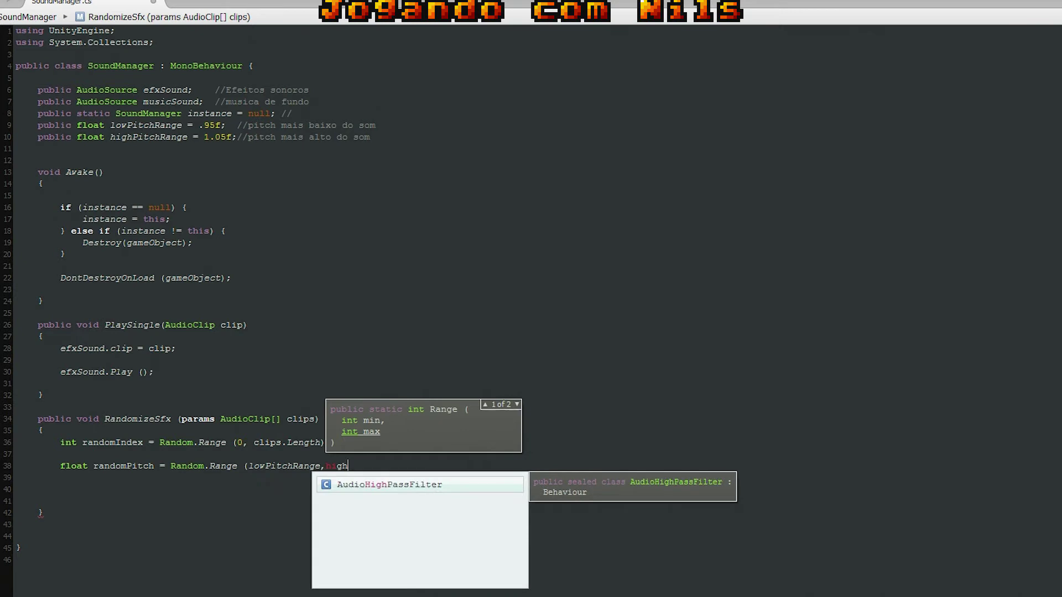
pyautogui.press('BackSpace')
pyautogui.press('BackSpace')
pyautogui.press('BackSpace')
pyautogui.press('BackSpace')
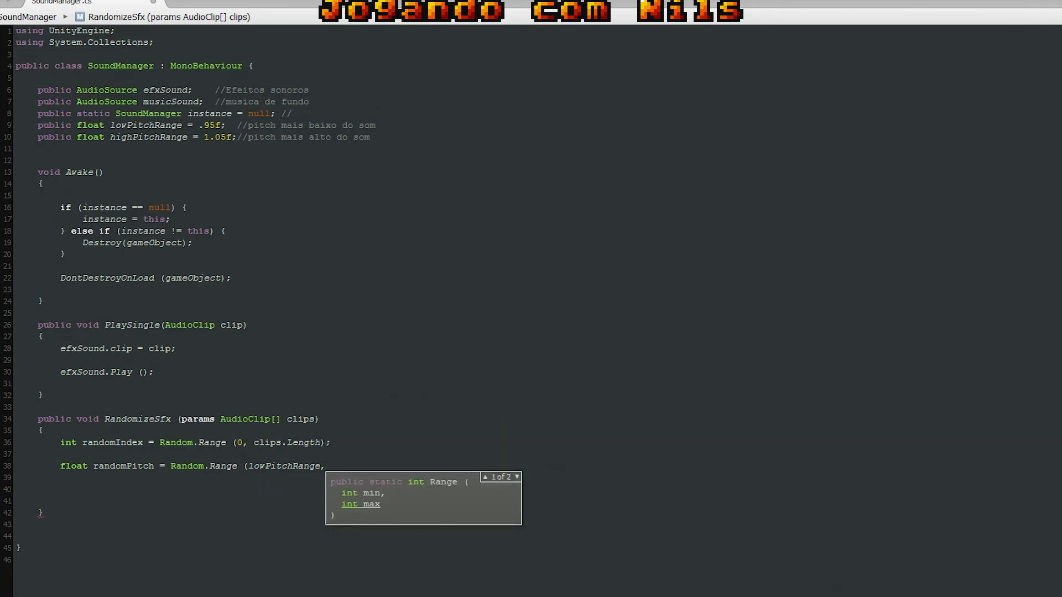
pyautogui.write(' hig')
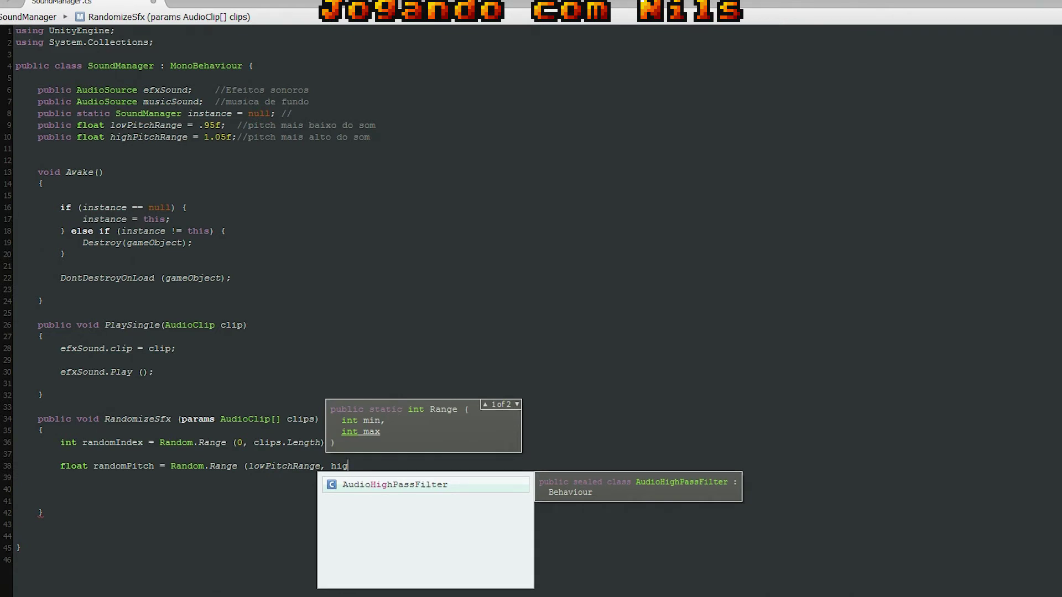
pyautogui.press('BackSpace')
pyautogui.press('BackSpace')
pyautogui.press('BackSpace')
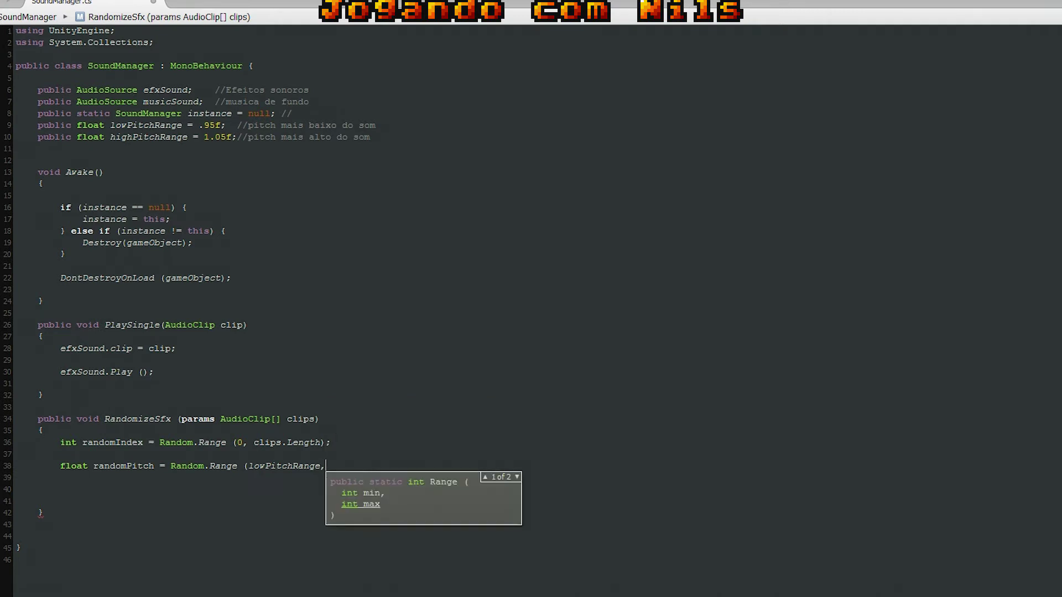
pyautogui.press('BackSpace')
pyautogui.press('BackSpace')
pyautogui.write(',')
pyautogui.write(' high')
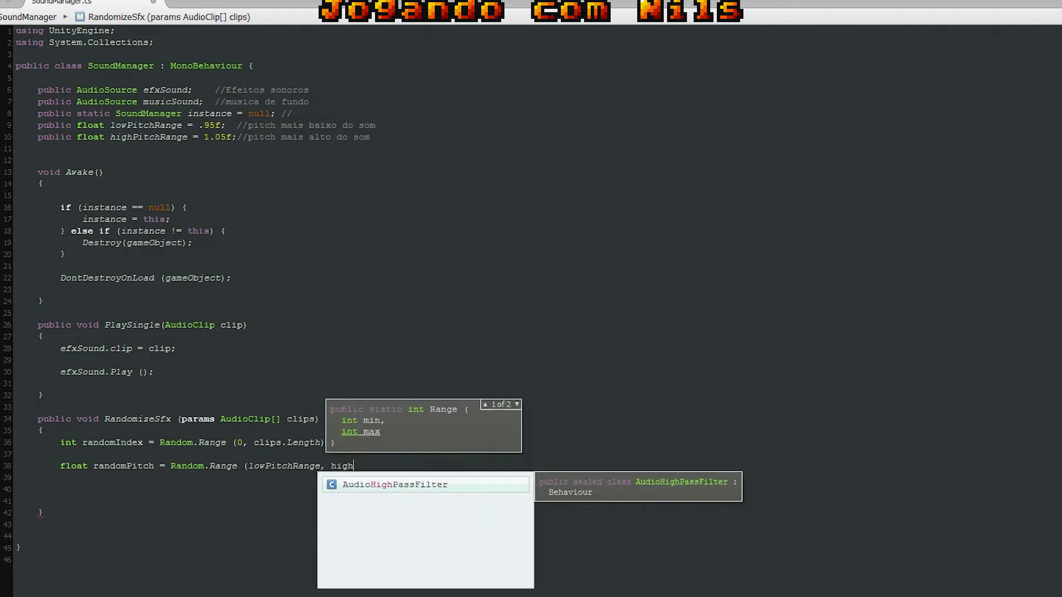
pyautogui.write('Pit')
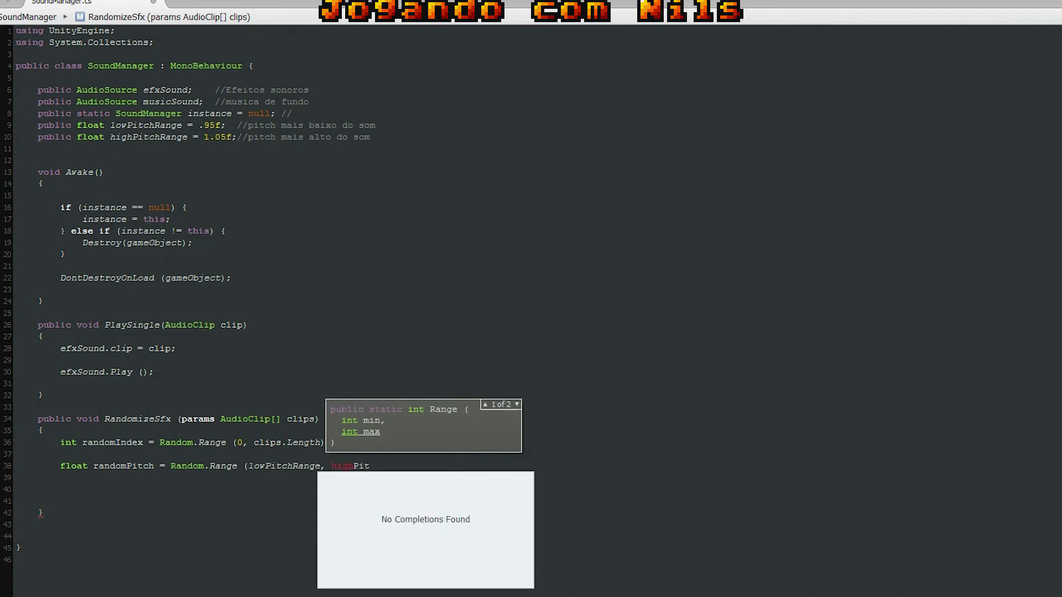
pyautogui.write('chRange')
pyautogui.write(')')
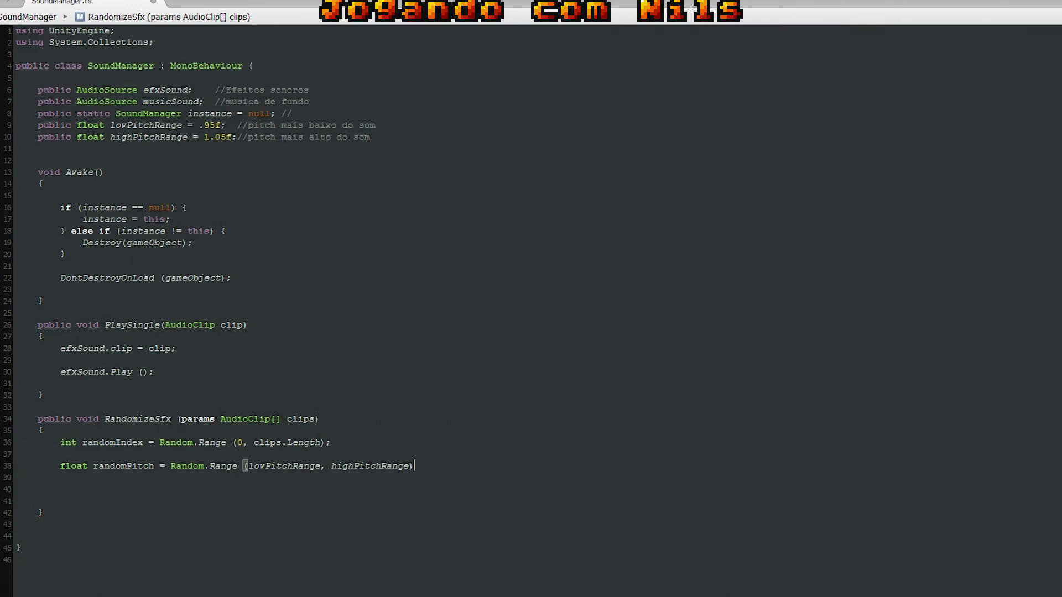
pyautogui.write(';')
# - Begin a new statement with efxSound below the randomPitch line
pyautogui.press('Return')
pyautogui.press('Return')
pyautogui.write('e')
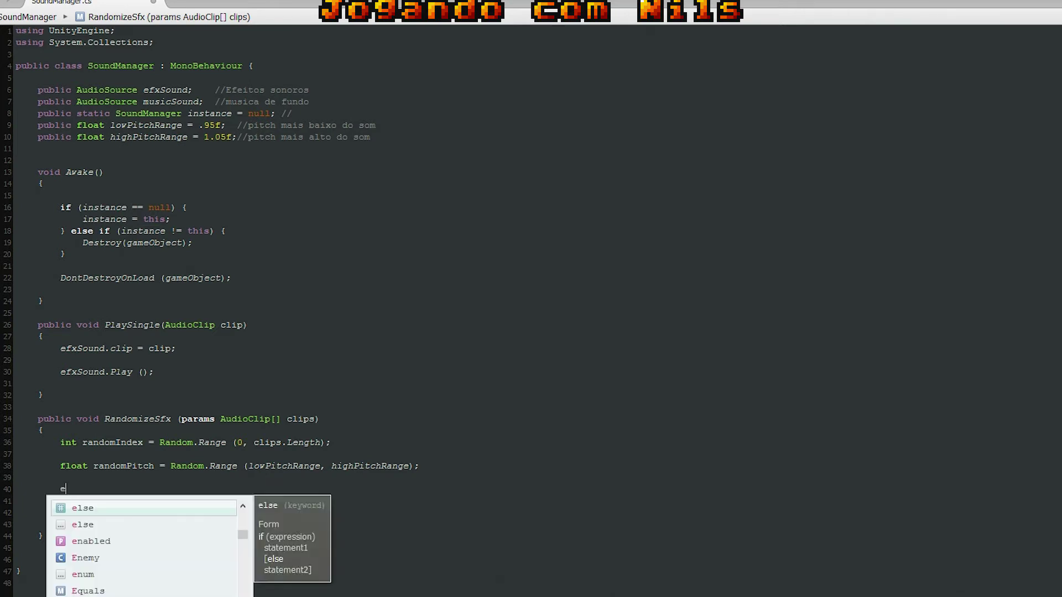
pyautogui.write('f')
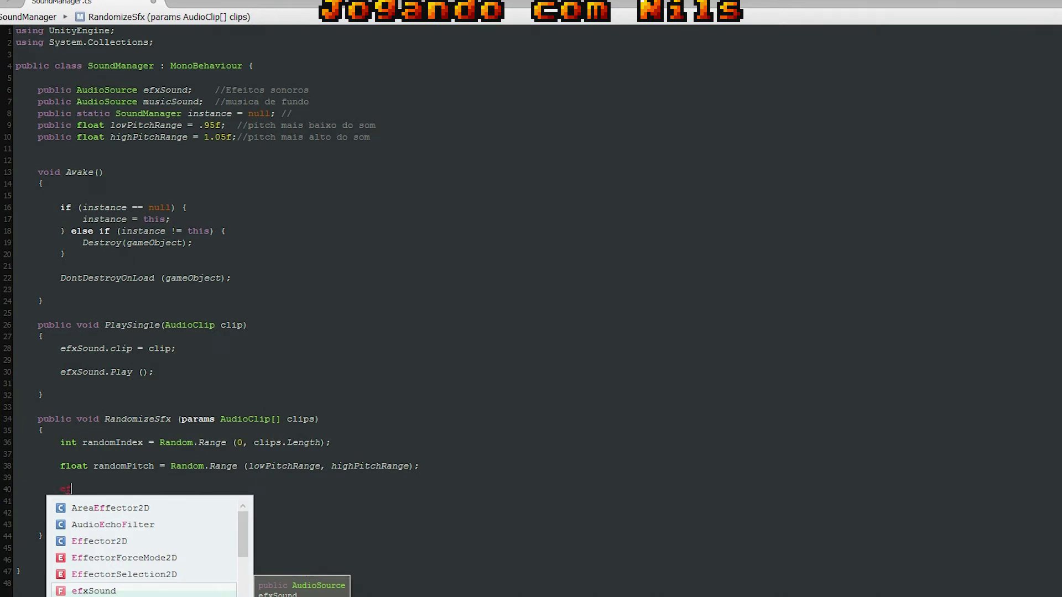
pyautogui.write('x')
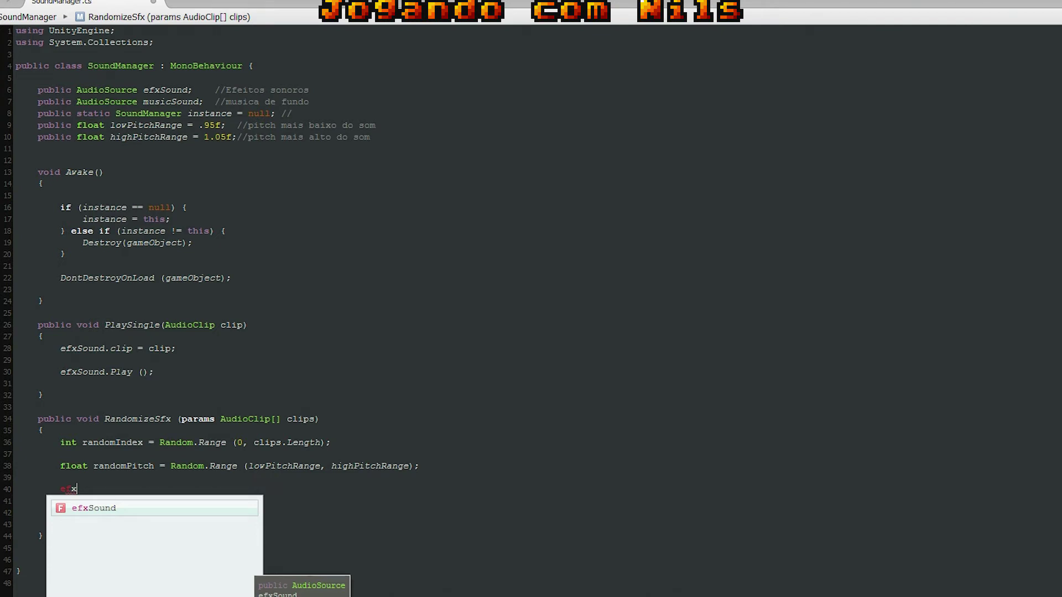
pyautogui.write('S')
pyautogui.press('Return')
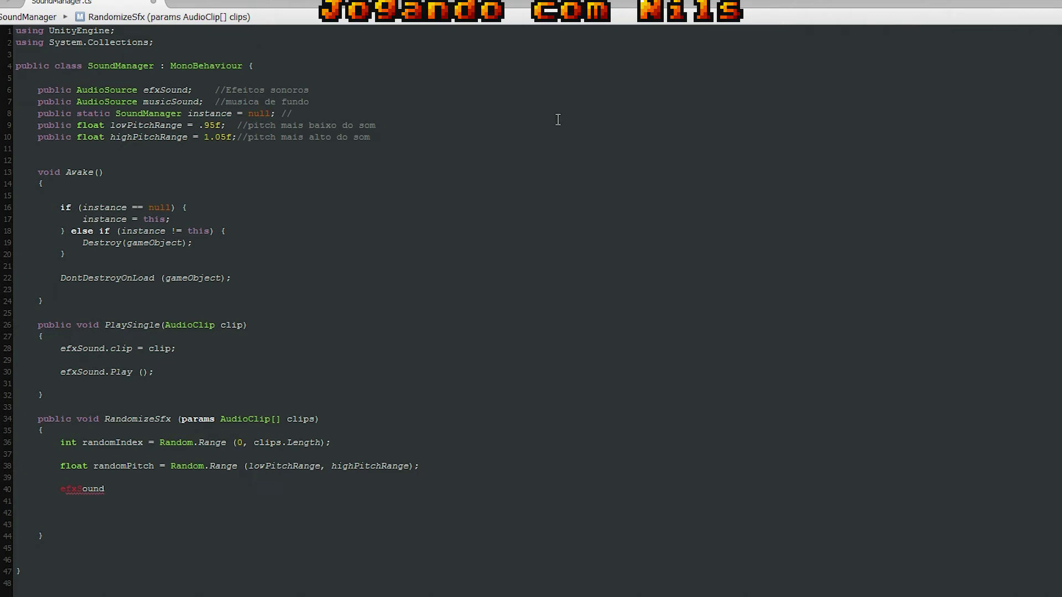
# - Rename the efxSound and musicSound field declarations to efxSource and musicSource
pyautogui.click(183, 91)
pyautogui.moveTo(183, 91); pyautogui.dragTo(191, 92)
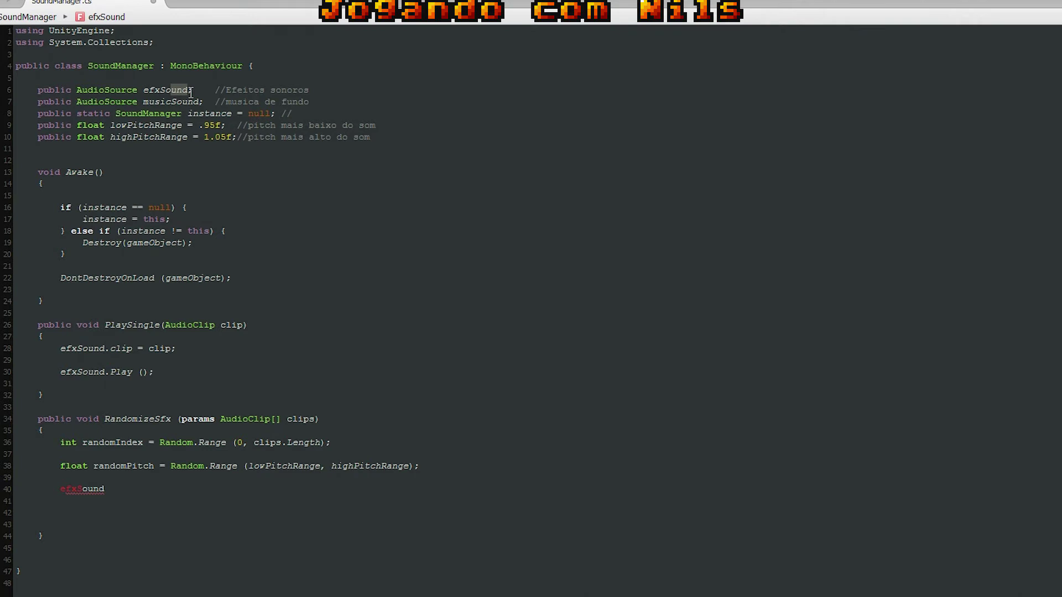
pyautogui.write('Source')
pyautogui.click(193, 102)
pyautogui.moveTo(171, 102); pyautogui.dragTo(199, 102)
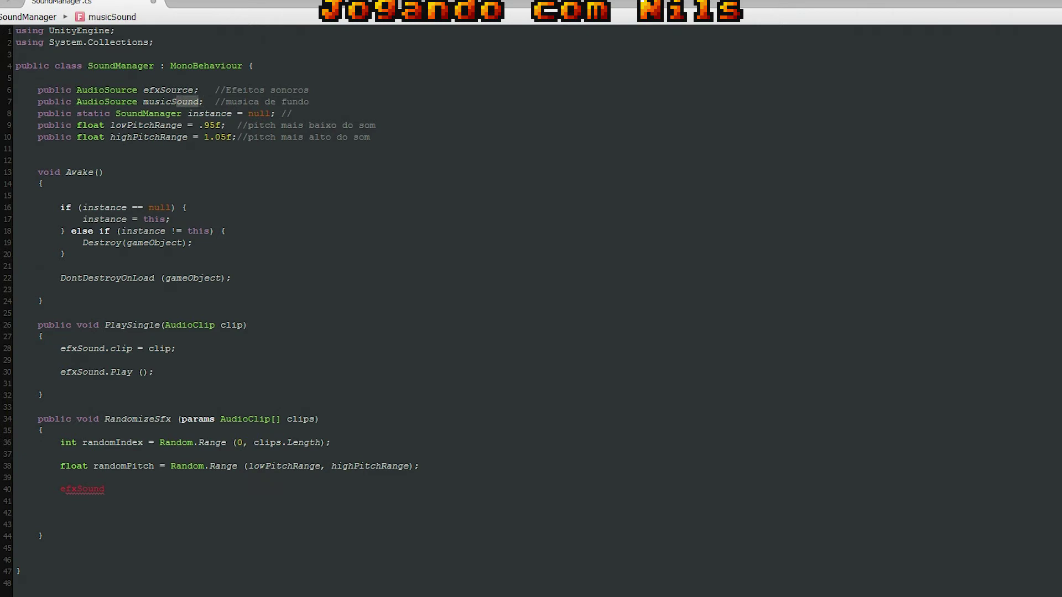
pyautogui.write('Source')
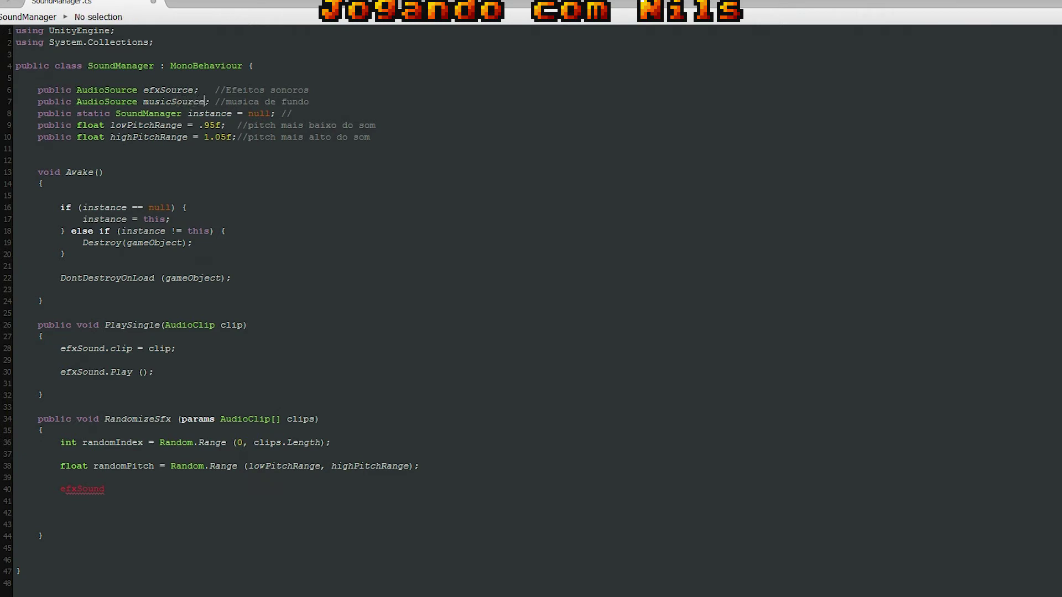
pyautogui.click(191, 113)
pyautogui.click(171, 242)
# - Replace efxSound with efxSource on lines 28, 30 and 40
pyautogui.click(172, 347)
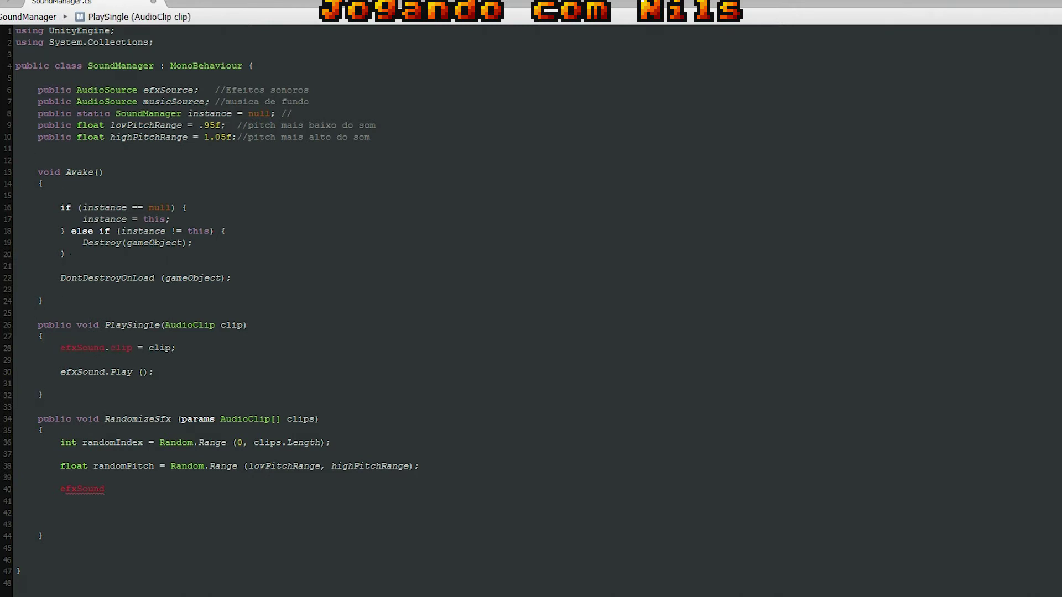
pyautogui.click(178, 90)
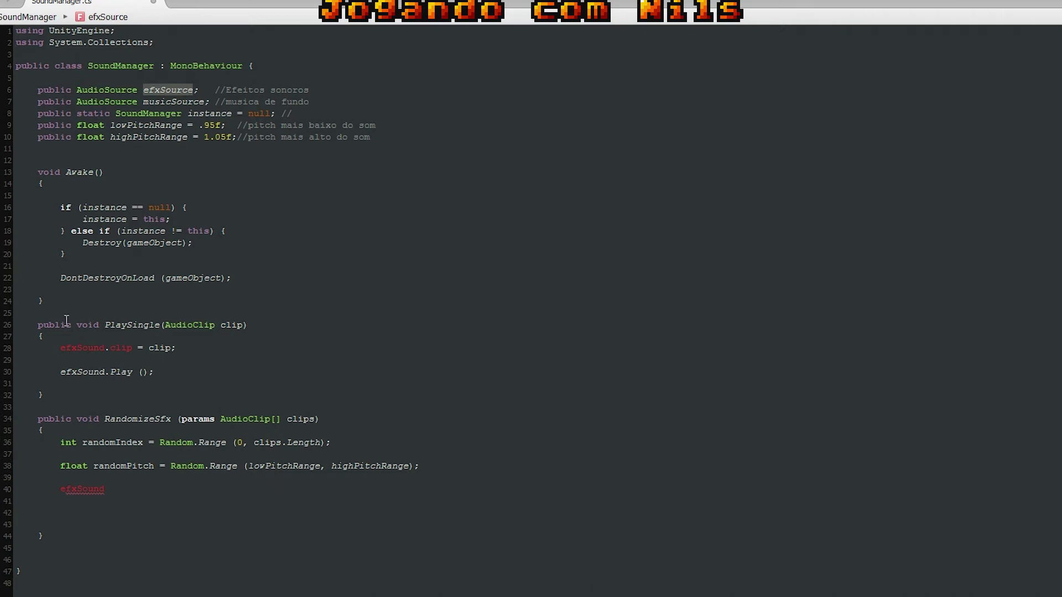
pyautogui.doubleClick(76, 348)
pyautogui.write('efxSource')
pyautogui.doubleClick(81, 372)
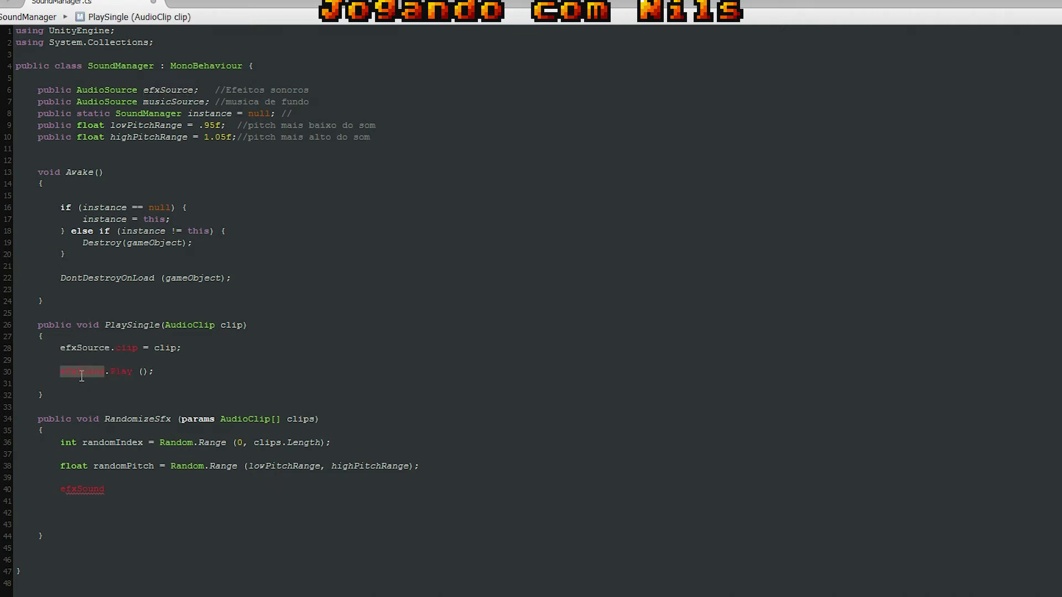
pyautogui.write('efxSource')
pyautogui.doubleClick(83, 489)
pyautogui.write('efxSource')
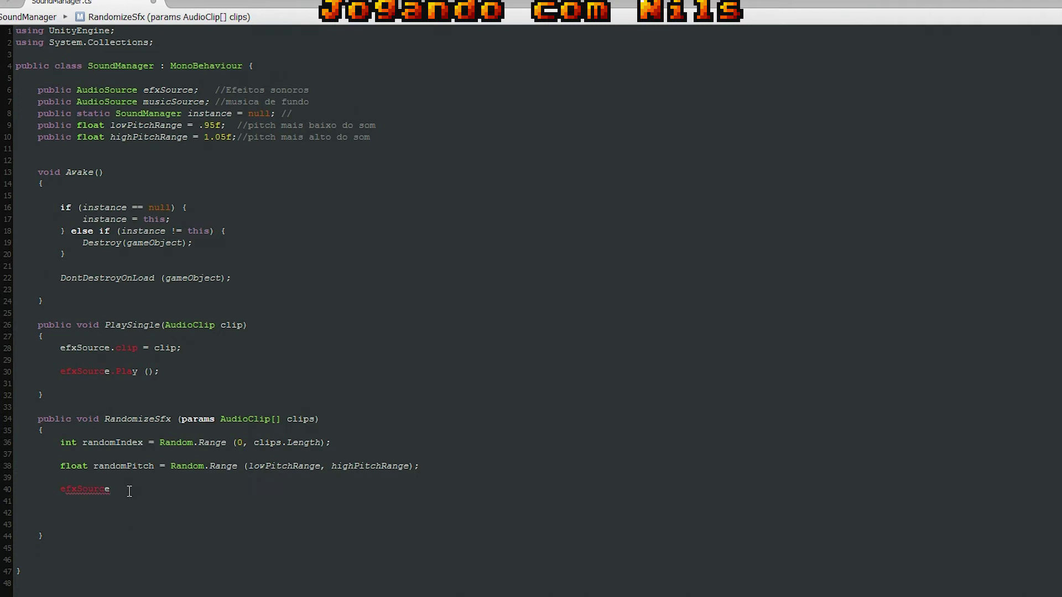
# - Set efxSource.clip = clips[randomIndex]; in RandomizeSfx
pyautogui.write('.cli')
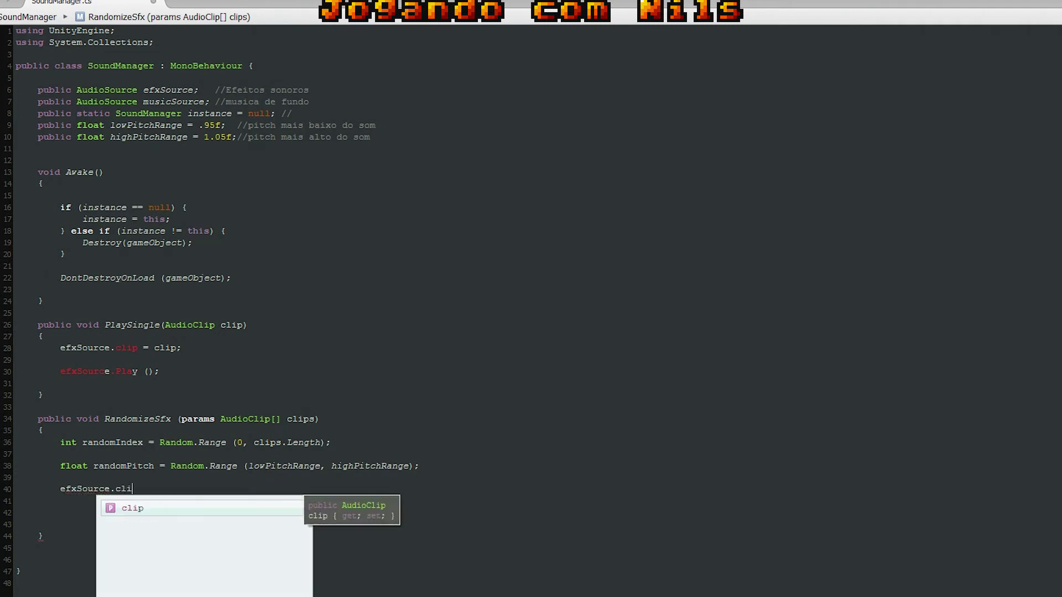
pyautogui.write('p = ')
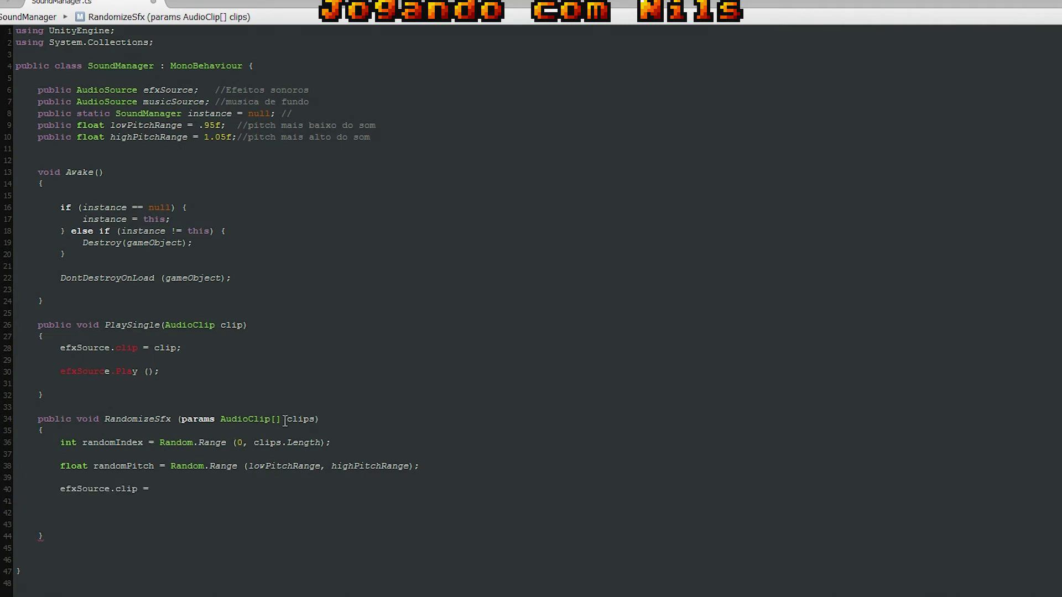
pyautogui.write('clips')
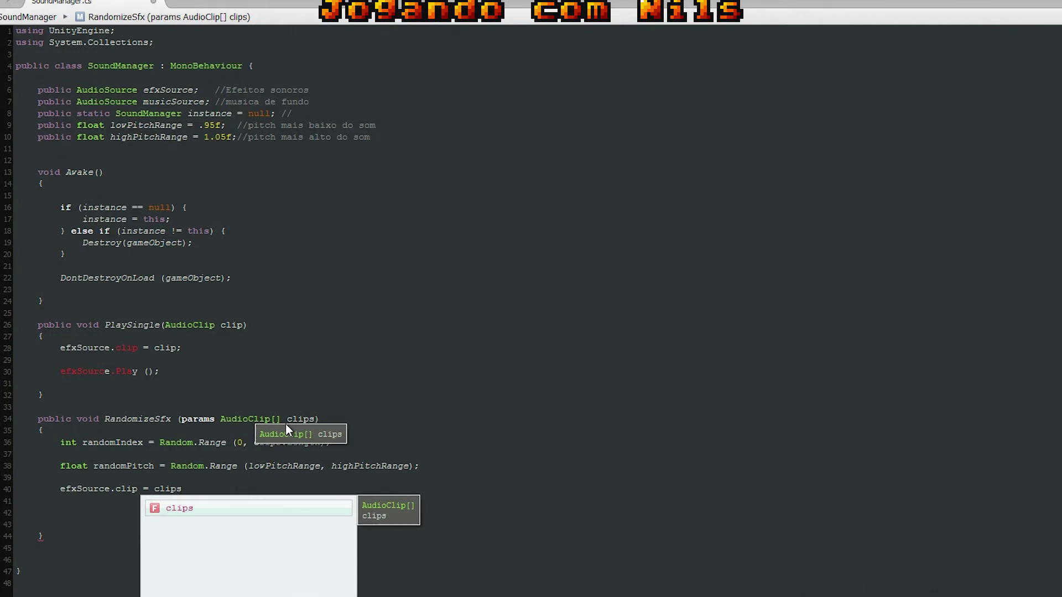
pyautogui.write('[]')
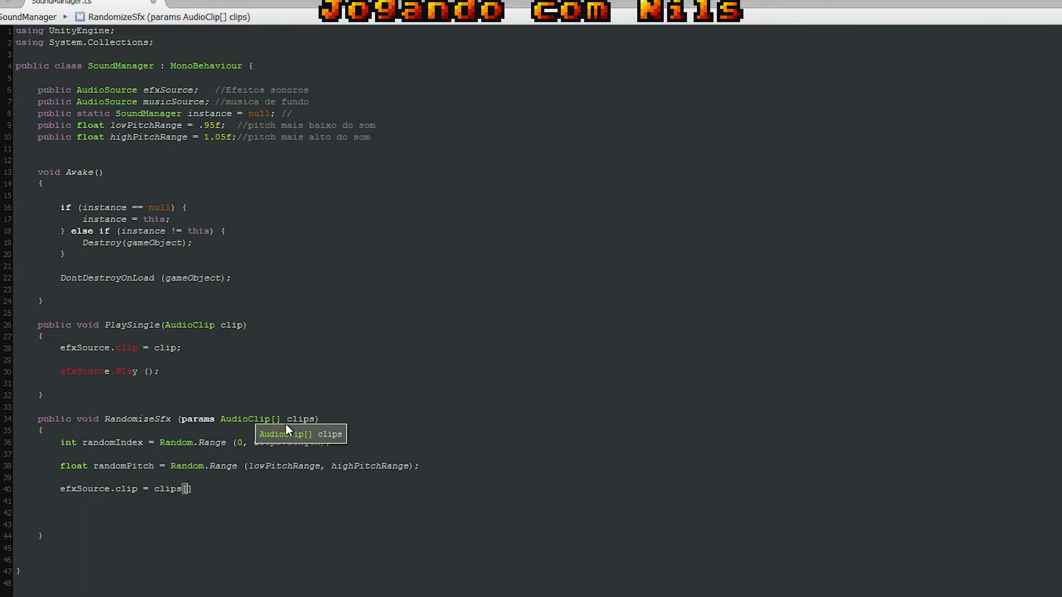
pyautogui.write('ro')
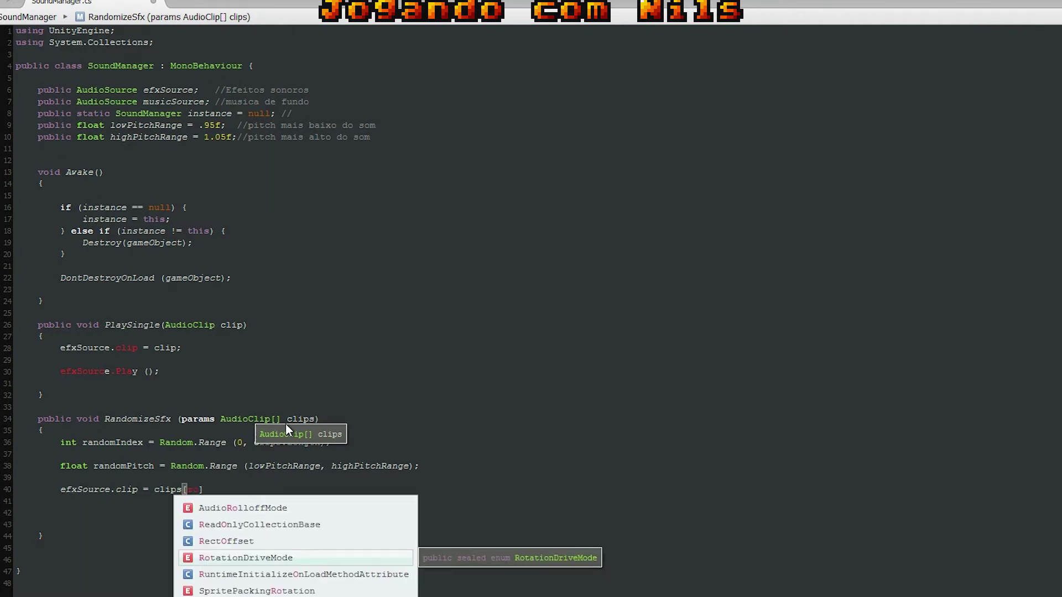
pyautogui.press('BackSpace')
pyautogui.write('and')
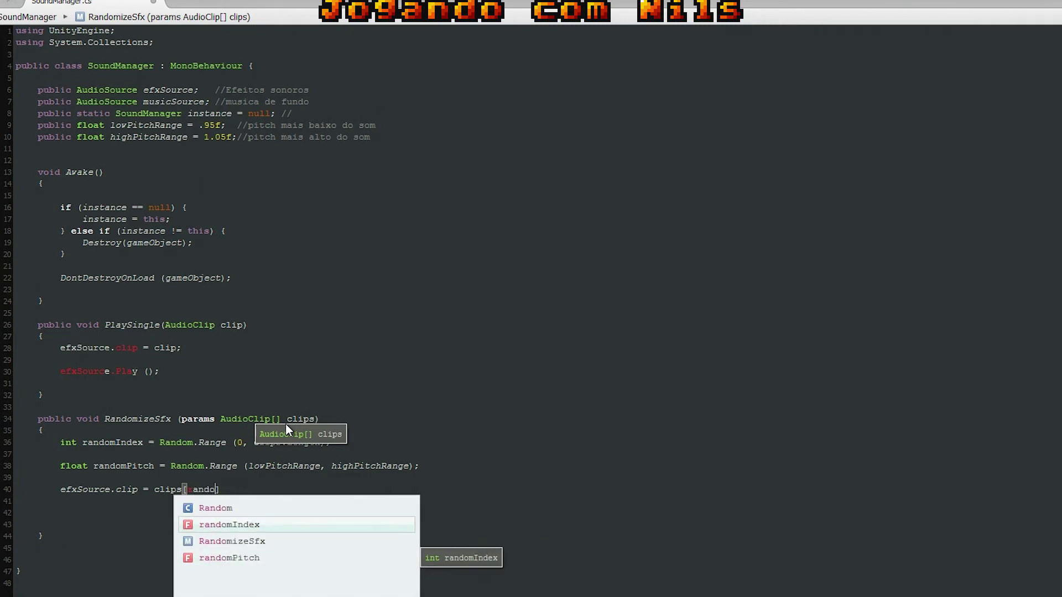
pyautogui.write('o')
pyautogui.press('Up')
pyautogui.press('Return')
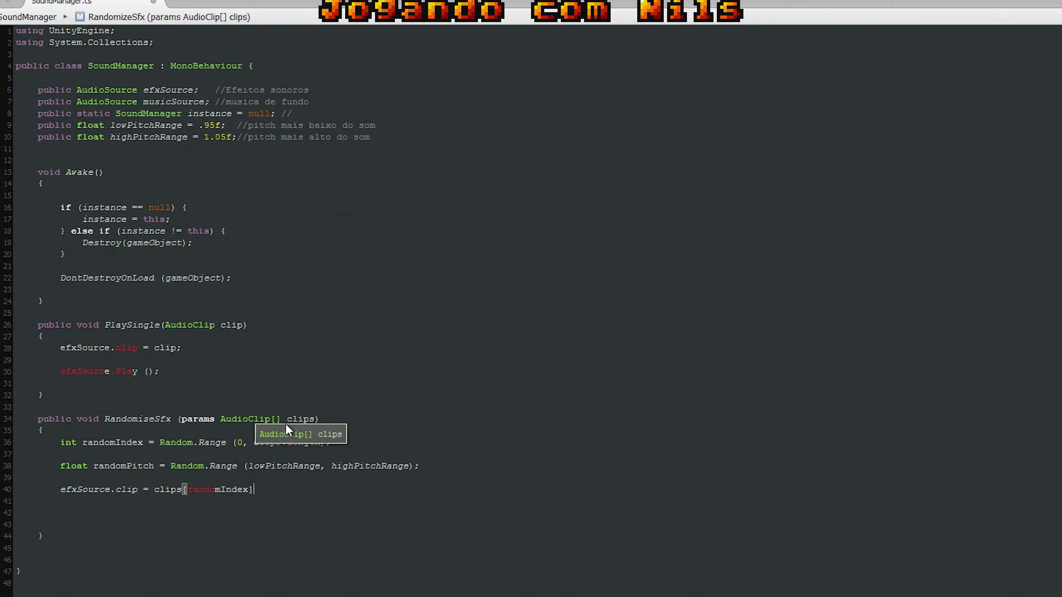
pyautogui.write(';')
pyautogui.press('Return')
pyautogui.press('Return')
# - Add efxSource.Play (); and open blank lines above the clip assignment
pyautogui.write('efx')
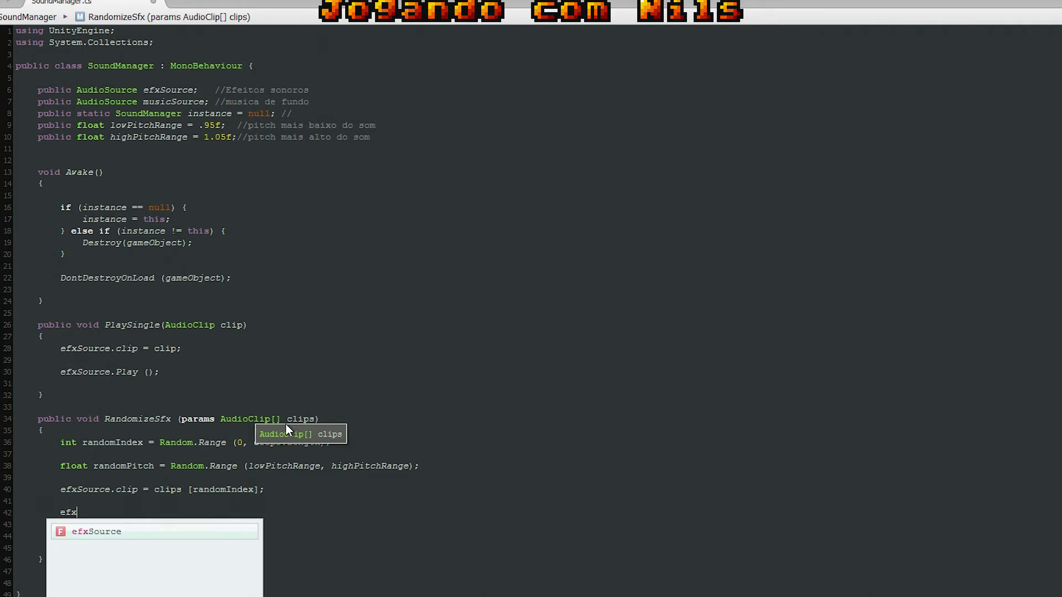
pyautogui.write('Source')
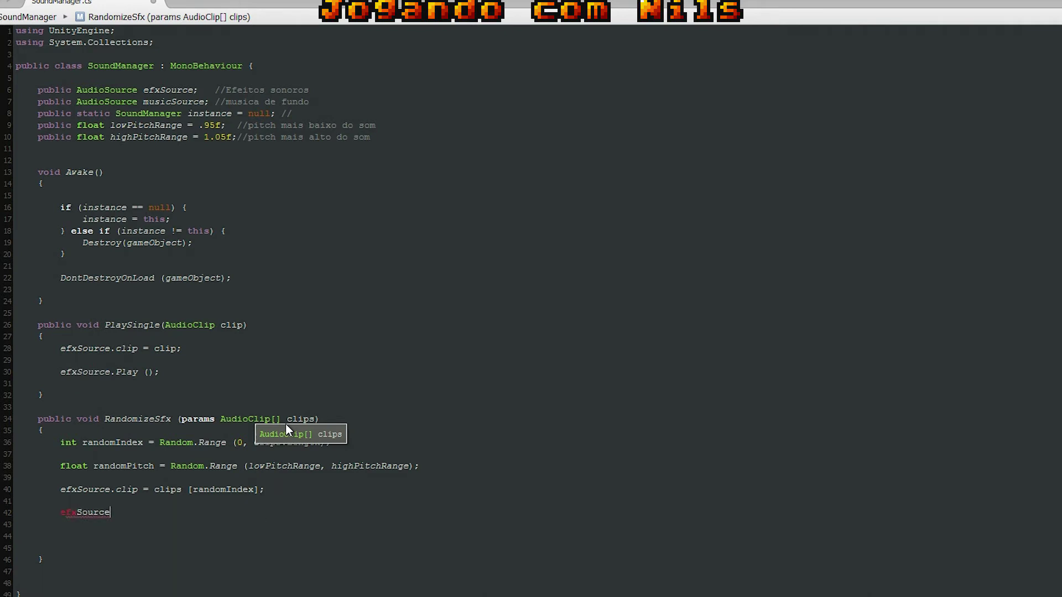
pyautogui.write('.Play')
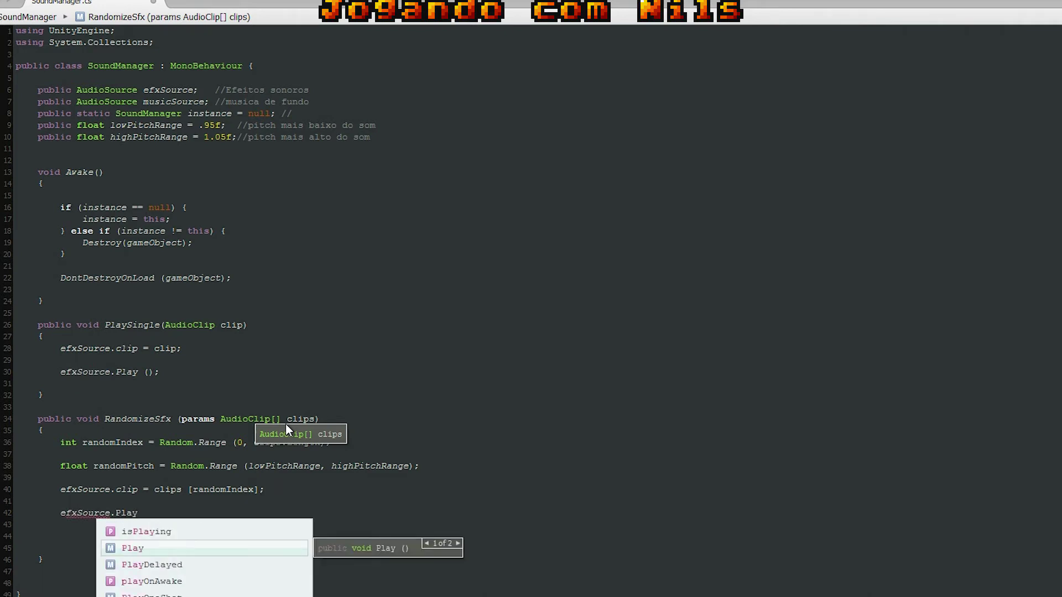
pyautogui.press('Escape')
pyautogui.write('()')
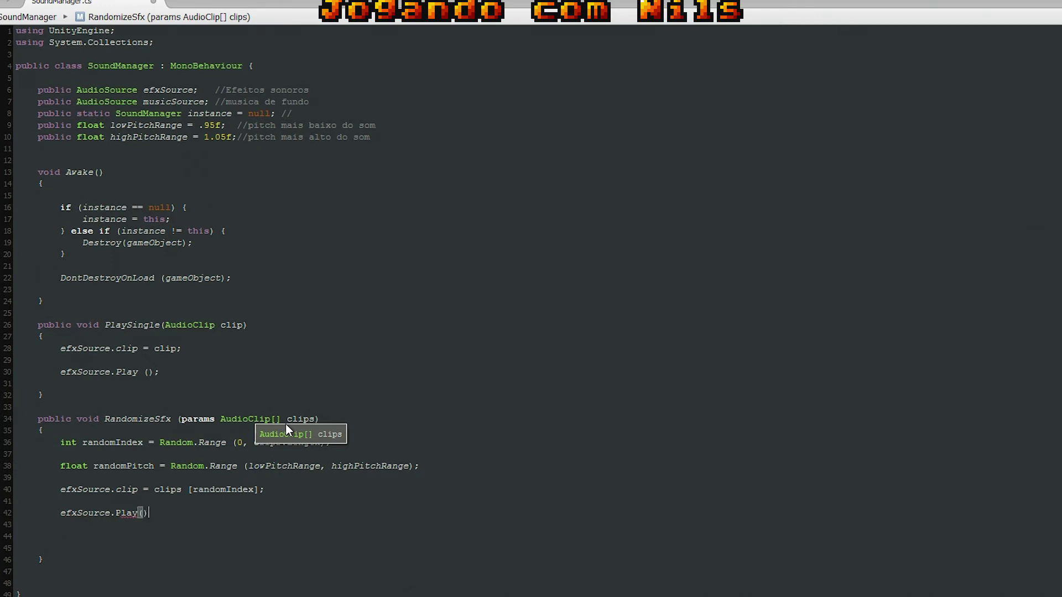
pyautogui.write(';')
pyautogui.press('Up')
pyautogui.press('Up')
pyautogui.press('Up')
pyautogui.press('Return')
pyautogui.press('Return')
pyautogui.press('Up')
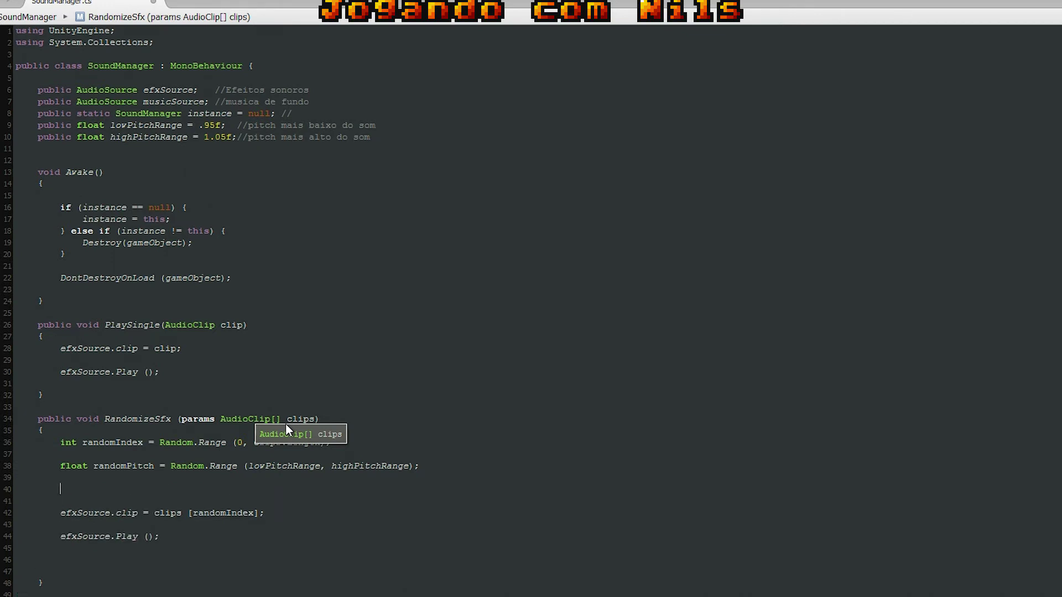
# - Add the line efxSource.pitch = randomPitch; in RandomizeSfx, using autocomplete
pyautogui.write('efxPi')
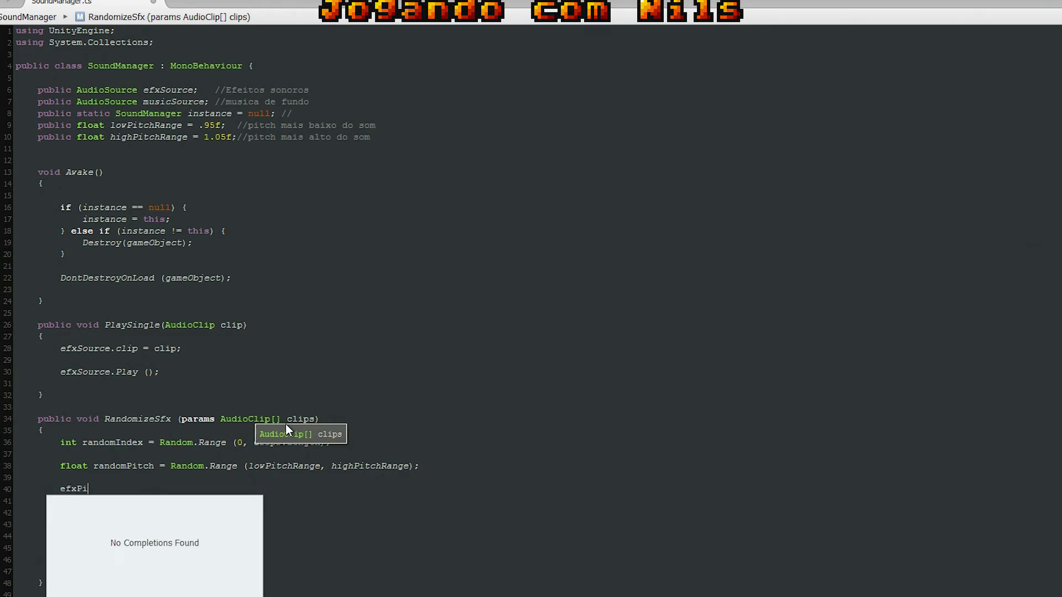
pyautogui.press('BackSpace')
pyautogui.write('Source')
pyautogui.press('Return')
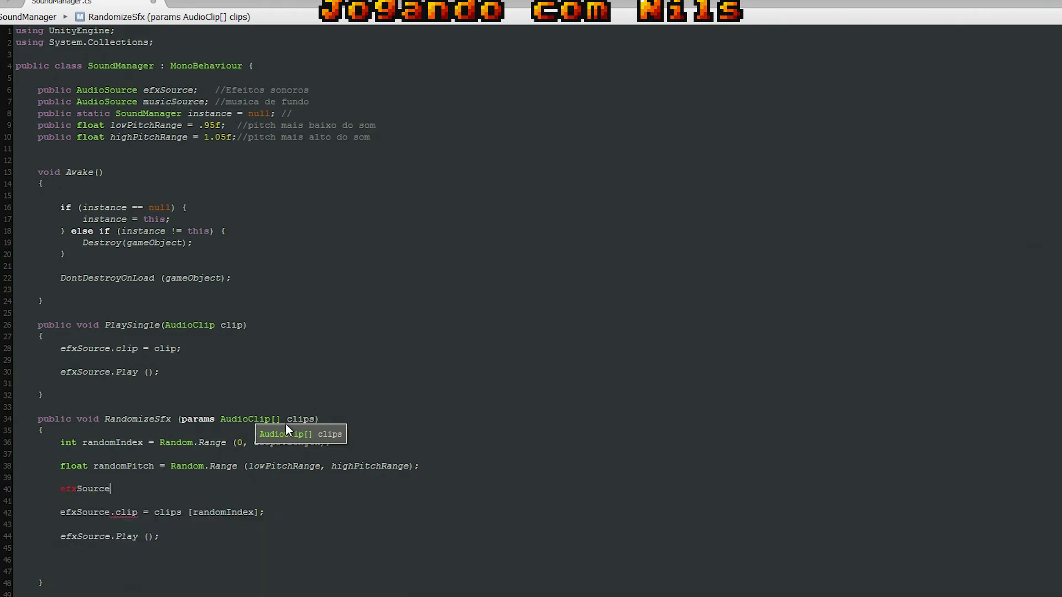
pyautogui.write('.P')
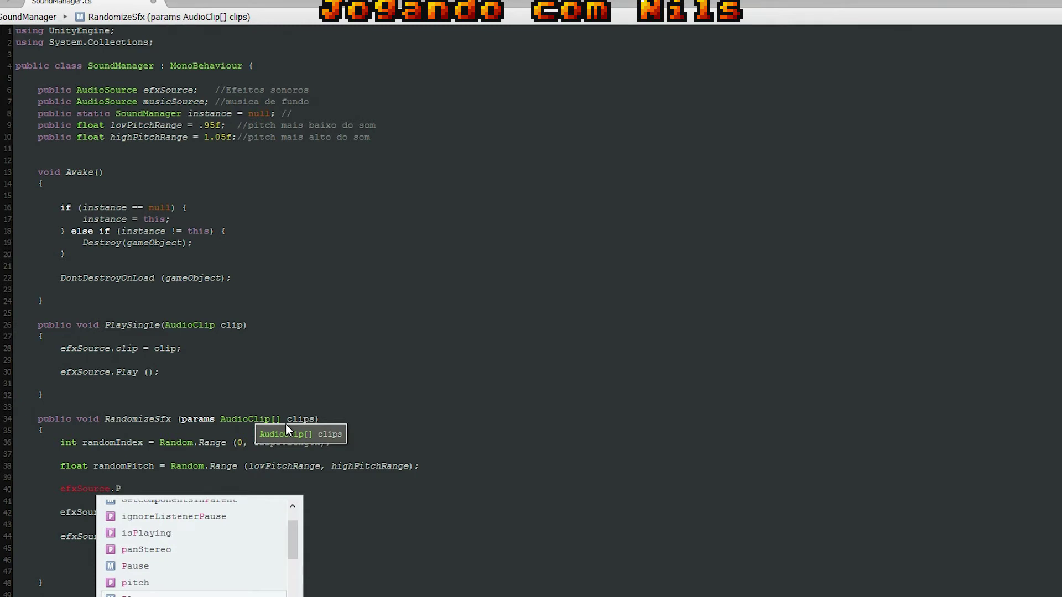
pyautogui.press('Return')
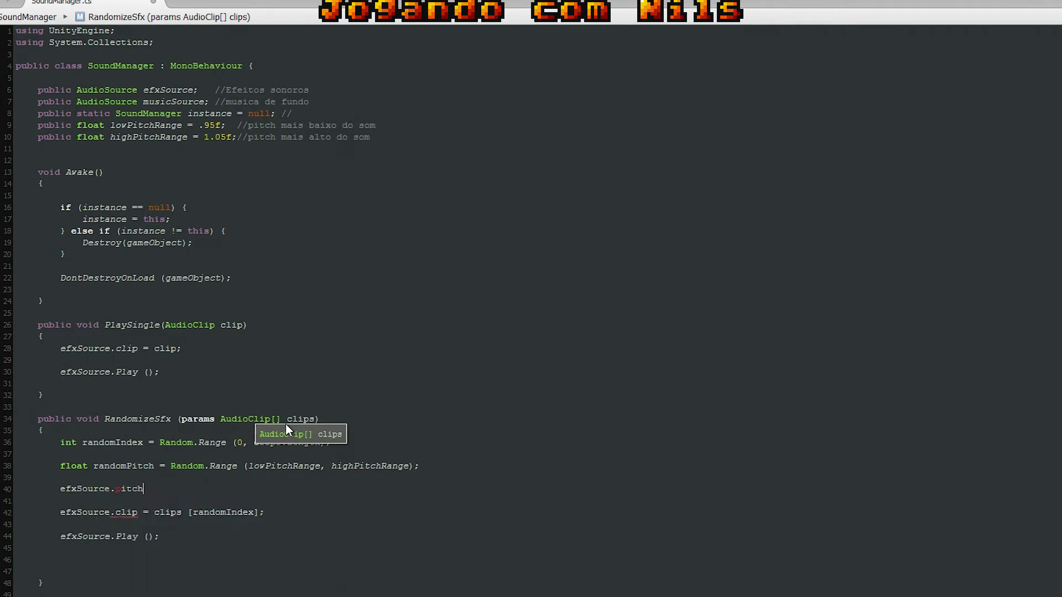
pyautogui.write(' = random')
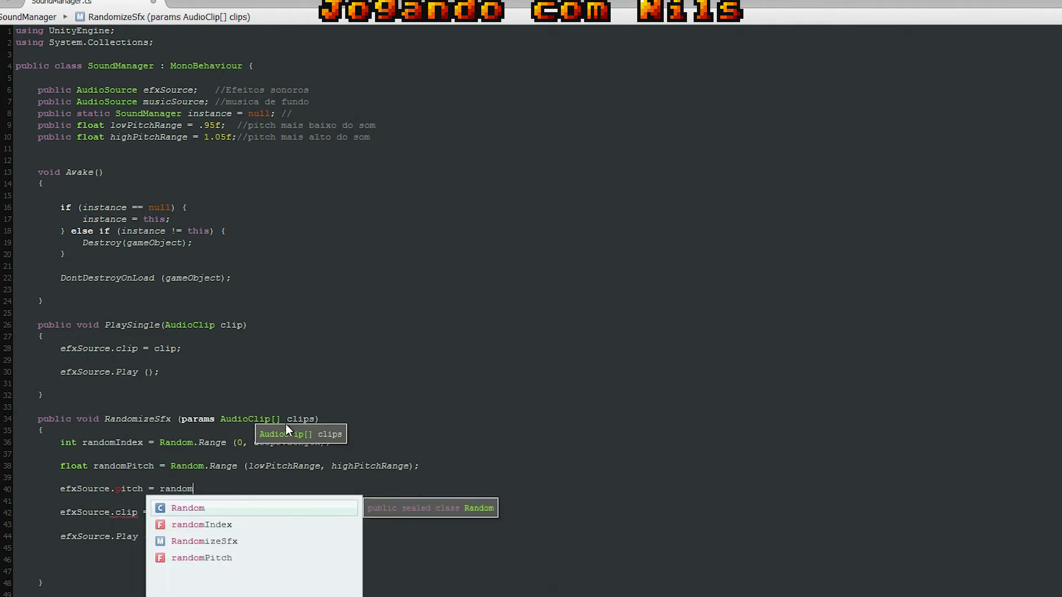
pyautogui.press('Down')
pyautogui.press('Down')
pyautogui.press('Down')
pyautogui.press('Return')
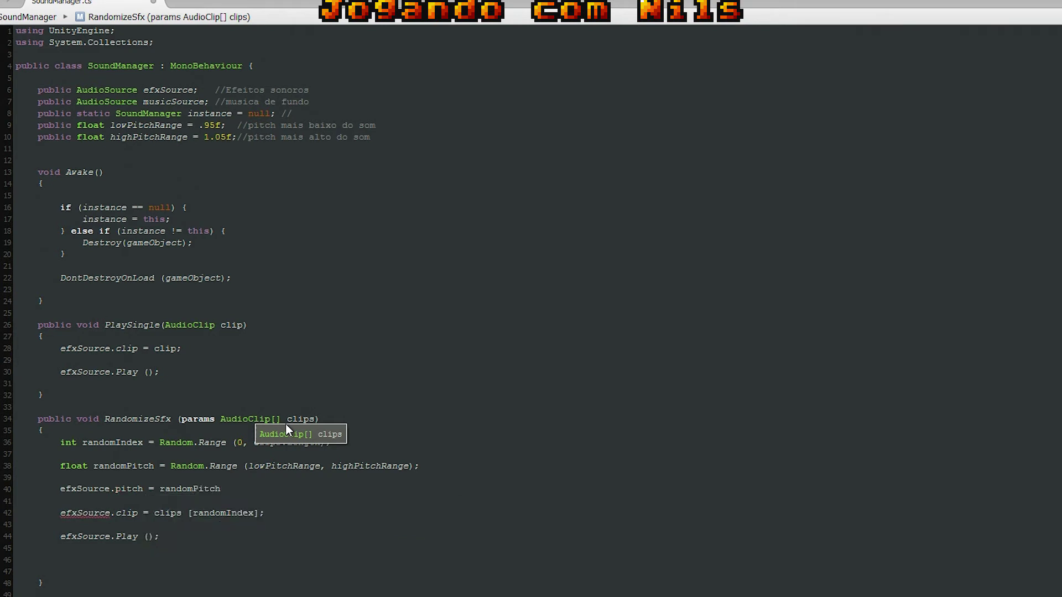
pyautogui.write(';')
# - Move the cursor to the end of the Play line and switch back to Unity
pyautogui.press('Left')
pyautogui.press('Left')
pyautogui.press('Left')
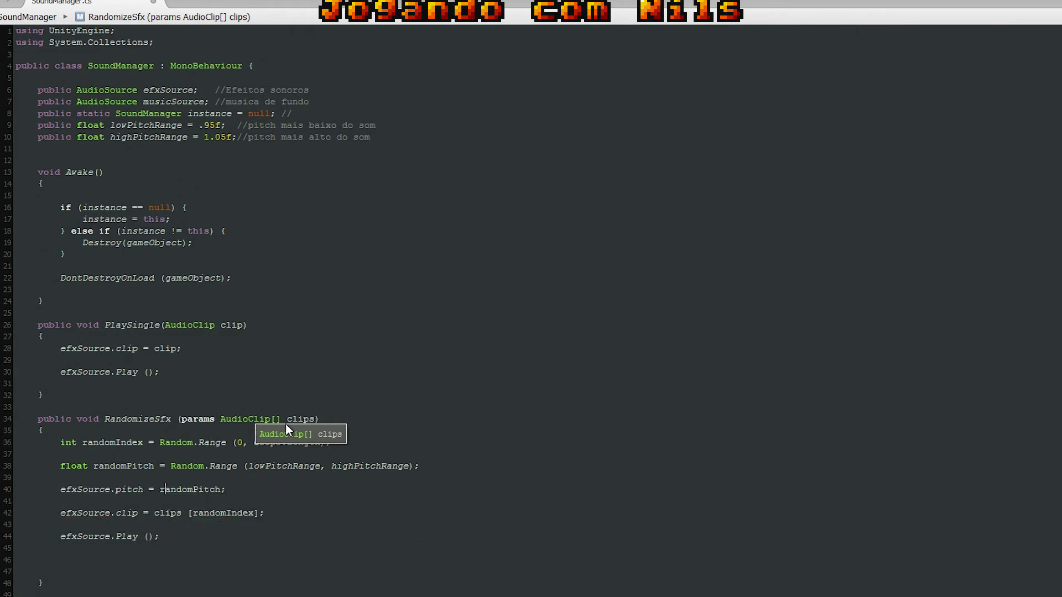
pyautogui.press('Down')
pyautogui.press('Down')
pyautogui.press('Down')
pyautogui.press('Down')
pyautogui.press('Down')
pyautogui.press('Down')
pyautogui.press('Up')
pyautogui.press('Up')
pyautogui.press('Left')
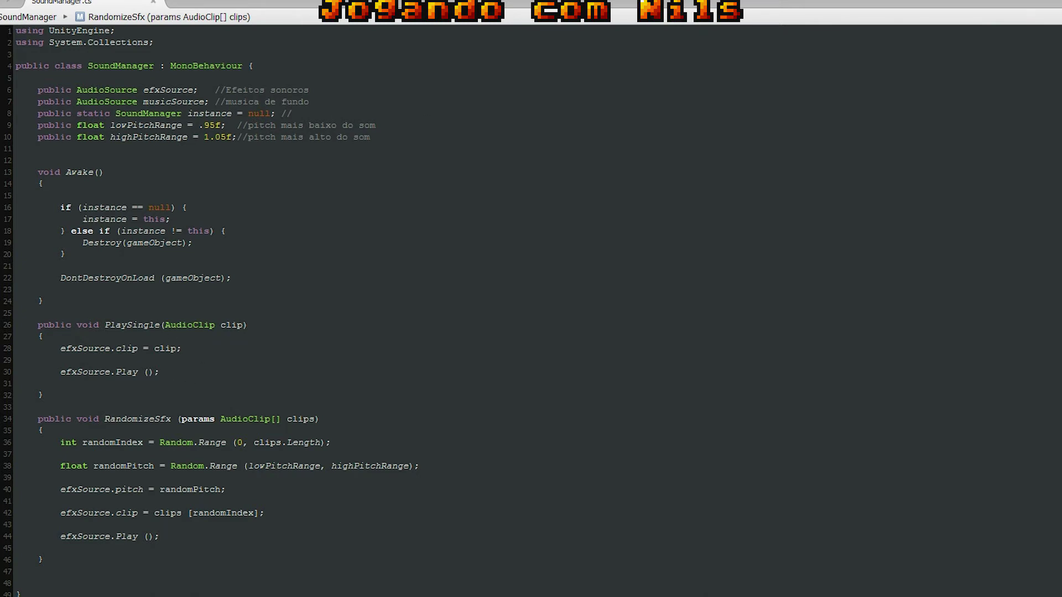
pyautogui.hotkey('alt', 'Tab')
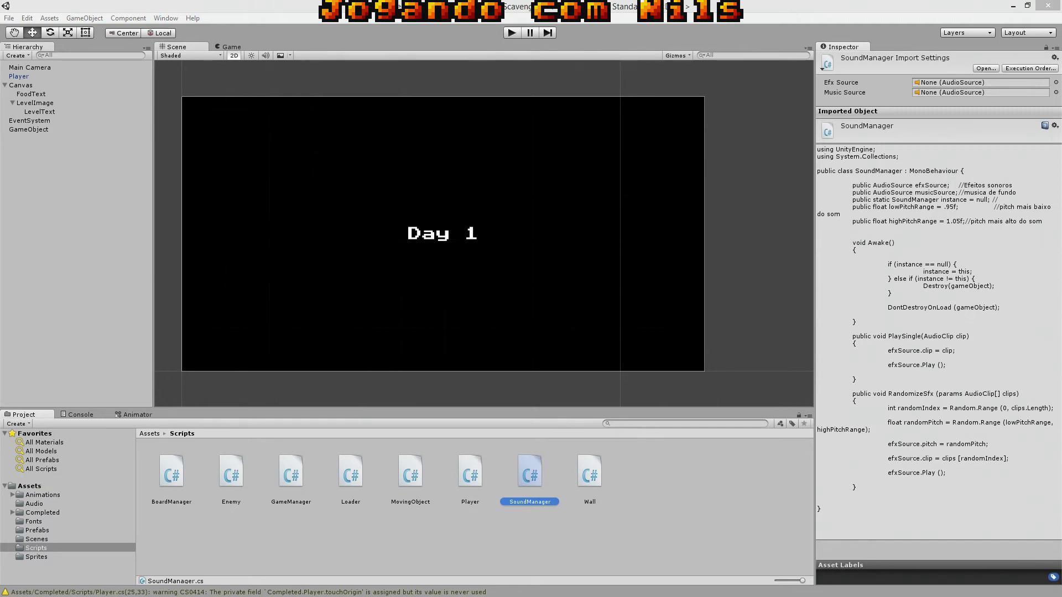
# - Rename the selected GameObject to 'SoundManager' in the Inspector
pyautogui.click(26, 131)
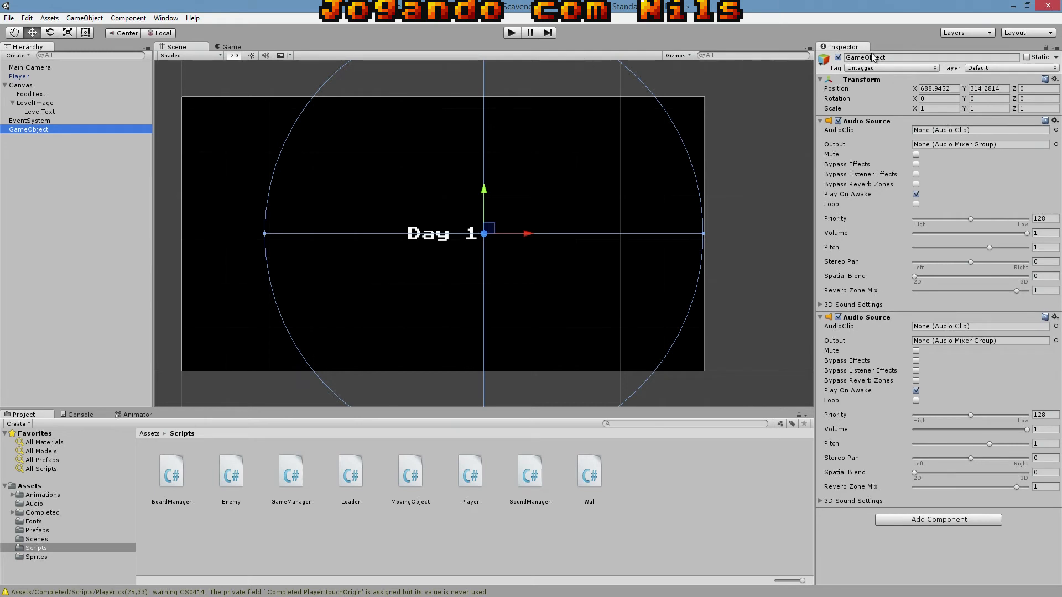
pyautogui.click(896, 57)
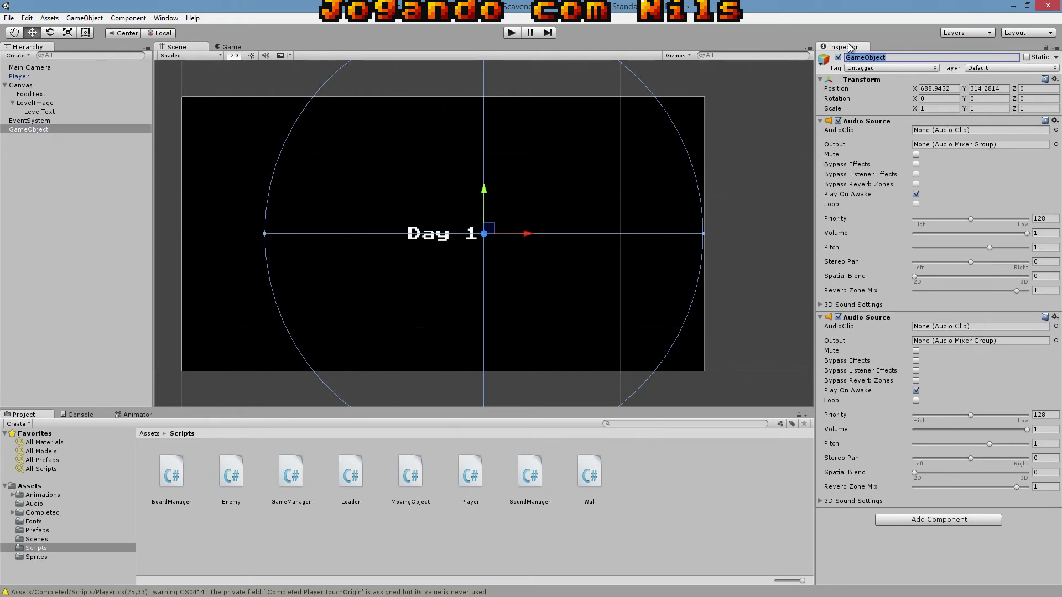
pyautogui.write('Sound')
pyautogui.write('Manager')
pyautogui.press('Return')
# - Attach the SoundManager script from the Project panel to the SoundManager object
pyautogui.click(84, 183)
pyautogui.click(45, 128)
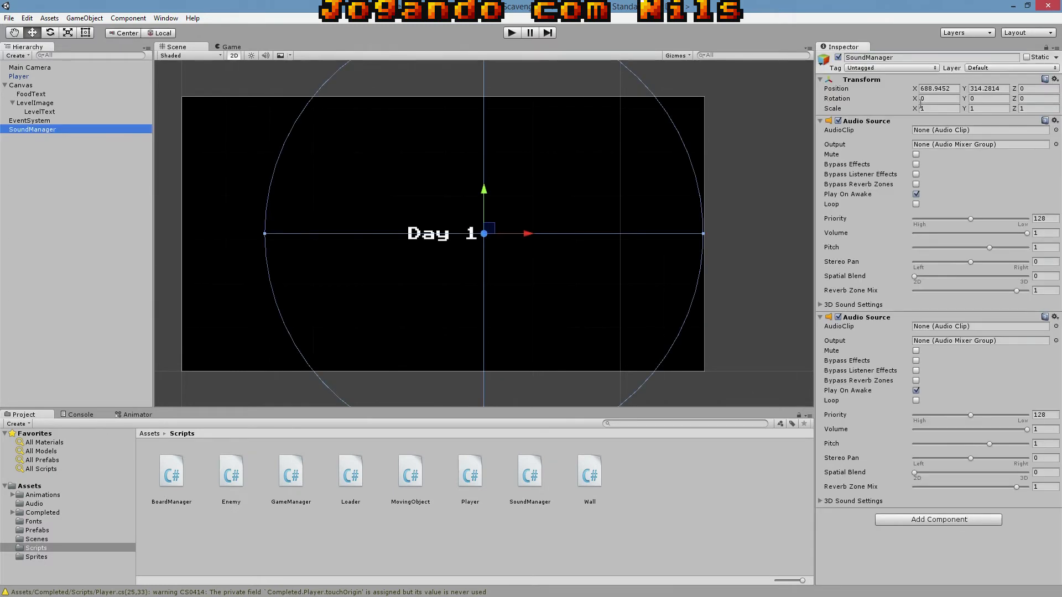
pyautogui.moveTo(524, 479); pyautogui.dragTo(891, 541)
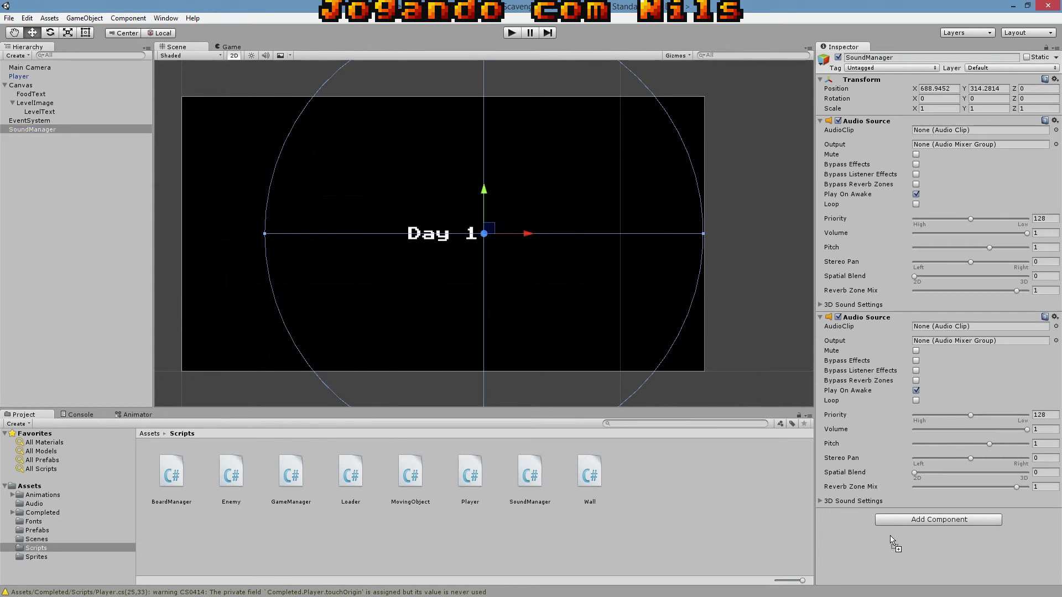
pyautogui.moveTo(891, 536); pyautogui.dragTo(890, 535)
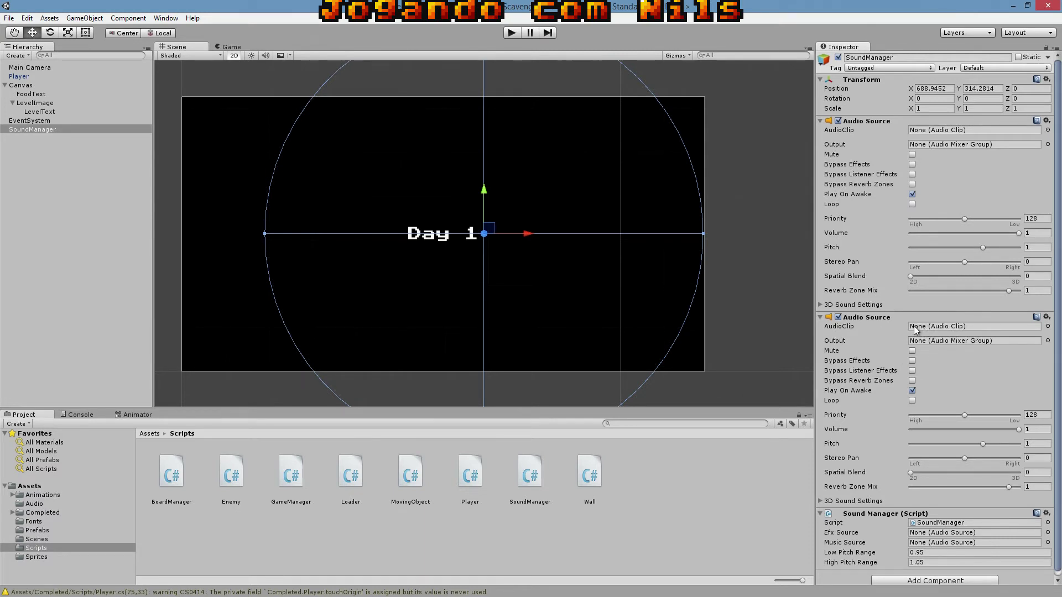
# - Assign the scavengers_music clip to the second Audio Source and enable Loop
pyautogui.click(1047, 327)
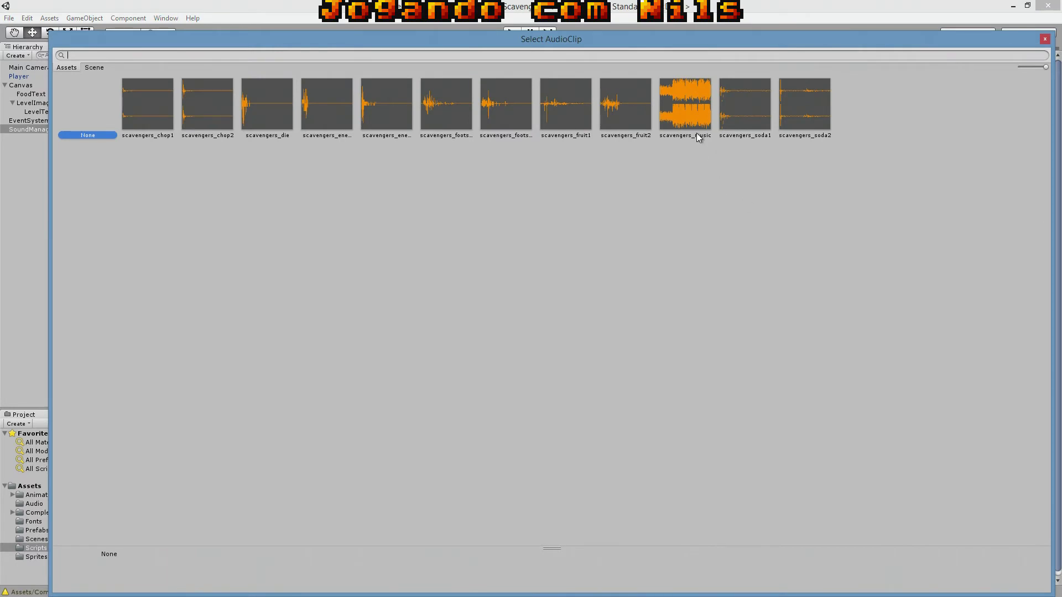
pyautogui.click(692, 111)
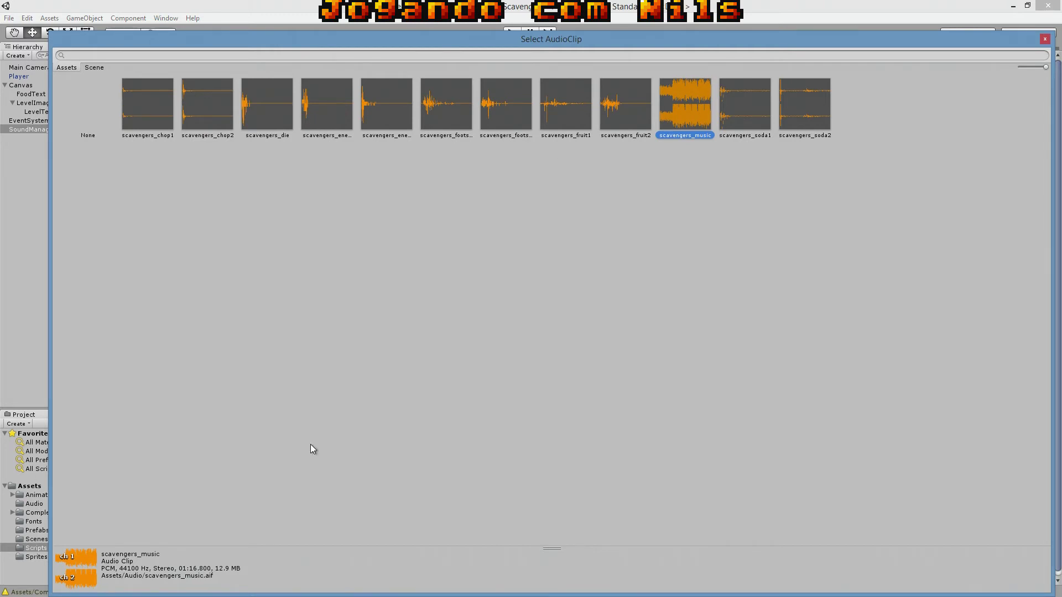
pyautogui.doubleClick(680, 102)
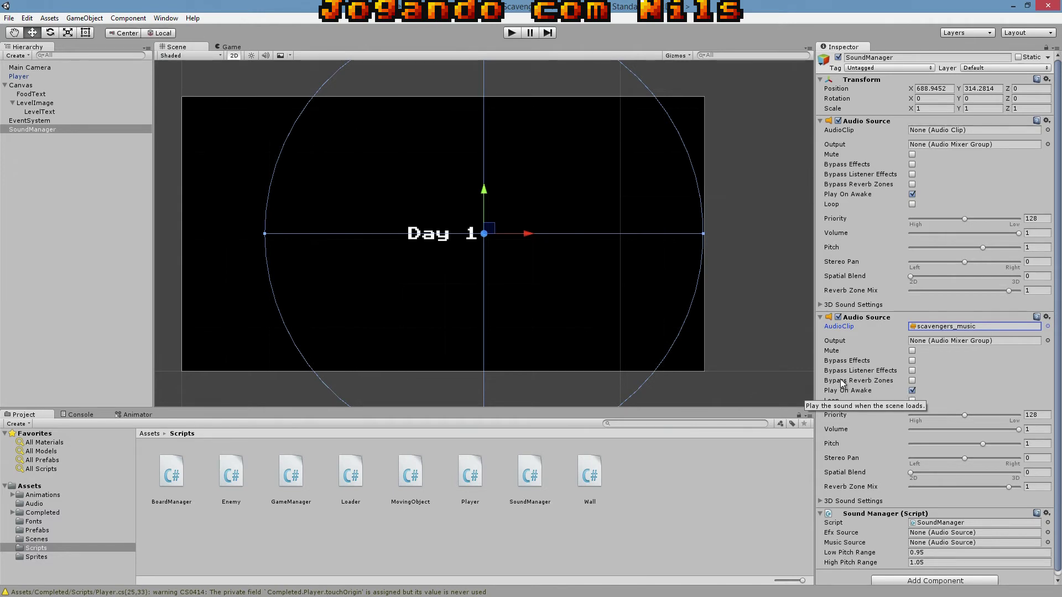
pyautogui.click(912, 400)
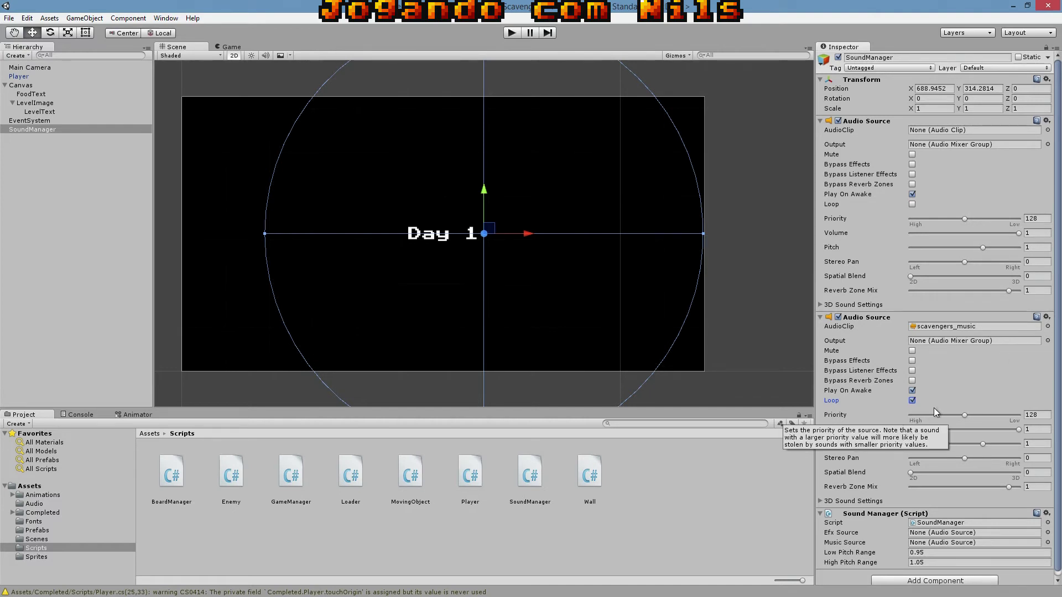
pyautogui.scroll(-1, 979, 456)
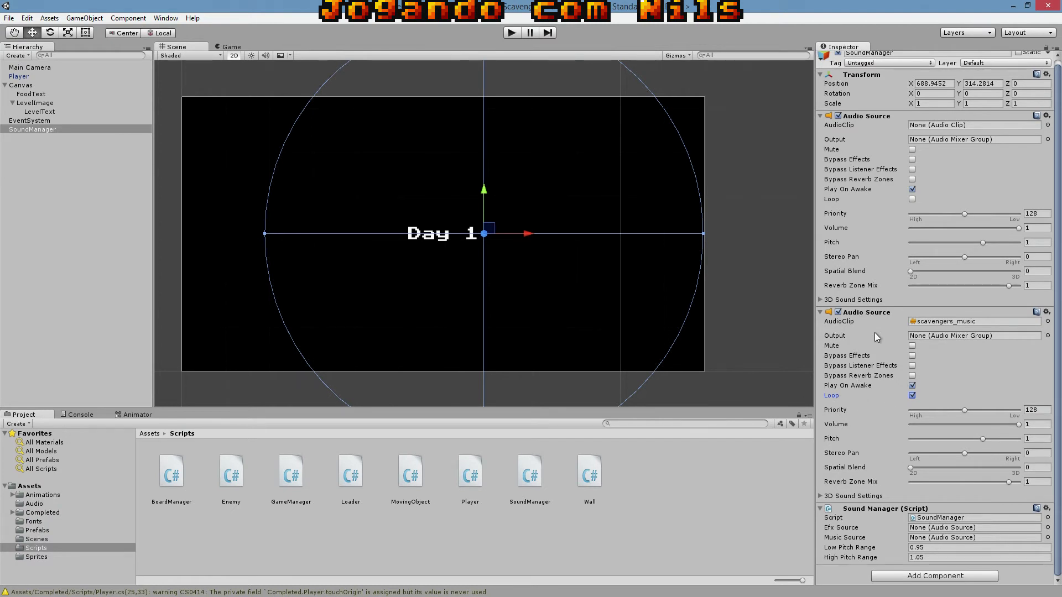
# - Link the second Audio Source to Music Source and the first Audio Source to Efx Source
pyautogui.click(1047, 538)
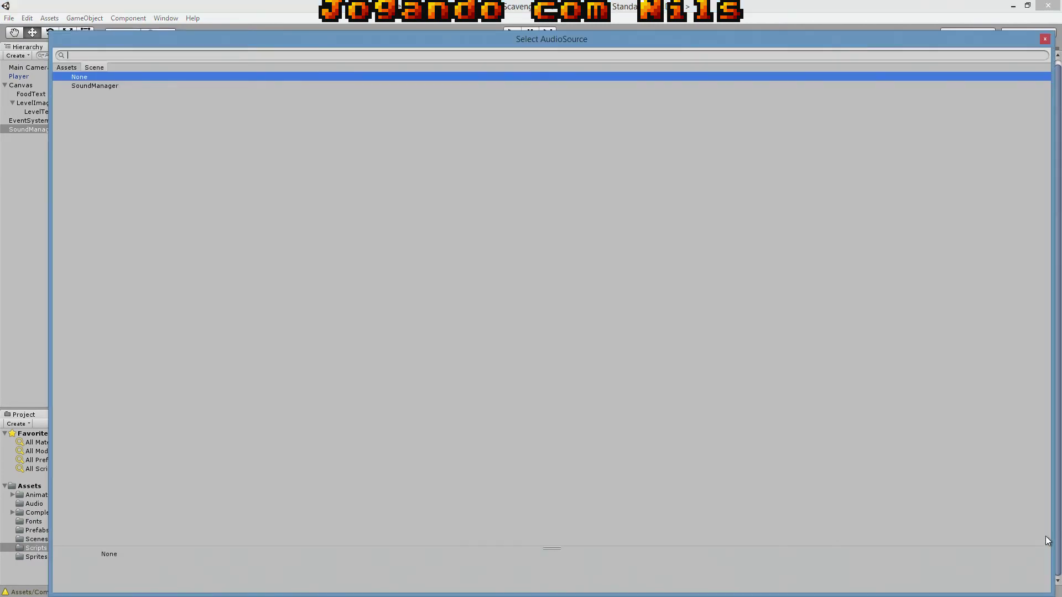
pyautogui.click(1044, 40)
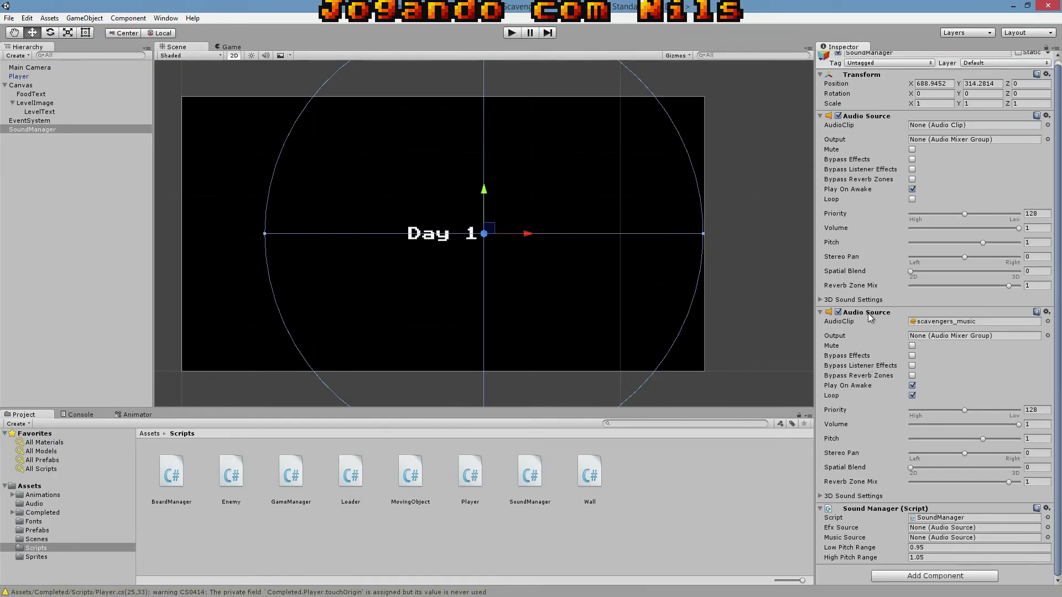
pyautogui.moveTo(869, 315)
pyautogui.mouseDown()
pyautogui.moveTo(883, 489)
pyautogui.moveTo(920, 539)
pyautogui.mouseUp()
pyautogui.click(868, 117)
pyautogui.moveTo(868, 115); pyautogui.dragTo(934, 530)
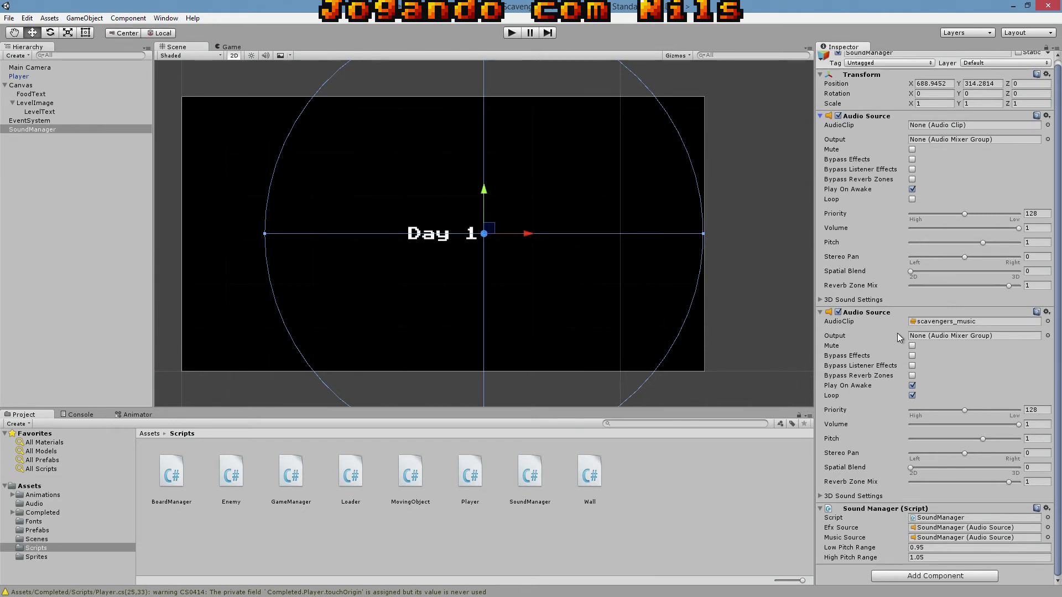
# - Start Play mode to test the sounds and adjust the system volume
pyautogui.click(512, 32)
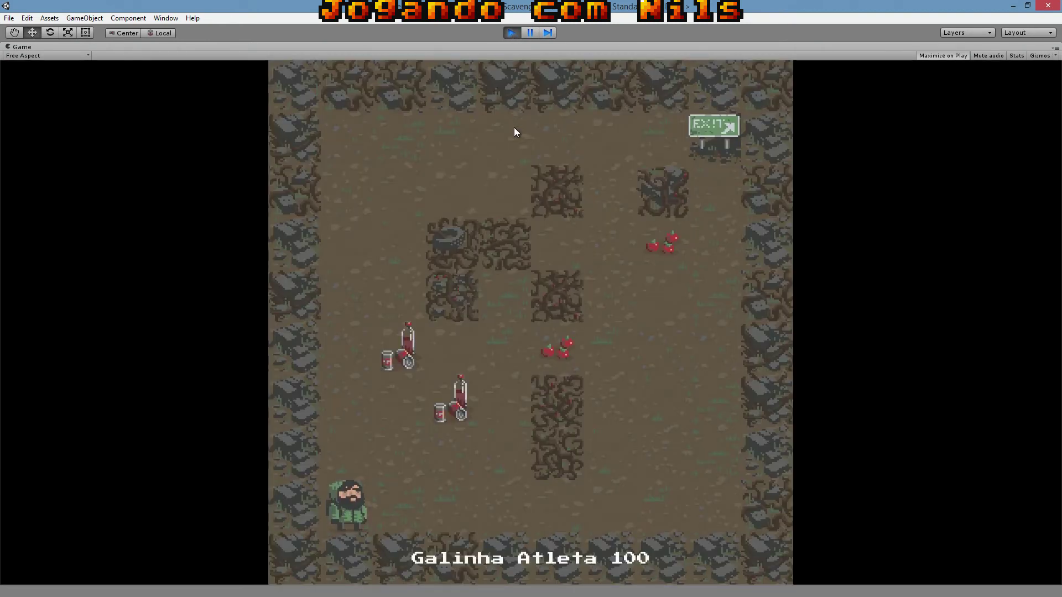
pyautogui.press('XF86AudioLowerVolume')
pyautogui.press('XF86AudioRaiseVolume')
pyautogui.press('XF86AudioRaiseVolume')
pyautogui.press('XF86AudioRaiseVolume')
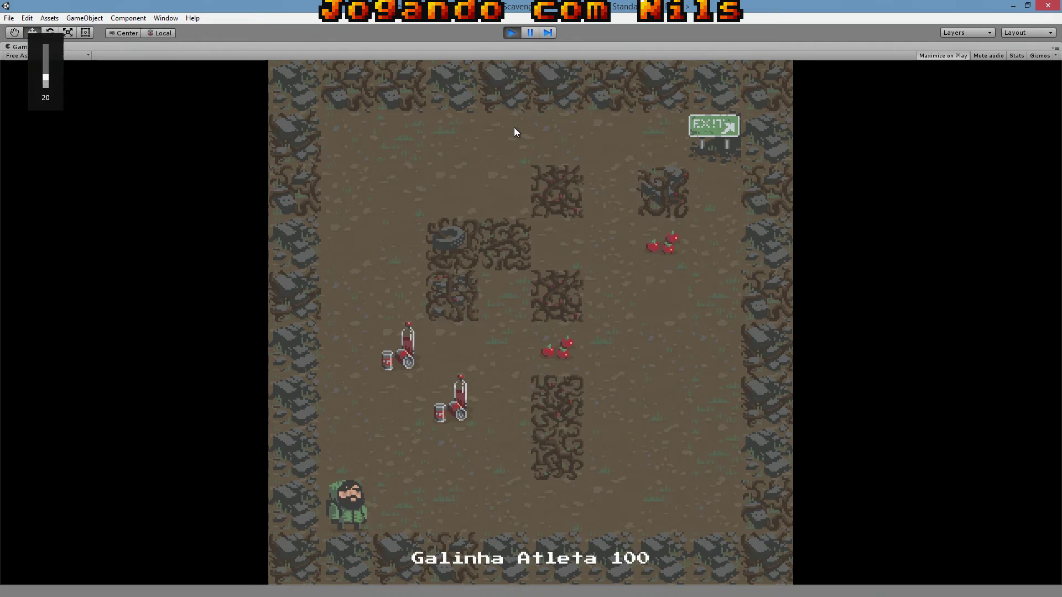
pyautogui.press('XF86AudioLowerVolume')
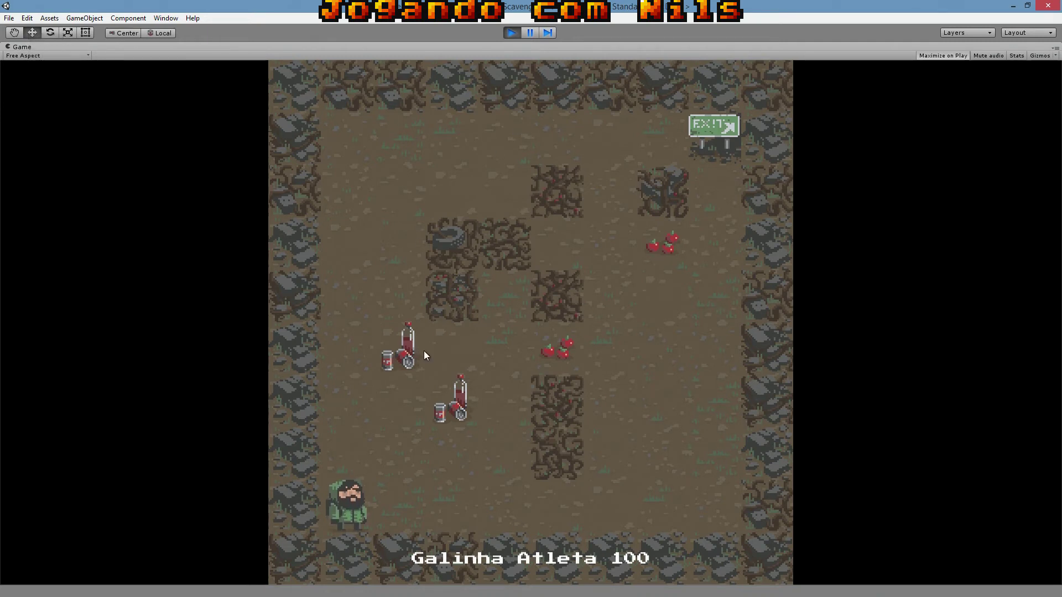
# - Walk the player through Day 1 collecting the sodas
pyautogui.press('Right')
pyautogui.press('Up')
pyautogui.press('Up')
pyautogui.press('Up')
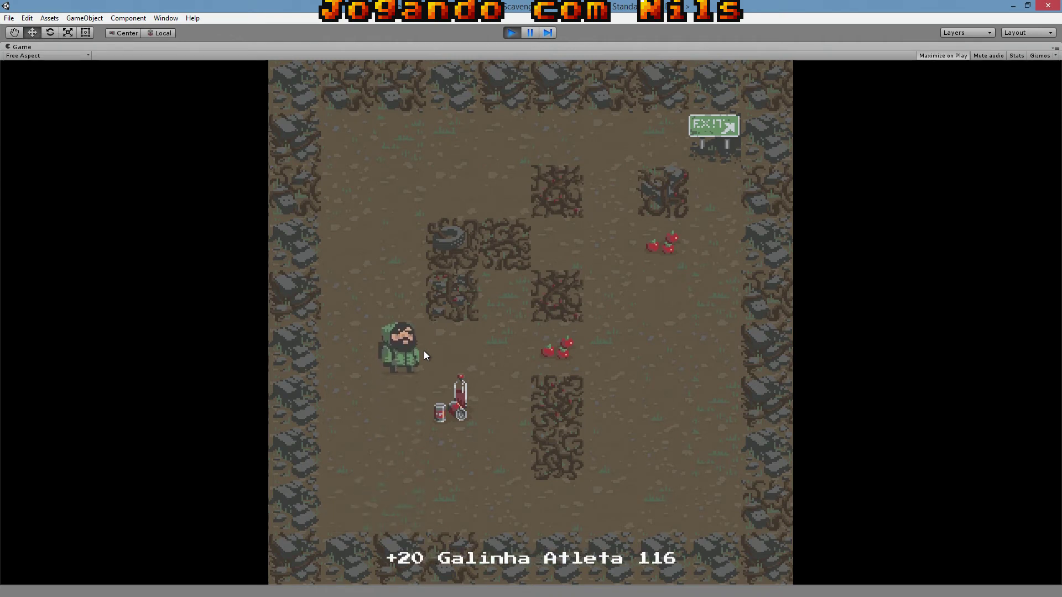
pyautogui.press('Right')
pyautogui.press('Down')
pyautogui.press('Right')
# - Walk onto the food, chop through the wall and reach the Day 1 exit
pyautogui.press('Up')
pyautogui.press('Right')
pyautogui.press('Right')
pyautogui.press('Up')
pyautogui.press('Up')
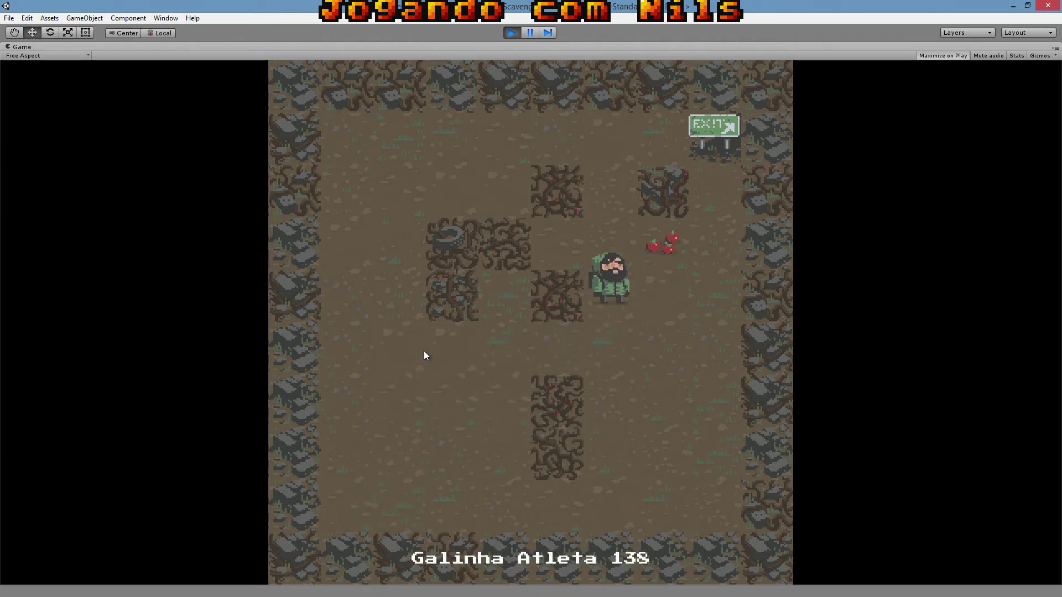
pyautogui.press('Left')
pyautogui.press('Up')
pyautogui.press('Right')
pyautogui.press('Right')
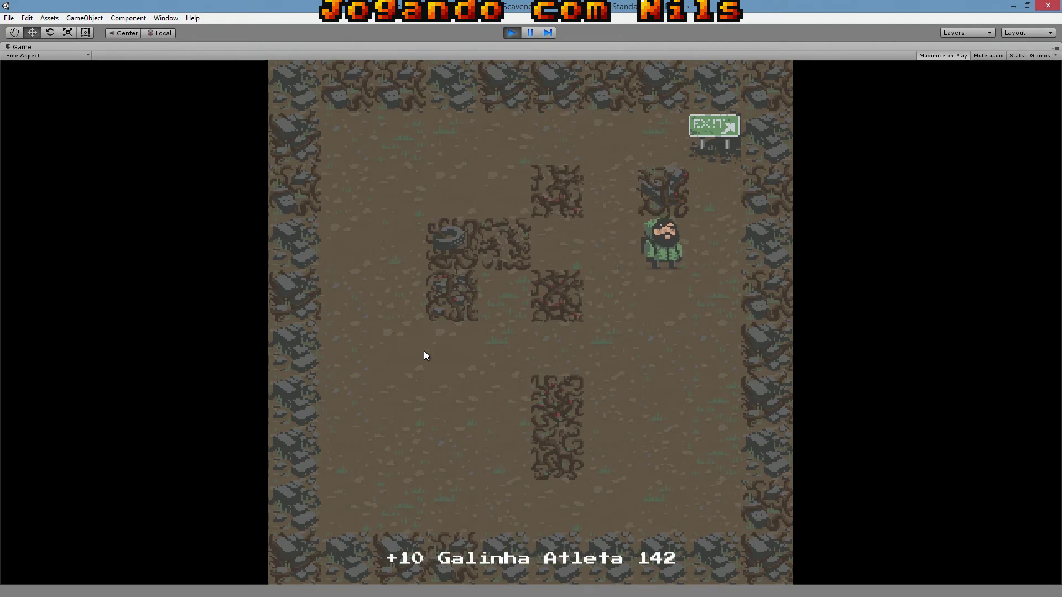
pyautogui.press('Right')
pyautogui.press('Up')
pyautogui.press('Up')
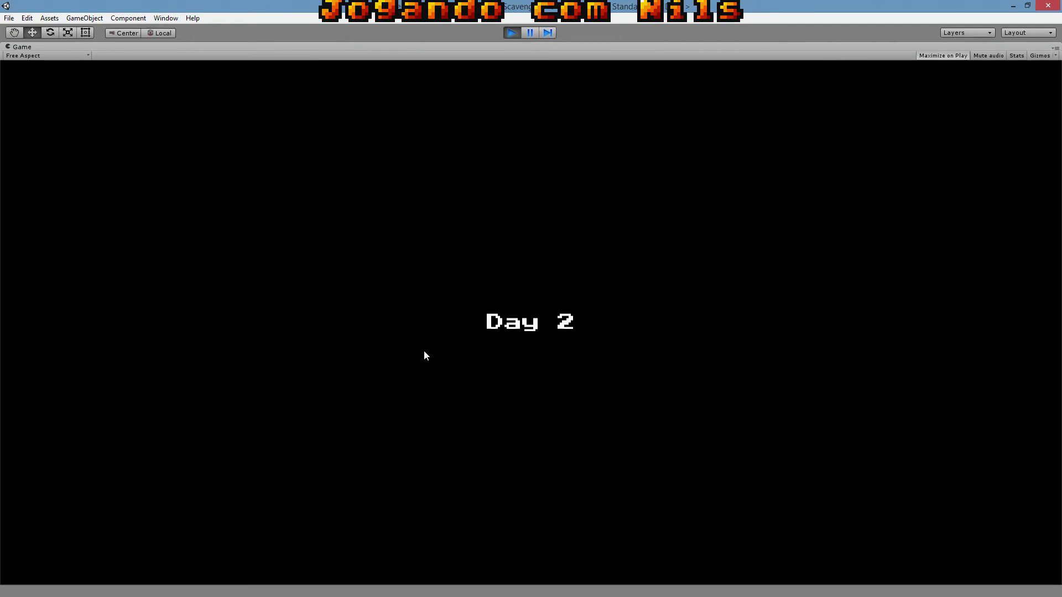
# - Cross the Day 2 level beside the bicycle, grab the soda and reach the Exit
pyautogui.press('Right')
pyautogui.press('Right')
pyautogui.press('Right')
pyautogui.press('Right')
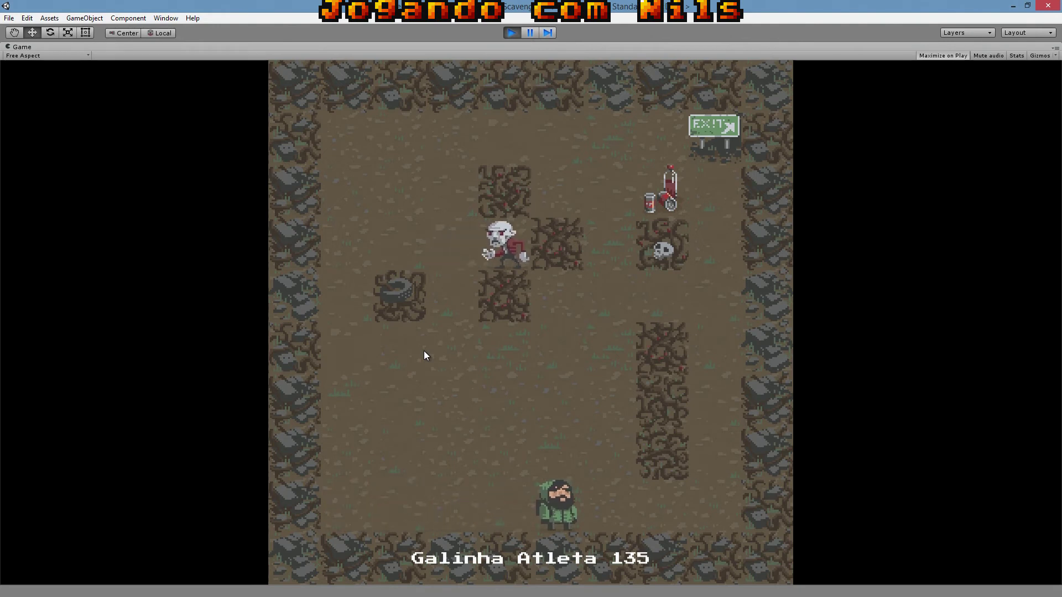
pyautogui.press('Right')
pyautogui.press('Up')
pyautogui.press('Up')
pyautogui.press('Up')
pyautogui.press('Up')
pyautogui.press('Up')
pyautogui.press('Up')
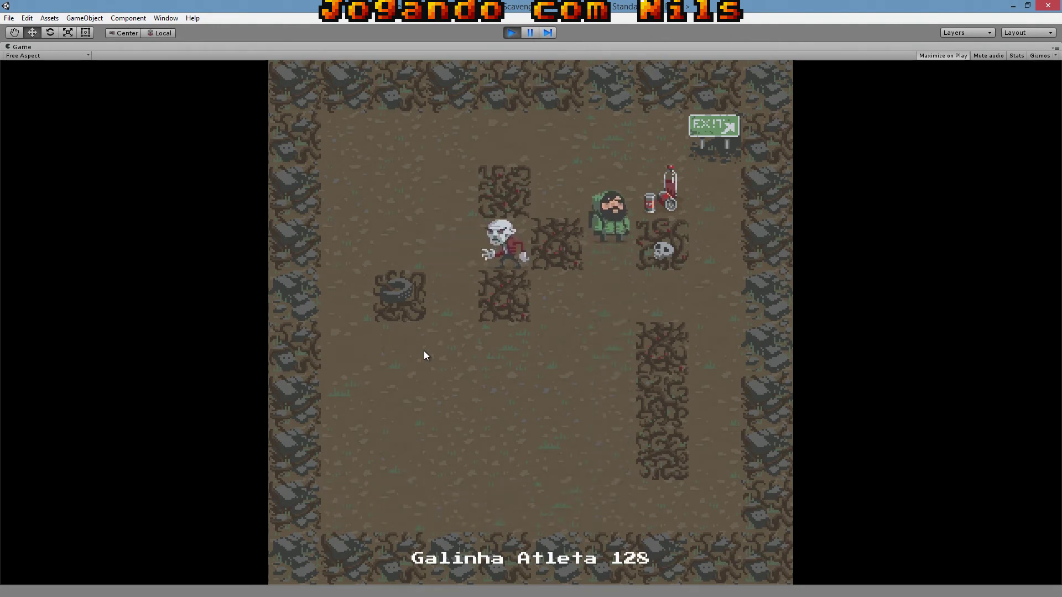
pyautogui.press('Right')
pyautogui.press('Right')
pyautogui.press('Up')
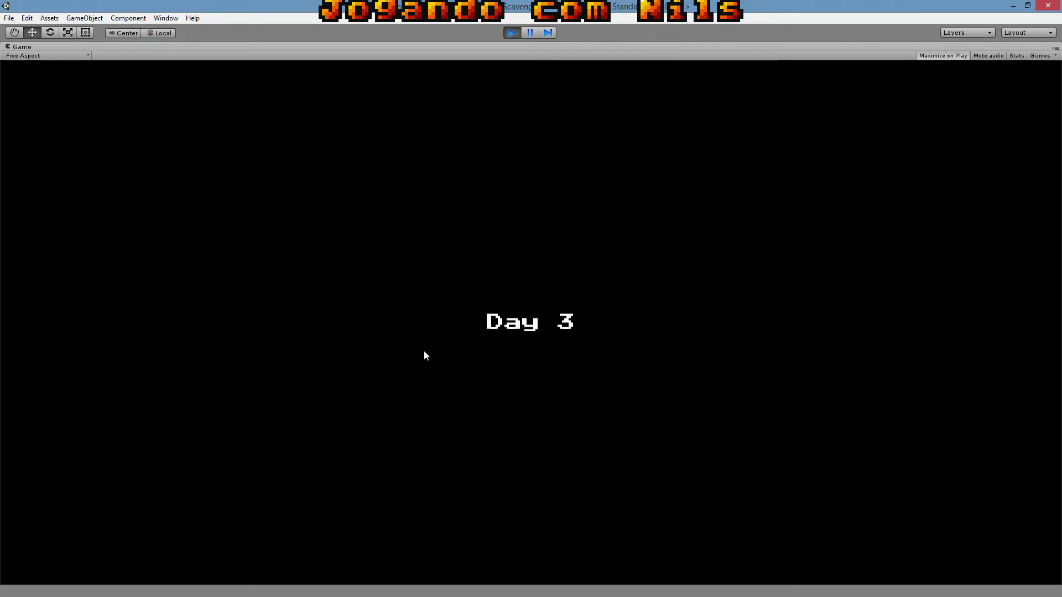
# - Play through Day 3, grabbing the soda, dodging the zombie and collecting the apples before exiting
pyautogui.press('Right')
pyautogui.press('Right')
pyautogui.press('Right')
pyautogui.press('Up')
pyautogui.press('Up')
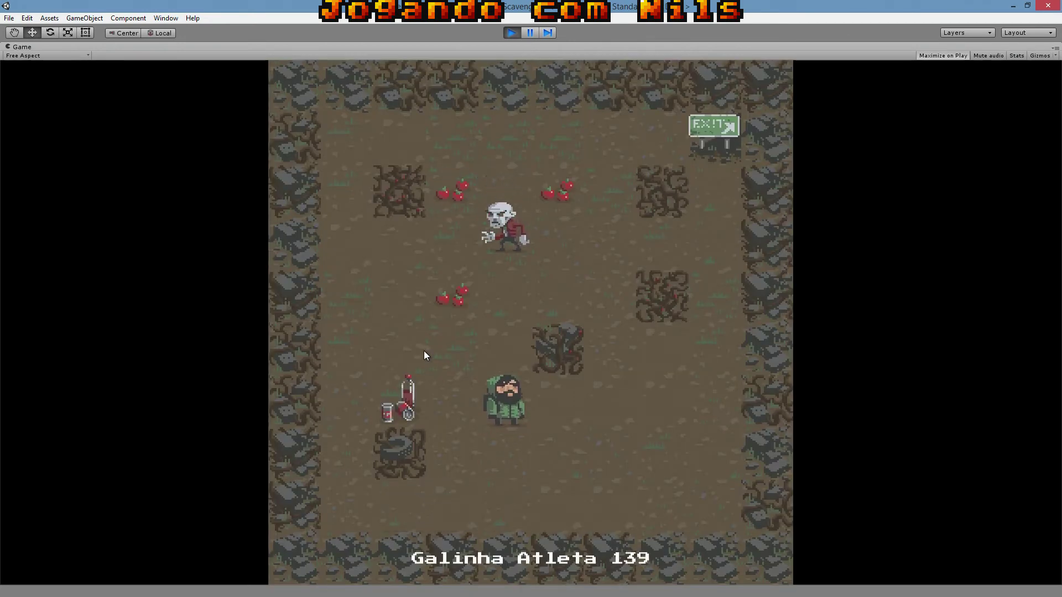
pyautogui.press('Left')
pyautogui.press('Left')
pyautogui.press('Up')
pyautogui.press('Right')
pyautogui.press('Up')
pyautogui.press('Right')
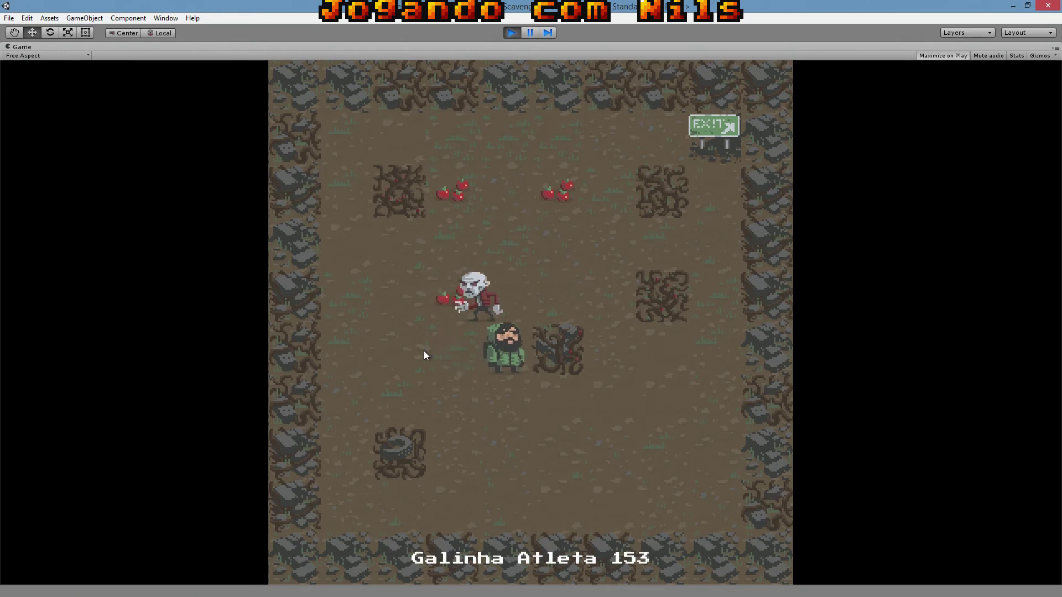
pyautogui.press('Up')
pyautogui.press('Up')
pyautogui.press('Left')
pyautogui.press('Up')
pyautogui.press('Up')
pyautogui.press('Up')
pyautogui.press('Right')
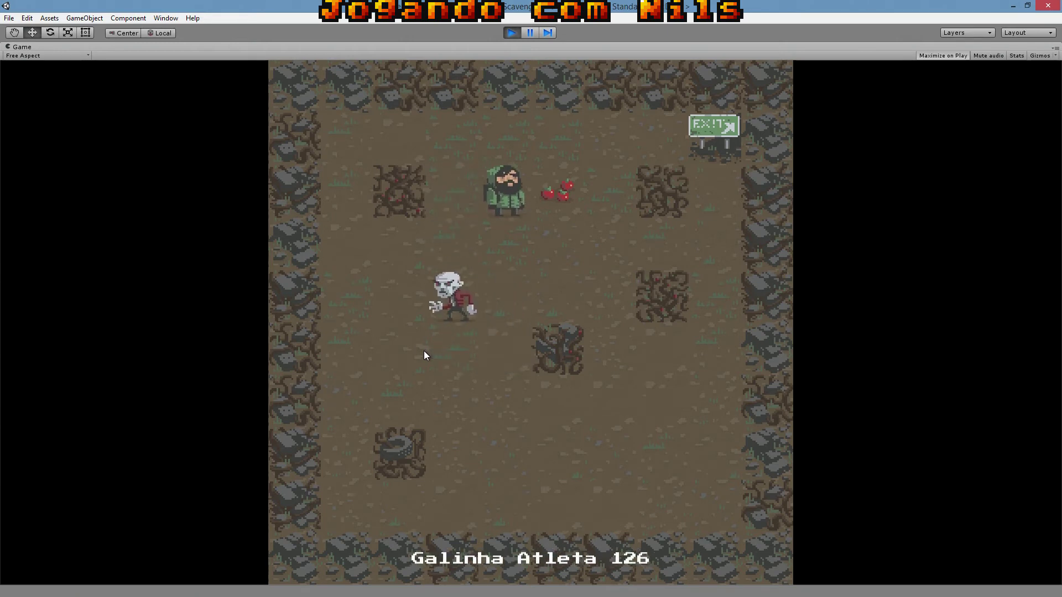
pyautogui.press('Right')
pyautogui.press('Right')
pyautogui.press('Right')
pyautogui.press('Up')
pyautogui.press('Right')
pyautogui.press('Right')
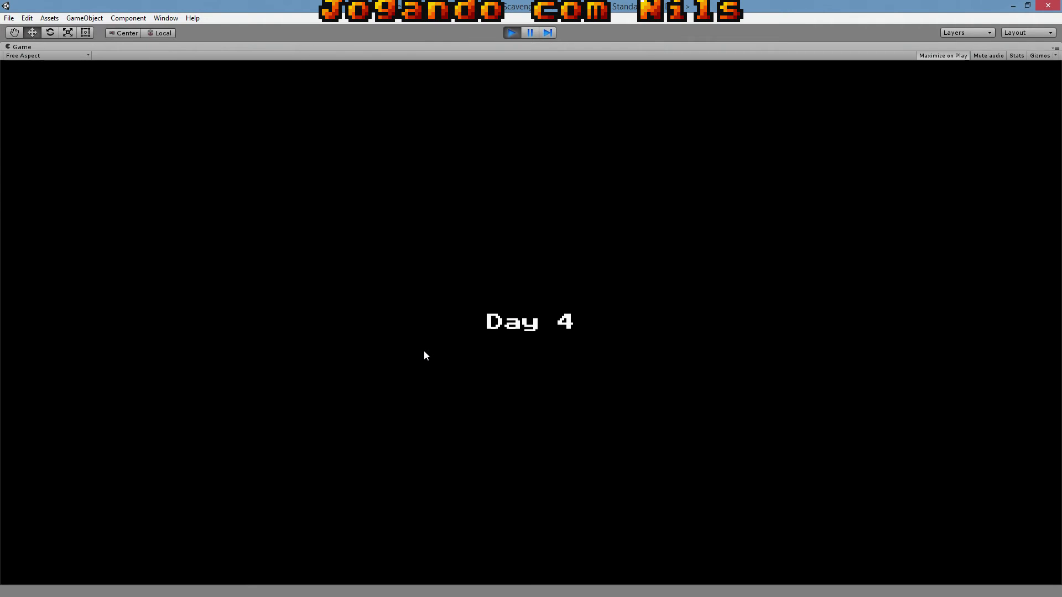
# - Walk the player right from the starting corner and up toward the Day 4 exit
pyautogui.press('Right')
pyautogui.press('Right')
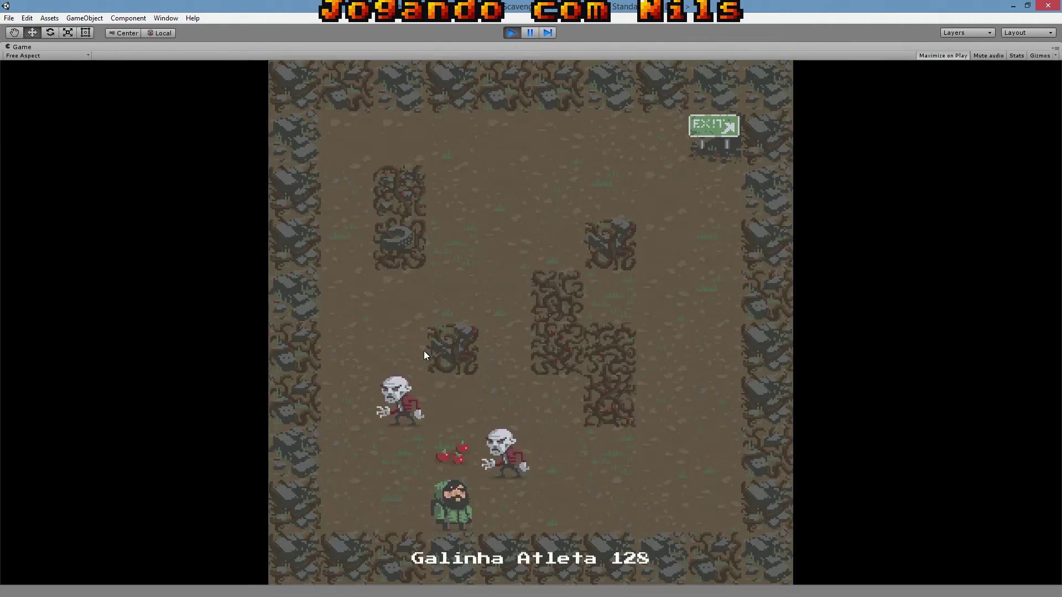
pyautogui.press('Right')
pyautogui.press('Right')
pyautogui.press('Right')
pyautogui.press('Right')
pyautogui.press('Right')
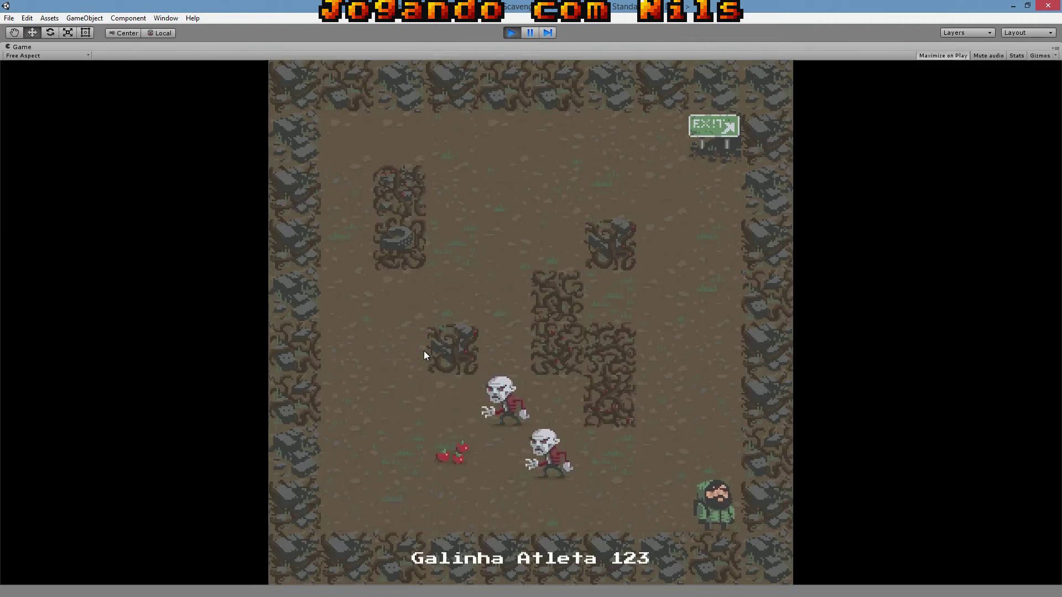
pyautogui.press('Up')
pyautogui.press('Up')
pyautogui.press('Up')
pyautogui.press('Up')
pyautogui.press('Up')
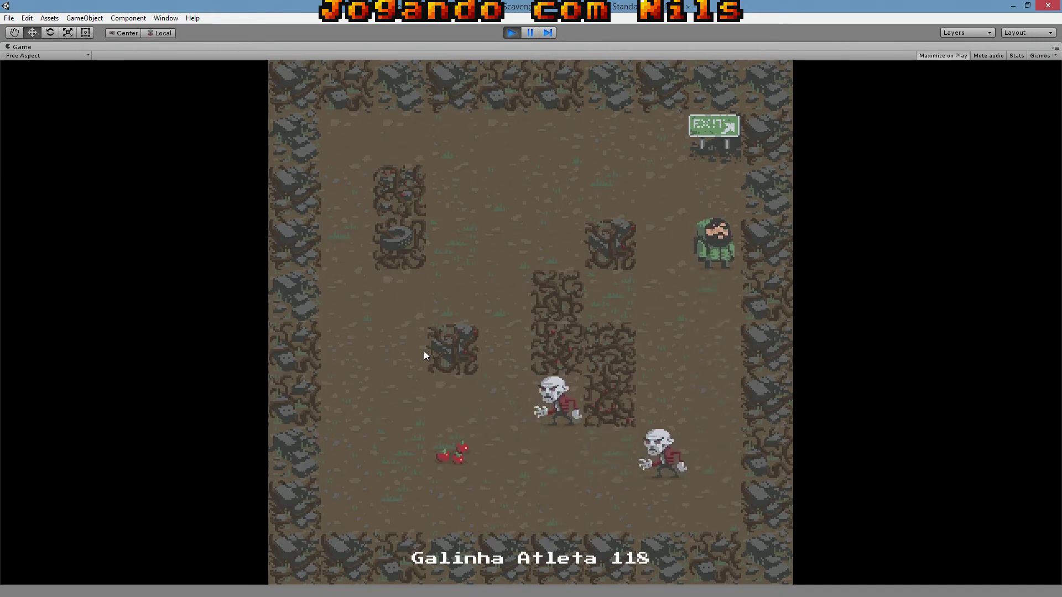
pyautogui.press('Up')
pyautogui.press('Up')
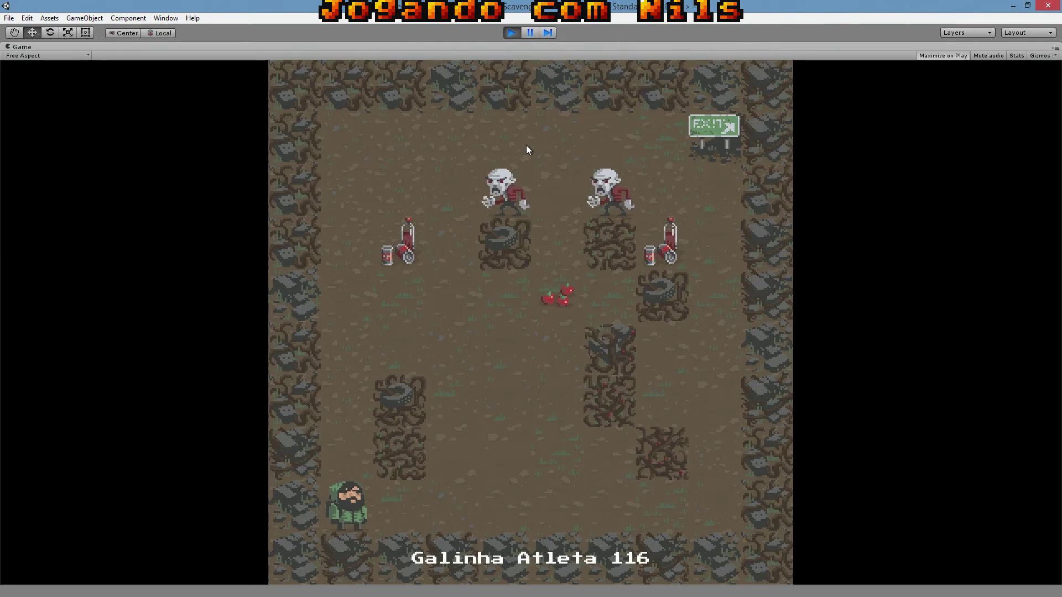
# - Stop Play mode and open the Player script from the Scripts folder in MonoDevelop
pyautogui.click(509, 32)
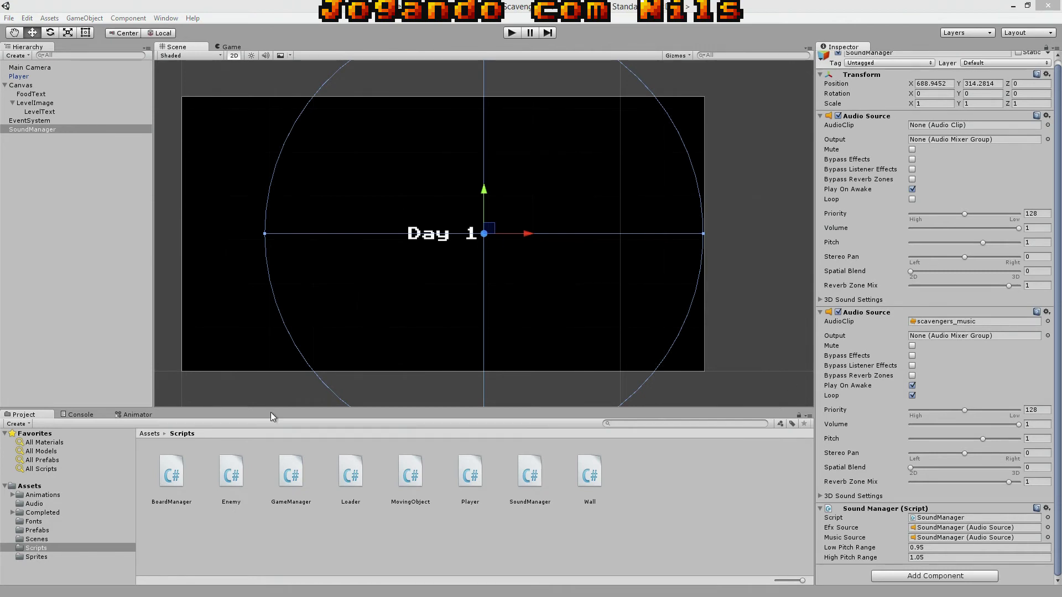
pyautogui.click(249, 529)
pyautogui.click(473, 477)
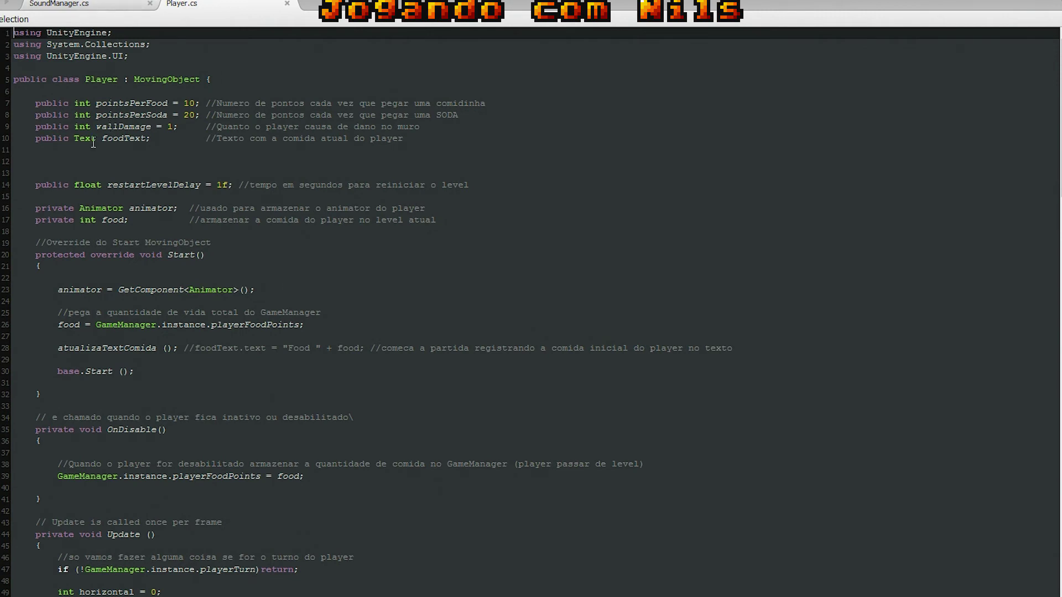
# - Add 'public AudioClip moveSound1; //audio demovimento 1' below the foodText field
pyautogui.click(50, 153)
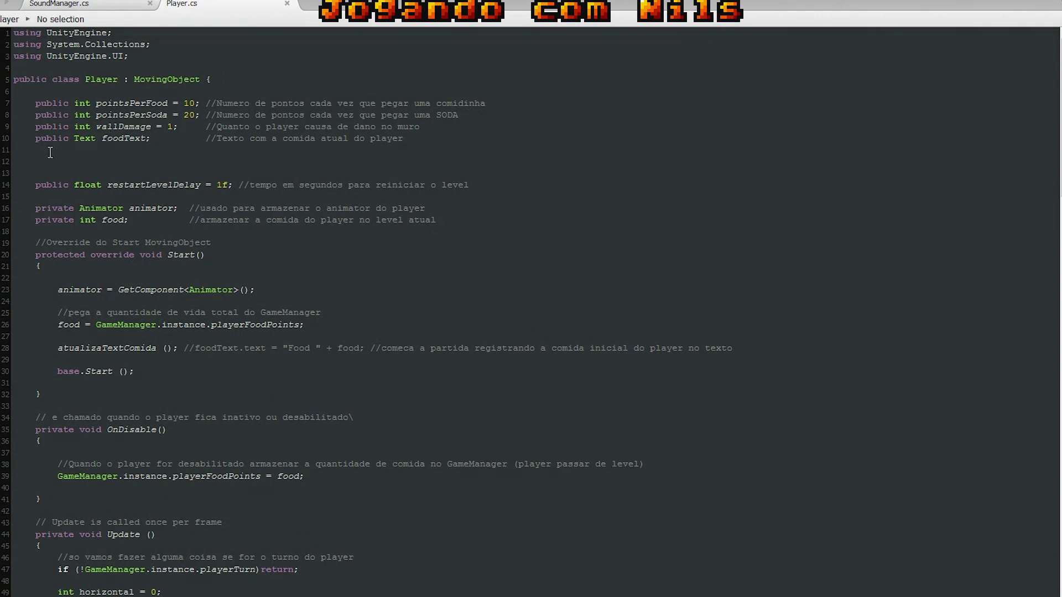
pyautogui.press('Return')
pyautogui.press('Return')
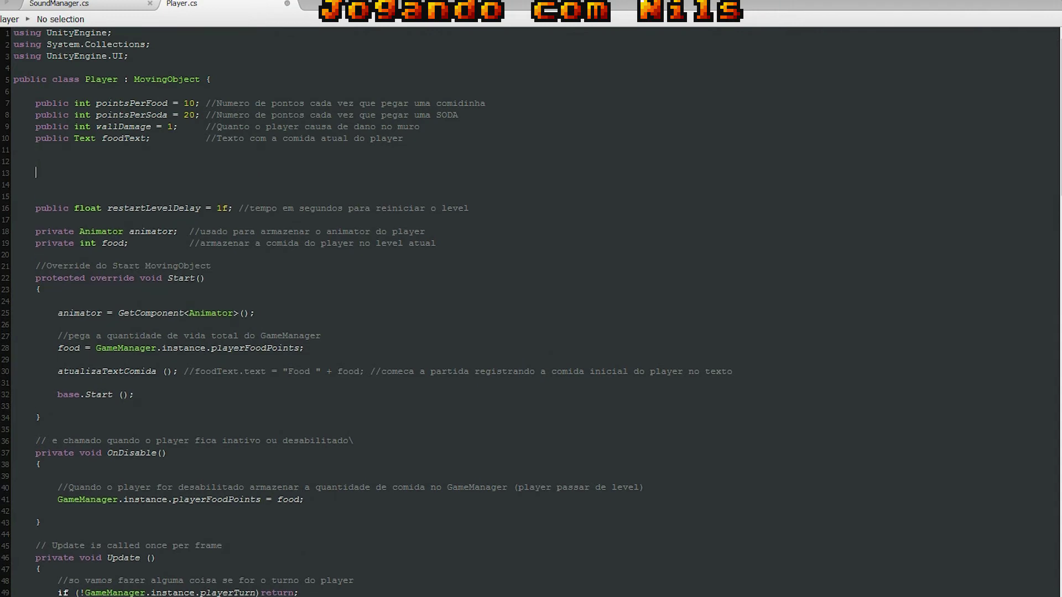
pyautogui.press('Delete')
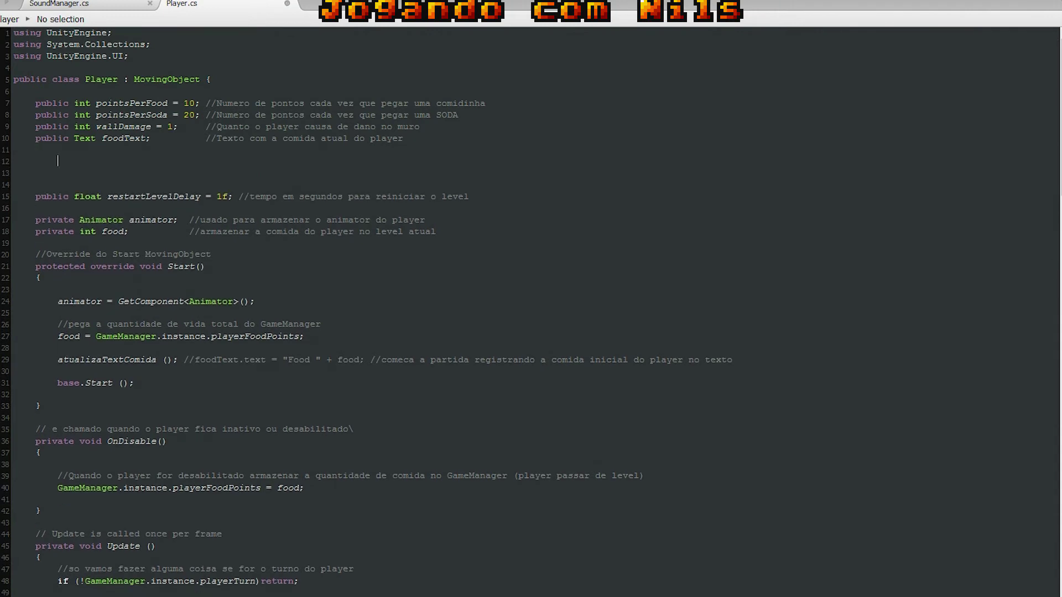
pyautogui.press('Return')
pyautogui.write('pu')
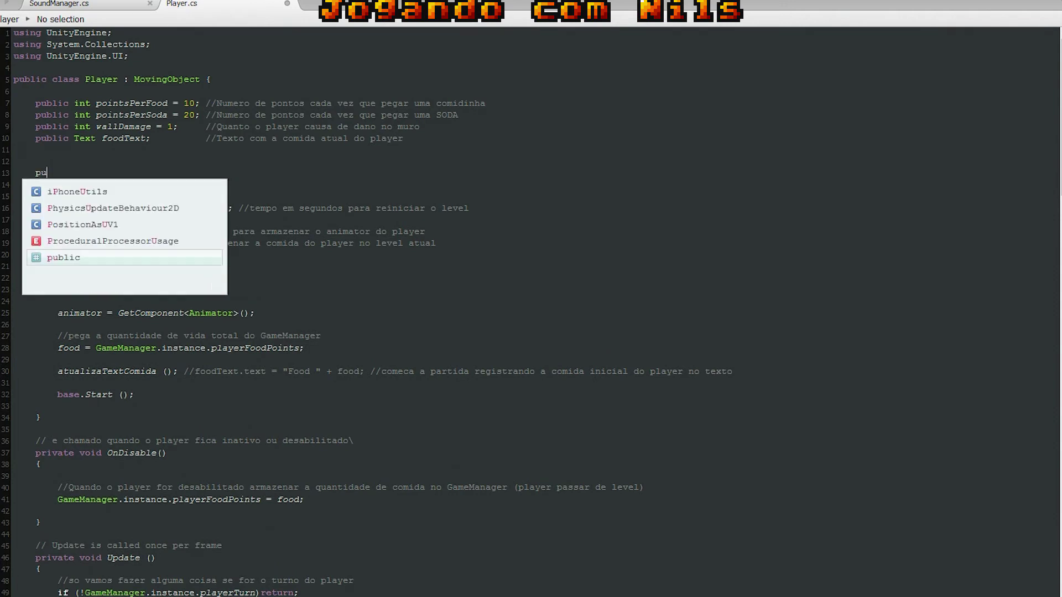
pyautogui.write('blic ')
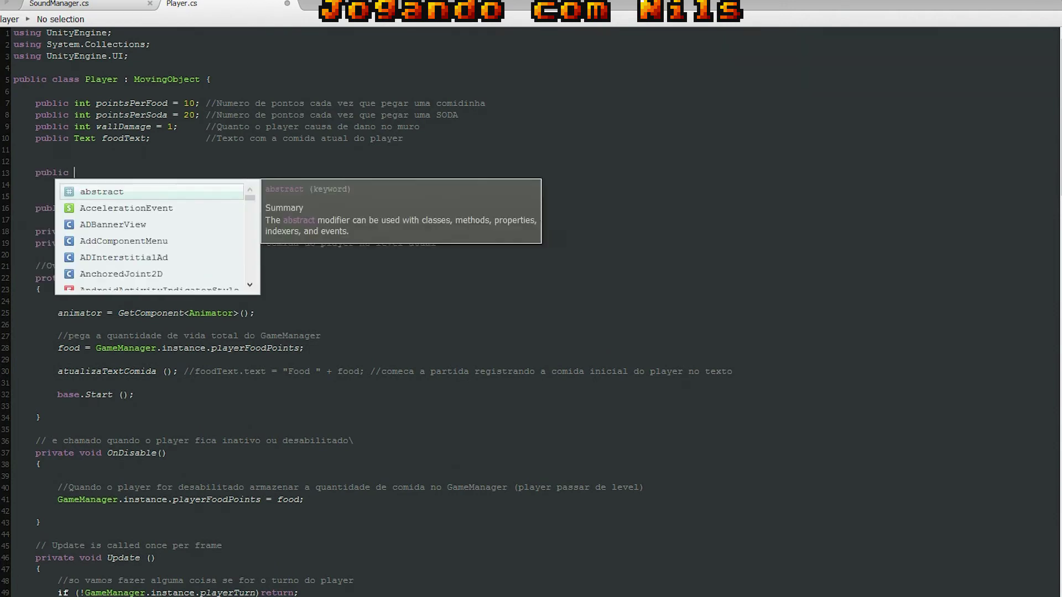
pyautogui.write('AudioClip')
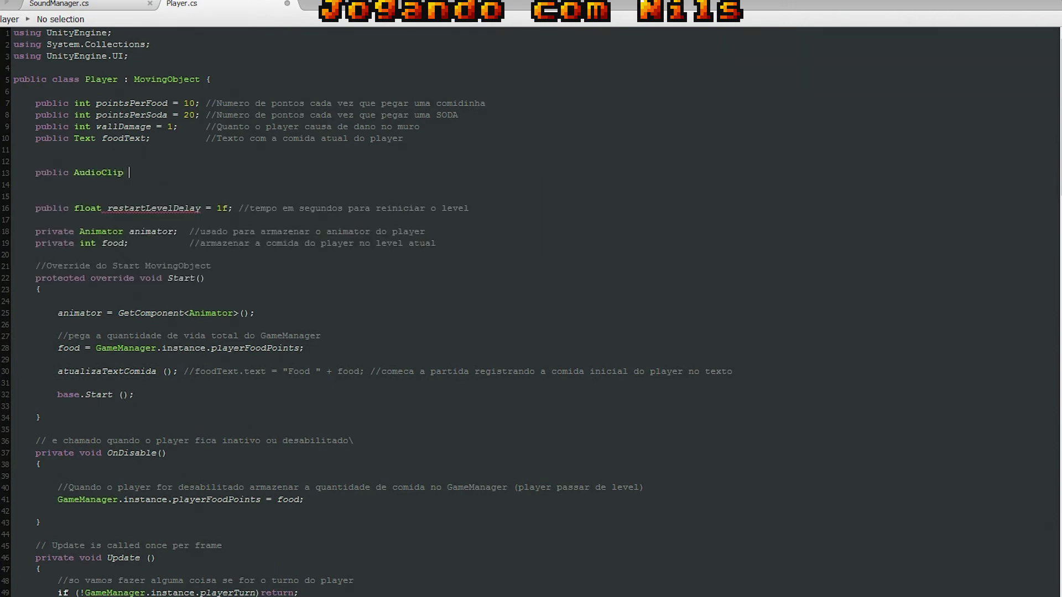
pyautogui.hotkey('shift', 'Home')
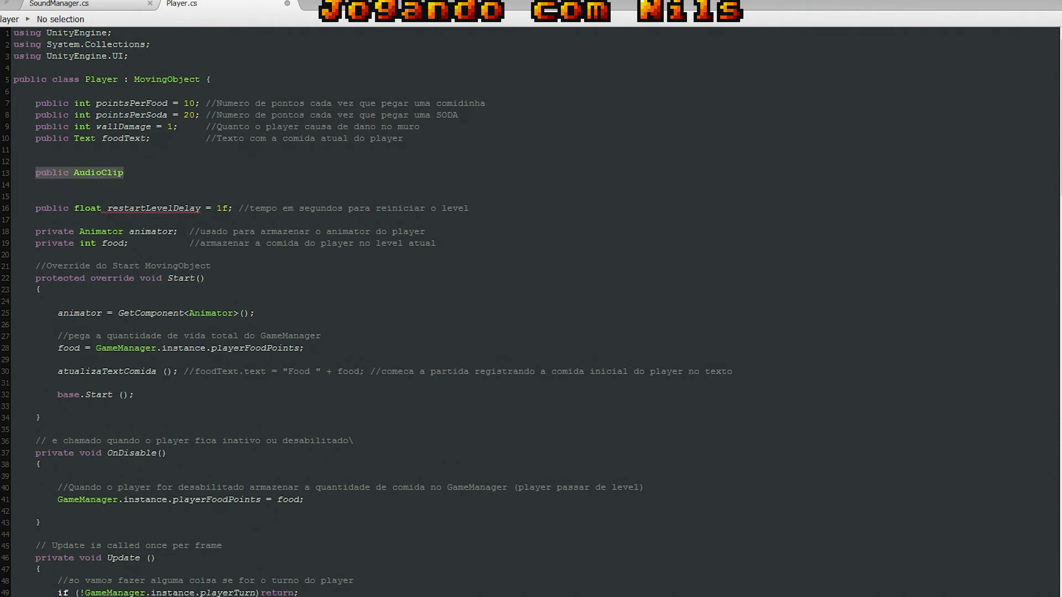
pyautogui.press('End')
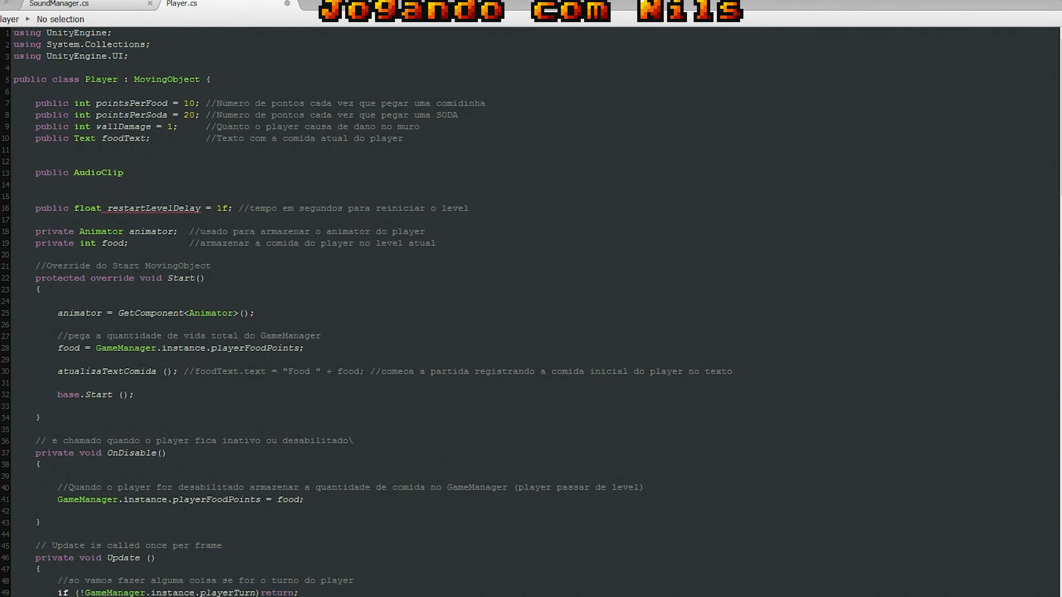
pyautogui.write('moveSound1;')
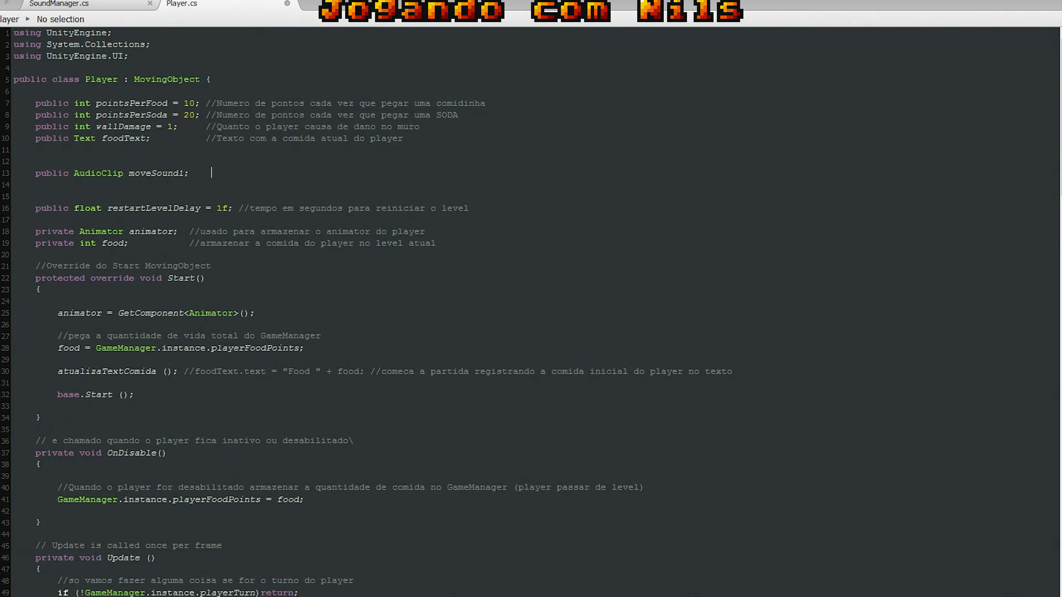
pyautogui.write('    //a')
pyautogui.write('ud')
pyautogui.write('io demovimento 1')
# - Paste the moveSound1 line twice below and start renaming the first copy
pyautogui.hotkey('shift', 'Home')
pyautogui.hotkey('ctrl', 'c')
pyautogui.press('End')
pyautogui.press('Return')
pyautogui.hotkey('ctrl', 'v')
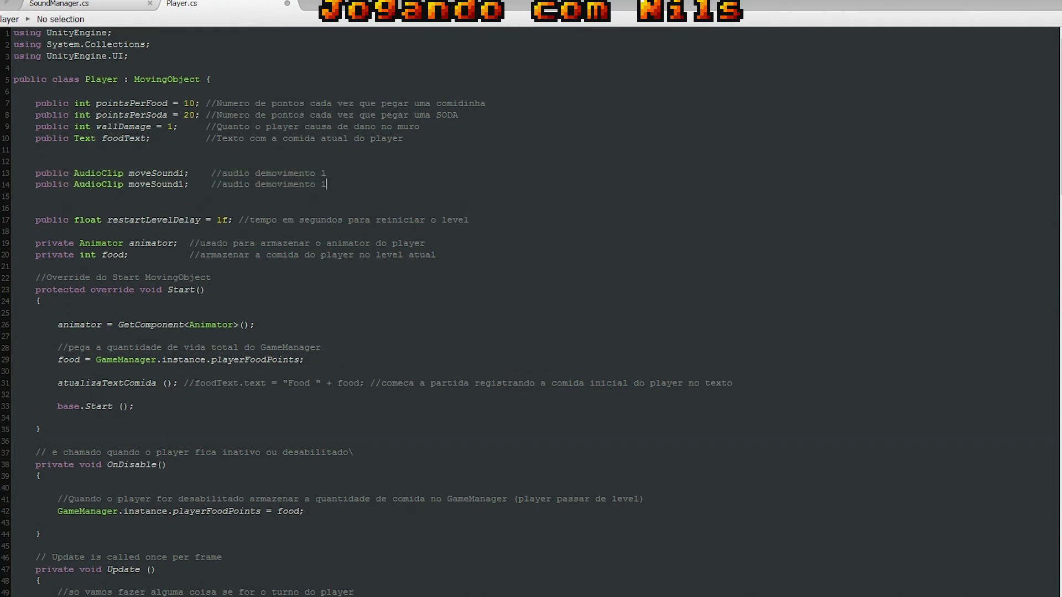
pyautogui.press('Return')
pyautogui.hotkey('ctrl', 'v')
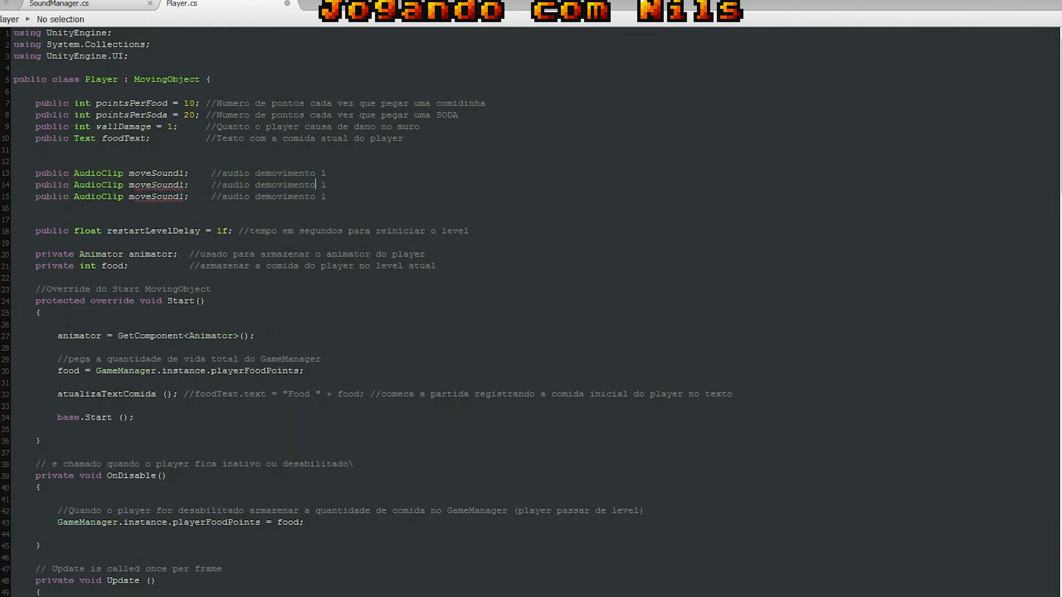
pyautogui.click(183, 185)
pyautogui.press('BackSpace')
# - Finish moveSound2, rename line 15 to eatSound1 commented 'audio de comer', and align the comments
pyautogui.write('2')
pyautogui.click(180, 197)
pyautogui.moveTo(151, 197); pyautogui.dragTo(129, 197)
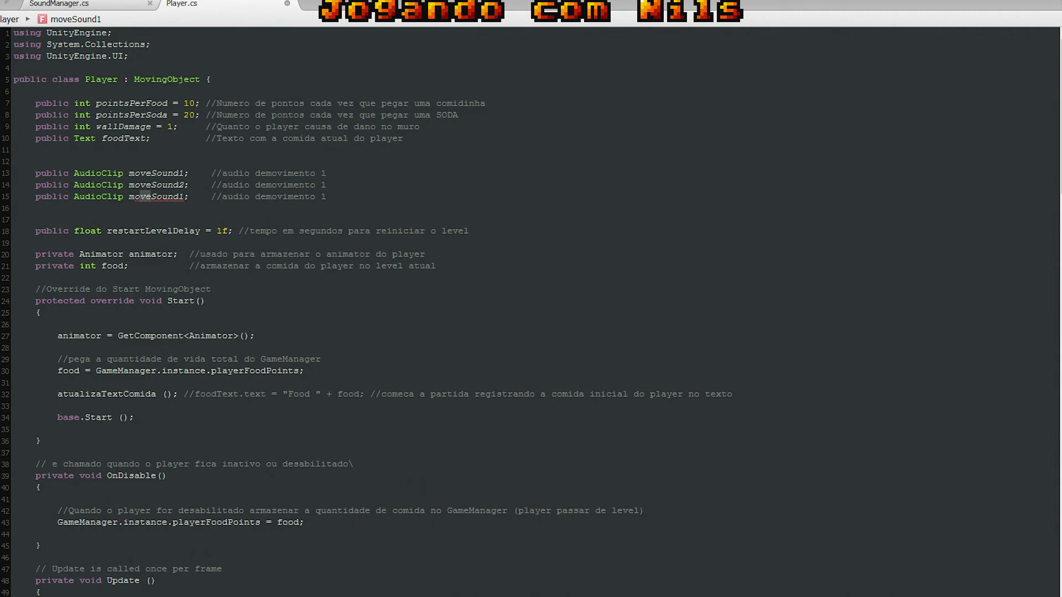
pyautogui.write('eat')
pyautogui.click(189, 196)
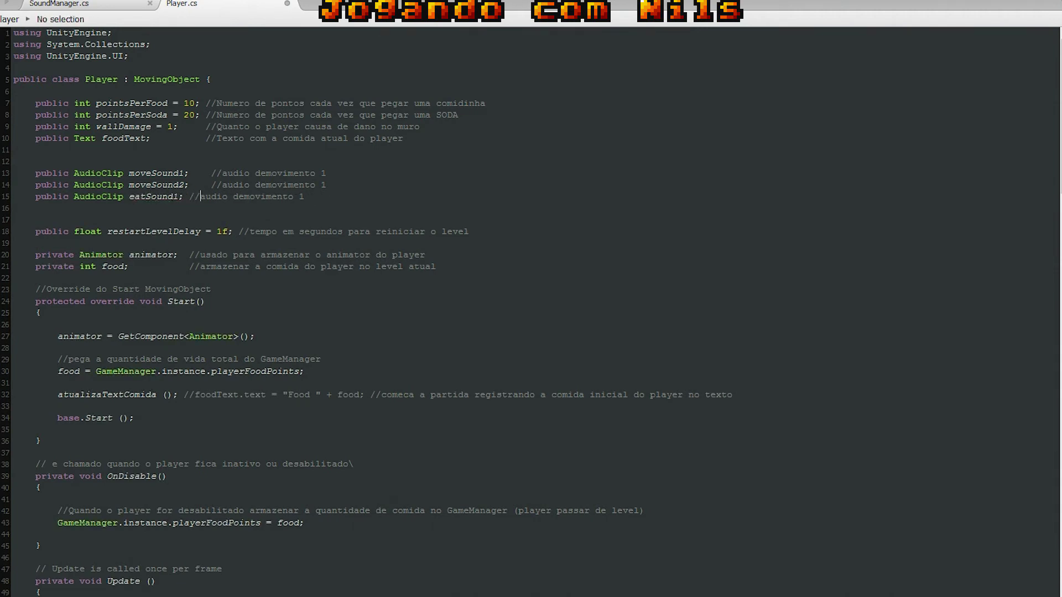
pyautogui.press('Tab')
pyautogui.click(266, 185)
pyautogui.click(267, 173)
pyautogui.moveTo(255, 196); pyautogui.dragTo(315, 196)
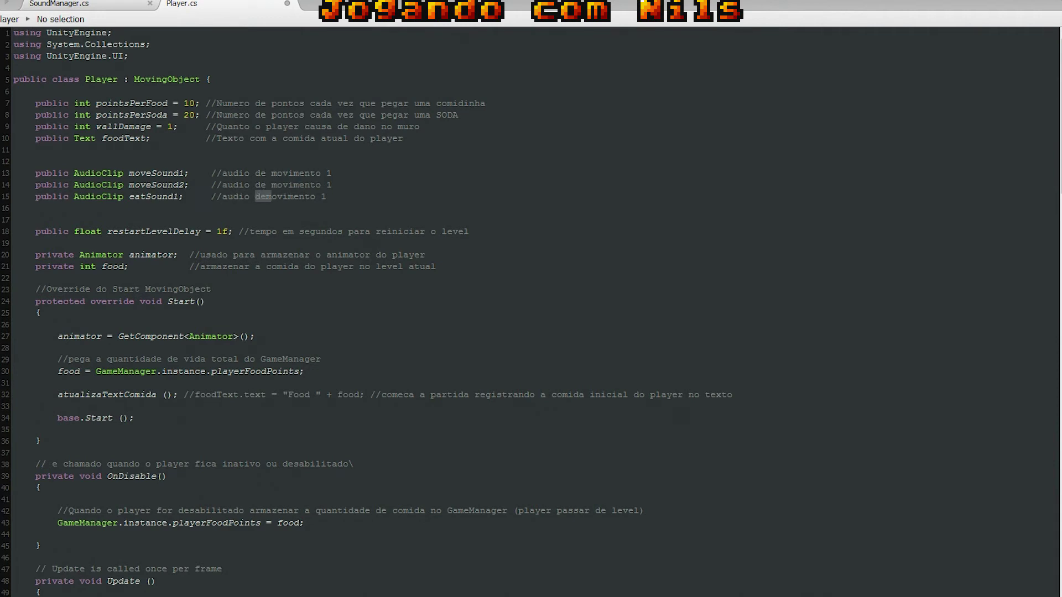
pyautogui.write('de comer')
# - Duplicate the eatSound1 line to create eatSound2
pyautogui.hotkey('shift', 'Home')
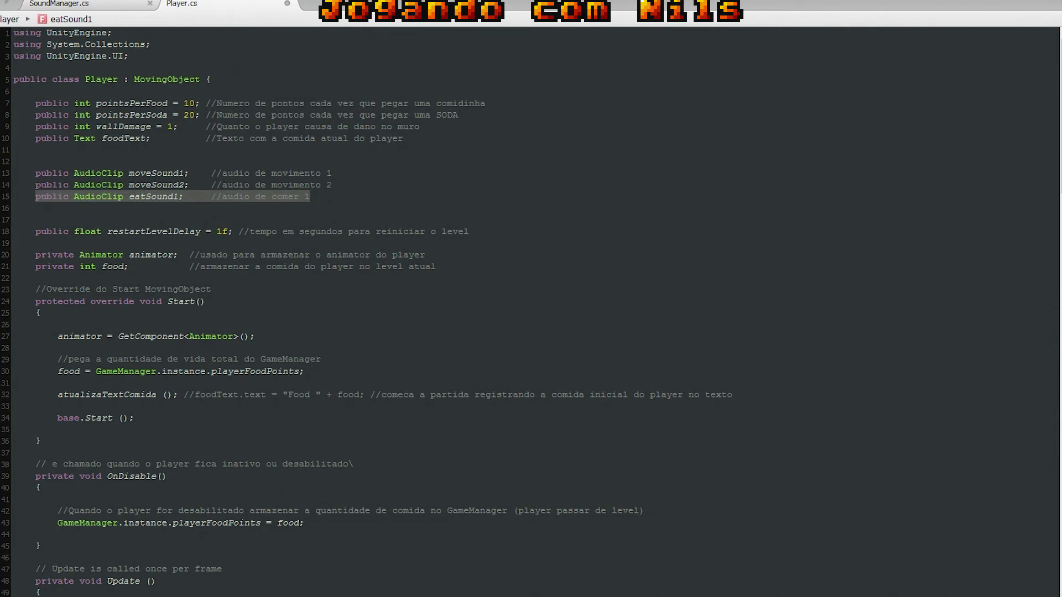
pyautogui.hotkey('ctrl', 'c')
pyautogui.press('End')
pyautogui.press('Return')
pyautogui.hotkey('ctrl', 'v')
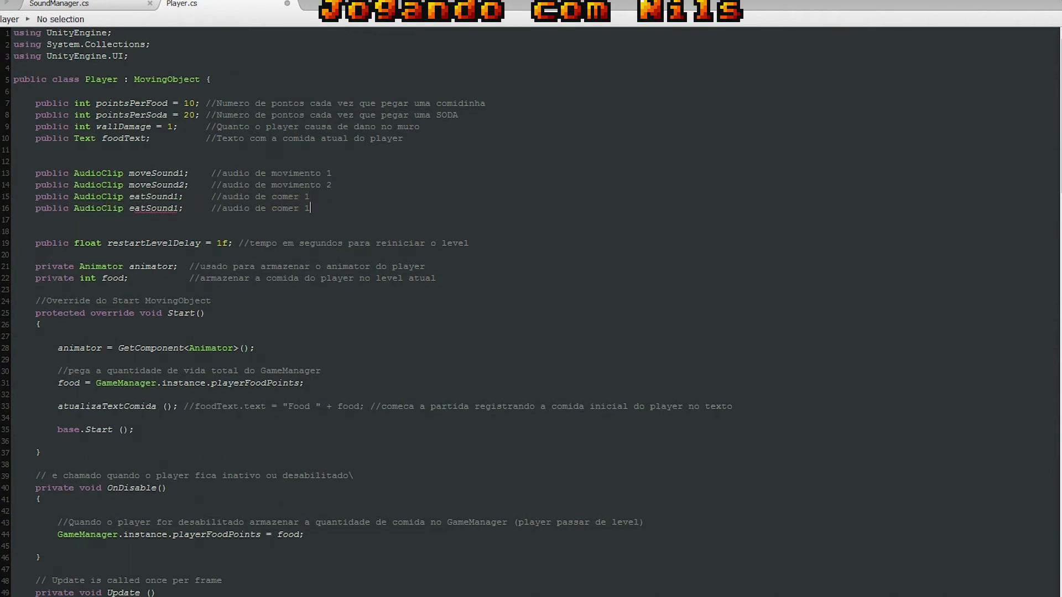
pyautogui.press('Left')
pyautogui.press('Left')
pyautogui.press('Left')
pyautogui.press('Left')
pyautogui.press('Left')
pyautogui.press('Left')
pyautogui.press('Left')
# - Copy the eatSound1 and eatSound2 lines and paste the pair below
pyautogui.press('End')
pyautogui.hotkey('shift', 'Home')
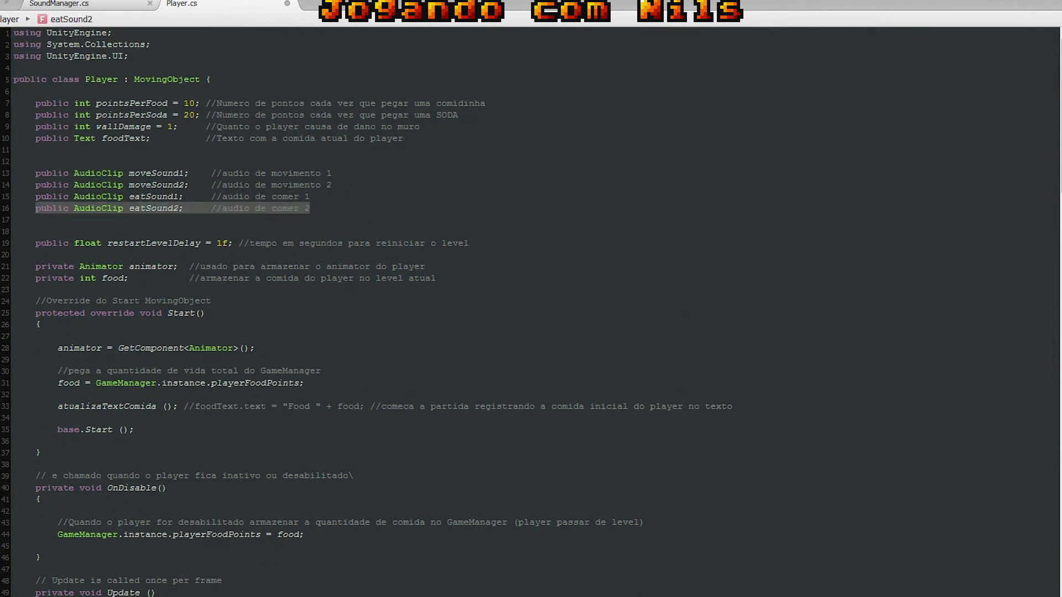
pyautogui.hotkey('shift', 'Up')
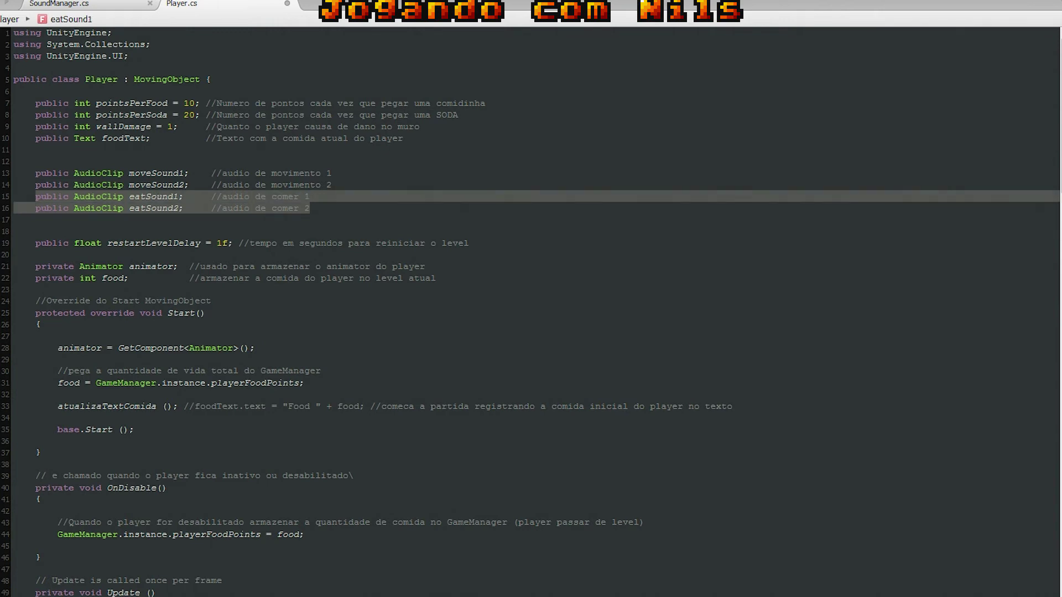
pyautogui.press('End')
pyautogui.press('Return')
pyautogui.hotkey('ctrl', 'v')
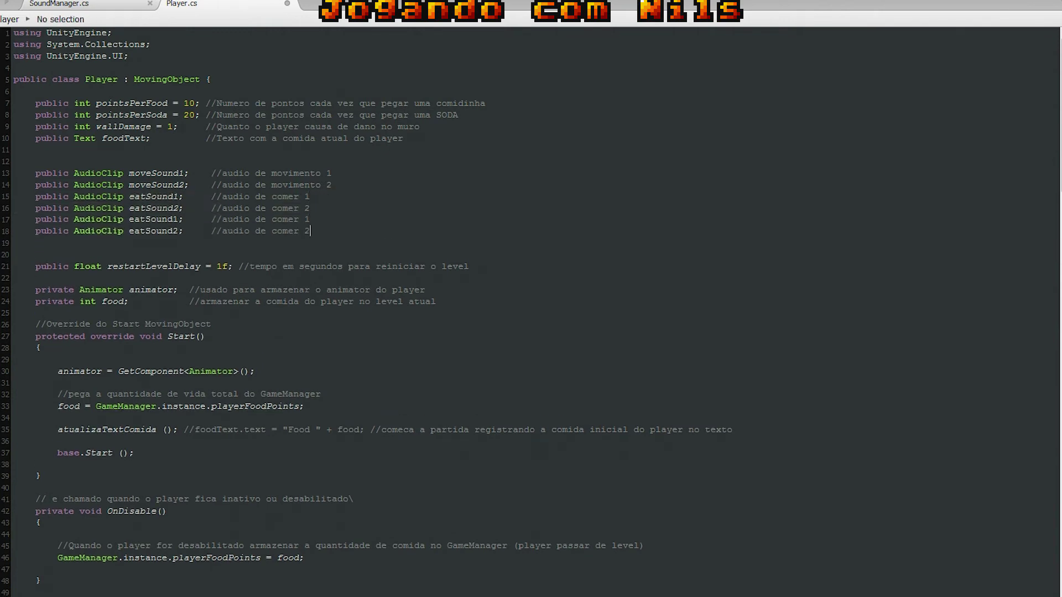
# - Rename the pasted pair to drinkSound1 and drinkSound2 with 'audio de beber' comments
pyautogui.click(132, 219)
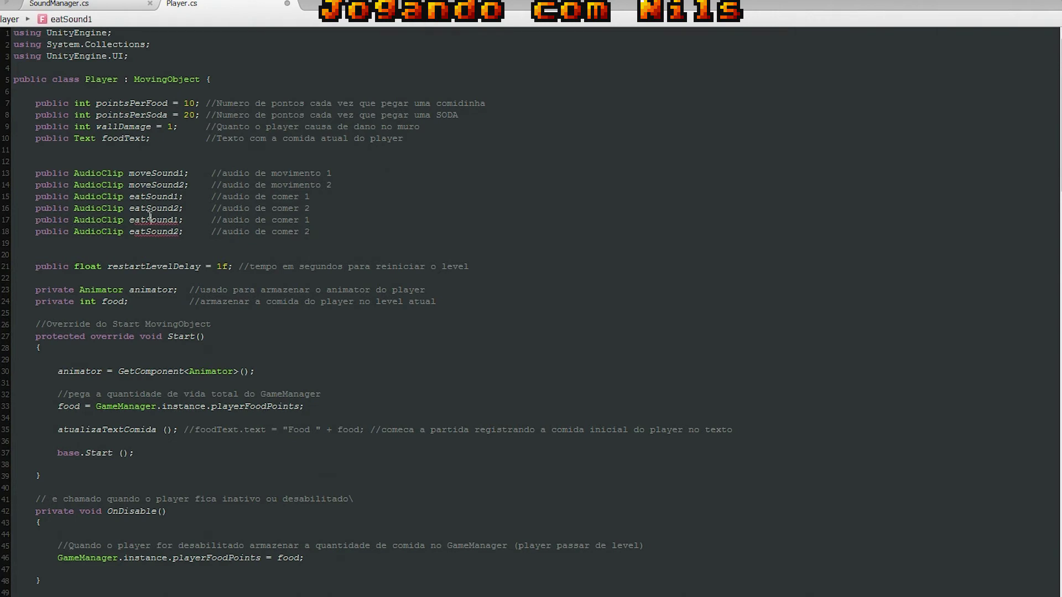
pyautogui.write('drink')
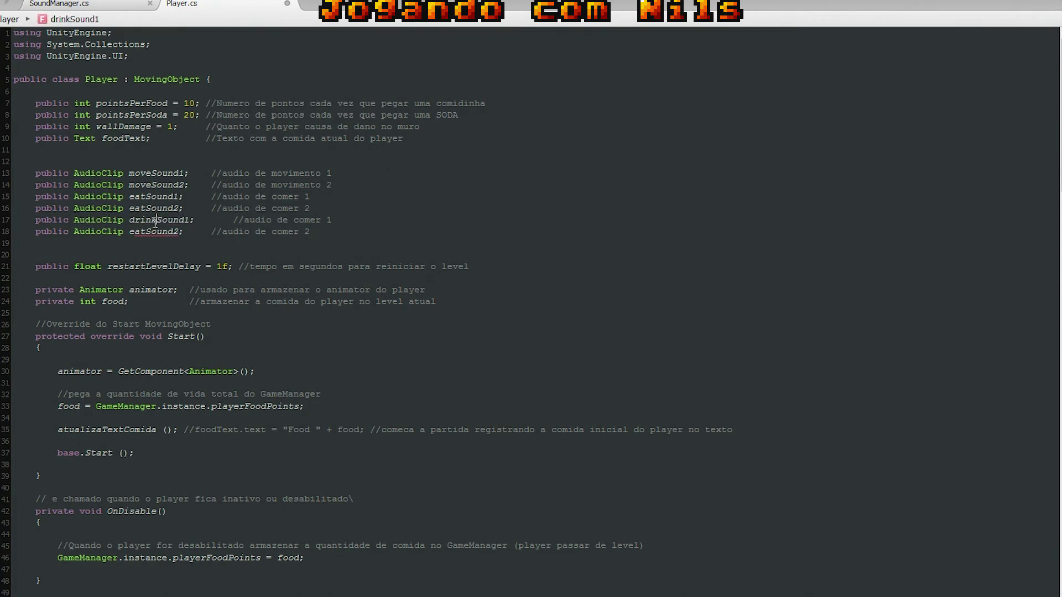
pyautogui.click(183, 220)
pyautogui.moveTo(187, 220)
pyautogui.mouseDown()
pyautogui.moveTo(133, 220)
pyautogui.moveTo(154, 224)
pyautogui.moveTo(143, 235)
pyautogui.mouseUp()
pyautogui.hotkey('ctrl', 'v')
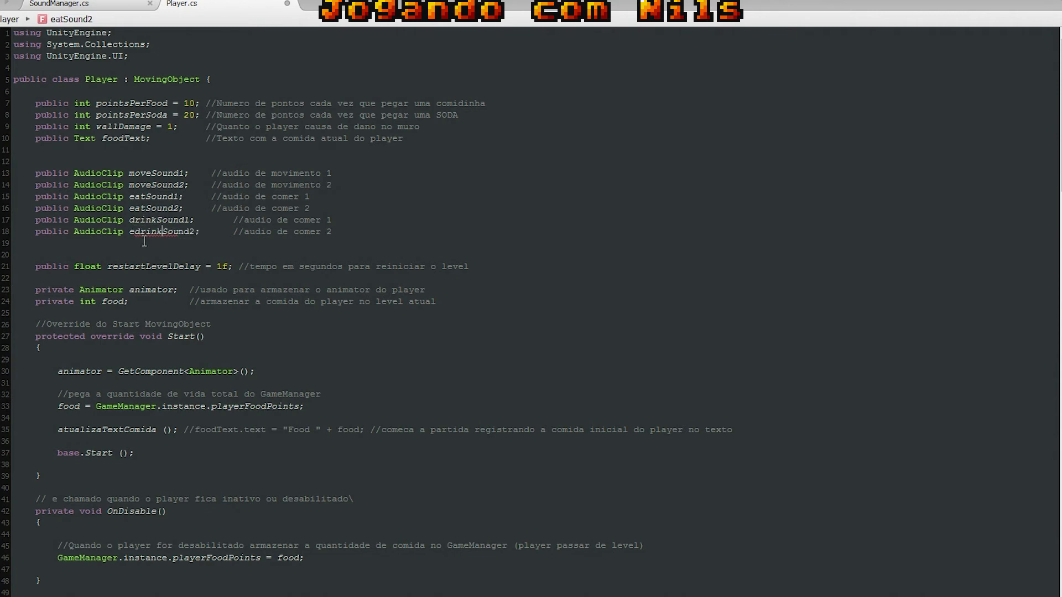
pyautogui.click(135, 232)
pyautogui.press('BackSpace')
pyautogui.doubleClick(311, 220)
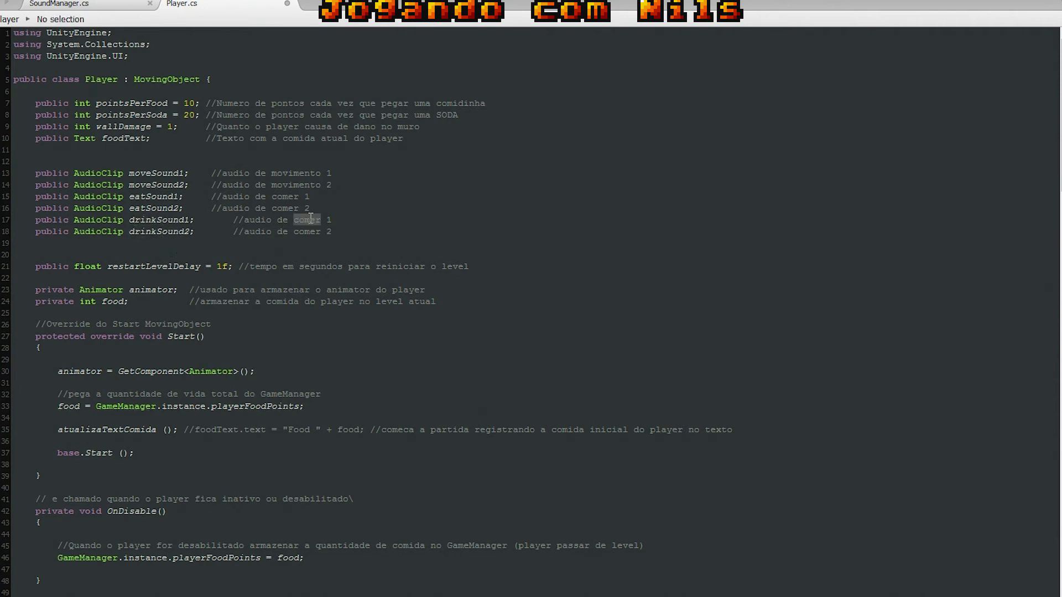
pyautogui.click(321, 231)
pyautogui.press('BackSpace')
pyautogui.press('BackSpace')
pyautogui.press('BackSpace')
pyautogui.press('BackSpace')
pyautogui.press('BackSpace')
pyautogui.write('beber')
pyautogui.click(342, 233)
# - Add line 19 'public AudioClip gameOverSound; //audio de derrota!'
pyautogui.press('Return')
pyautogui.write('drink')
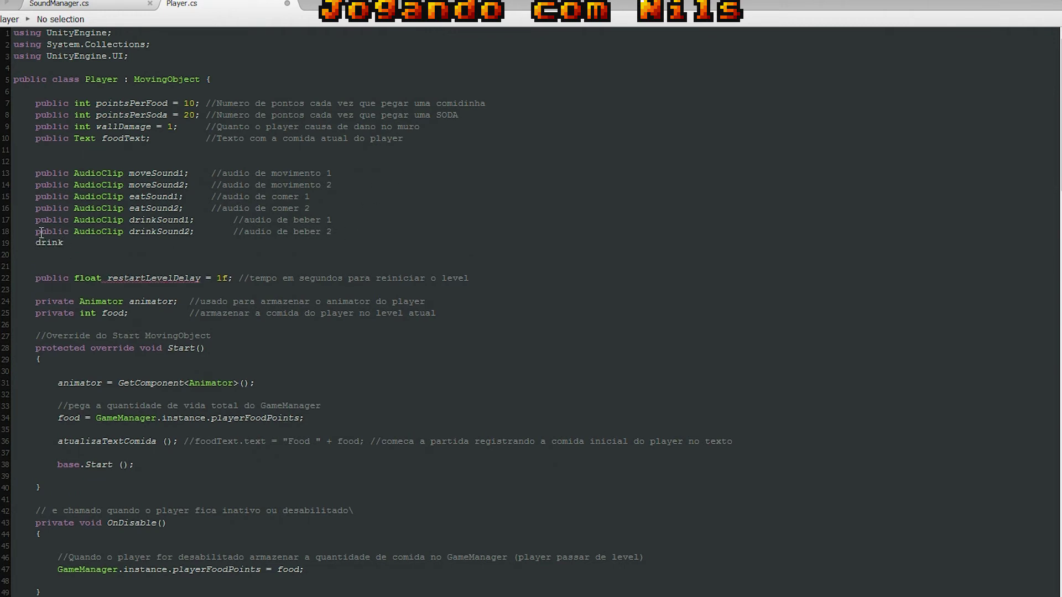
pyautogui.click(54, 244)
pyautogui.hotkey('ctrl', 'v')
pyautogui.press('Tab')
pyautogui.write('/')
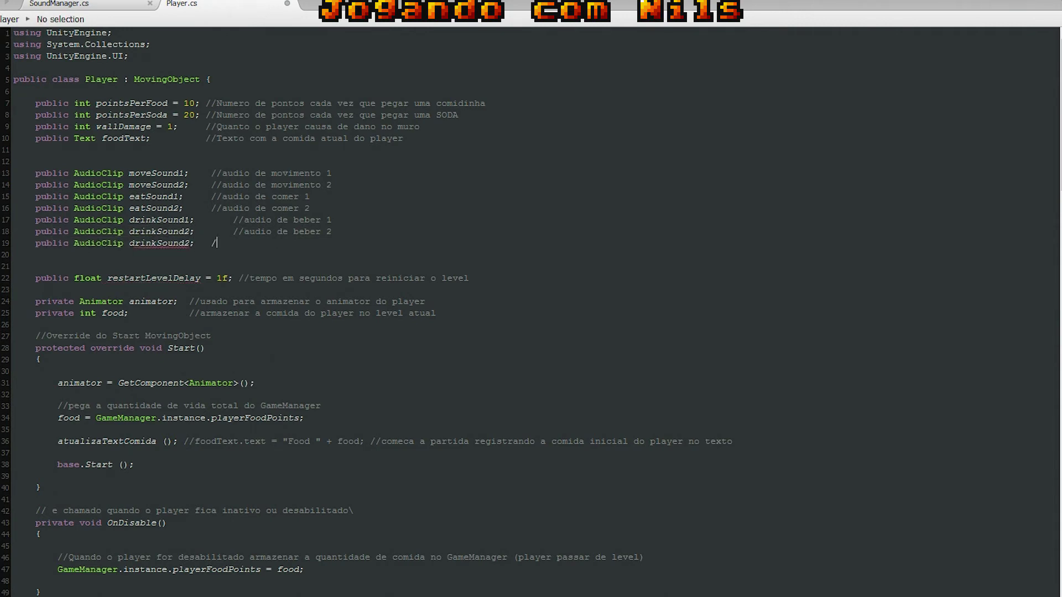
pyautogui.write('/audio de ')
pyautogui.write('derrota!')
pyautogui.click(172, 240)
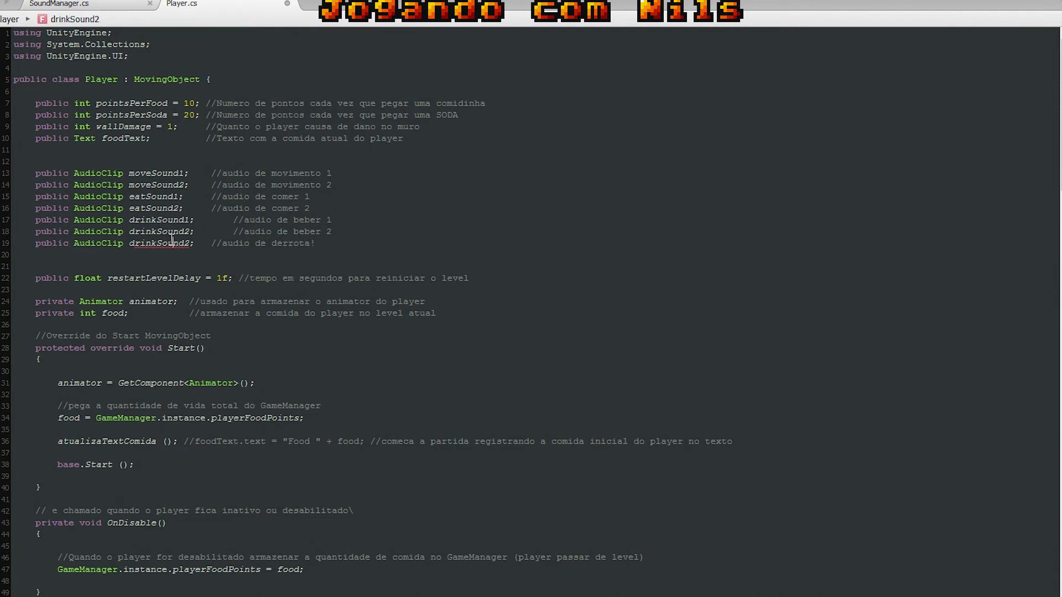
pyautogui.write('gam')
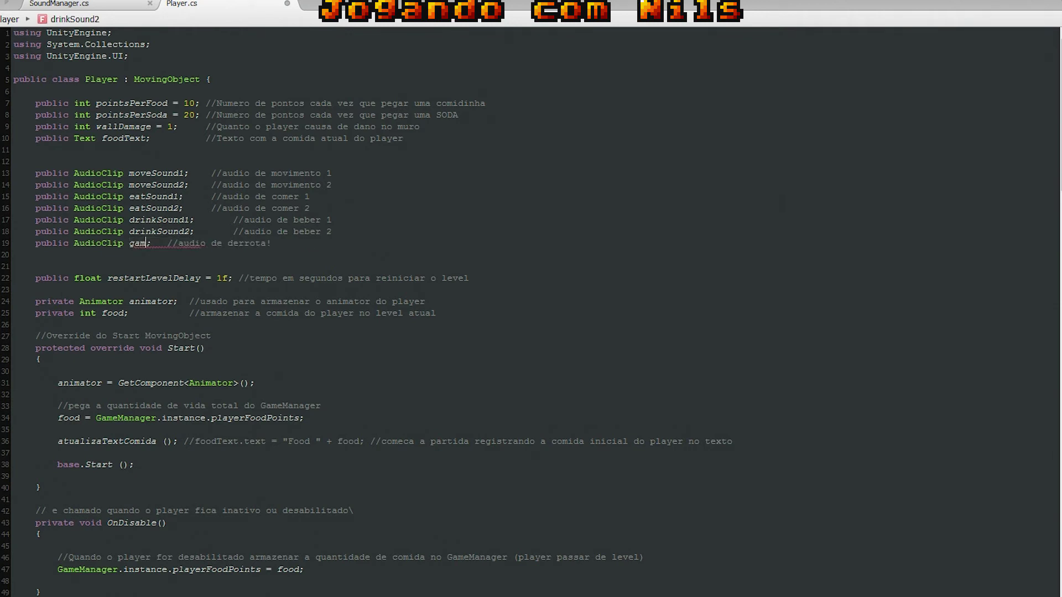
pyautogui.write('eOverS')
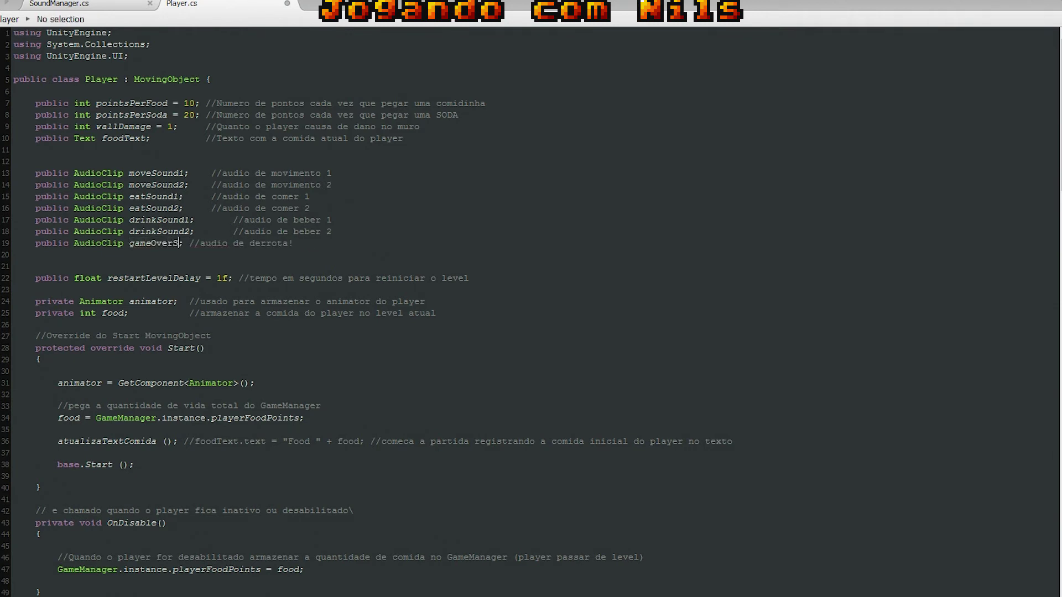
pyautogui.write('ound')
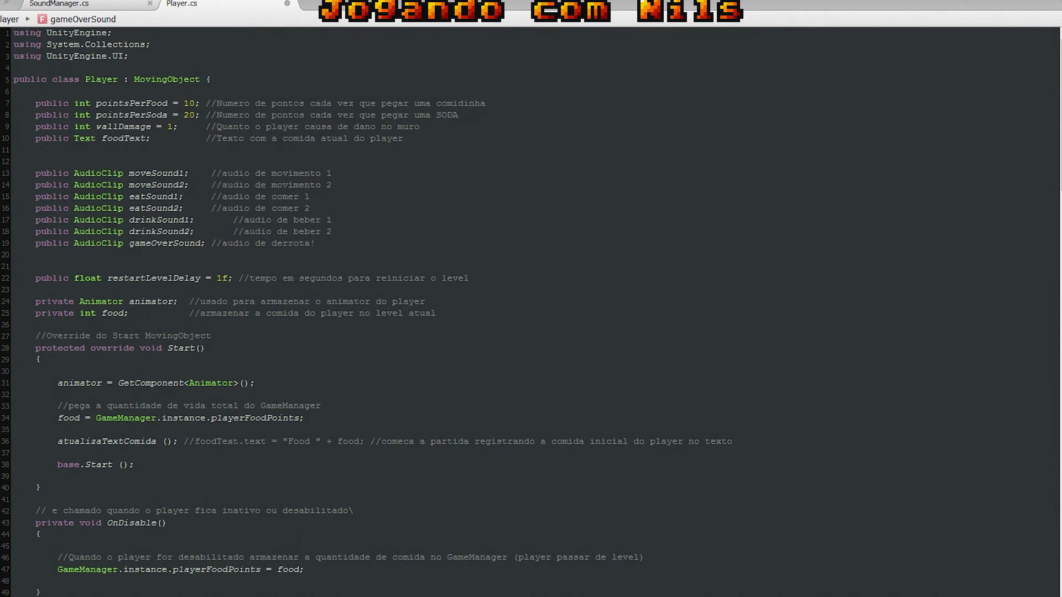
pyautogui.click(303, 278)
pyautogui.scroll(-15, 242, 354)
pyautogui.scroll(4, 246, 357)
pyautogui.scroll(-2, 251, 359)
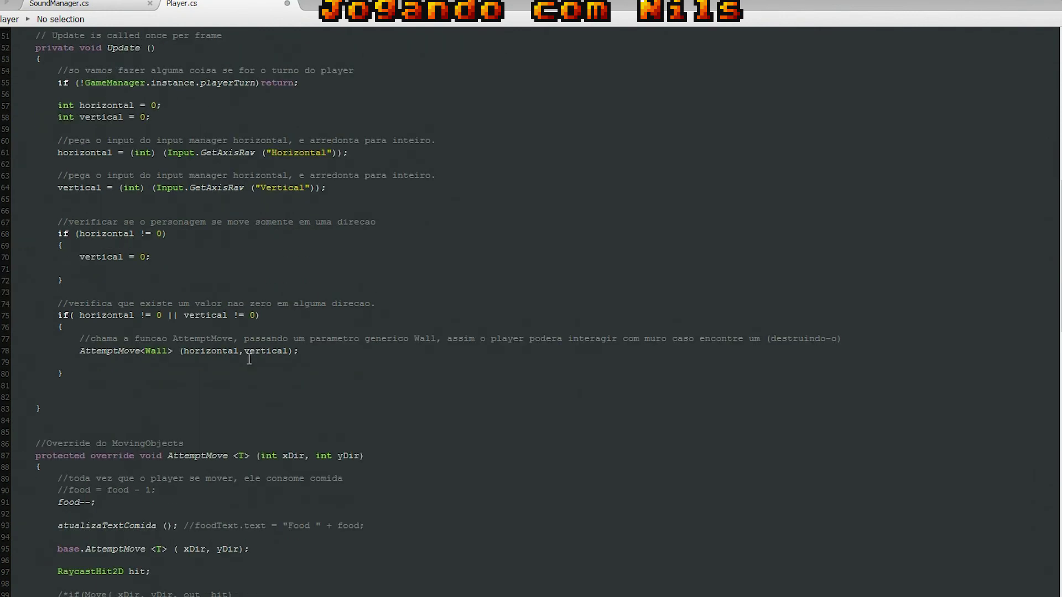
pyautogui.scroll(-9, 252, 359)
pyautogui.scroll(2, 251, 358)
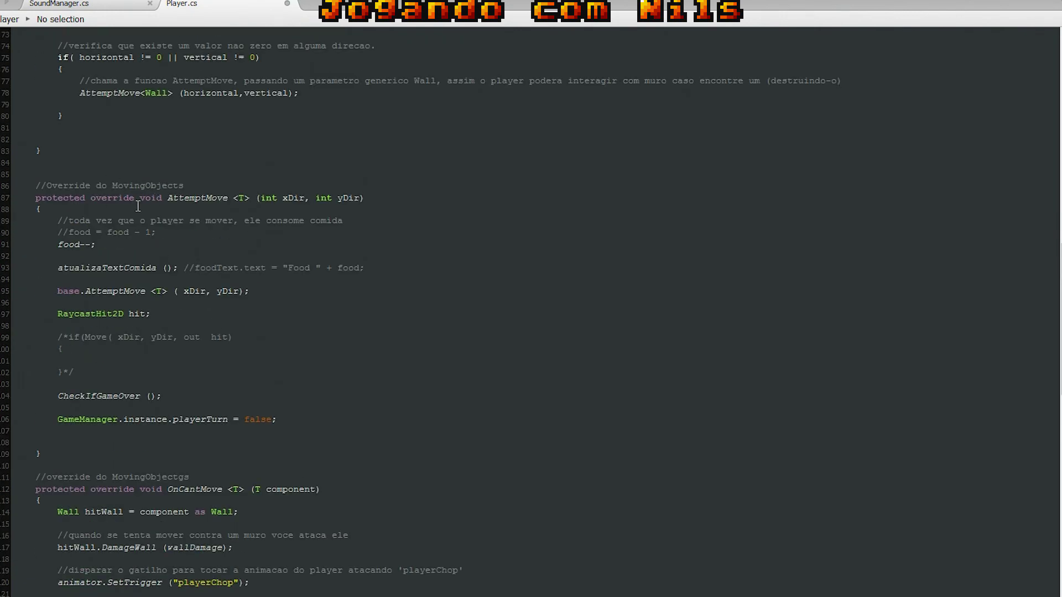
# - Uncomment the if(Move(xDir, yDir, out hit)) block in AttemptMove
pyautogui.moveTo(57, 314); pyautogui.dragTo(163, 315)
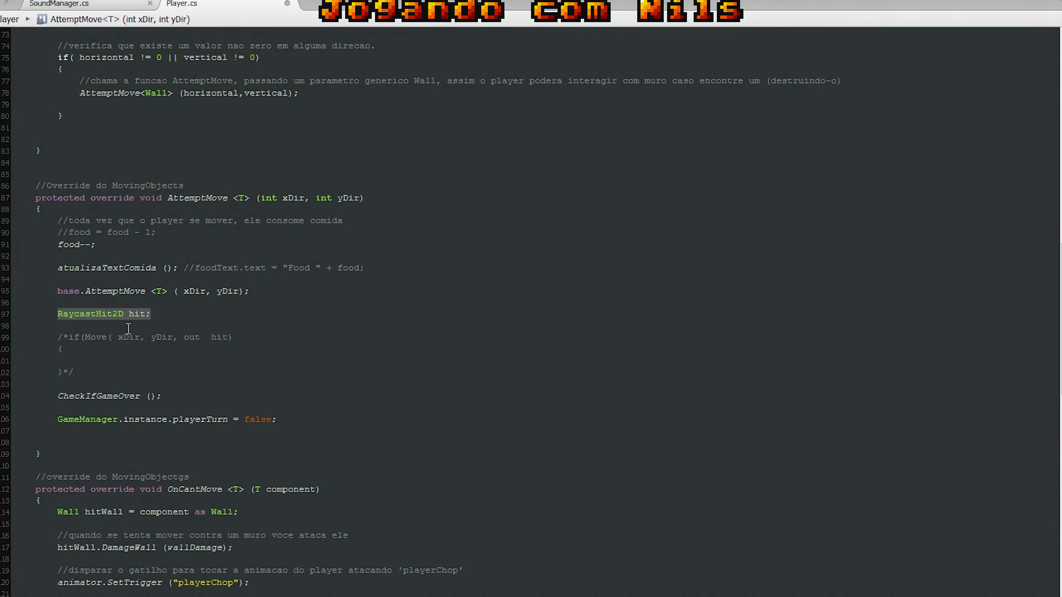
pyautogui.click(58, 337)
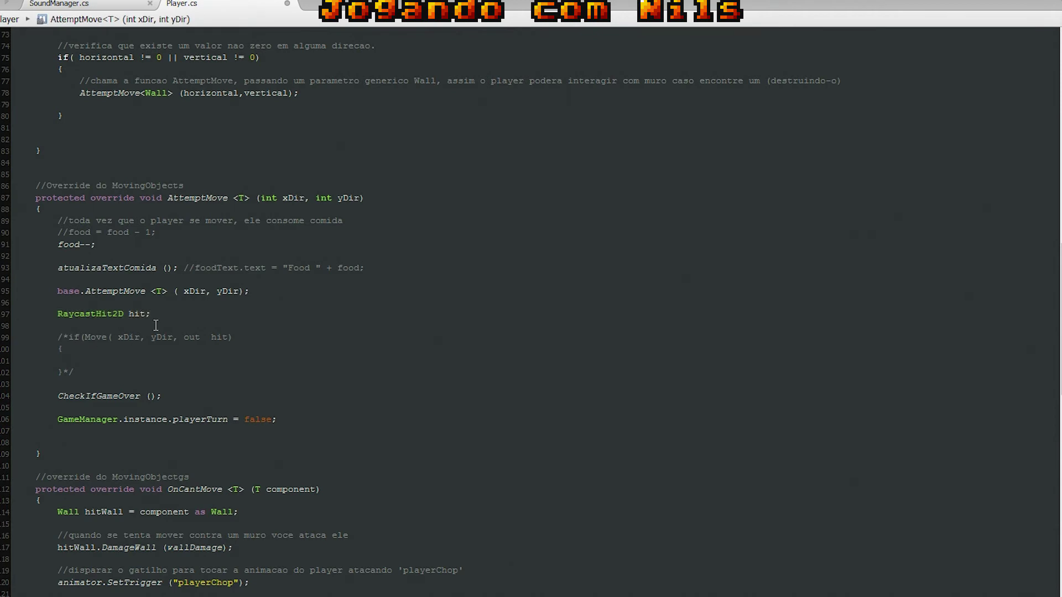
pyautogui.press('Delete')
pyautogui.press('Delete')
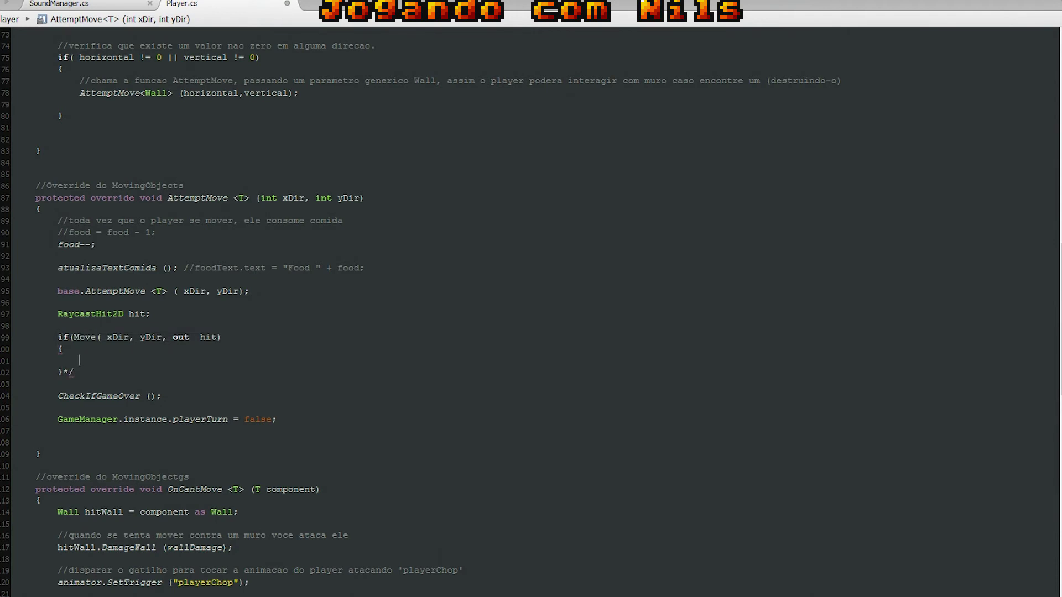
pyautogui.press('Down')
pyautogui.press('Down')
pyautogui.press('Down')
pyautogui.press('Delete')
pyautogui.press('Return')
# - Inside the block, write SoundManager.instance.RandomizeSfx(moveSound1, moveSound2);
pyautogui.press('Return')
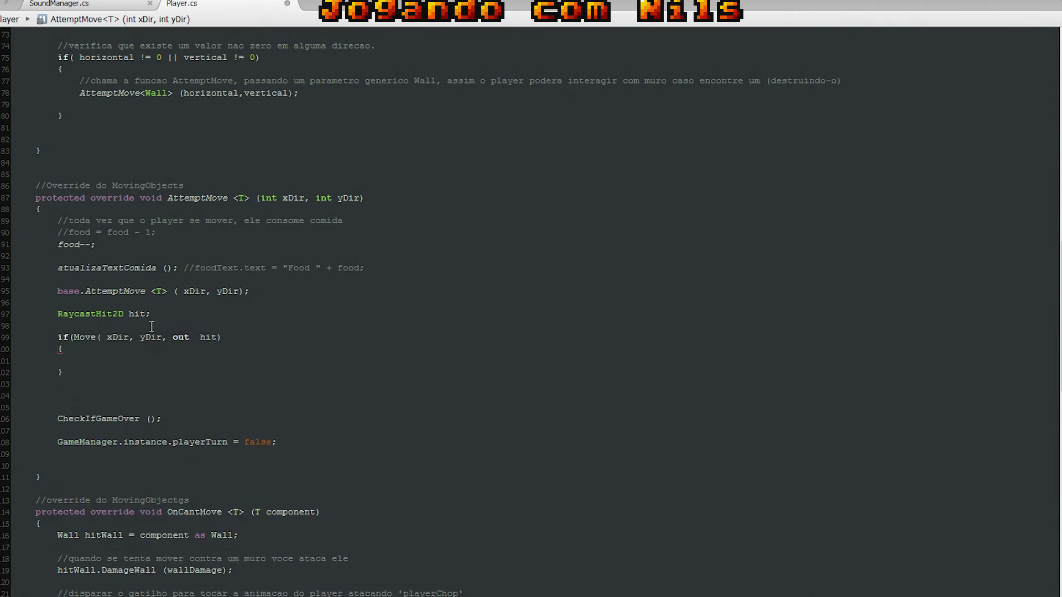
pyautogui.click(77, 338)
pyautogui.press('Down')
pyautogui.press('Down')
pyautogui.write('Soun')
pyautogui.press('Return')
pyautogui.write('.')
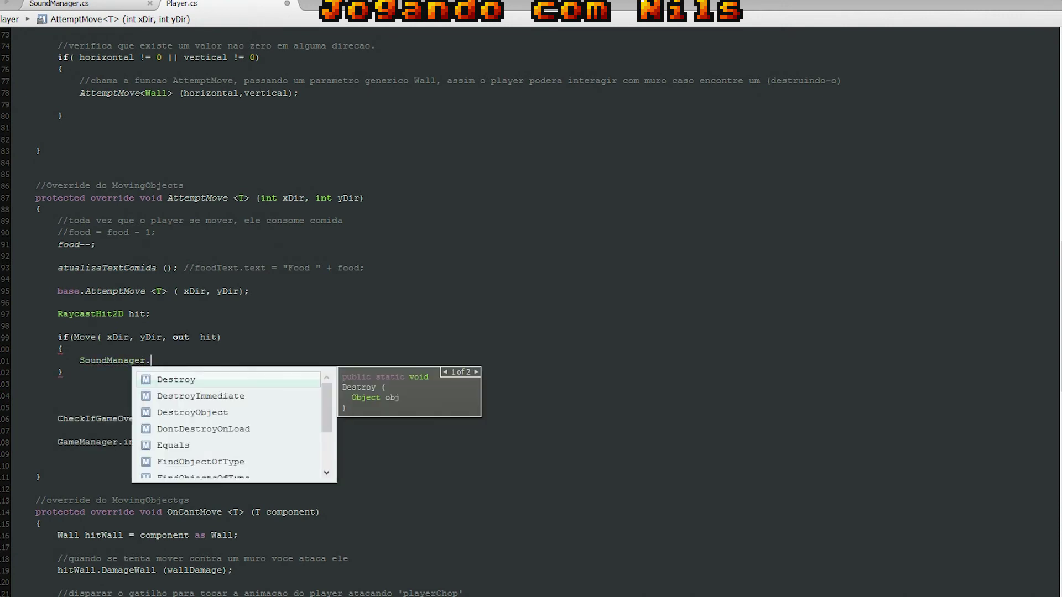
pyautogui.write('in')
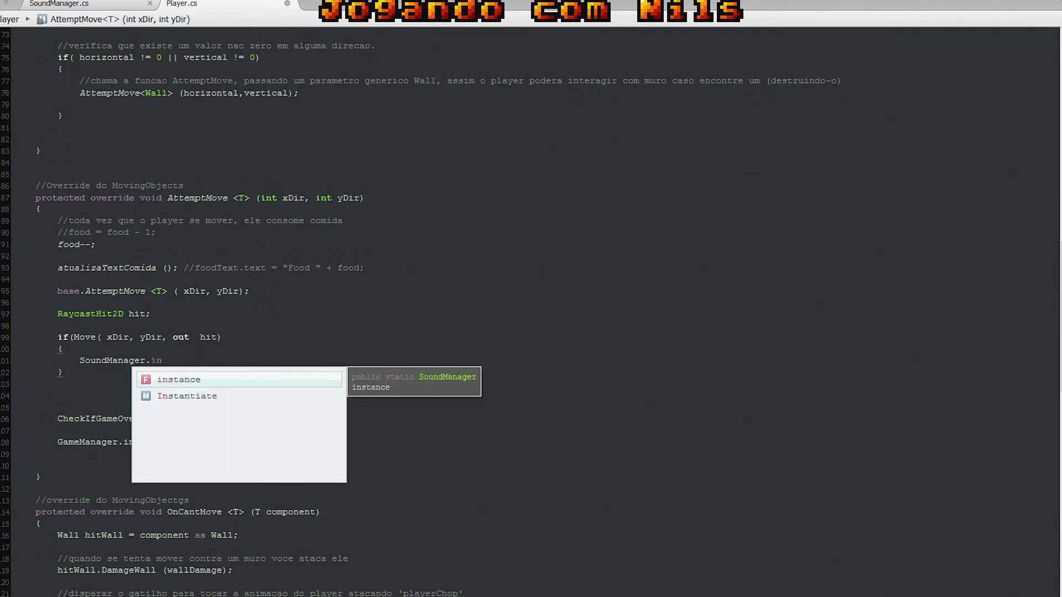
pyautogui.press('Return')
pyautogui.write('.')
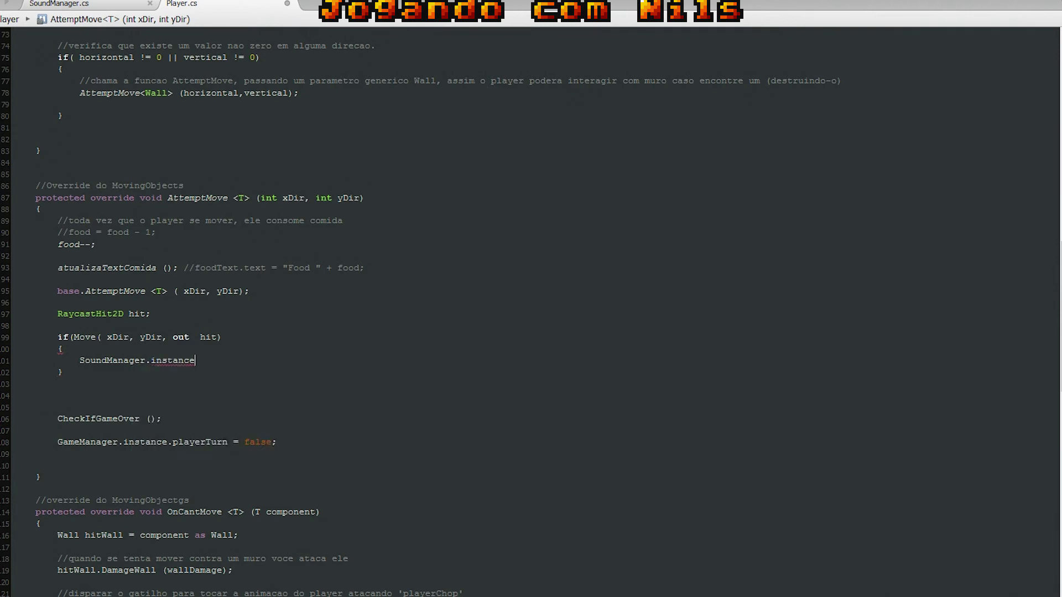
pyautogui.write('Ra')
pyautogui.press('Return')
pyautogui.write('()')
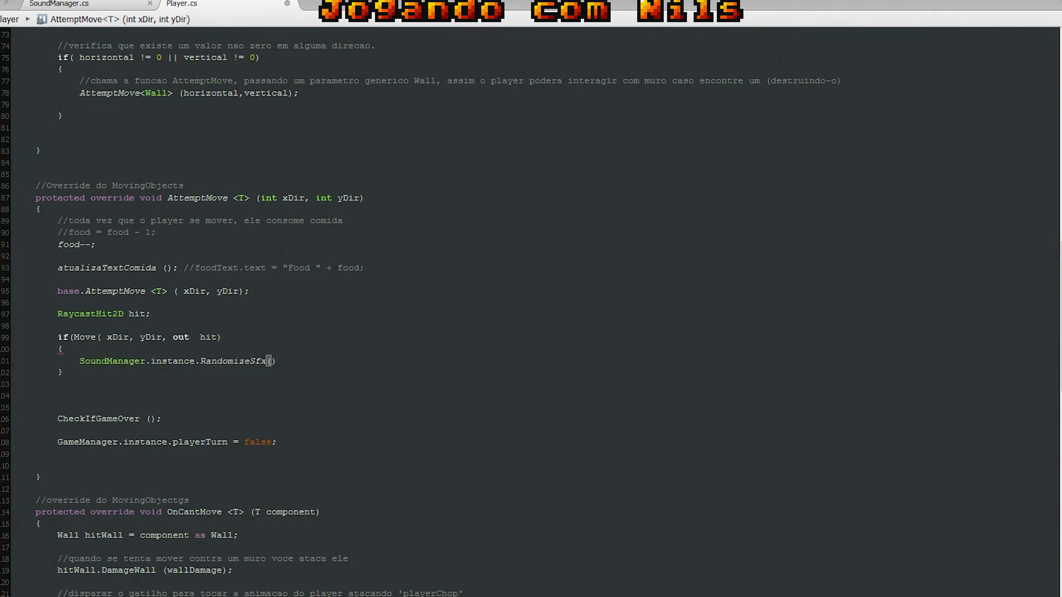
pyautogui.write('move')
pyautogui.click(310, 404)
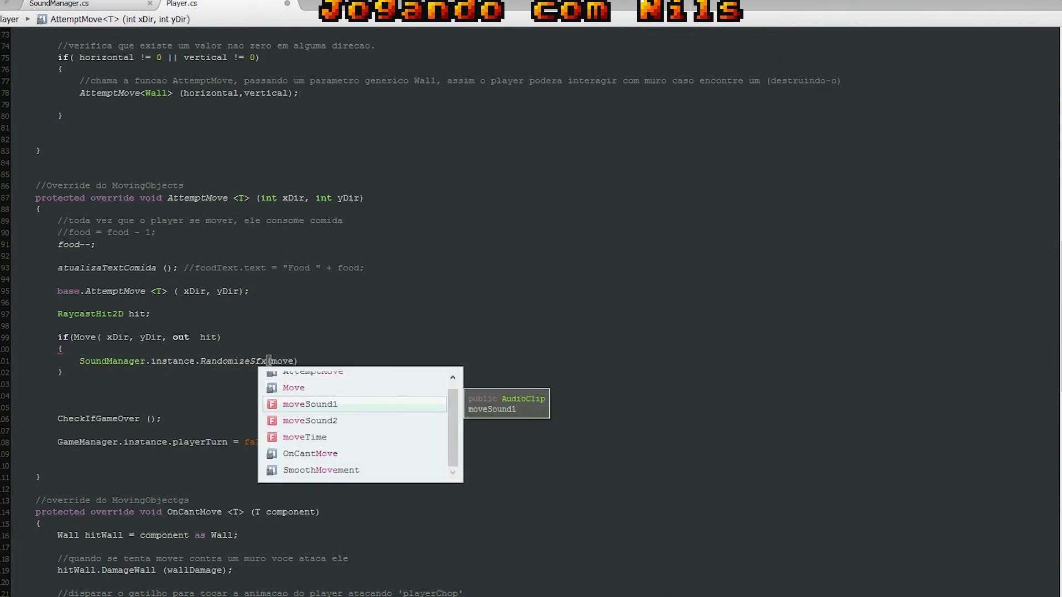
pyautogui.write(',move')
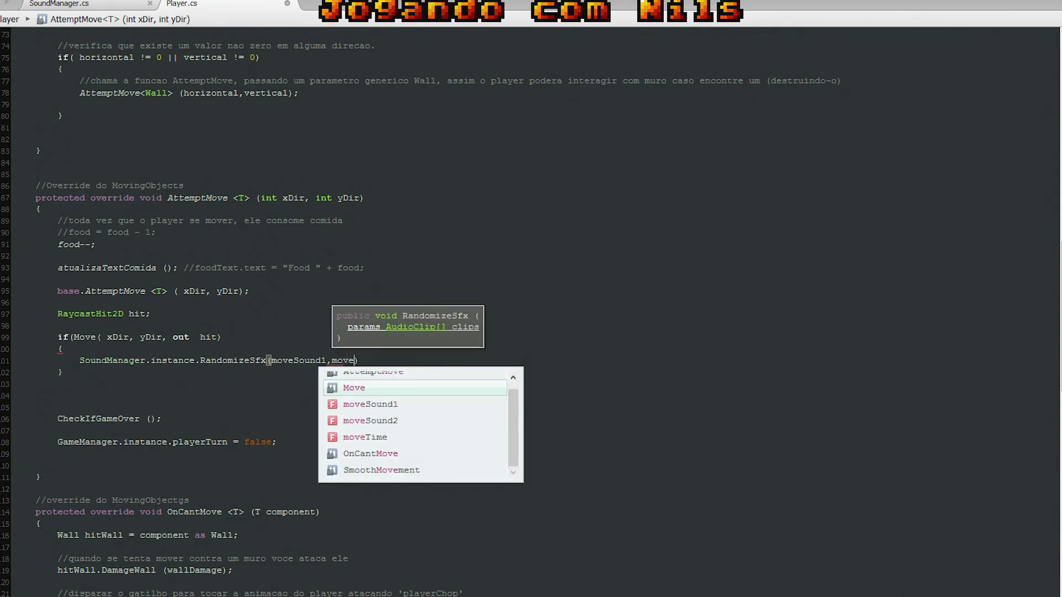
pyautogui.press('Down')
pyautogui.press('Return')
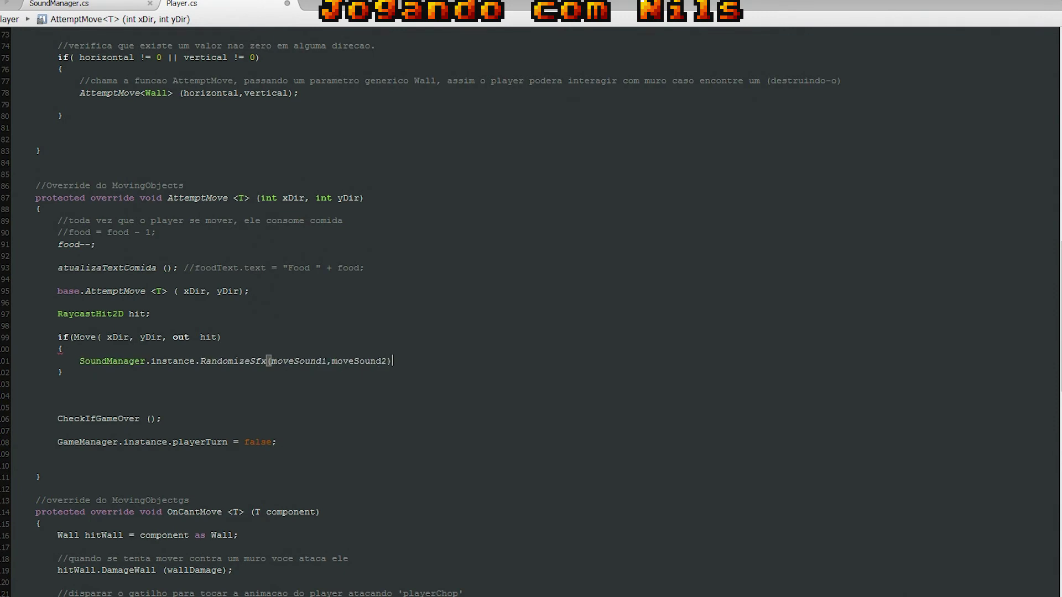
pyautogui.write(';')
# - Add the missing ')' to the Move condition and delete the extra blank lines
pyautogui.moveTo(61, 352)
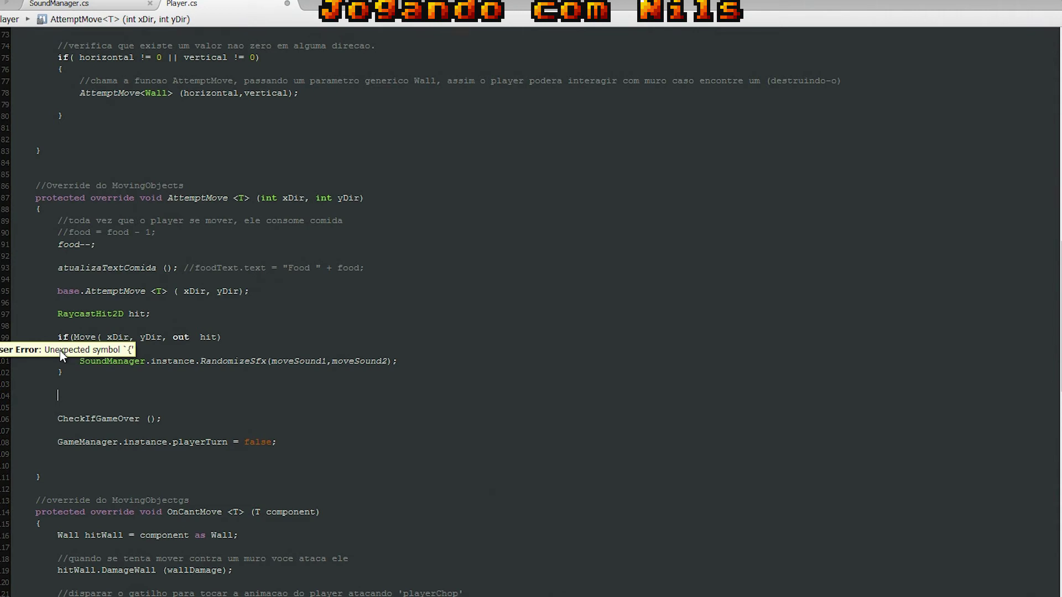
pyautogui.click(231, 339)
pyautogui.write(')')
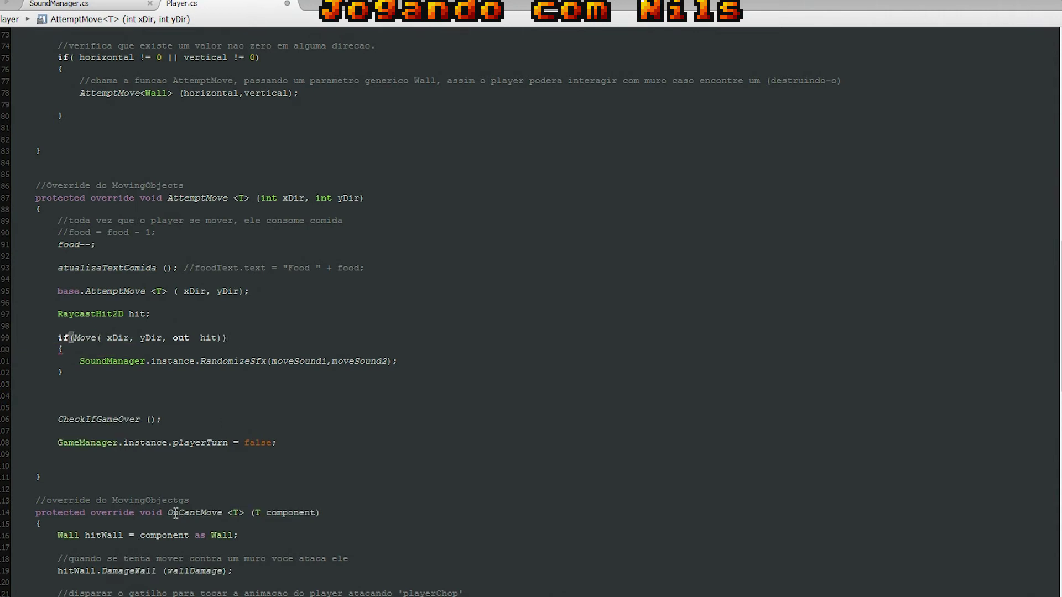
pyautogui.click(219, 382)
pyautogui.press('Up')
pyautogui.press('Delete')
pyautogui.press('Delete')
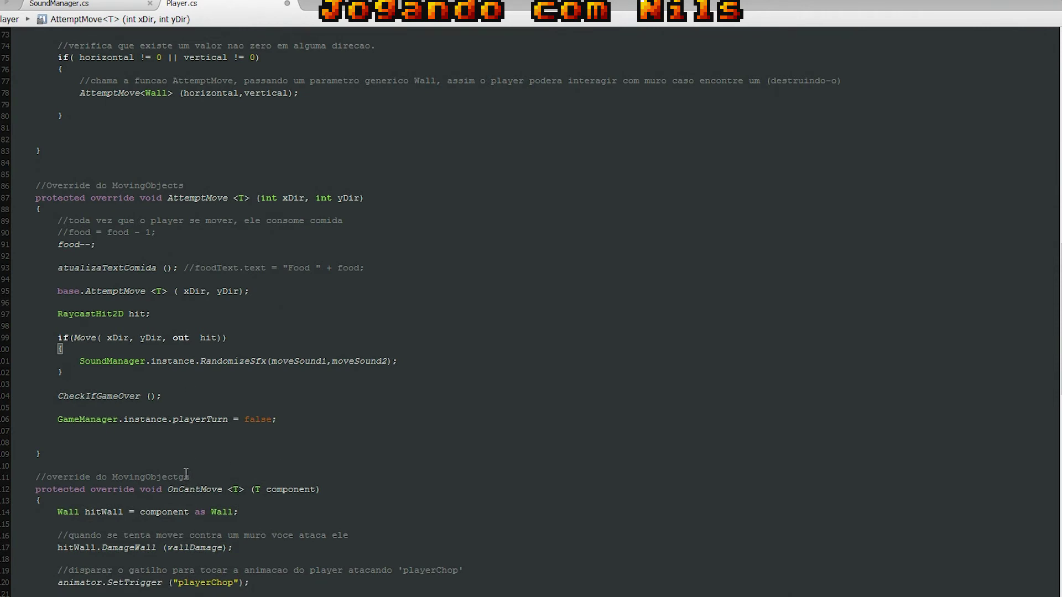
# - Select and copy the move-sound RandomizeSfx statement on line 101
pyautogui.scroll(-2, 186, 474)
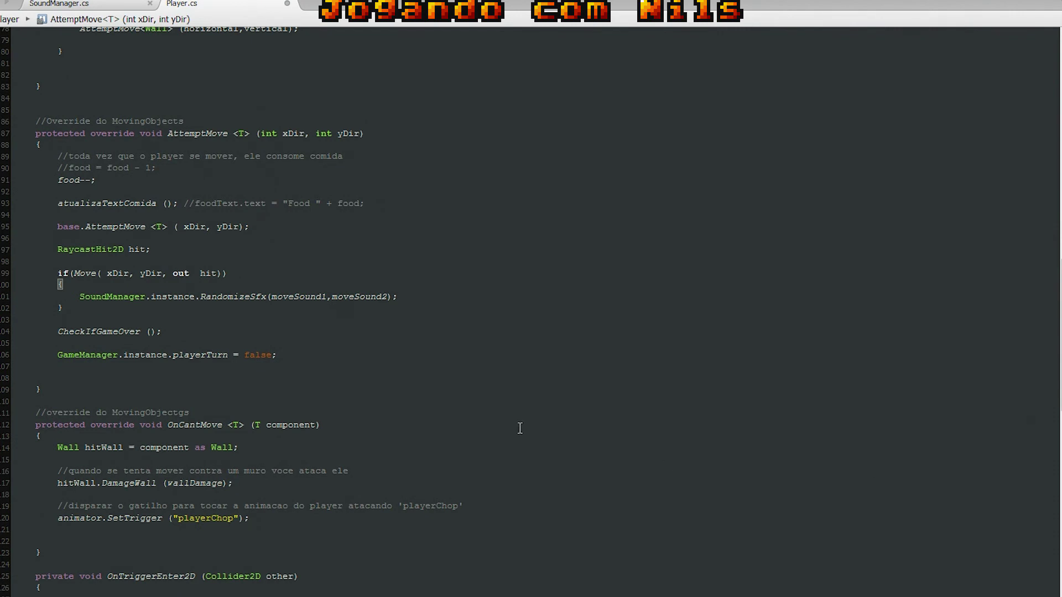
pyautogui.scroll(-11, 520, 428)
pyautogui.scroll(-7, 559, 457)
pyautogui.scroll(4, 561, 462)
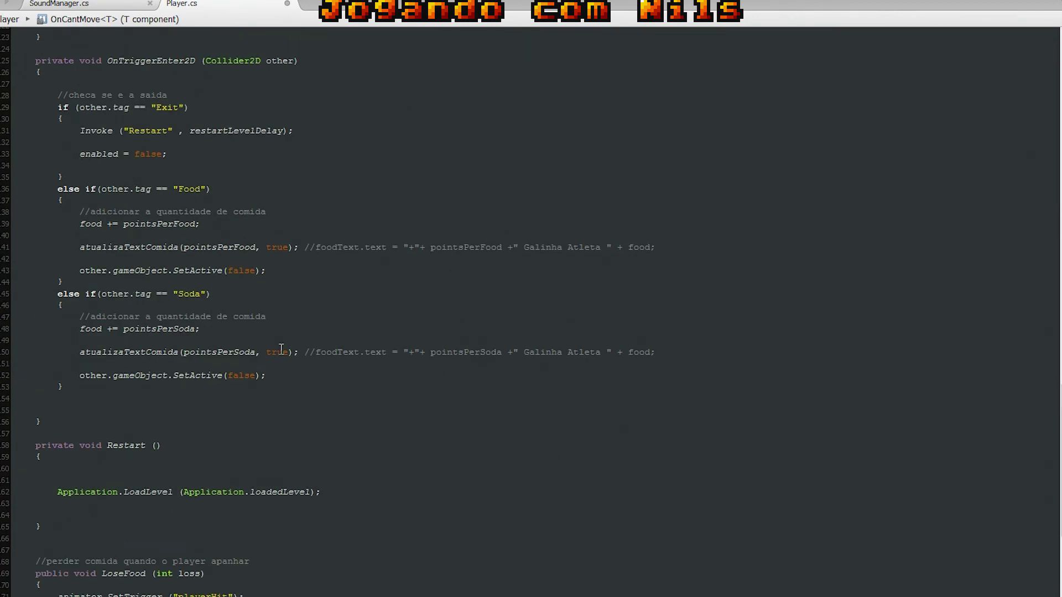
pyautogui.moveTo(281, 348)
pyautogui.scroll(7, 301, 349)
pyautogui.scroll(6, 298, 348)
pyautogui.click(145, 230)
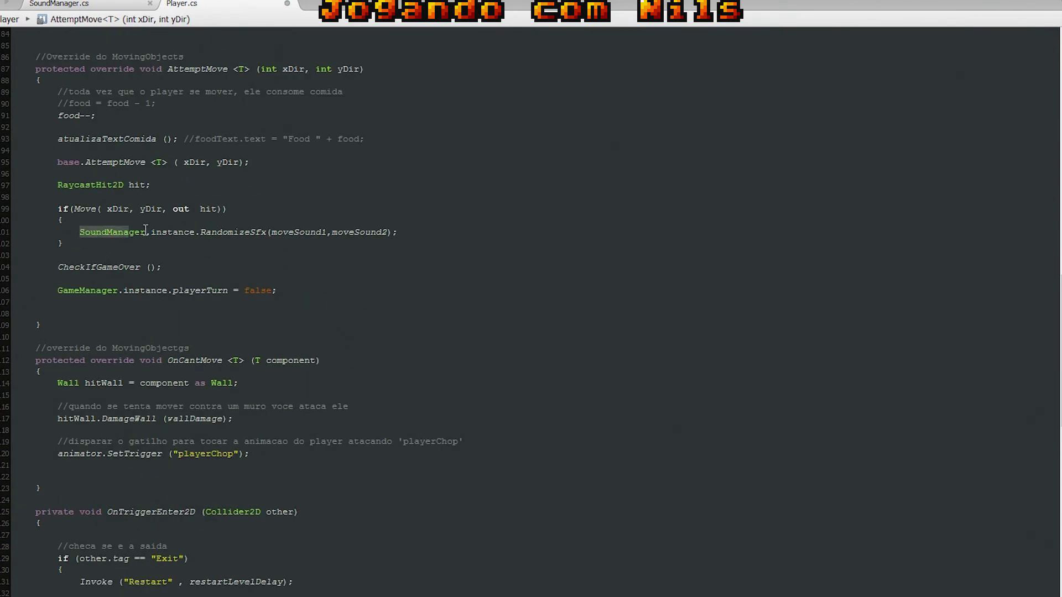
pyautogui.moveTo(145, 229); pyautogui.dragTo(398, 233)
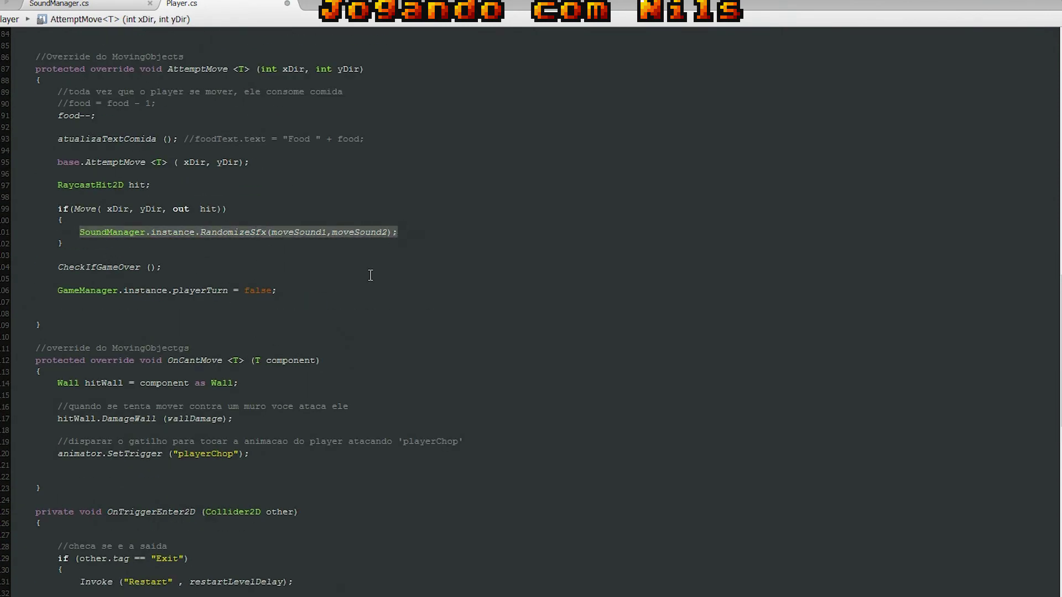
pyautogui.scroll(-11, 344, 351)
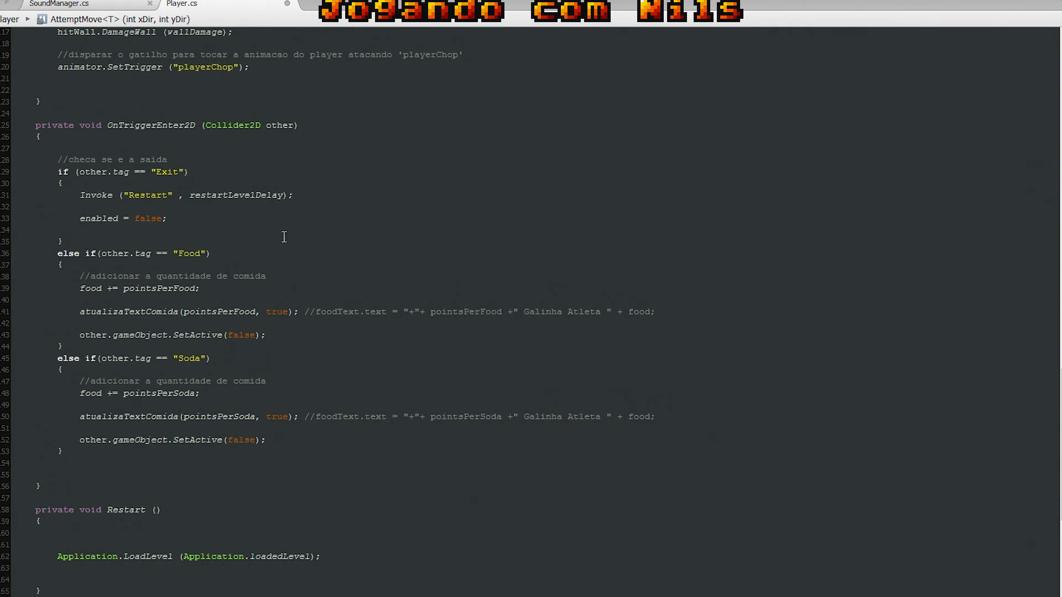
# - Paste it into the Food branch as RandomizeSfx(eatSound1, eatSound2)
pyautogui.click(174, 303)
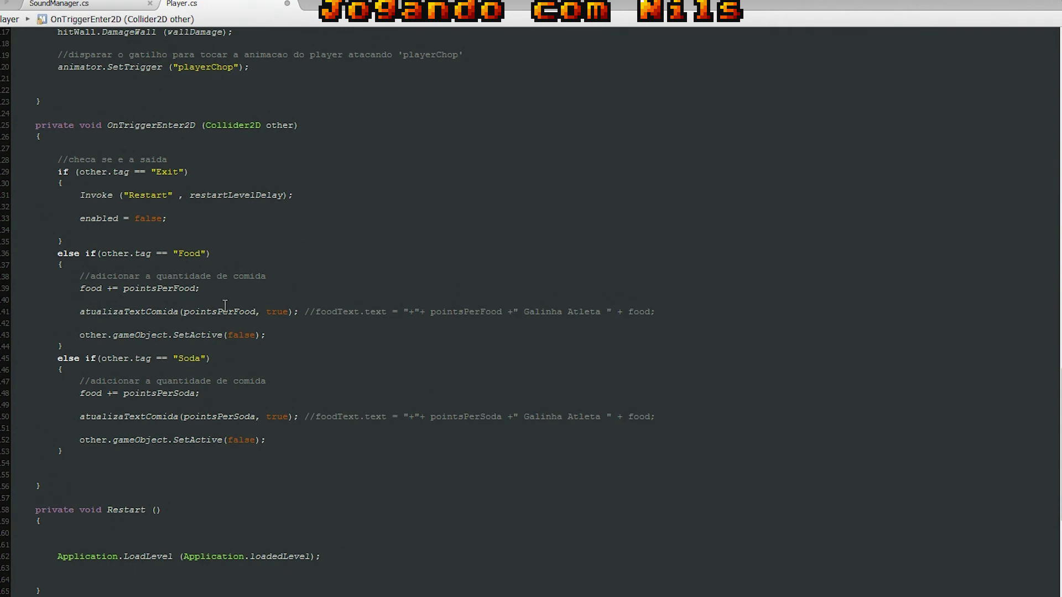
pyautogui.write('SoundManager.instance.RandomizeSfx(moveSound1,moveSound2);')
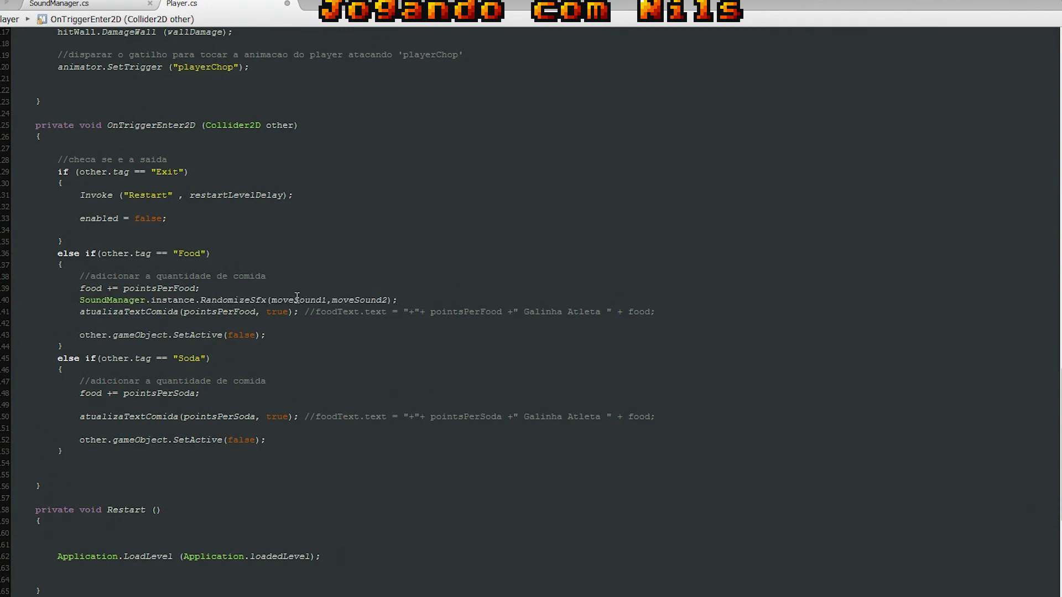
pyautogui.write('e')
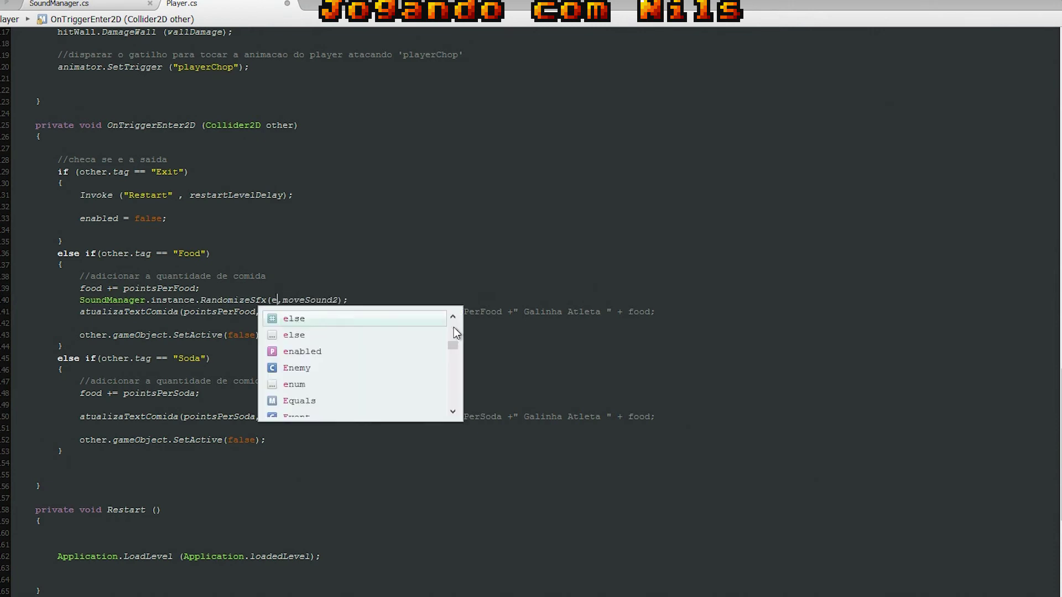
pyautogui.write('atS')
pyautogui.press('Return')
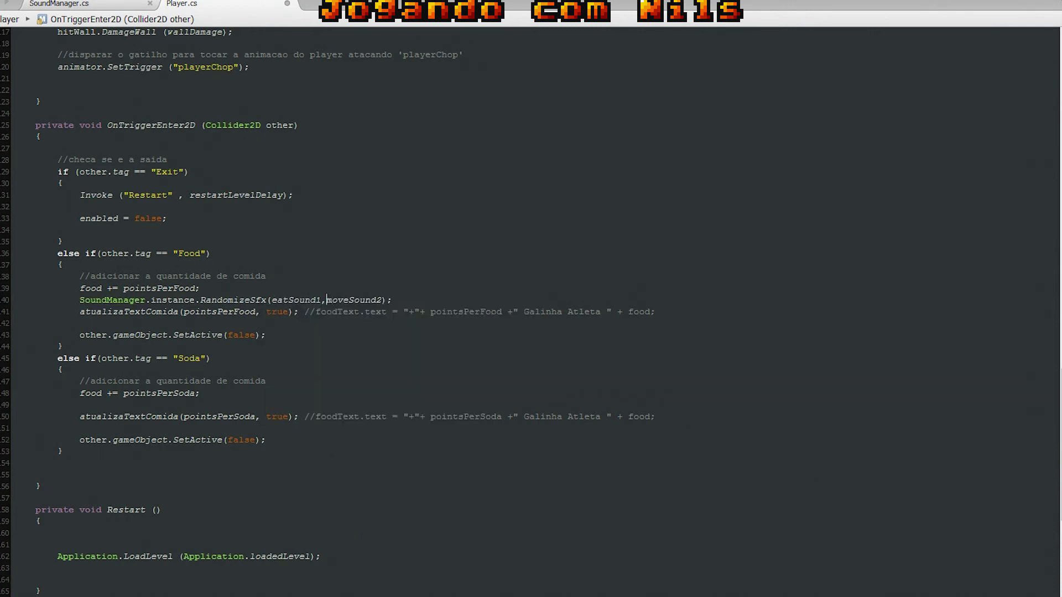
pyautogui.moveTo(327, 299); pyautogui.dragTo(382, 300)
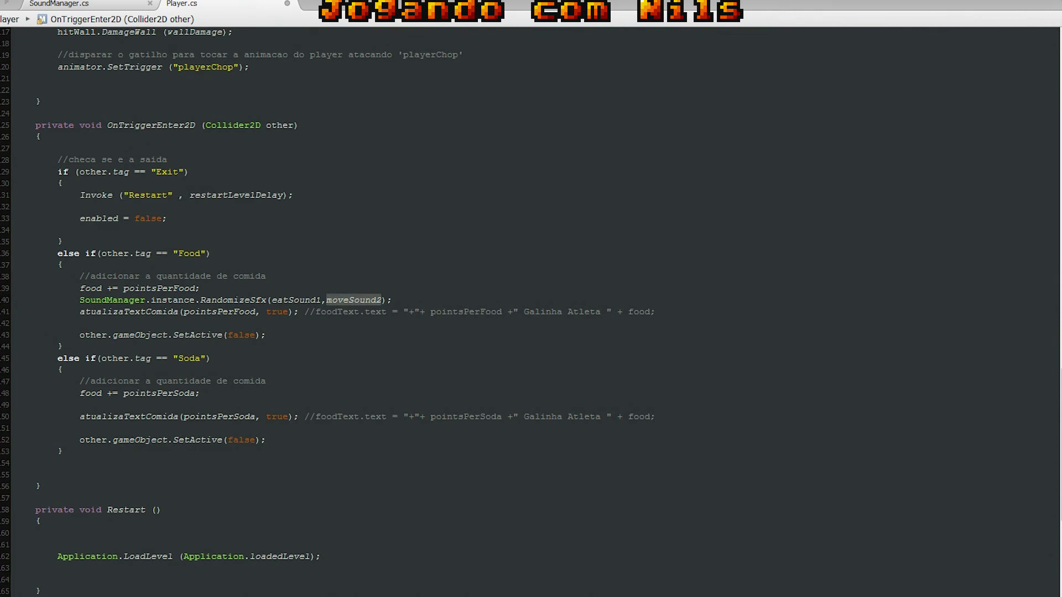
pyautogui.write('eat')
pyautogui.press('Down')
pyautogui.press('Return')
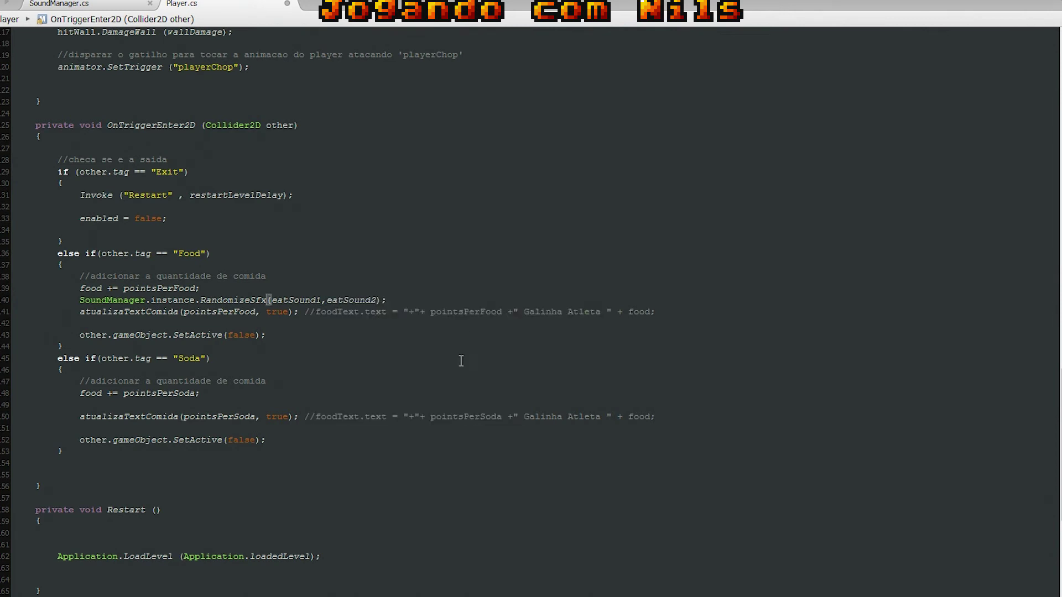
# - Paste it into the Soda branch as RandomizeSfx(drinkSound1, drinkSound2)
pyautogui.click(206, 405)
pyautogui.write('SoundManager.instance.RandomizeSfx(moveSound1,moveSound2);')
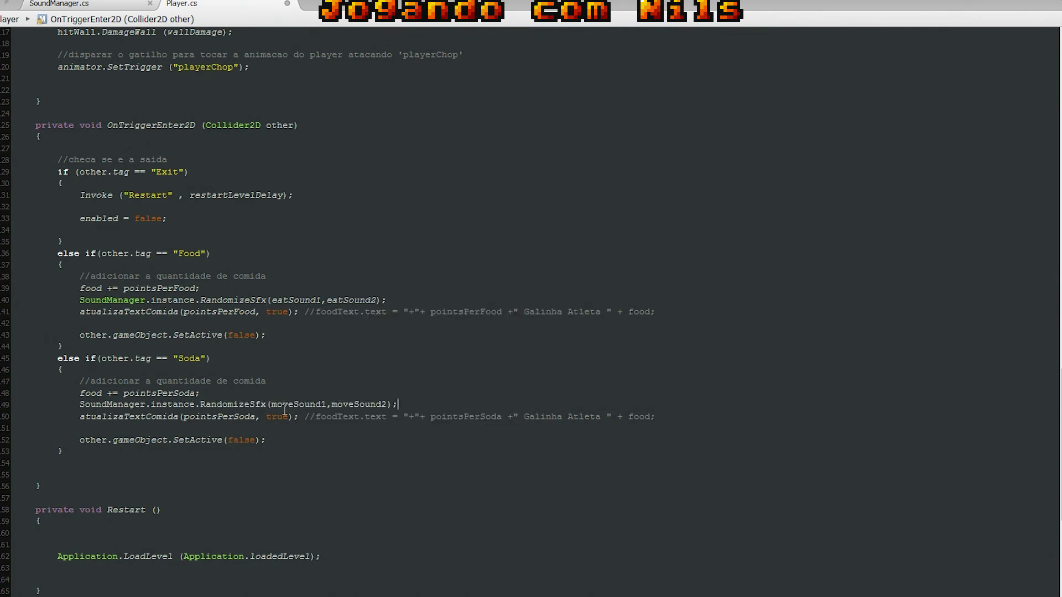
pyautogui.doubleClick(285, 406)
pyautogui.write('dri')
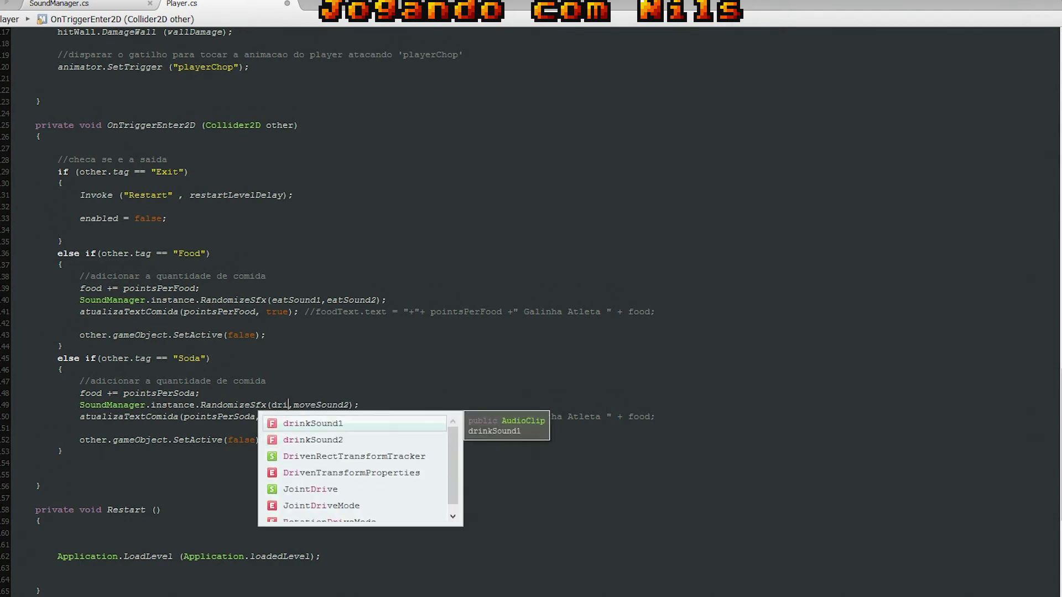
pyautogui.press('Return')
pyautogui.doubleClick(339, 405)
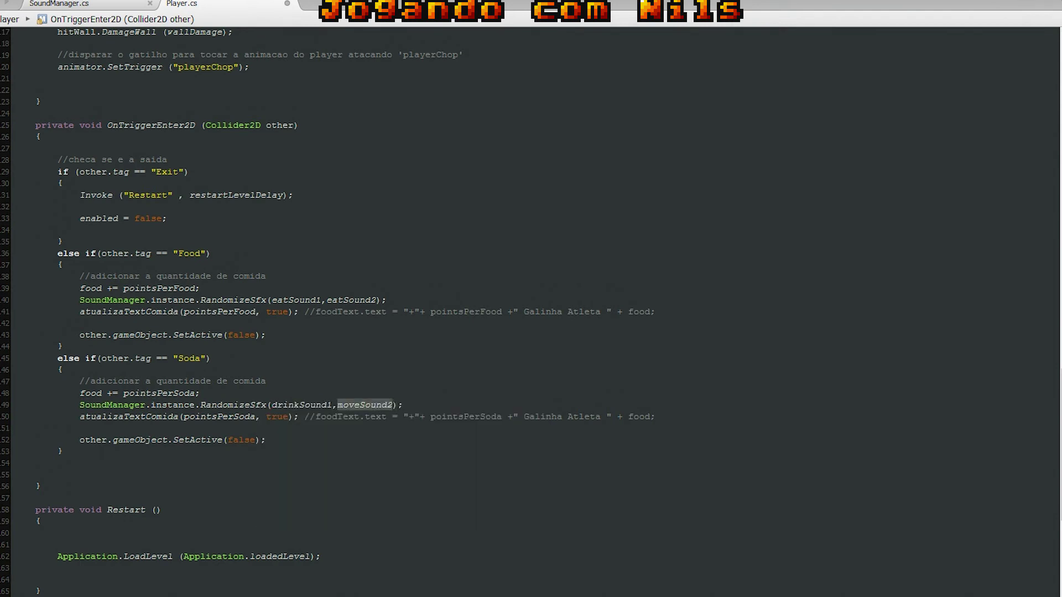
pyautogui.write('dri')
pyautogui.press('Down')
pyautogui.press('Return')
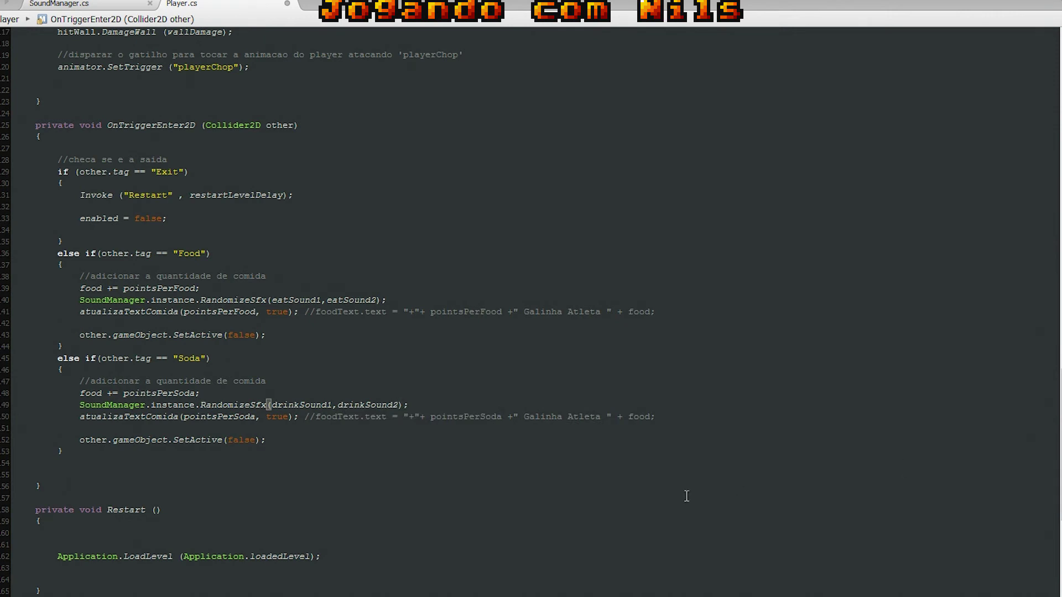
pyautogui.scroll(-10, 495, 482)
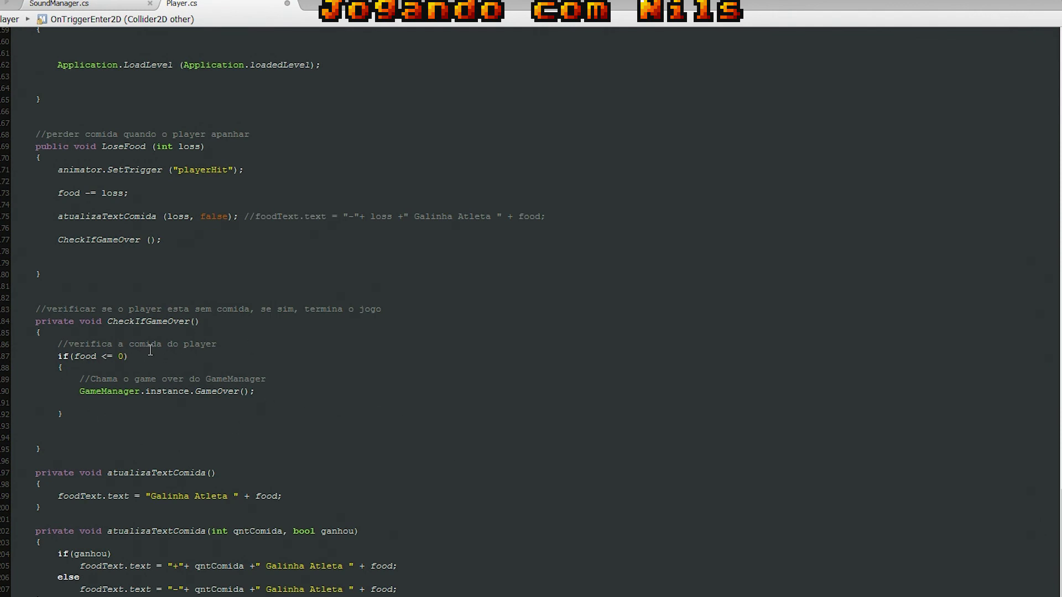
# - In the game-over block, change the pasted call to PlaySingle(gameOverSound)
pyautogui.click(136, 367)
pyautogui.press('Return')
pyautogui.press('Return')
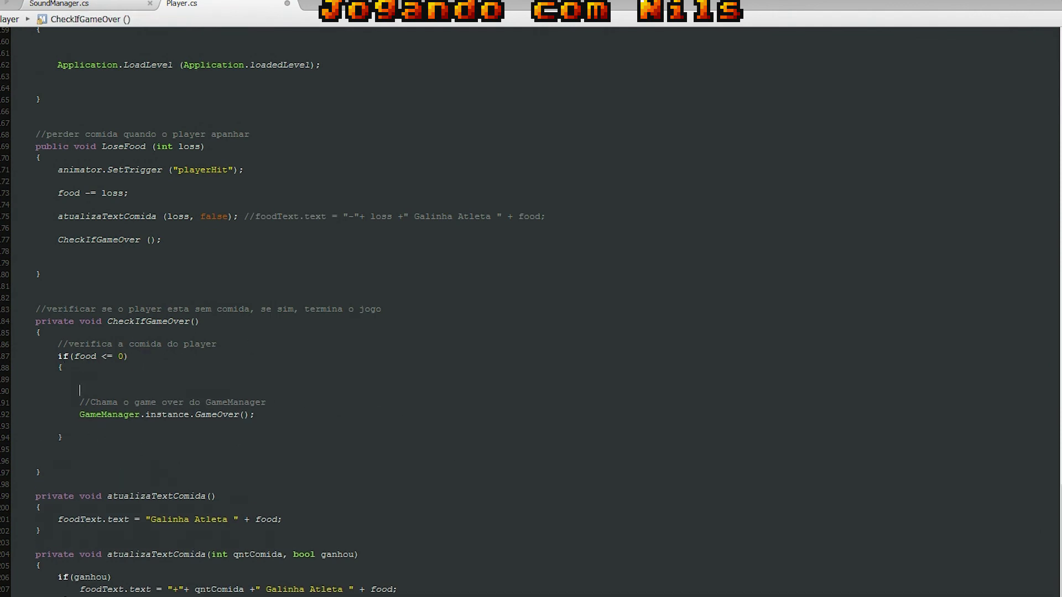
pyautogui.press('Return')
pyautogui.press('Return')
pyautogui.press('Up')
pyautogui.press('Up')
pyautogui.write('SoundManager.instance.RandomizeSfx(moveSound1,moveSound2);')
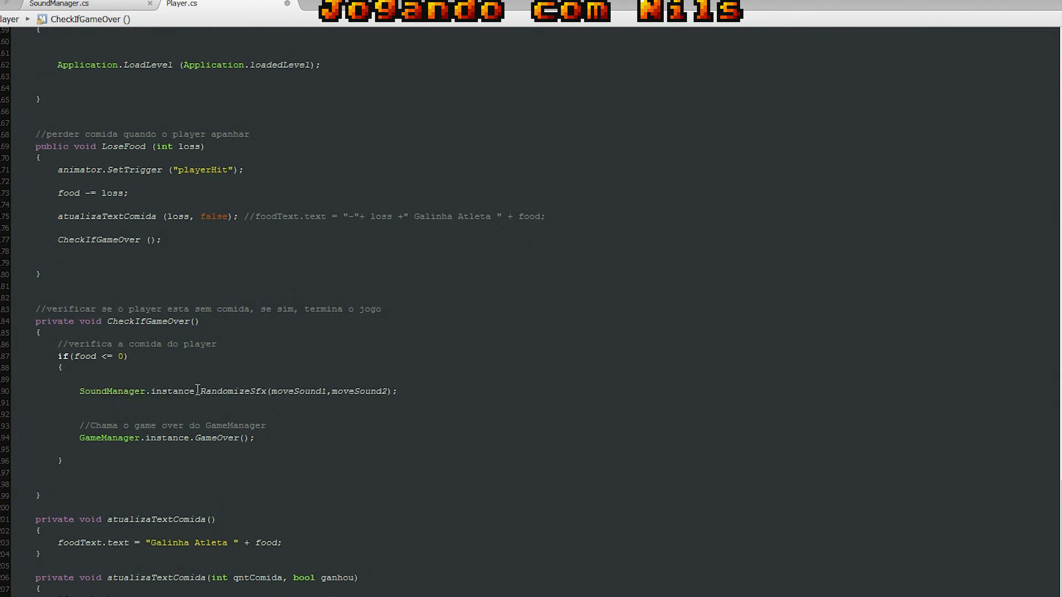
pyautogui.moveTo(200, 391); pyautogui.dragTo(392, 391)
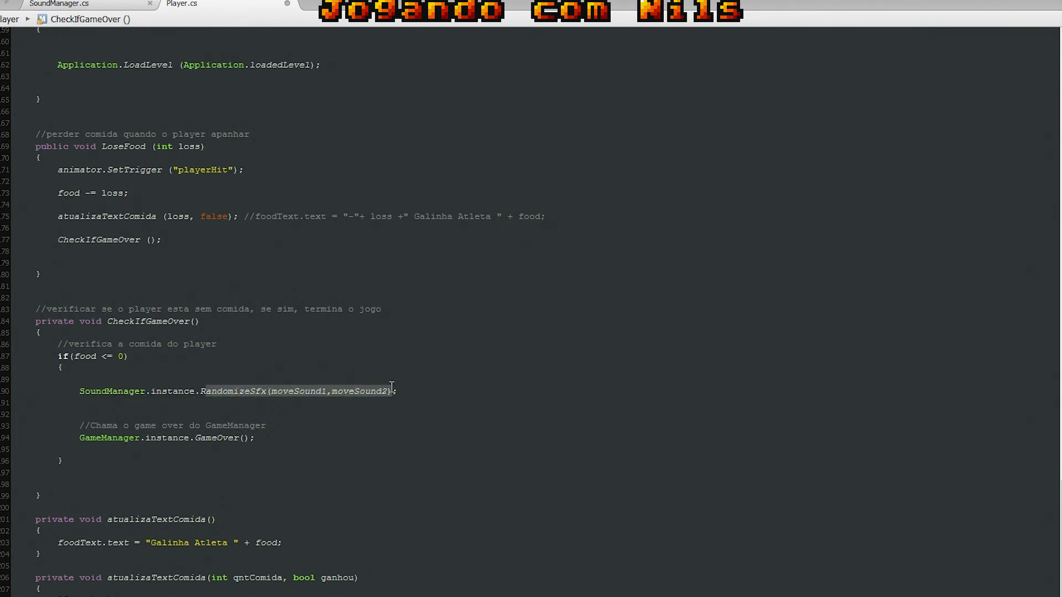
pyautogui.press('BackSpace')
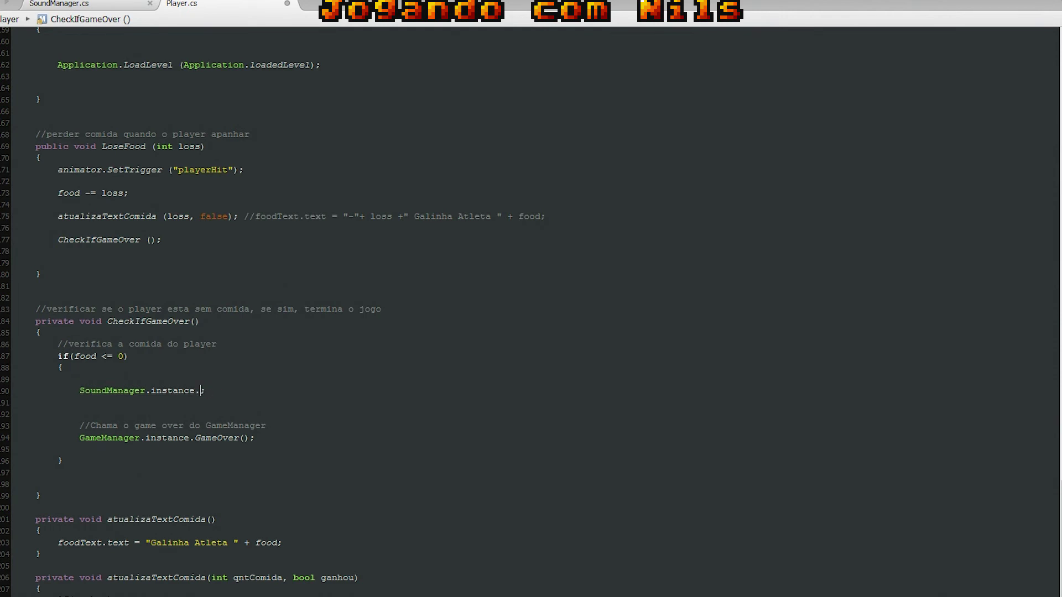
pyautogui.write('Play')
pyautogui.press('Return')
pyautogui.write('(')
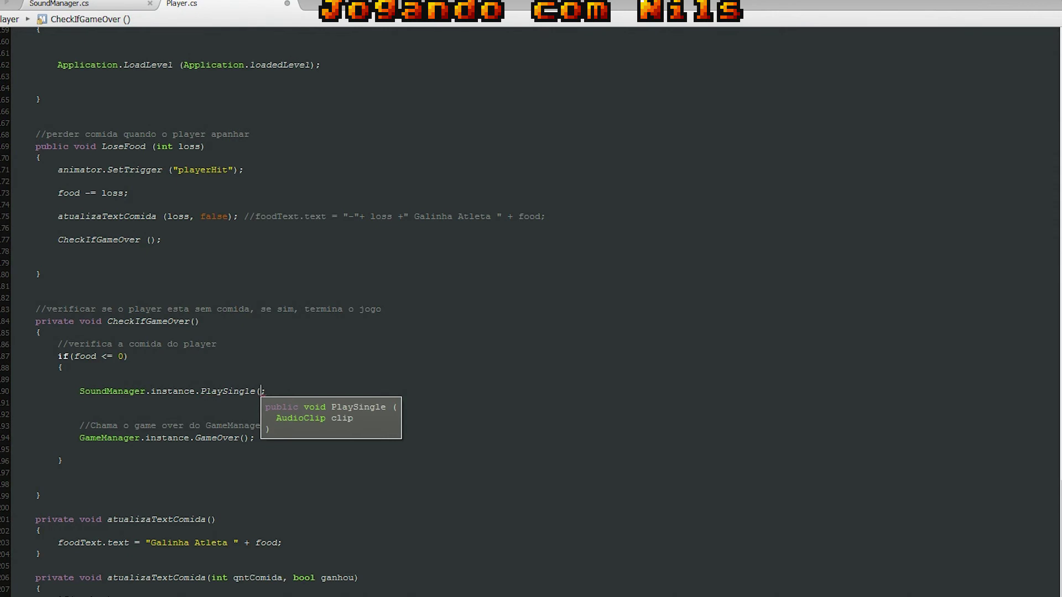
pyautogui.write('game')
pyautogui.press('Down')
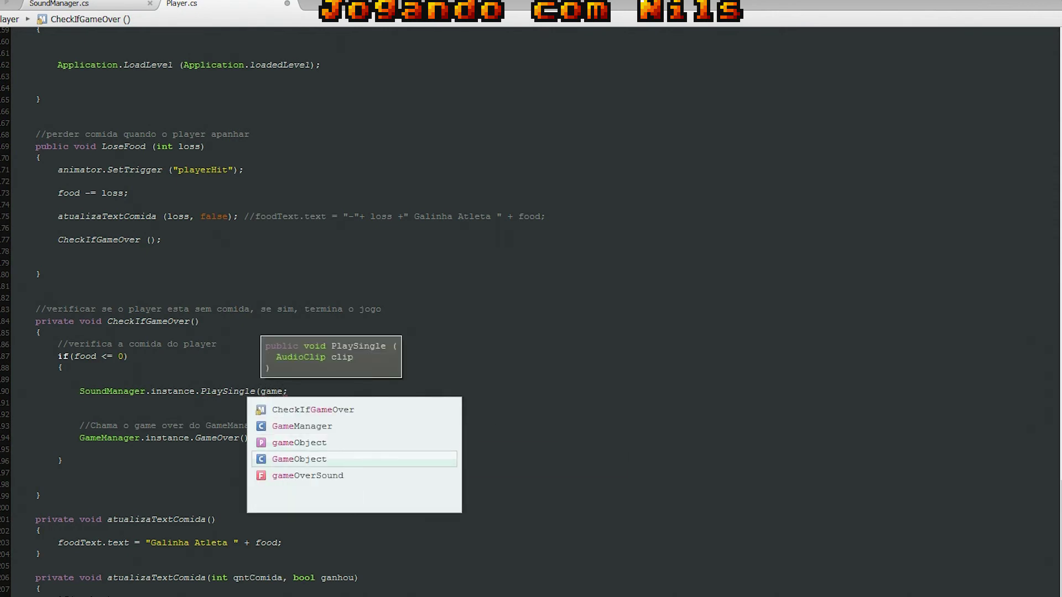
pyautogui.press('Down')
pyautogui.press('Return')
pyautogui.write(')')
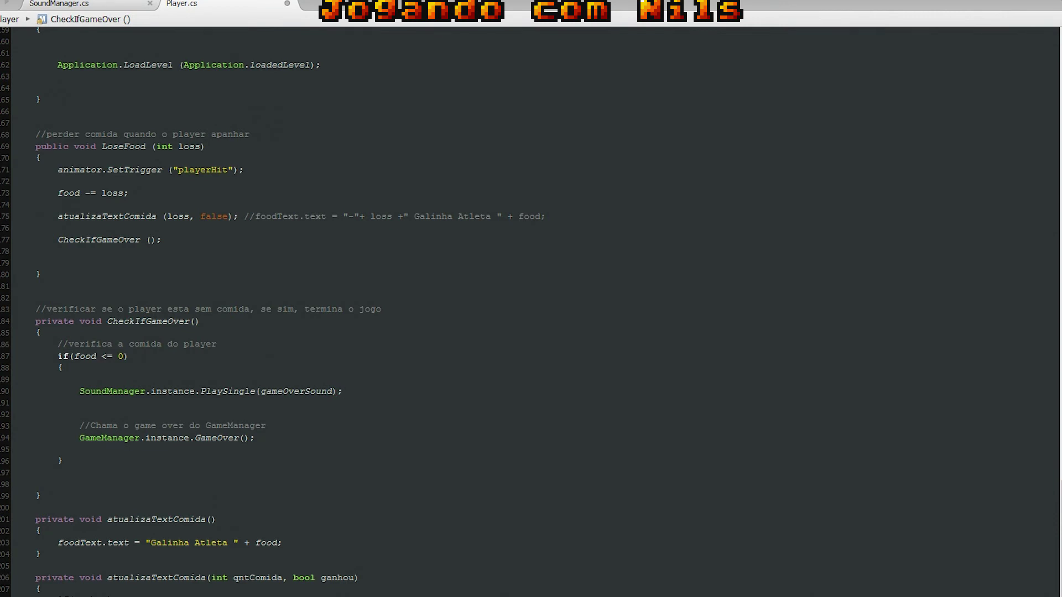
# - Add SoundManager.instance.musicSource.Stop(); on the next line to stop the background music
pyautogui.press('Return')
pyautogui.press('Return')
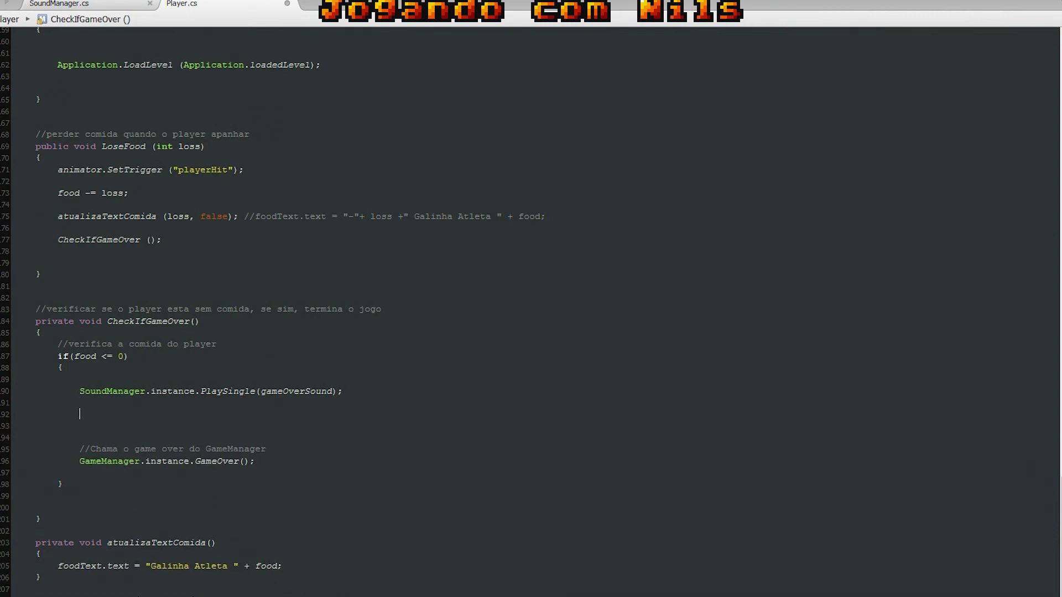
pyautogui.write('SoundManager.instance.RandomizeSfx(moveSound1,moveSound2);')
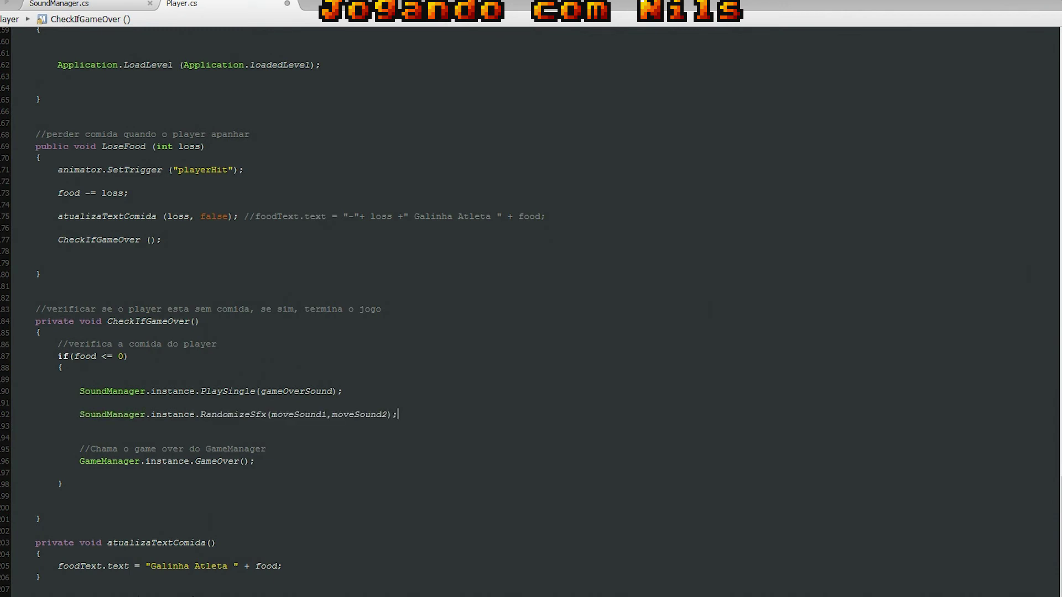
pyautogui.press('BackSpace')
pyautogui.press('BackSpace')
pyautogui.press('BackSpace')
pyautogui.press('BackSpace')
pyautogui.press('BackSpace')
pyautogui.press('BackSpace')
pyautogui.press('BackSpace')
pyautogui.press('BackSpace')
pyautogui.press('BackSpace')
pyautogui.press('BackSpace')
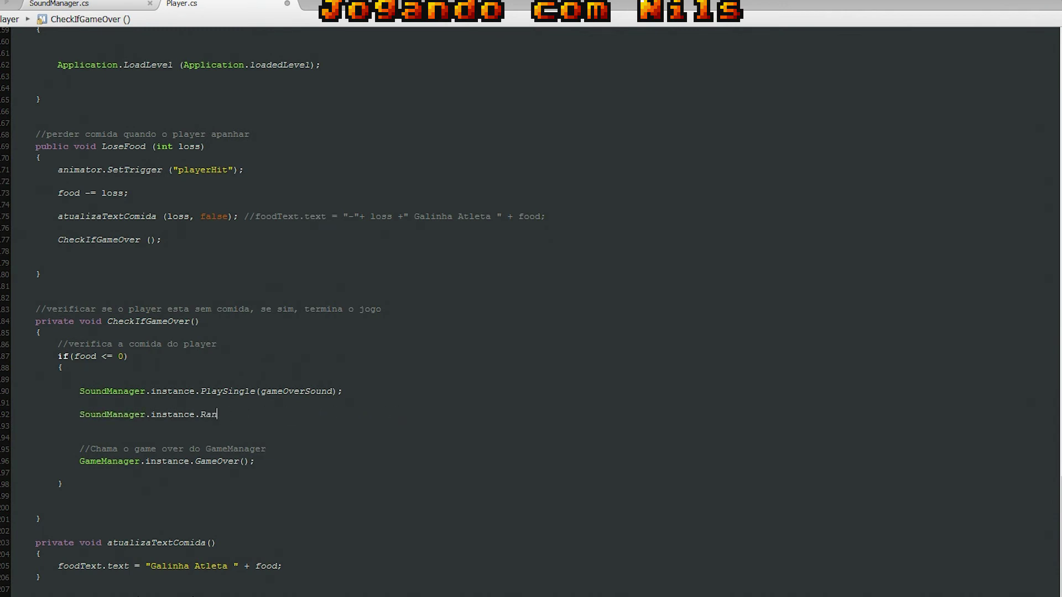
pyautogui.press('BackSpace')
pyautogui.press('BackSpace')
pyautogui.press('BackSpace')
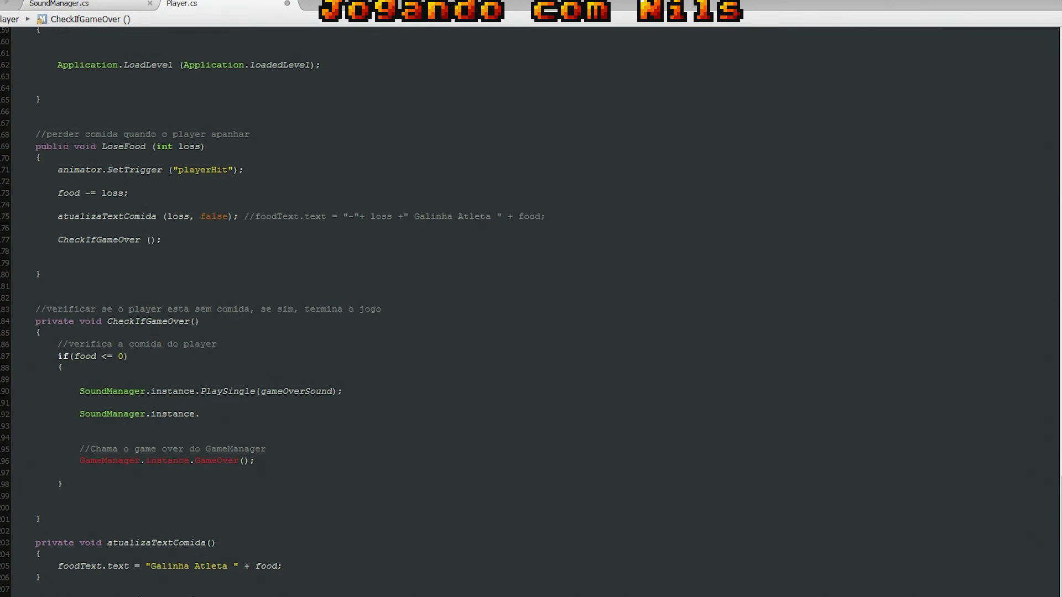
pyautogui.write('musi')
pyautogui.press('Return')
pyautogui.write('.St')
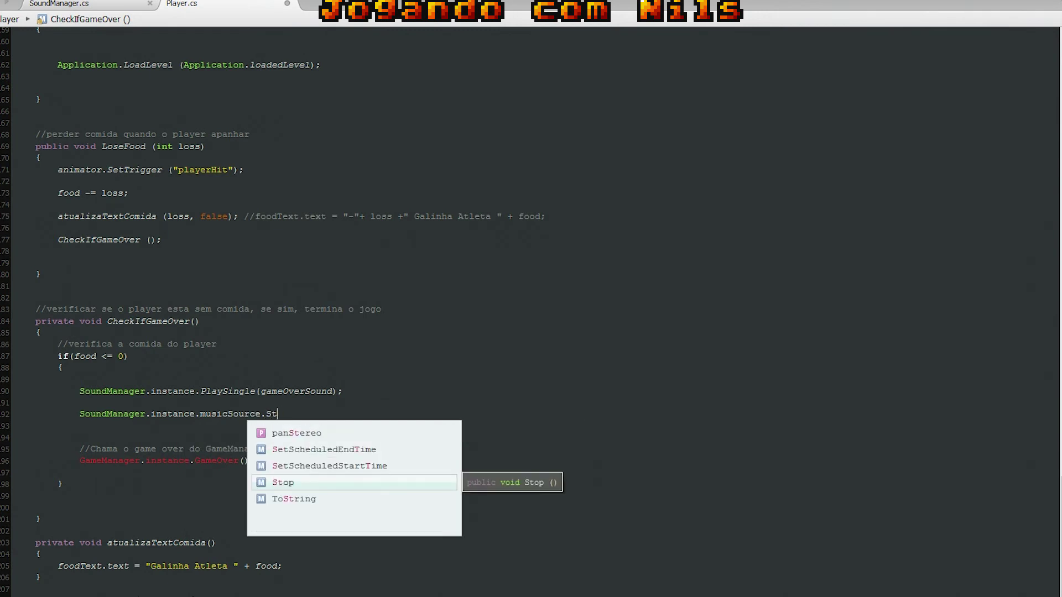
pyautogui.write('op (')
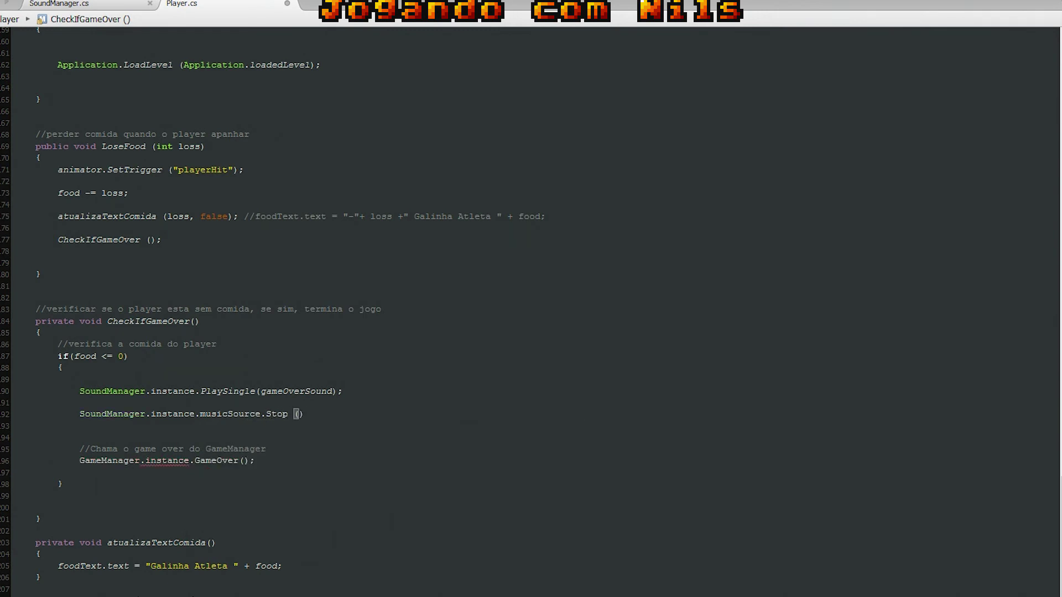
pyautogui.write(';')
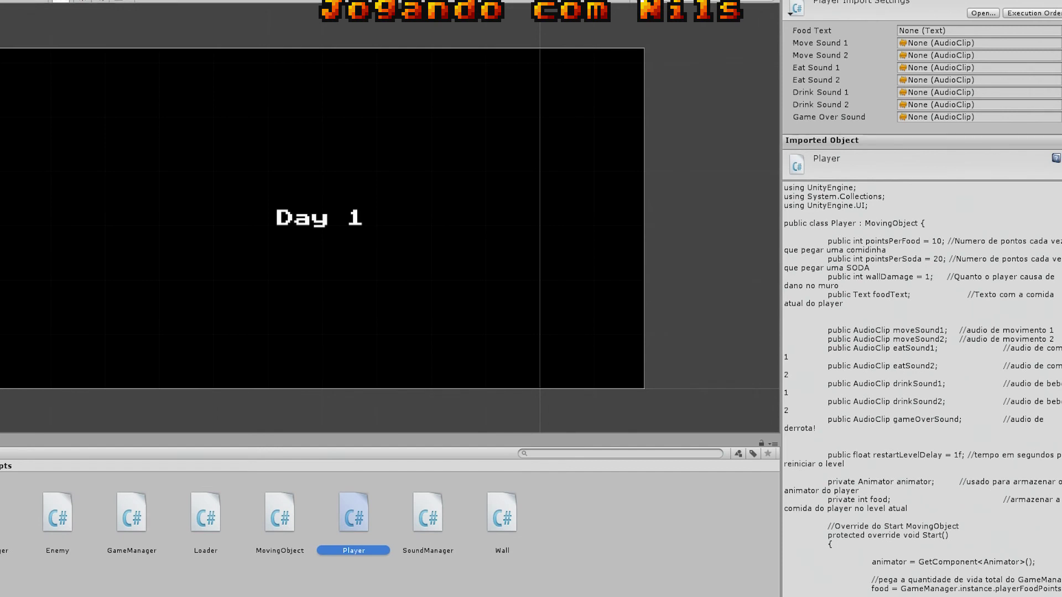
# - Open Enemy.cs and declare public AudioClip attackSound1; below playerDamage
pyautogui.click(55, 521)
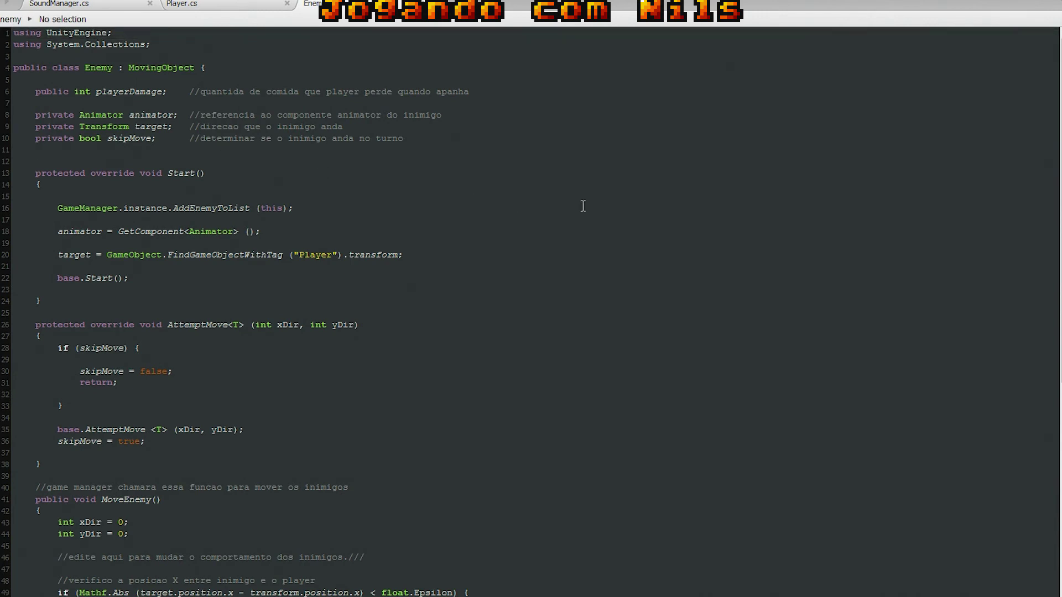
pyautogui.press('Up')
pyautogui.press('Up')
pyautogui.press('Up')
pyautogui.press('Return')
pyautogui.press('Return')
pyautogui.press('Return')
pyautogui.press('Up')
pyautogui.press('Up')
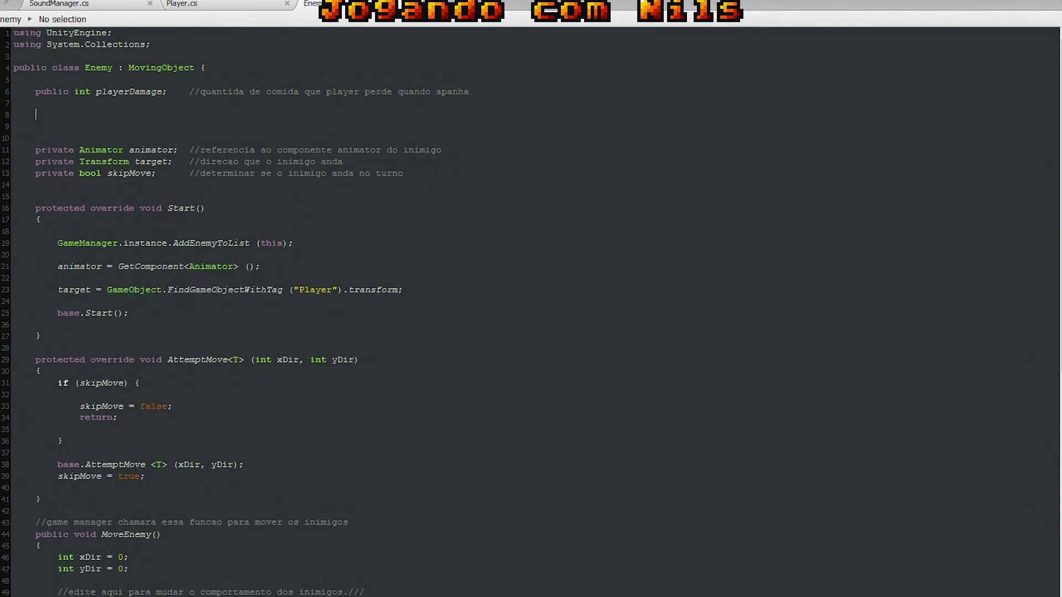
pyautogui.write('public')
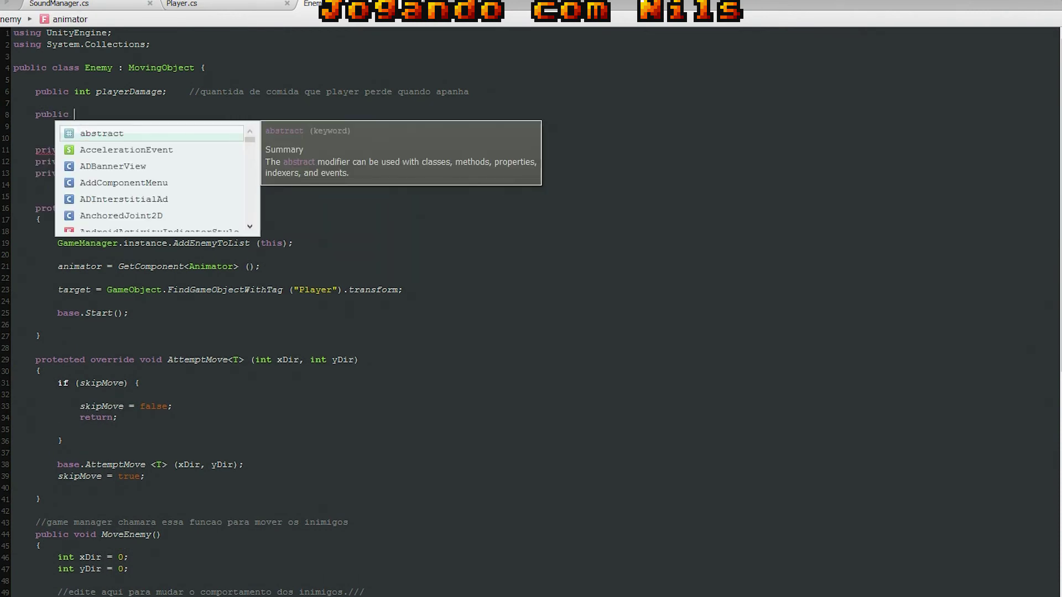
pyautogui.write(' Au')
pyautogui.press('Return')
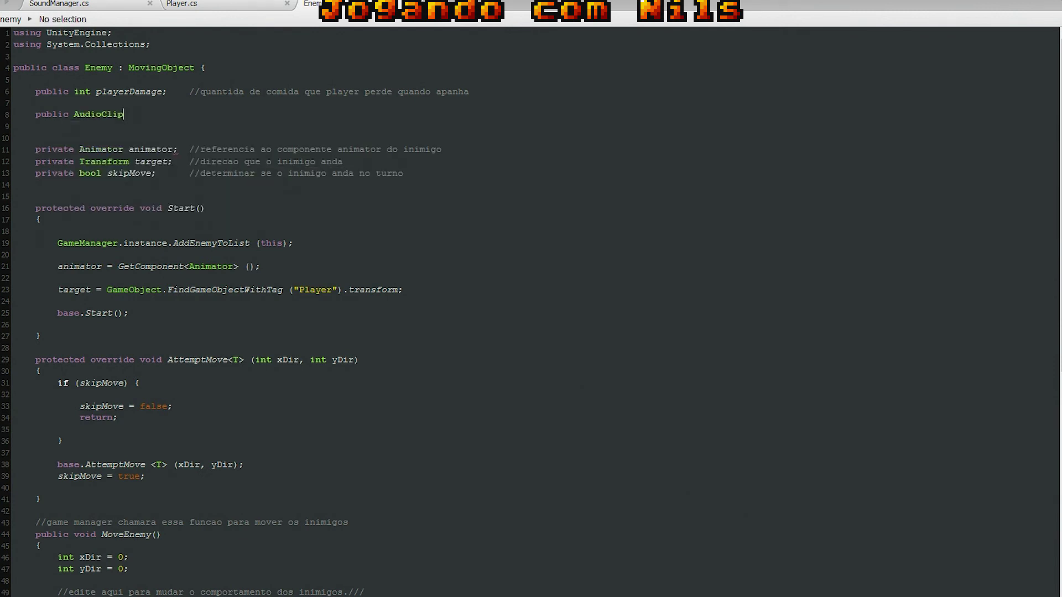
pyautogui.write(' at')
pyautogui.write('tackSound')
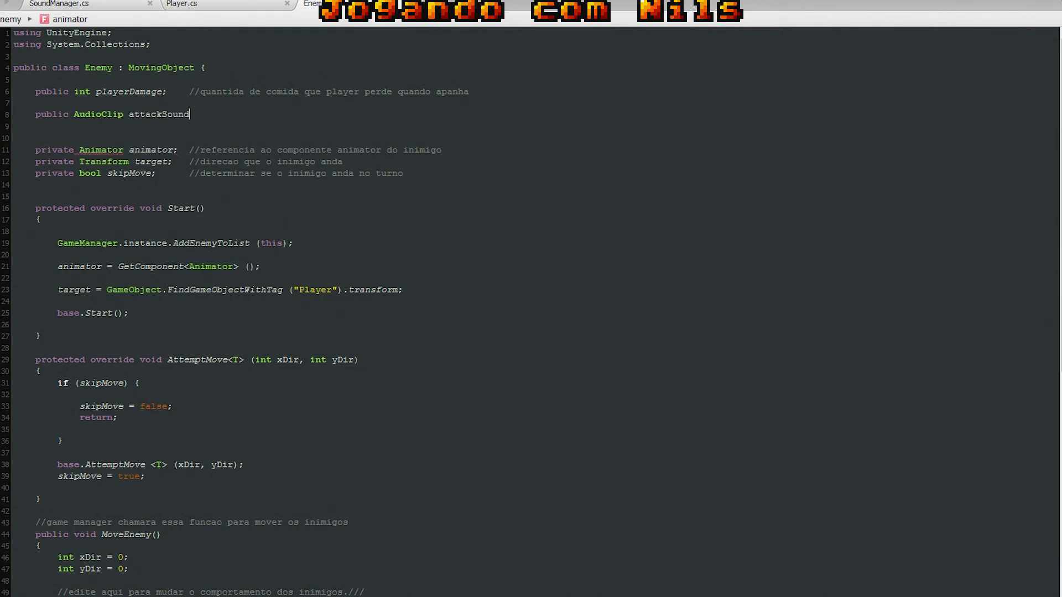
pyautogui.write('1')
pyautogui.write(';')
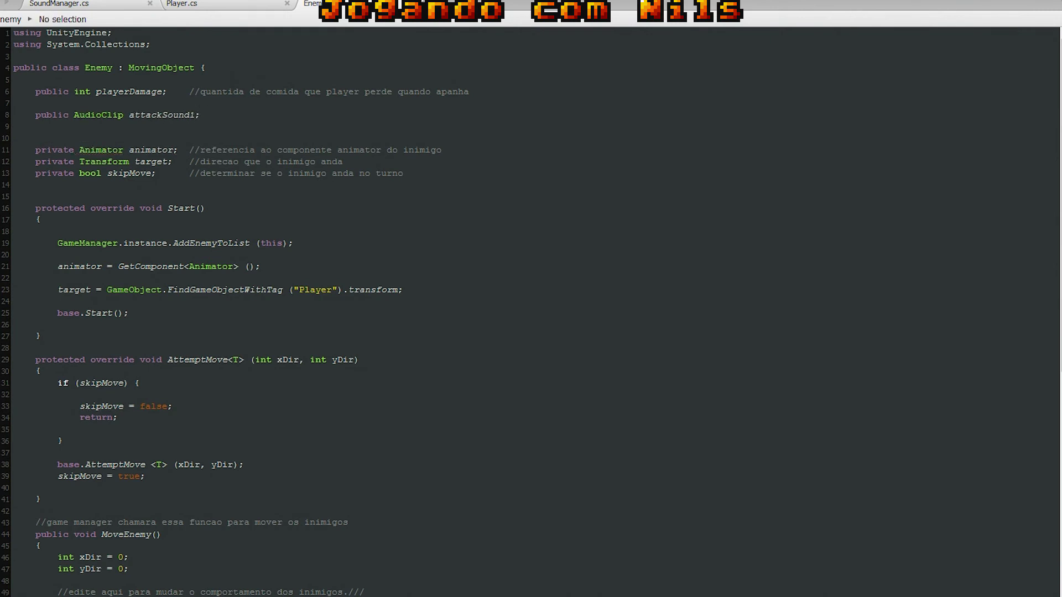
# - Duplicate the declaration below it and rename the copy to attackSound2
pyautogui.hotkey('shift', 'Home')
pyautogui.hotkey('ctrl', 'c')
pyautogui.press('End')
pyautogui.press('Return')
pyautogui.hotkey('ctrl', 'v')
pyautogui.press('Left')
pyautogui.press('BackSpace')
pyautogui.write('2')
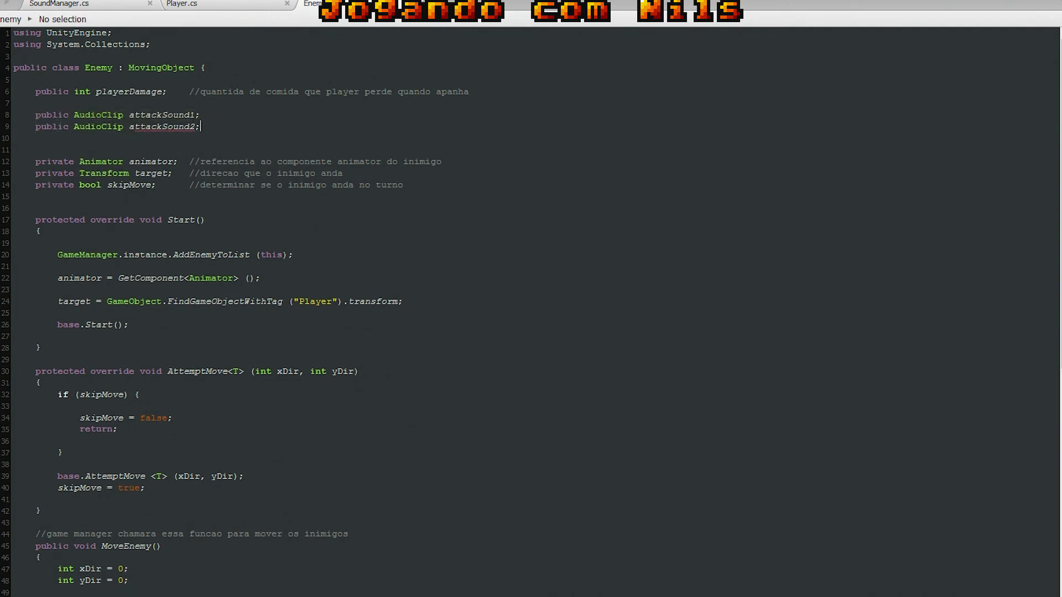
# - Copy the eat-sound RandomizeSfx line from Player.cs and paste it after the enemyAttack trigger in Enemy.cs
pyautogui.click(818, 384)
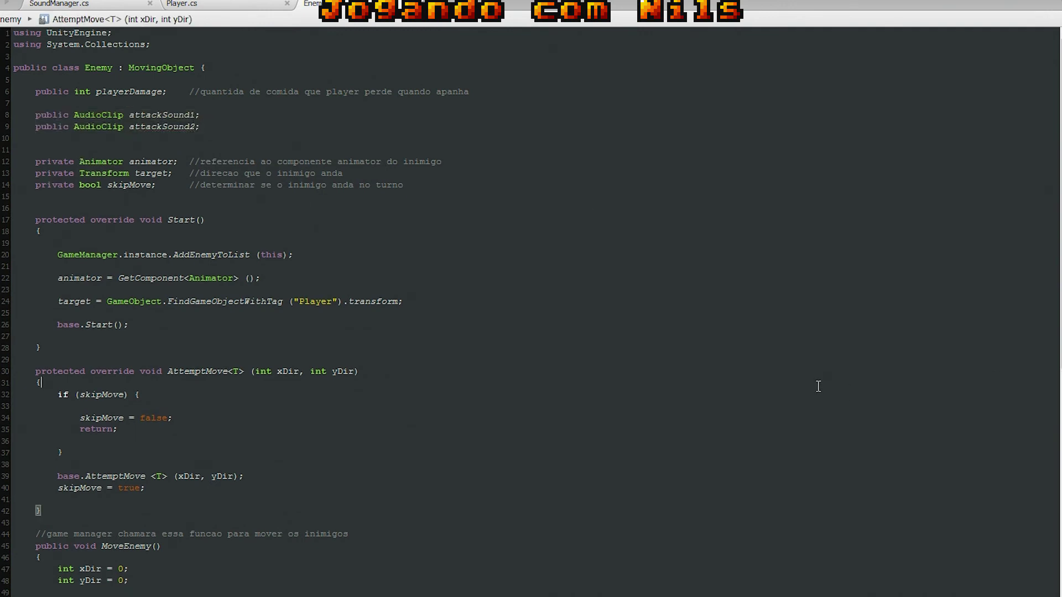
pyautogui.scroll(-5, 819, 386)
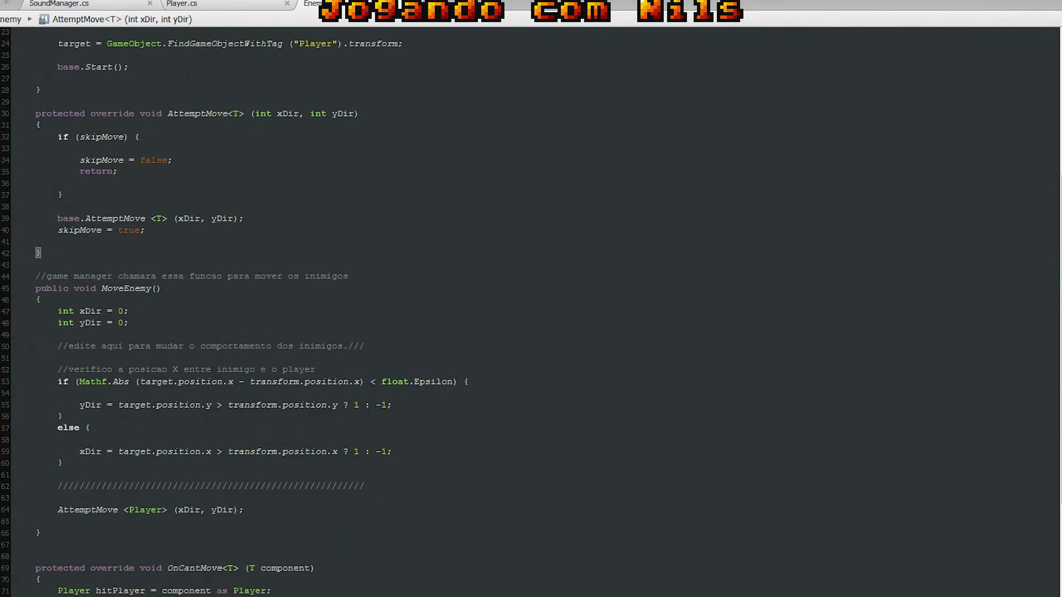
pyautogui.click(507, 579)
pyautogui.scroll(-5, 500, 582)
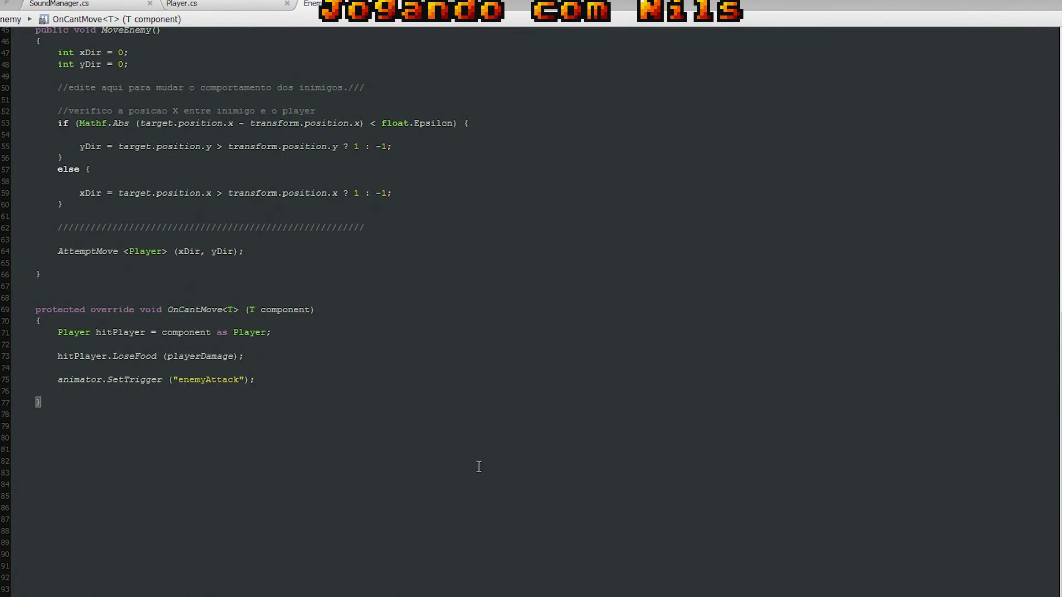
pyautogui.click(235, 4)
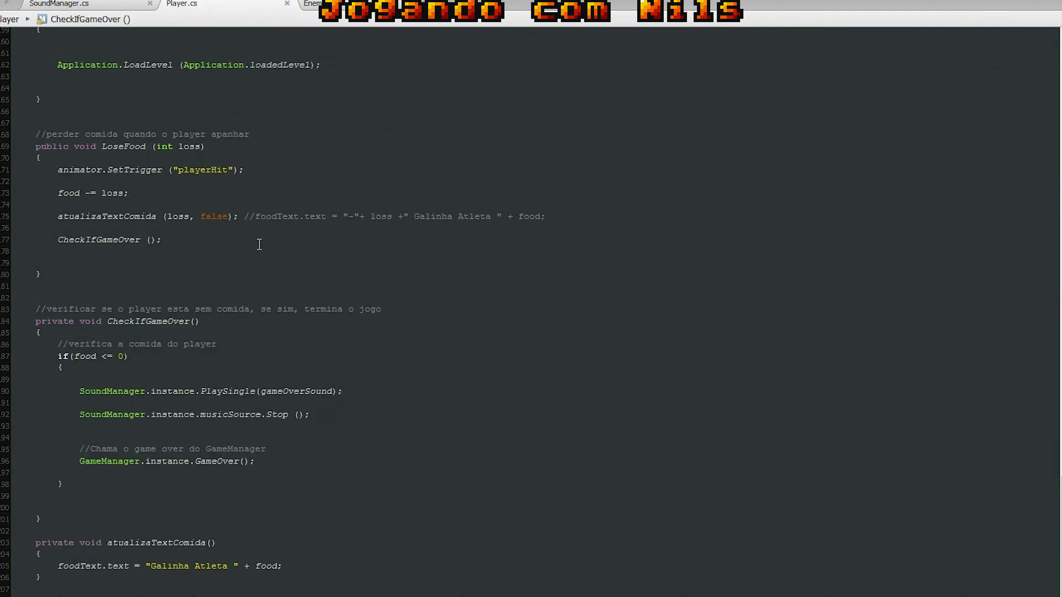
pyautogui.scroll(15, 257, 246)
pyautogui.moveTo(390, 323); pyautogui.dragTo(79, 323)
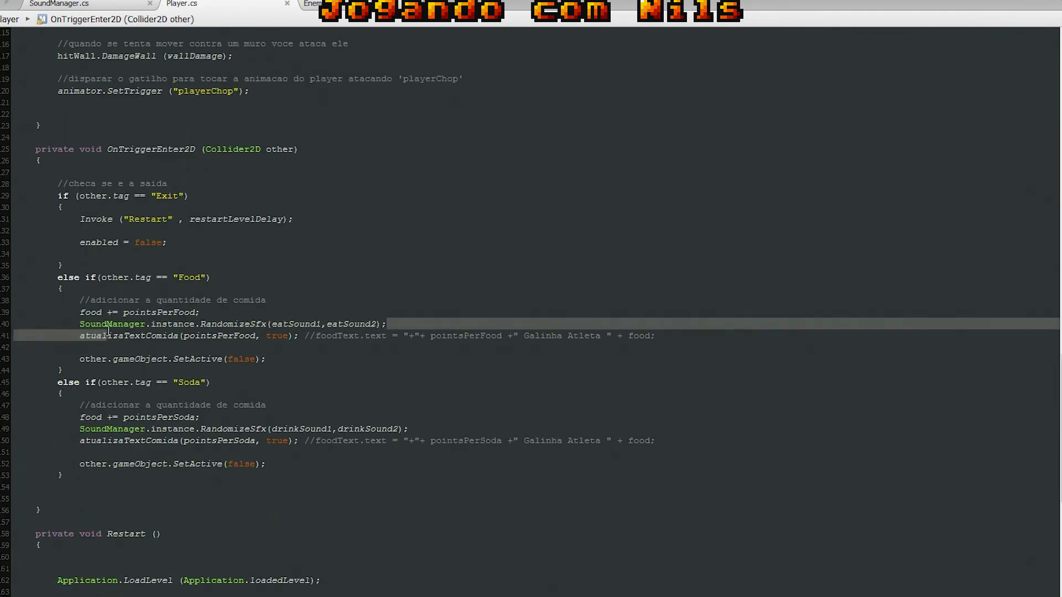
pyautogui.click(309, 5)
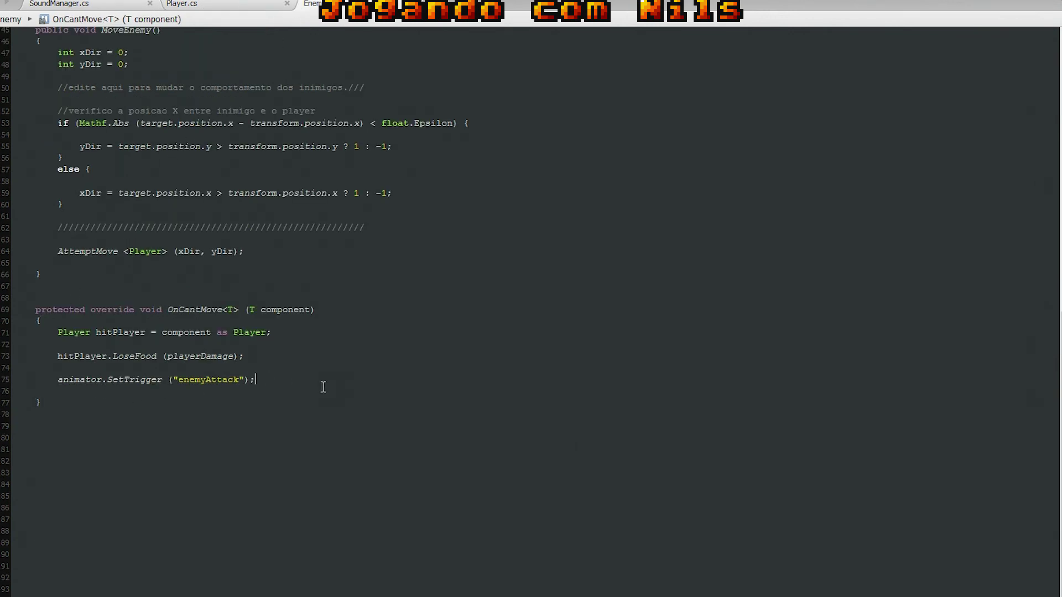
pyautogui.press('Return')
pyautogui.hotkey('ctrl', 'v')
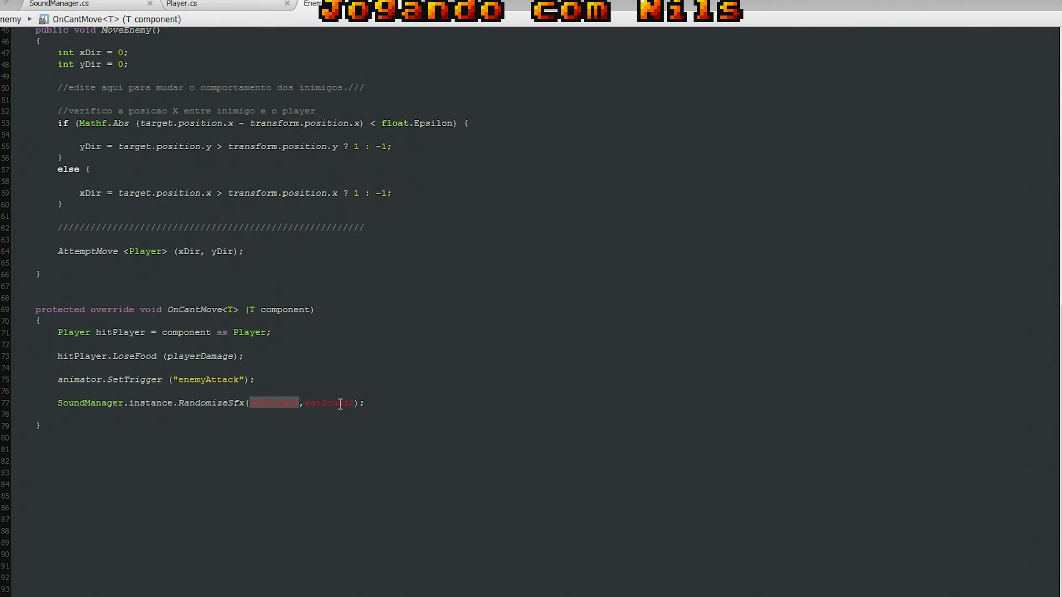
# - Change the pasted call's arguments to attackSound1 and attackSound2
pyautogui.write('at')
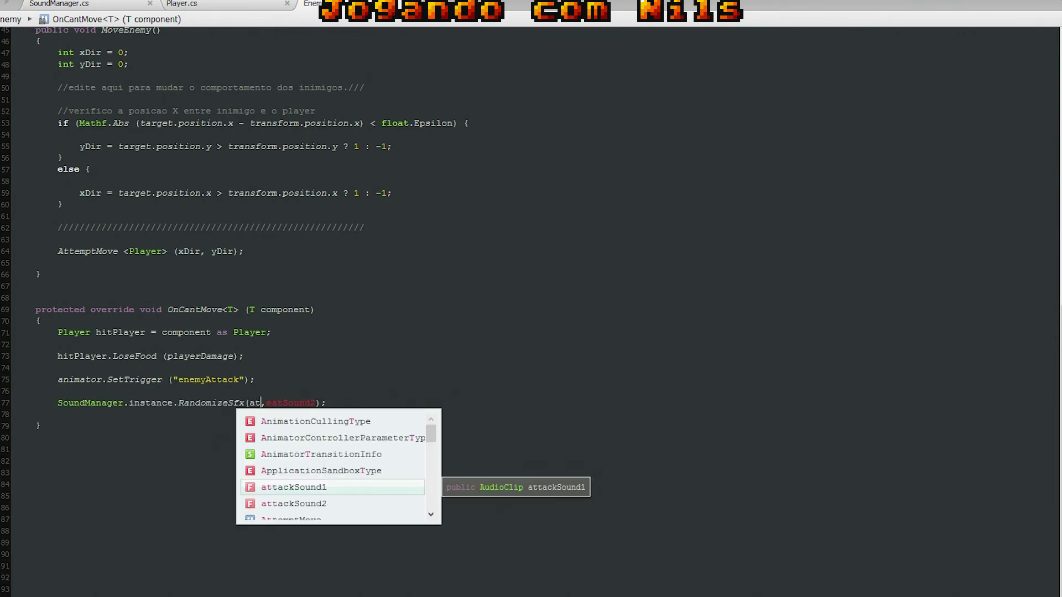
pyautogui.press('Return')
pyautogui.press('Right')
pyautogui.hotkey('shift', 'Right')
pyautogui.hotkey('shift', 'Right')
pyautogui.hotkey('shift', 'Right')
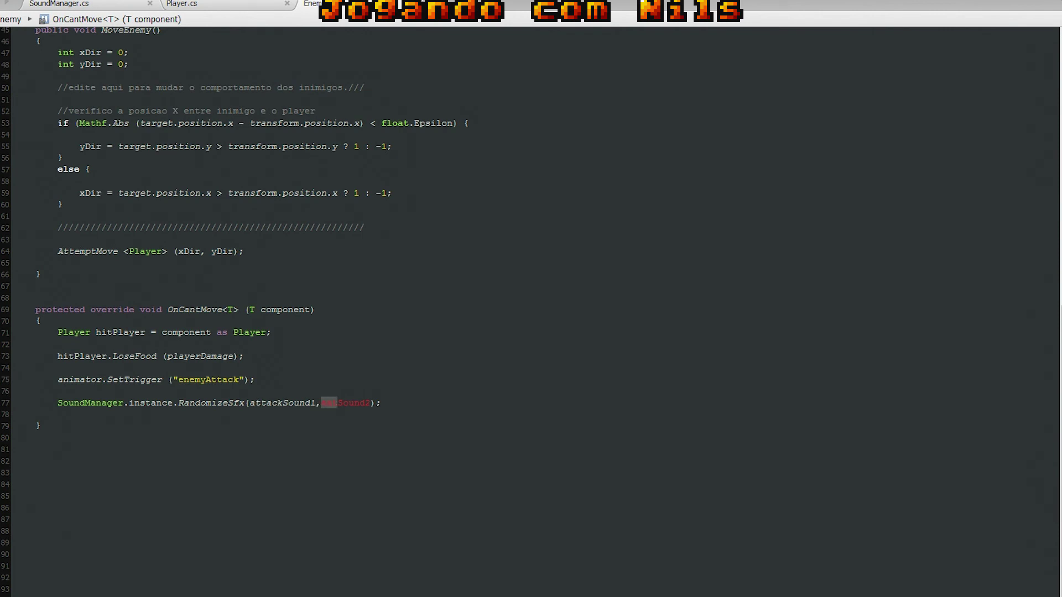
pyautogui.hotkey('shift', 'Right')
pyautogui.hotkey('shift', 'Right')
pyautogui.hotkey('shift', 'Right')
pyautogui.write('at')
pyautogui.press('Down')
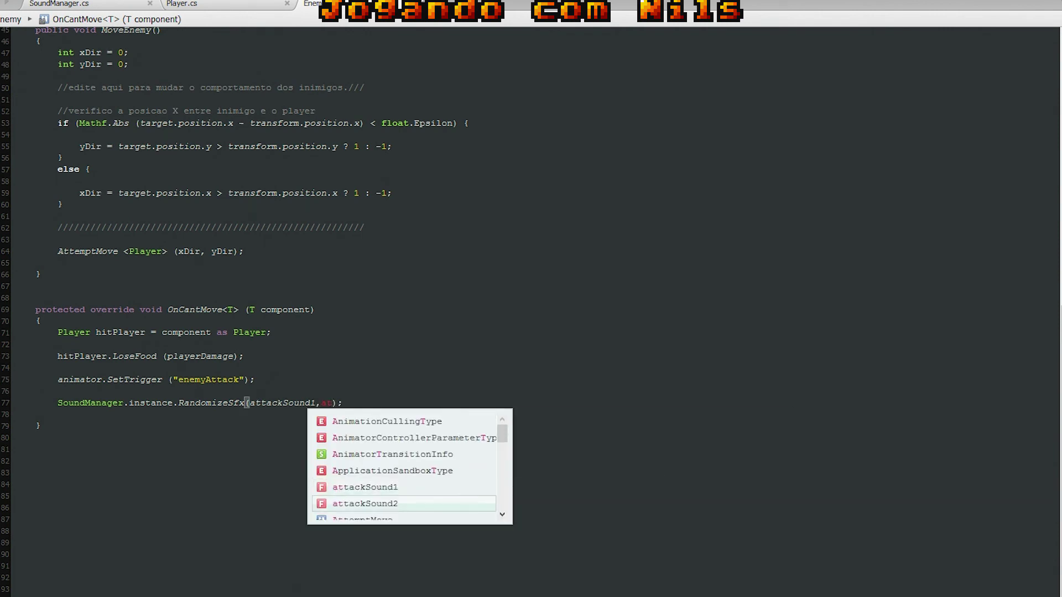
pyautogui.press('Return')
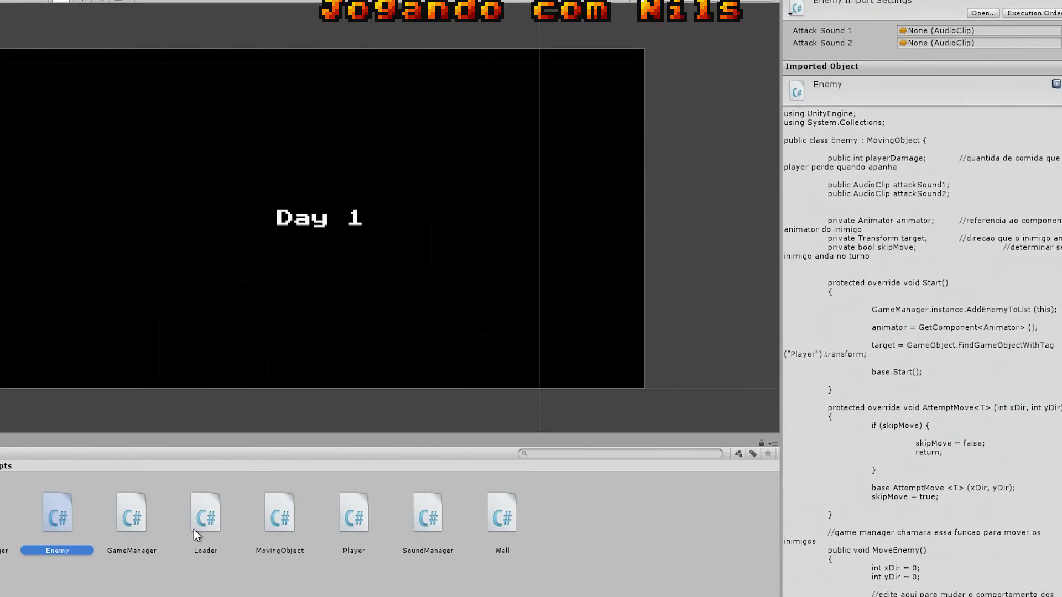
# - Open Wall.cs and declare public AudioClip chopSound1 below the class line
pyautogui.click(504, 509)
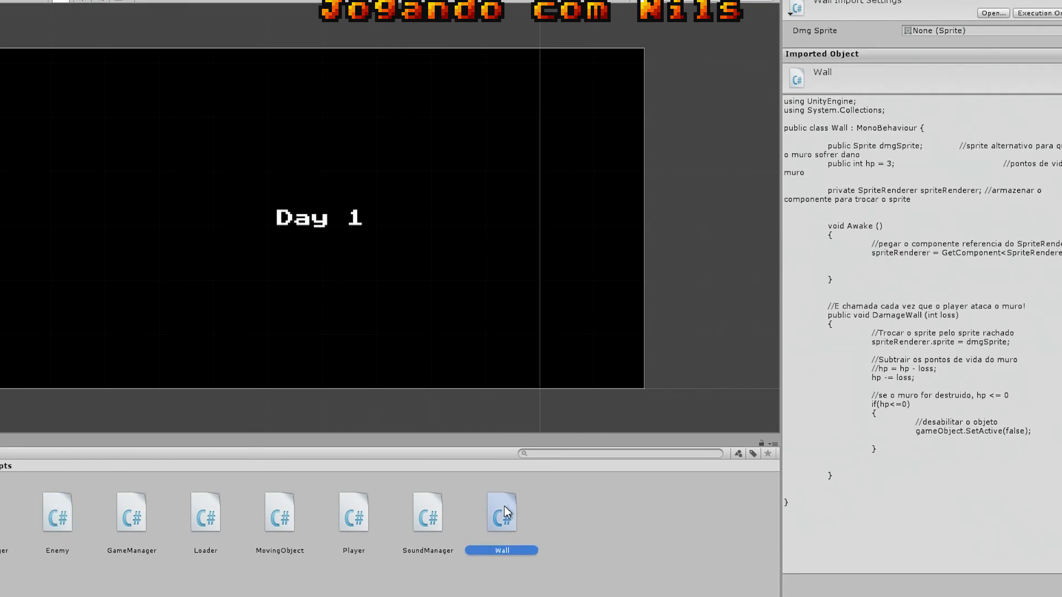
pyautogui.doubleClick(503, 511)
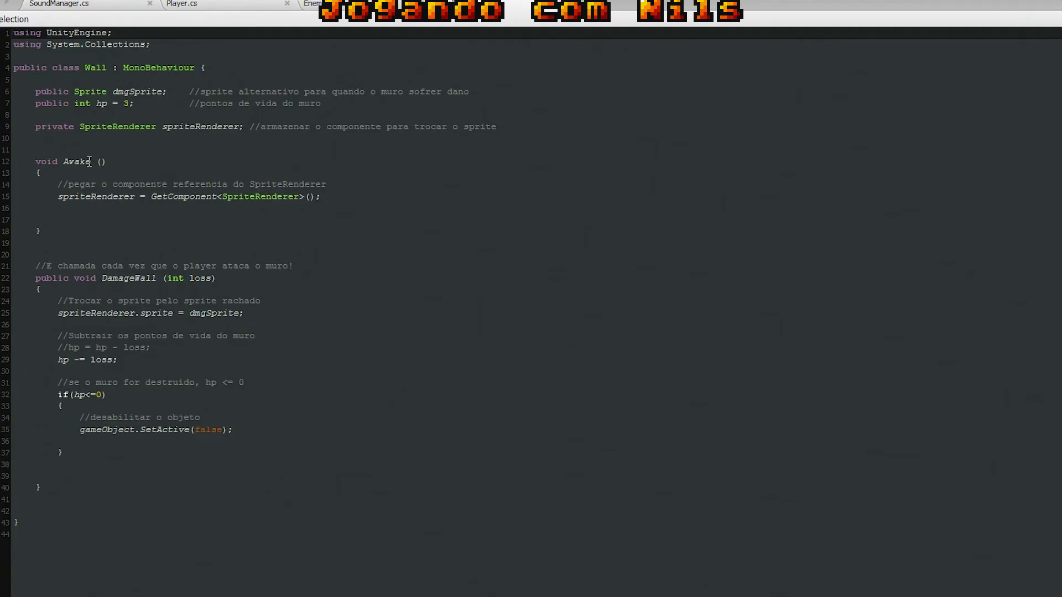
pyautogui.click(69, 79)
pyautogui.press('Return')
pyautogui.press('Return')
pyautogui.press('Up')
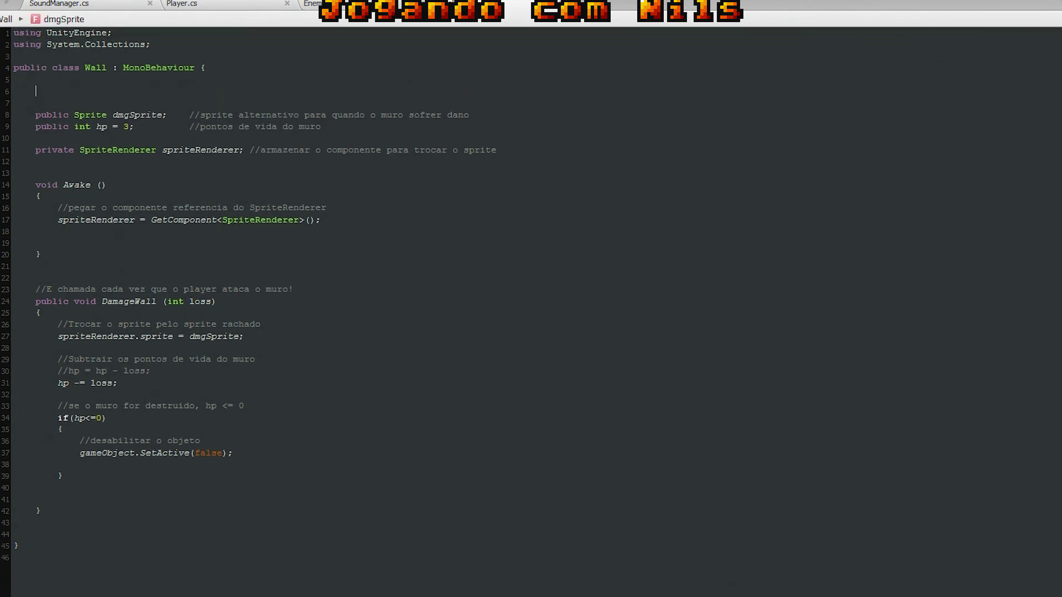
pyautogui.write('public')
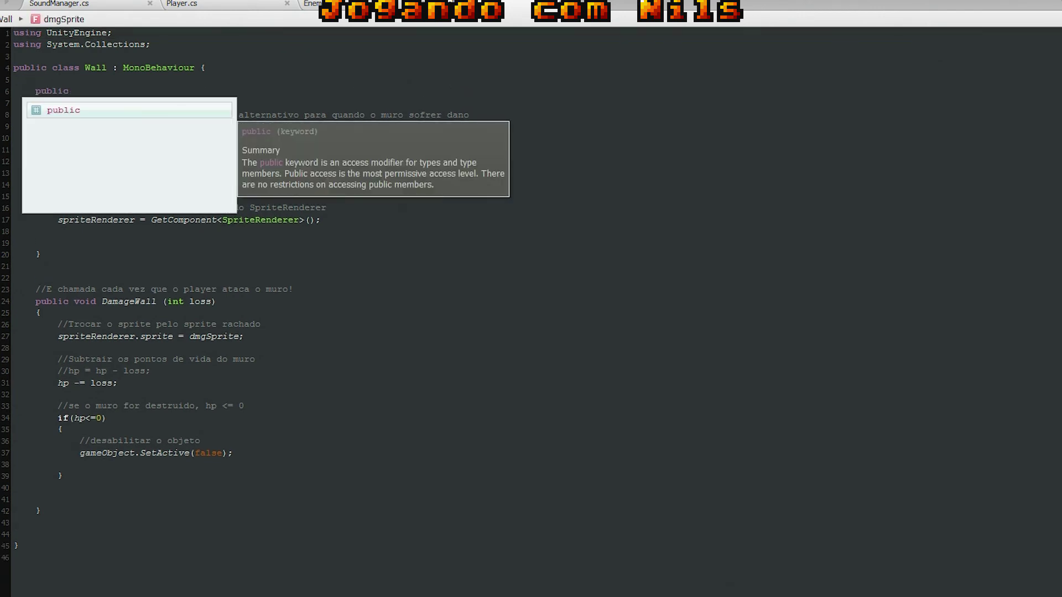
pyautogui.write(' a')
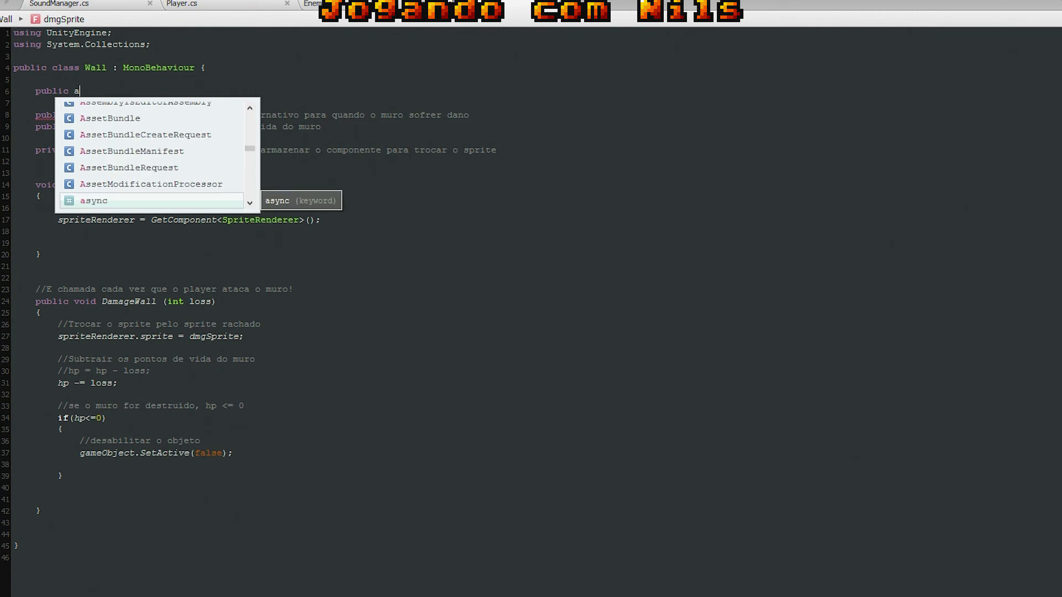
pyautogui.write('udio')
pyautogui.press('Return')
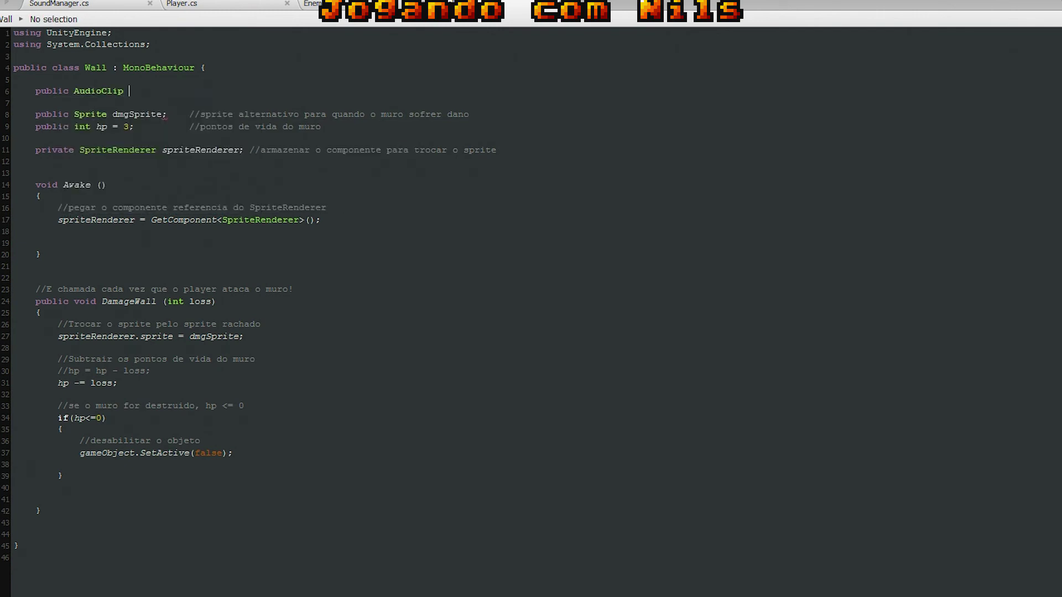
pyautogui.write('cho')
pyautogui.write('p')
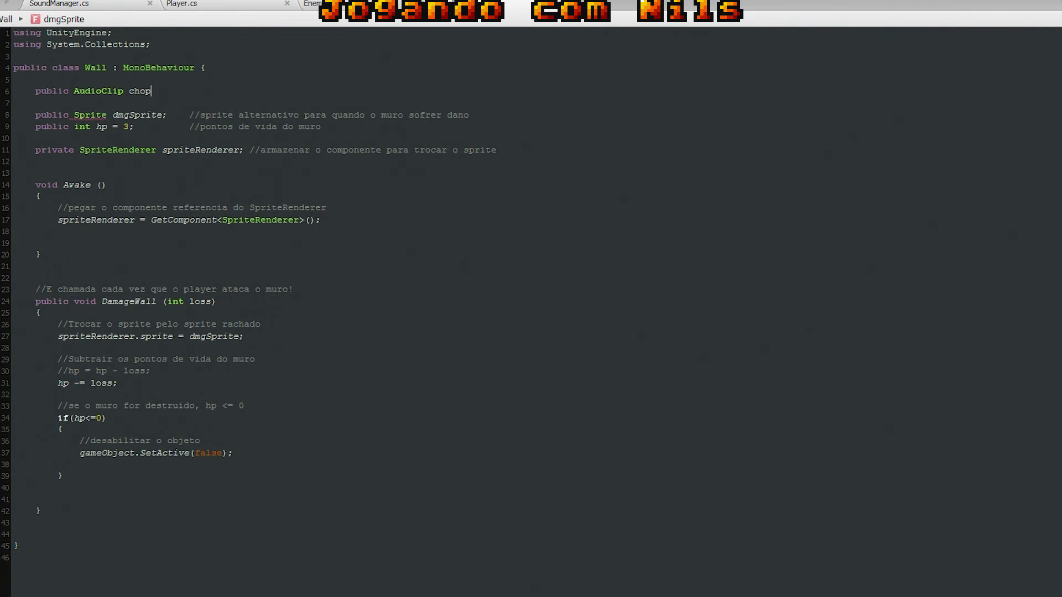
pyautogui.write('Sound1;')
# - Duplicate the field as chopSound2, then copy the RandomizeSfx line from Enemy.cs
pyautogui.hotkey('ctrl', 'c')
pyautogui.hotkey('ctrl', 'v')
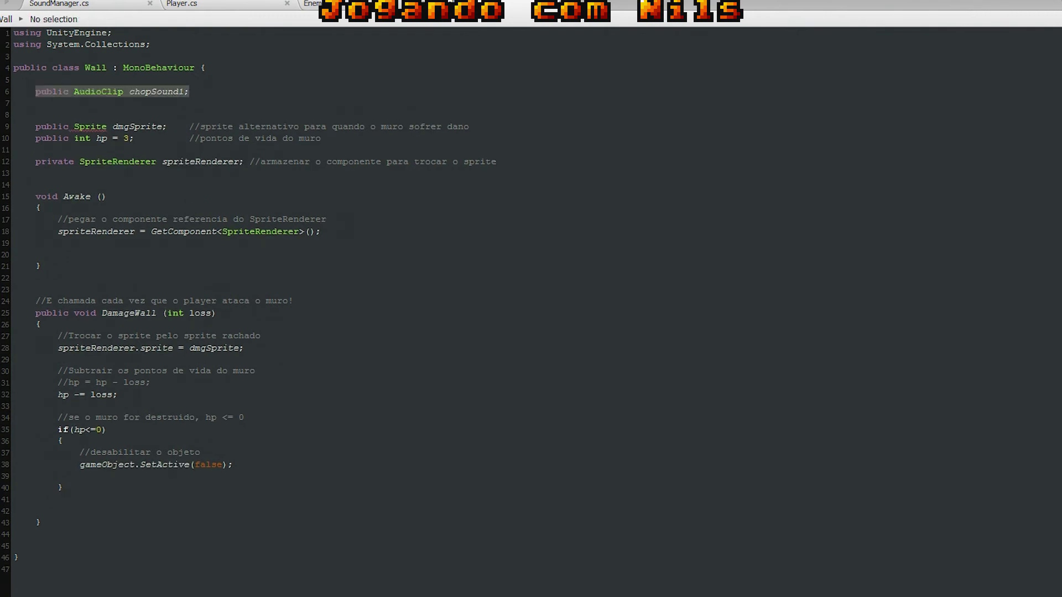
pyautogui.press('Left')
pyautogui.press('BackSpace')
pyautogui.write('2')
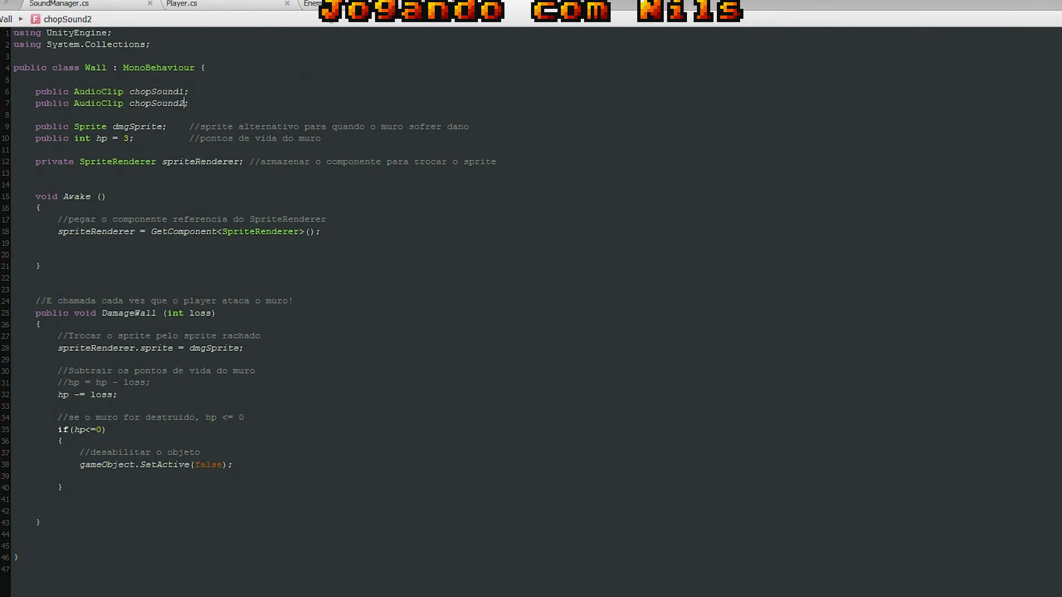
pyautogui.click(315, 3)
pyautogui.moveTo(403, 403); pyautogui.dragTo(58, 404)
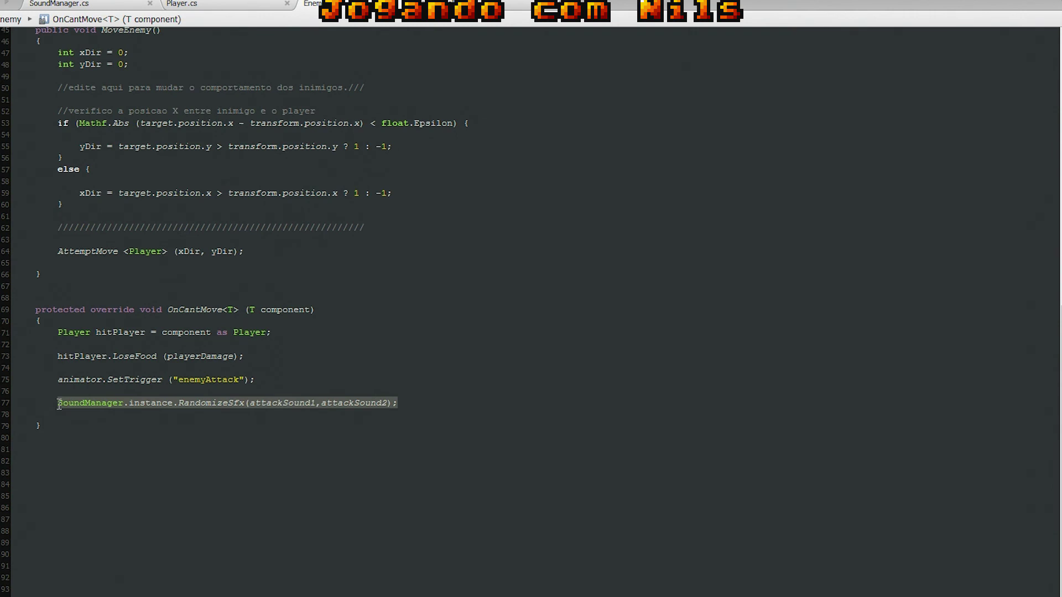
pyautogui.click(469, 4)
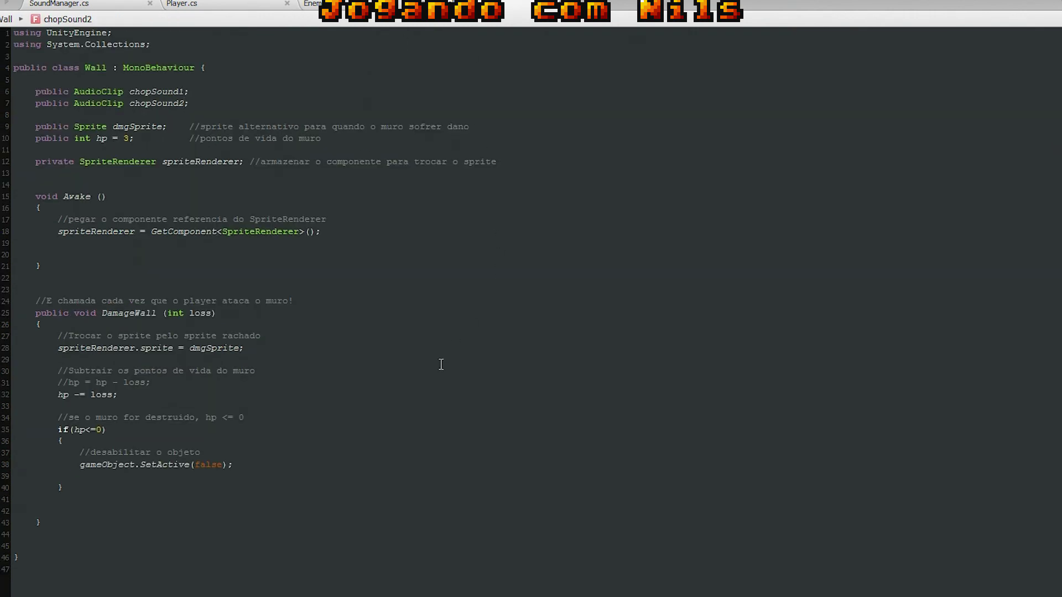
# - Paste the RandomizeSfx call at the top of DamageWall and switch its arguments to chopSound1, chopSound2
pyautogui.click(44, 324)
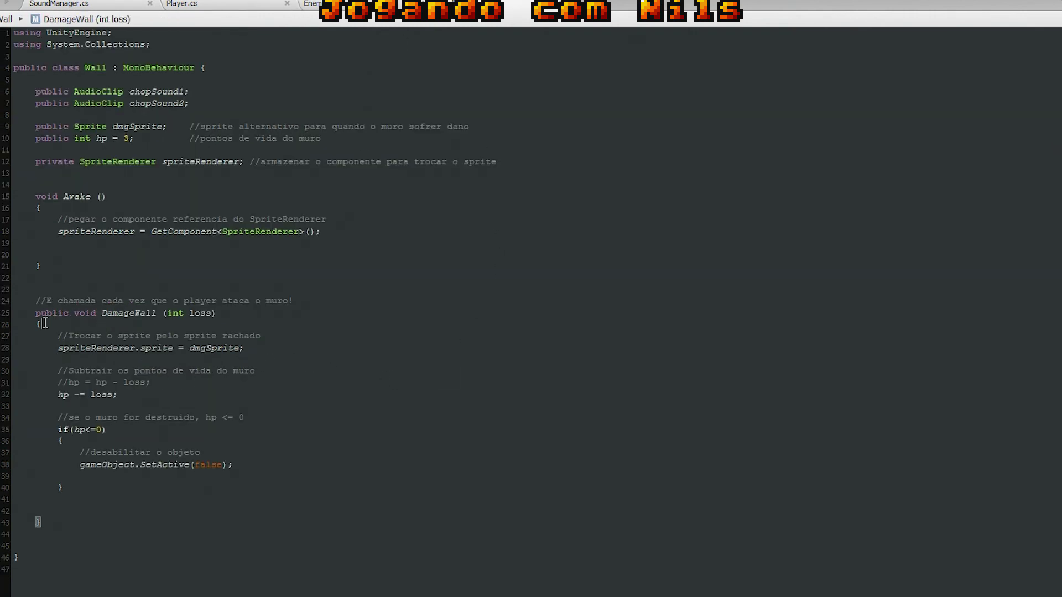
pyautogui.press('Return')
pyautogui.press('Return')
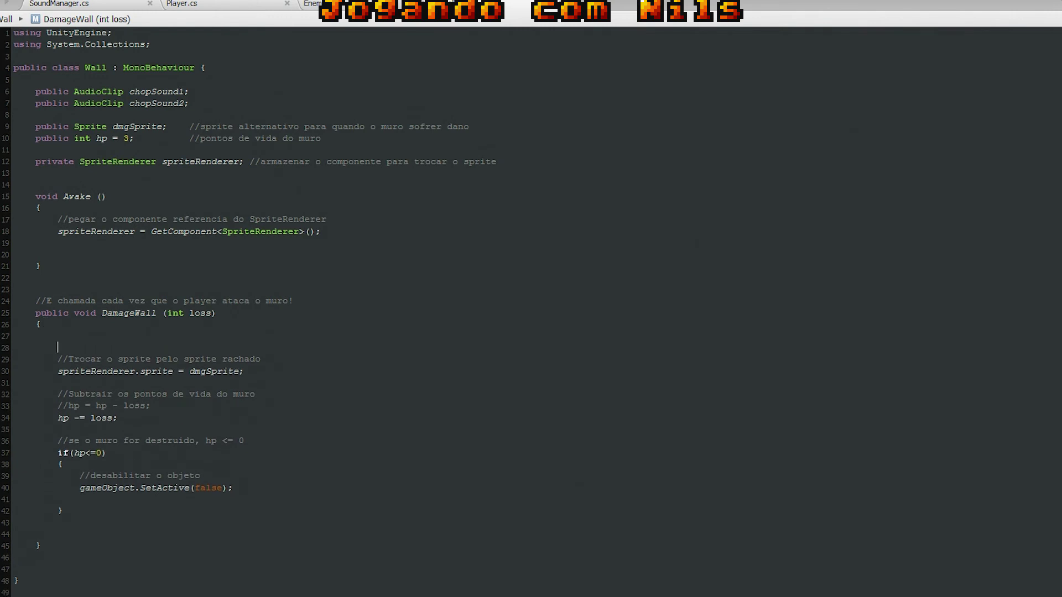
pyautogui.hotkey('ctrl', 'v')
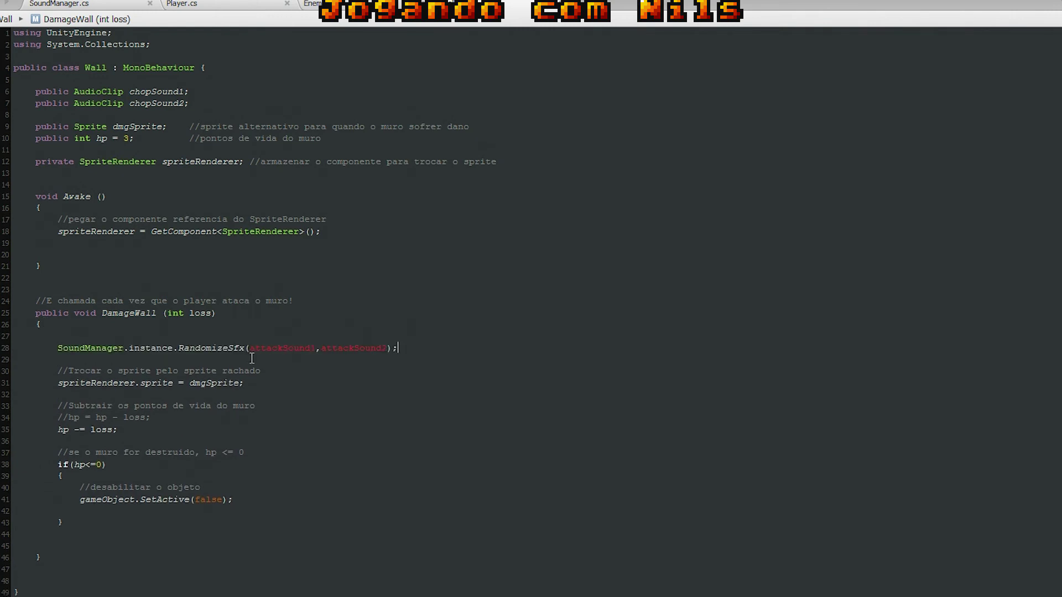
pyautogui.doubleClick(290, 347)
pyautogui.write('cho')
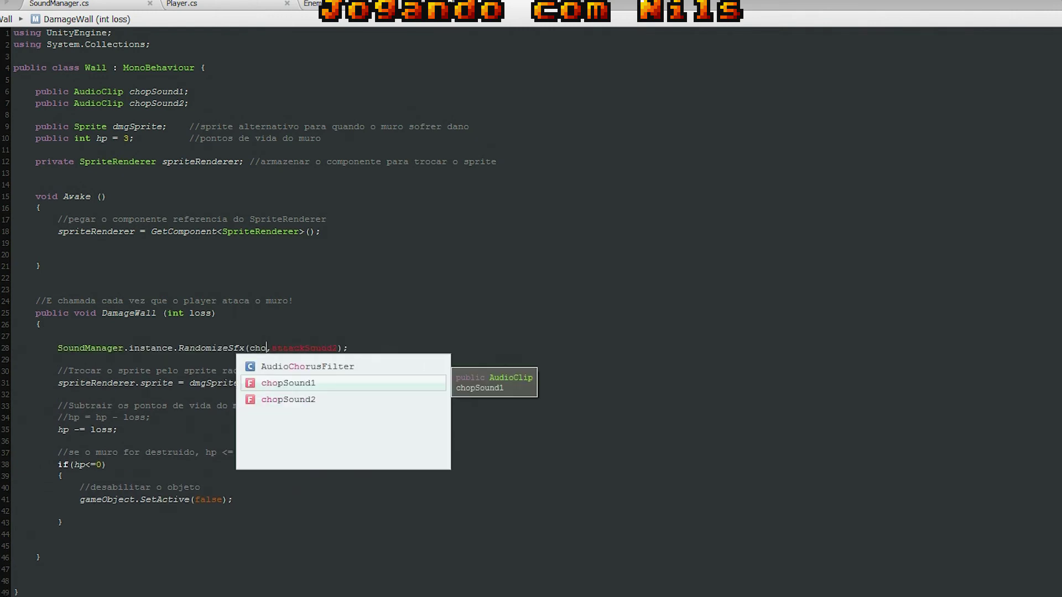
pyautogui.press('Return')
pyautogui.doubleClick(362, 348)
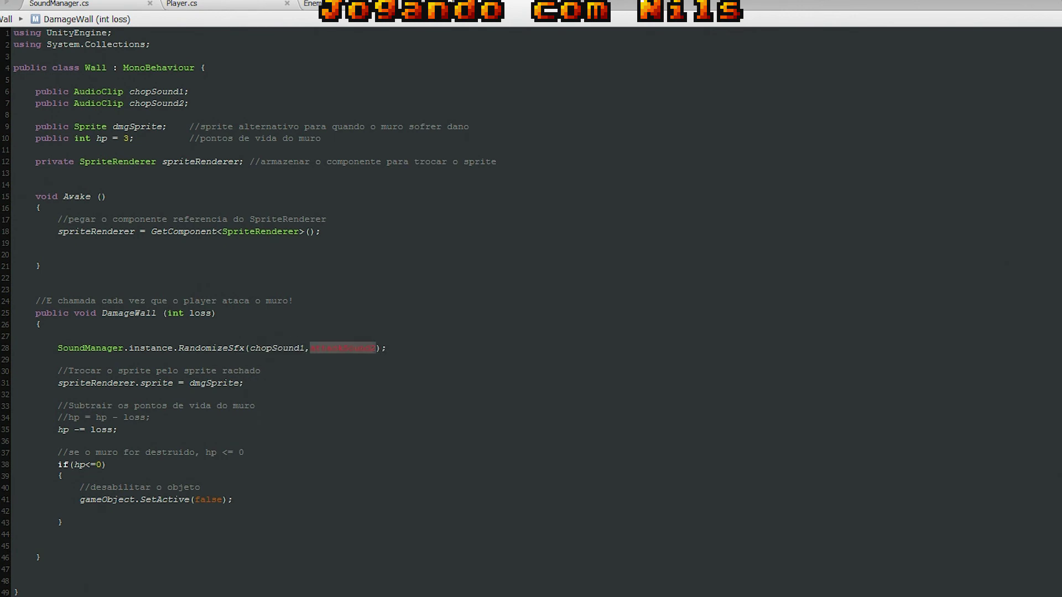
pyautogui.write('cho')
pyautogui.press('Down')
pyautogui.press('Return')
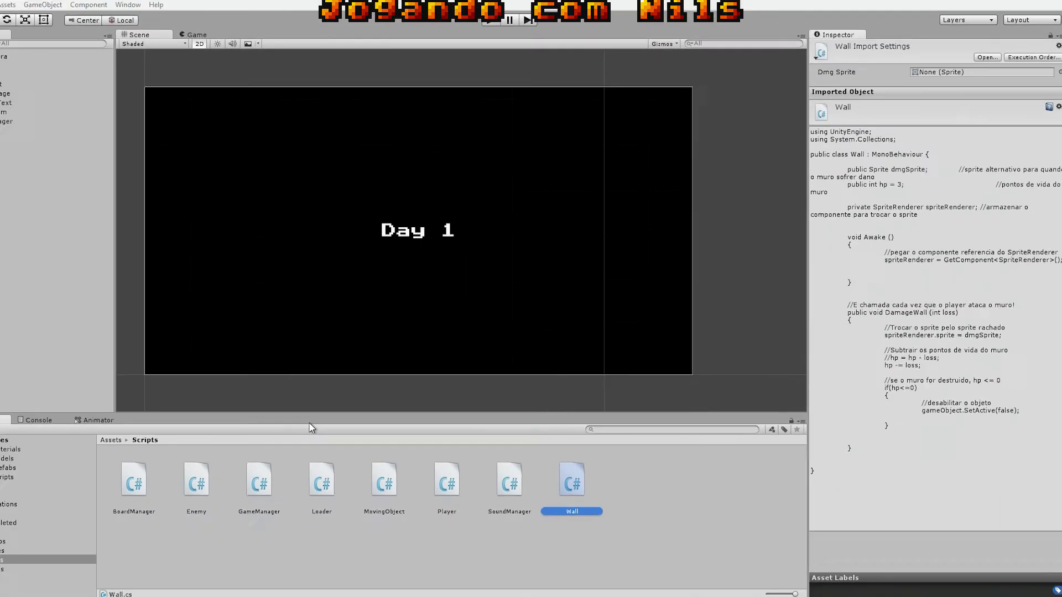
# - Deselect the Wall script in Unity and select Player in the Hierarchy
pyautogui.click(705, 530)
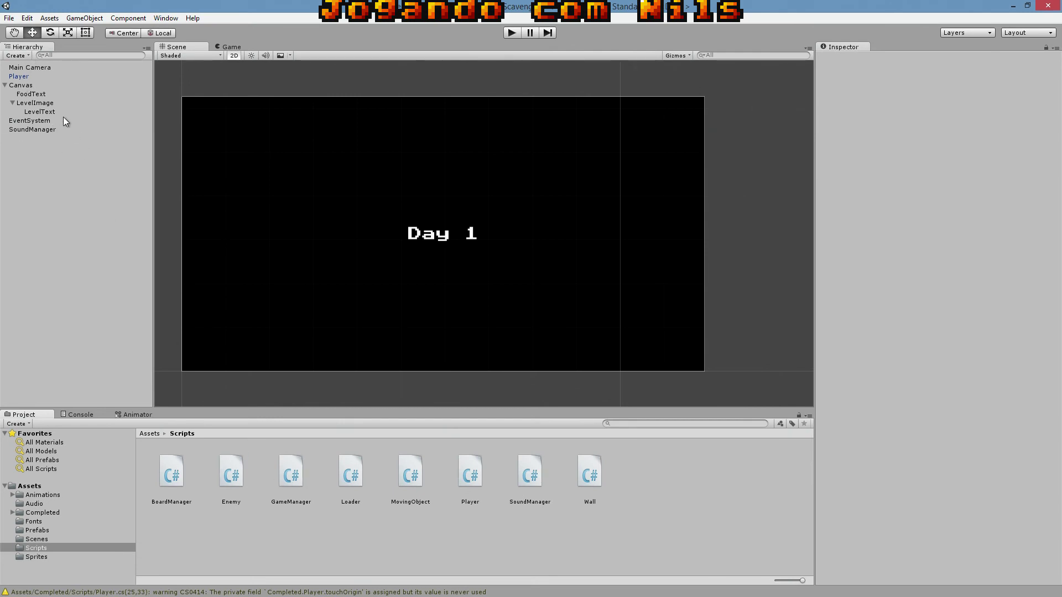
pyautogui.click(26, 76)
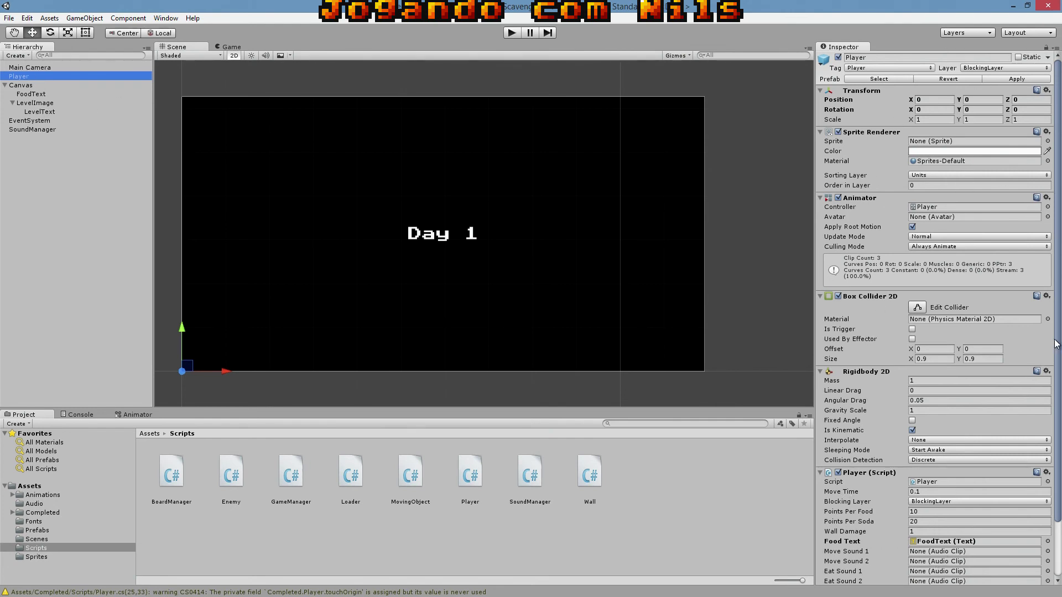
# - Open Assets/Audio in a taller Project panel set to list view, then reselect Player
pyautogui.moveTo(1057, 350); pyautogui.dragTo(1057, 410)
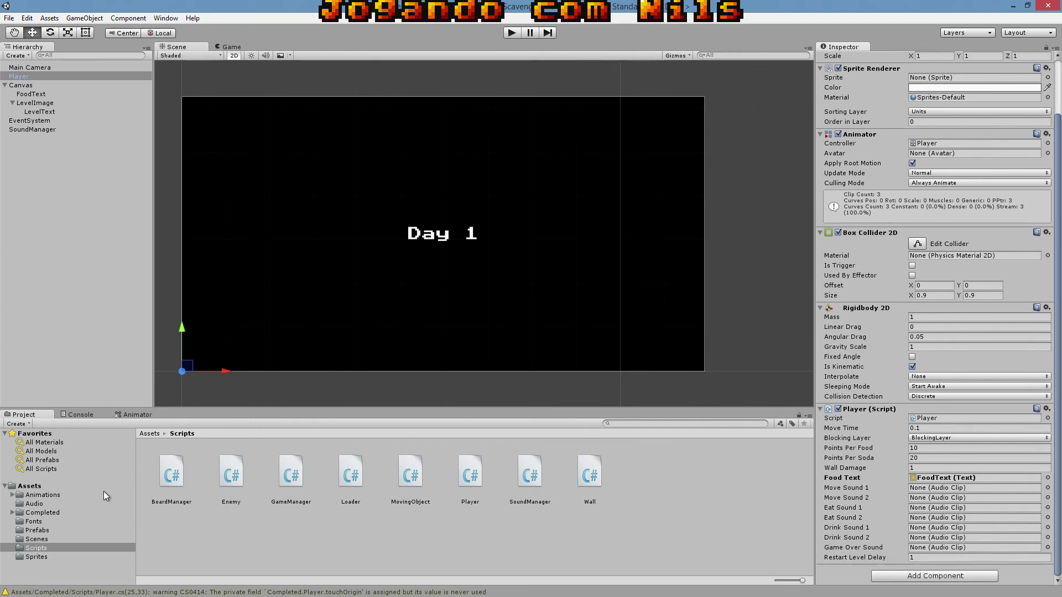
pyautogui.click(40, 505)
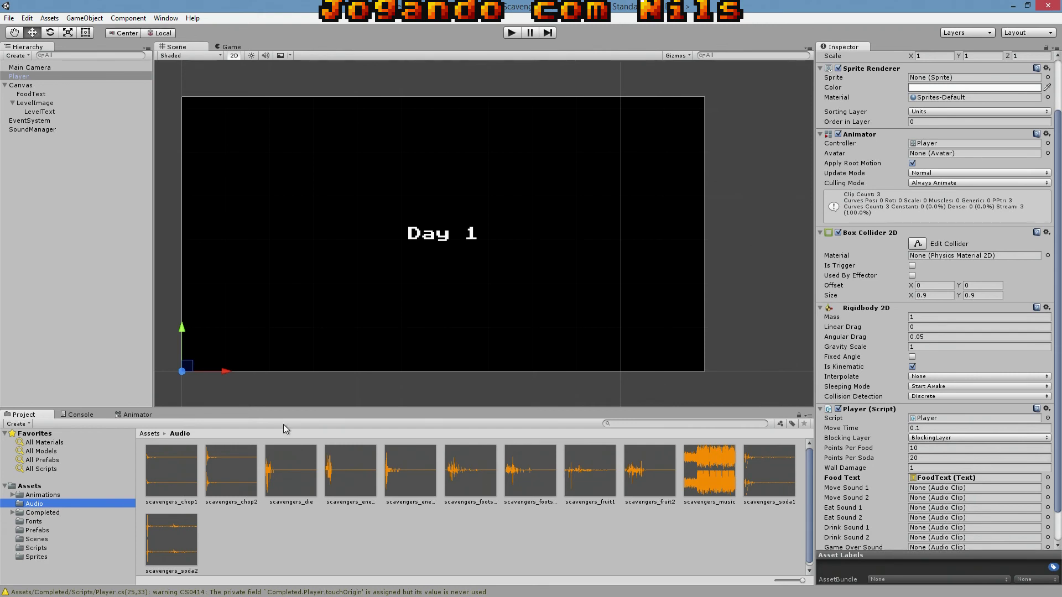
pyautogui.moveTo(285, 411); pyautogui.dragTo(287, 323)
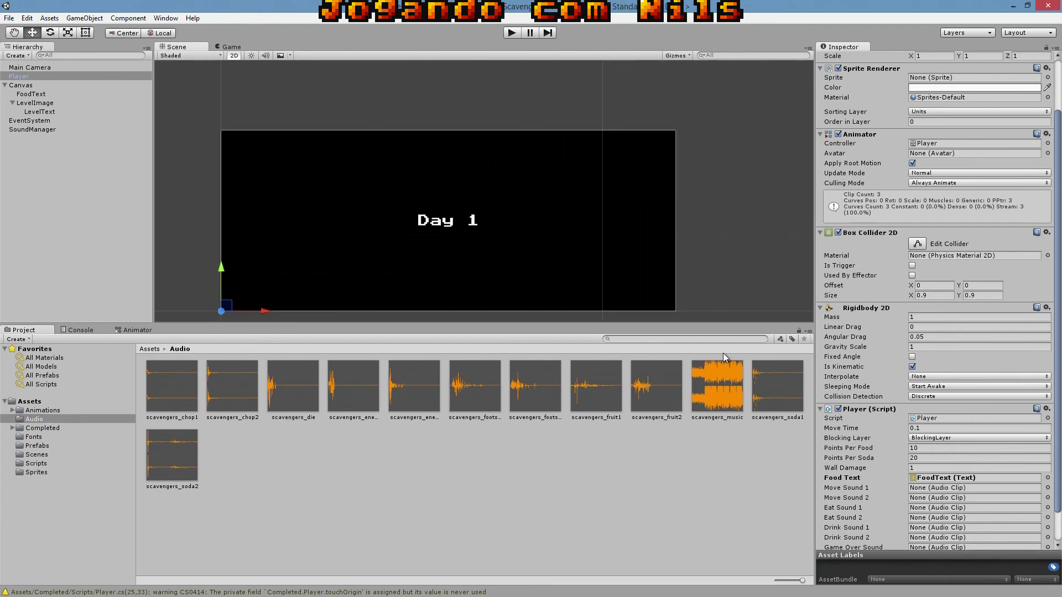
pyautogui.moveTo(802, 580); pyautogui.dragTo(765, 583)
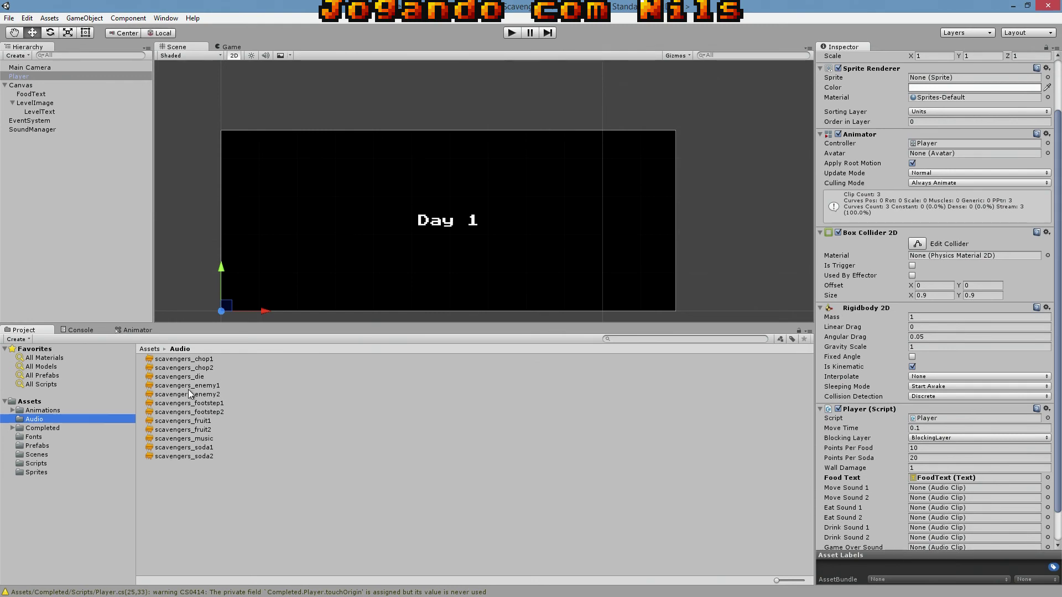
pyautogui.click(191, 404)
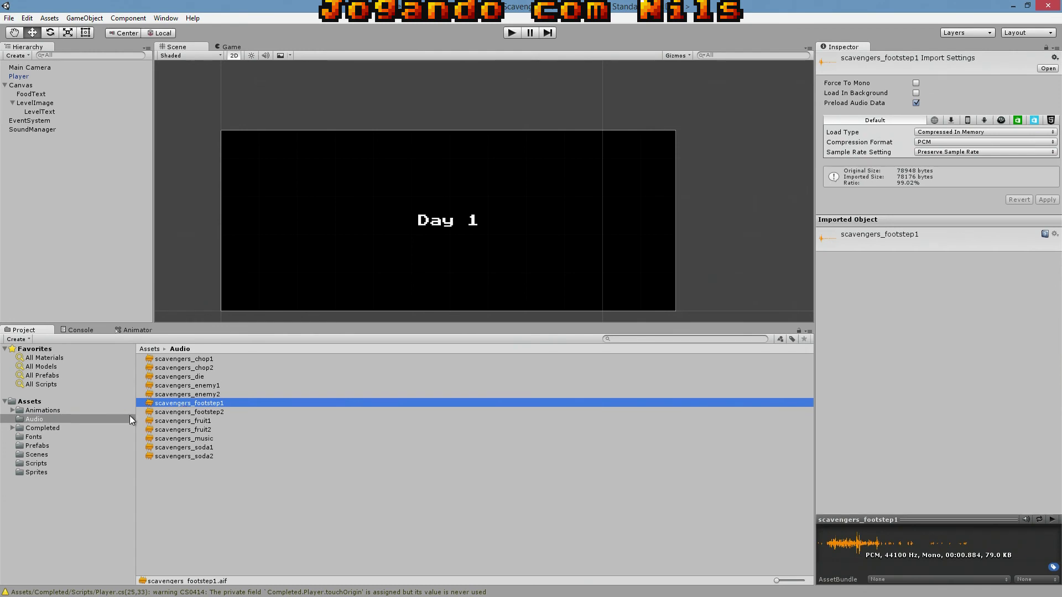
pyautogui.click(20, 76)
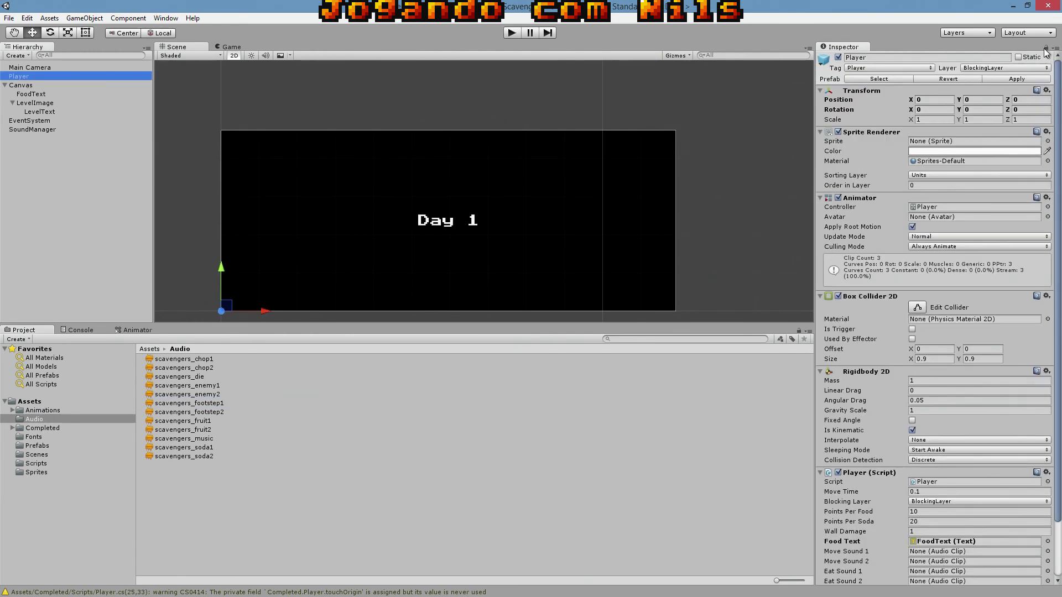
# - Lock the Inspector and assign footstep1/2, fruit1/2, soda1/2 and scavengers_die to Player's sound slots
pyautogui.click(1046, 51)
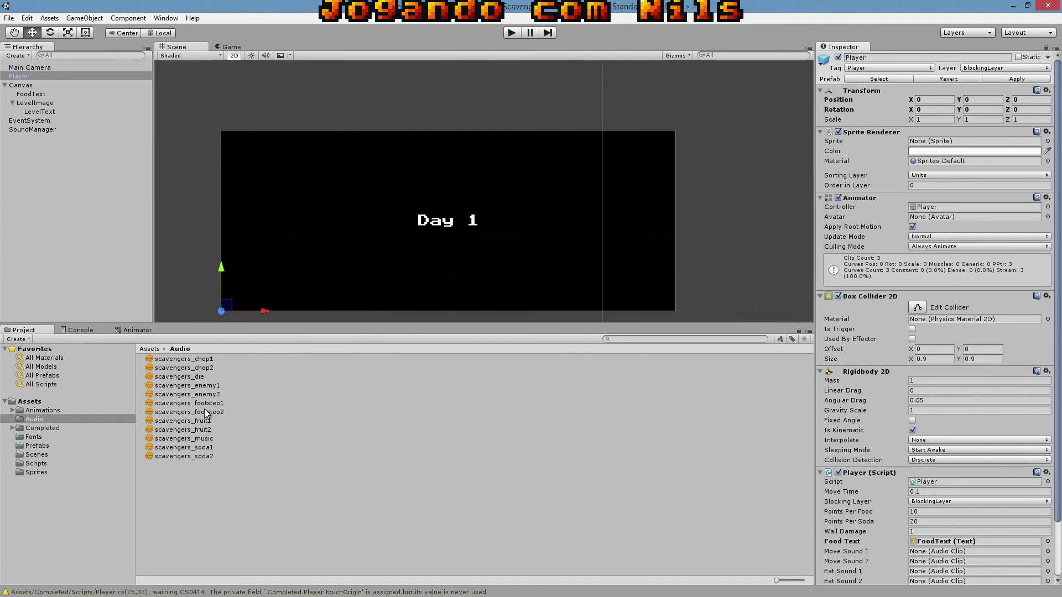
pyautogui.moveTo(188, 404); pyautogui.dragTo(919, 552)
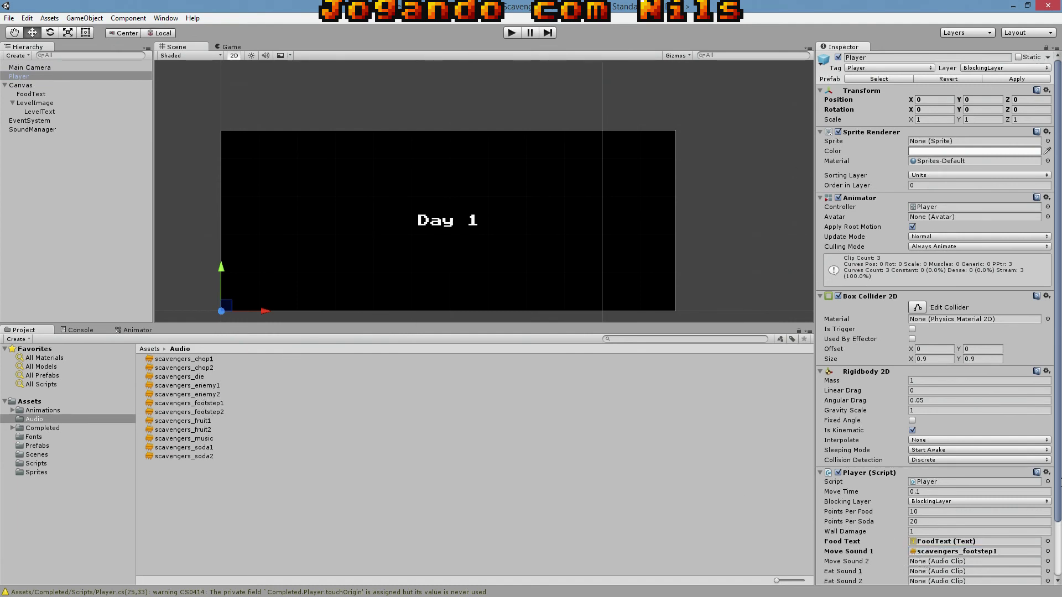
pyautogui.scroll(-3, 1061, 482)
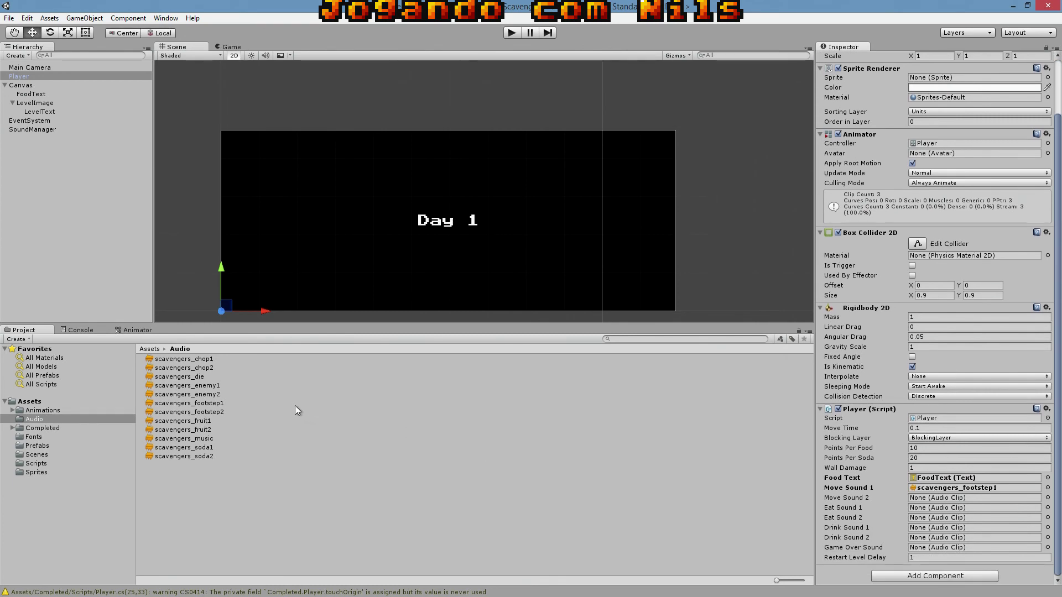
pyautogui.moveTo(190, 414); pyautogui.dragTo(933, 498)
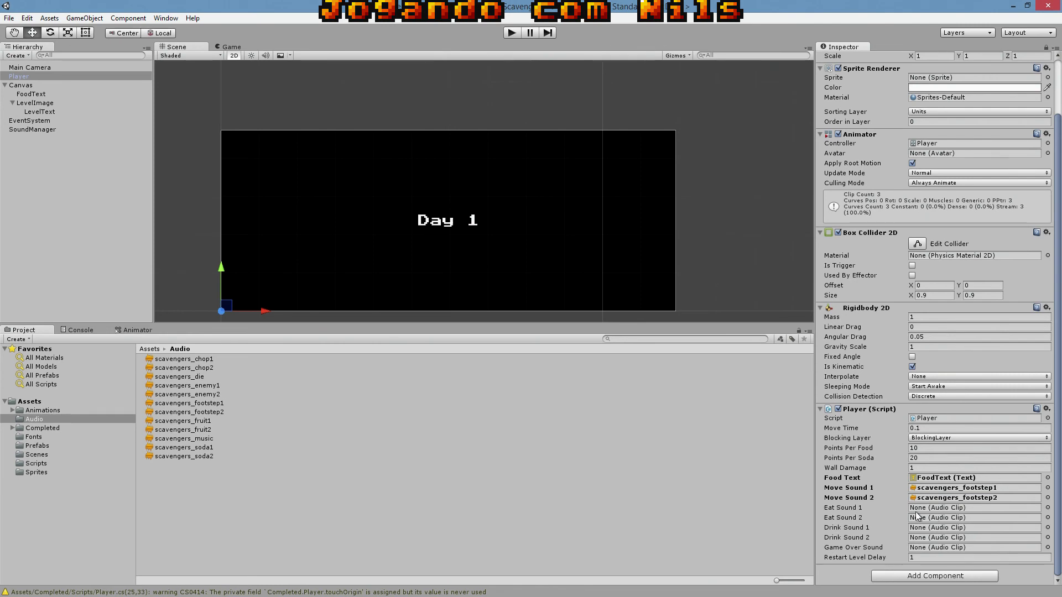
pyautogui.click(1048, 508)
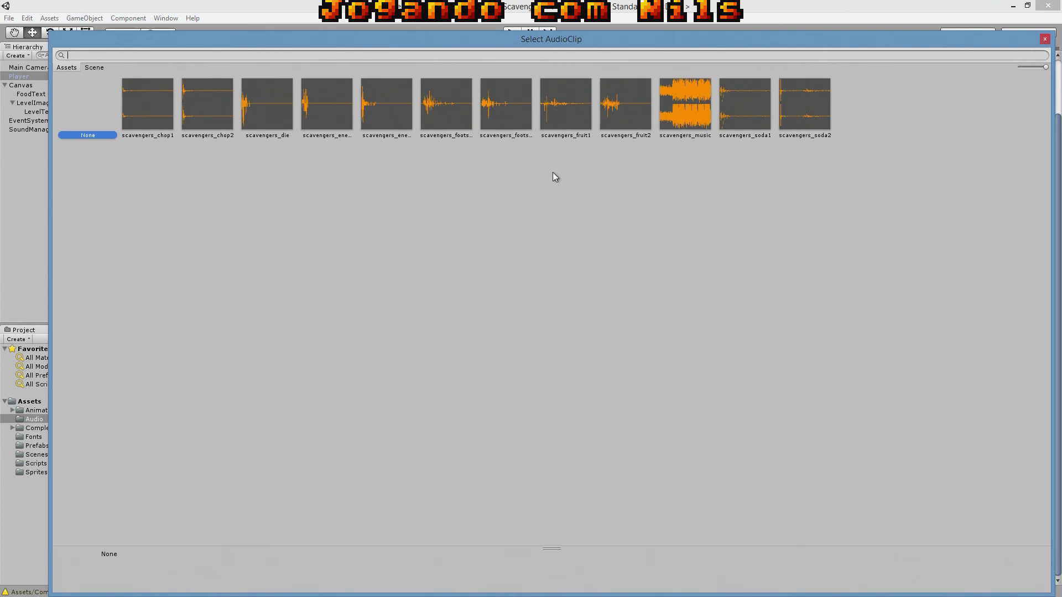
pyautogui.doubleClick(576, 115)
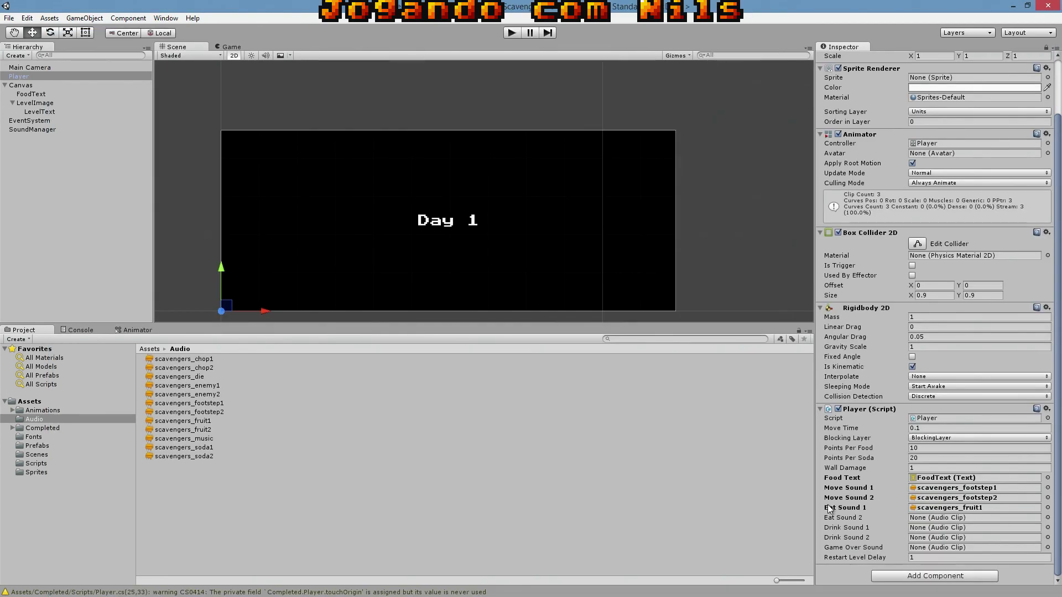
pyautogui.moveTo(196, 430); pyautogui.dragTo(948, 519)
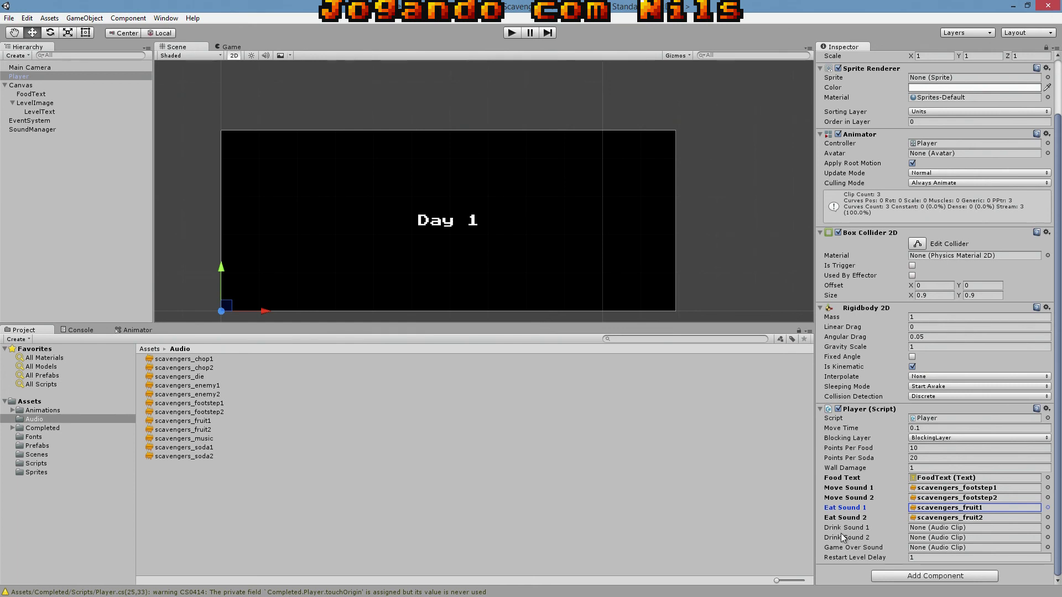
pyautogui.moveTo(206, 454); pyautogui.dragTo(922, 533)
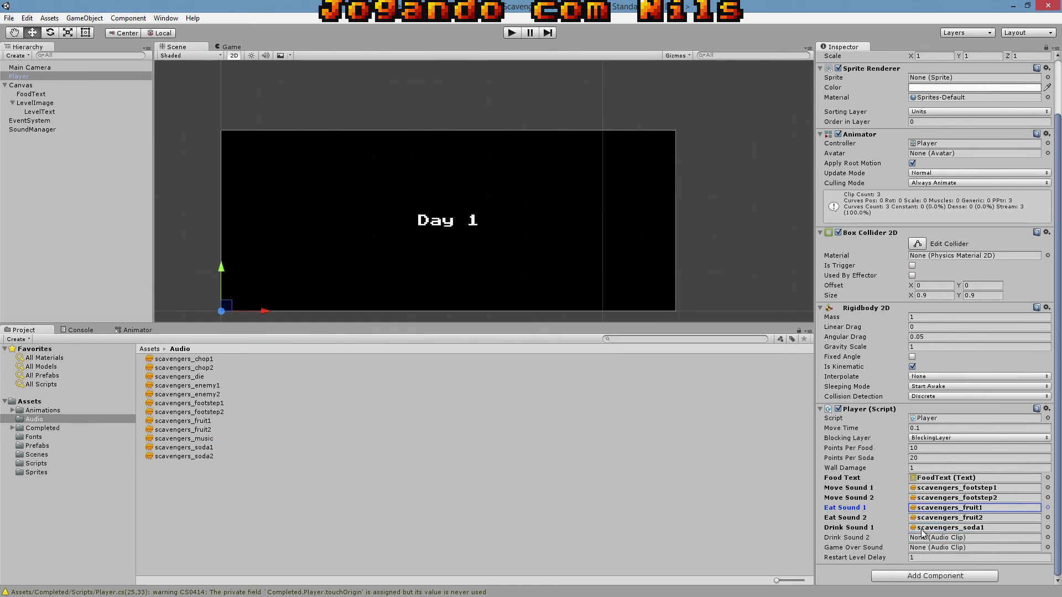
pyautogui.moveTo(176, 457); pyautogui.dragTo(922, 538)
pyautogui.moveTo(185, 377); pyautogui.dragTo(916, 550)
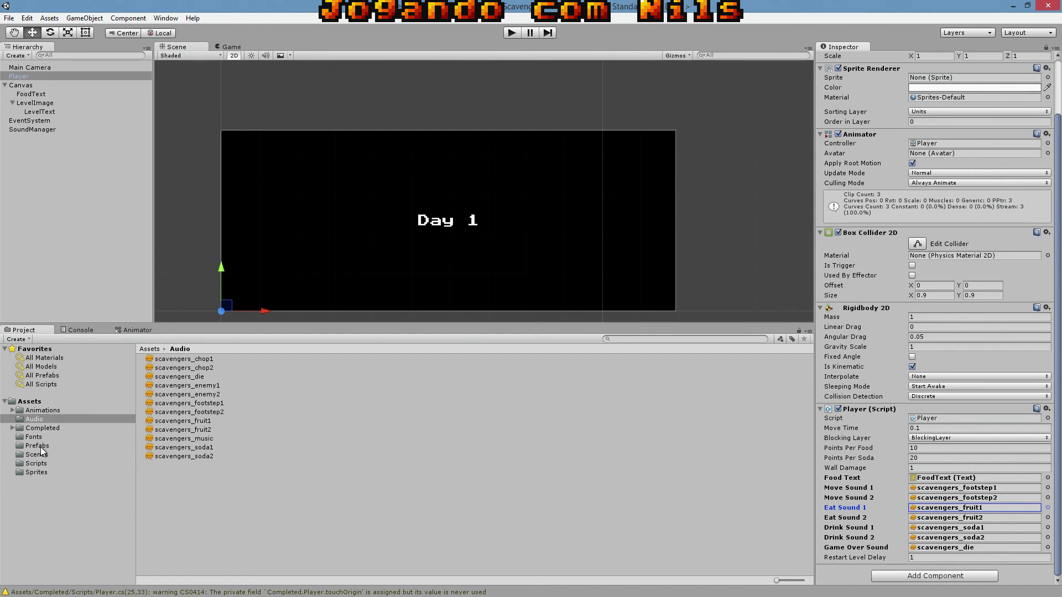
# - In the Prefabs folder, select the Enemy1 and Enemy2 prefabs and show their components in the Inspector
pyautogui.click(40, 448)
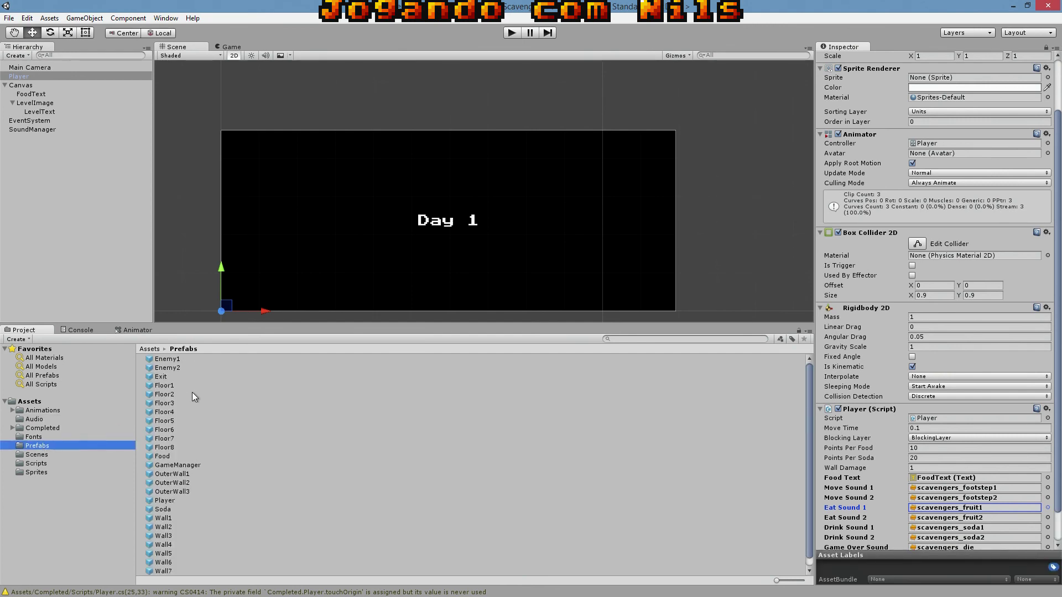
pyautogui.click(173, 360)
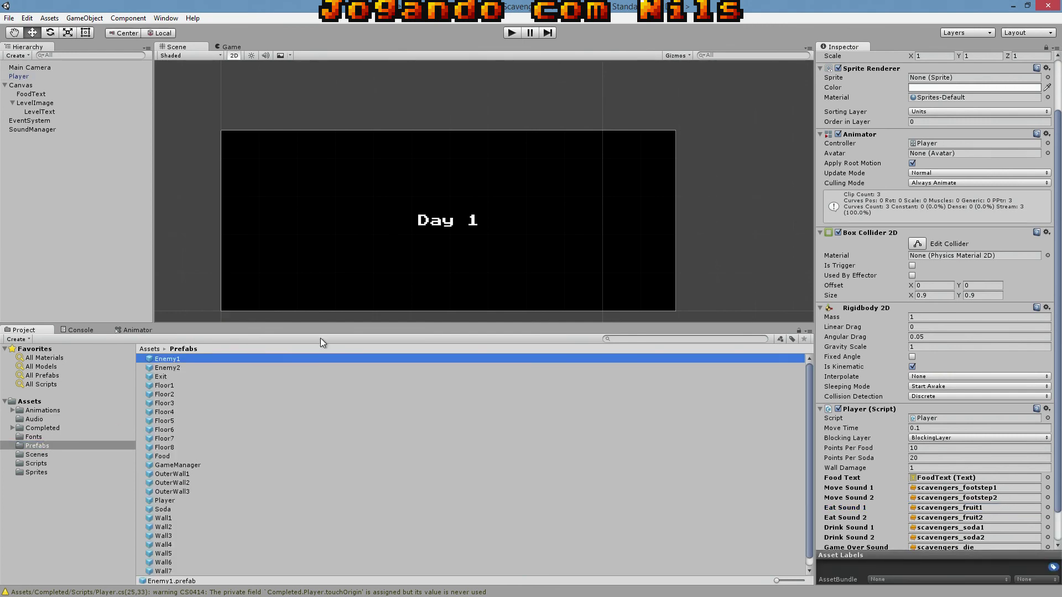
pyautogui.moveTo(777, 581); pyautogui.dragTo(814, 581)
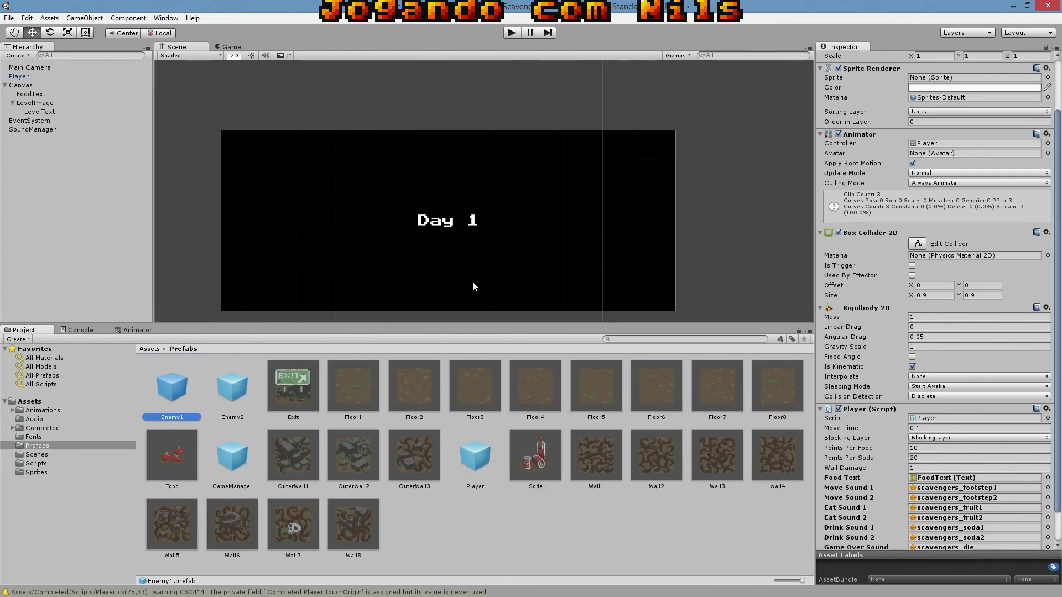
pyautogui.click(1046, 47)
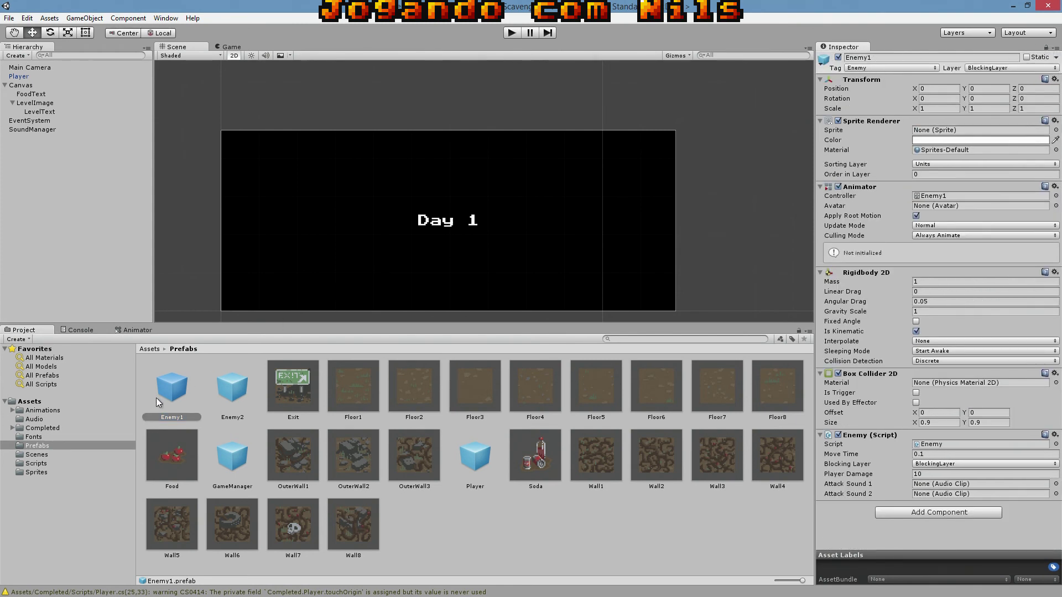
pyautogui.keyDown('ctrl'); pyautogui.click(232, 396); pyautogui.keyUp('ctrl')
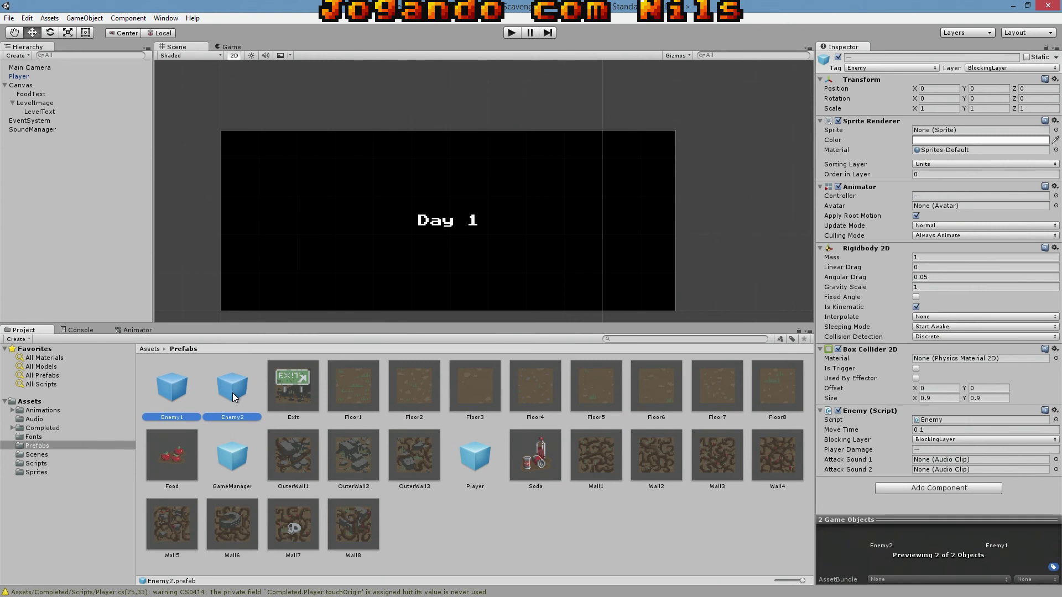
pyautogui.click(1046, 48)
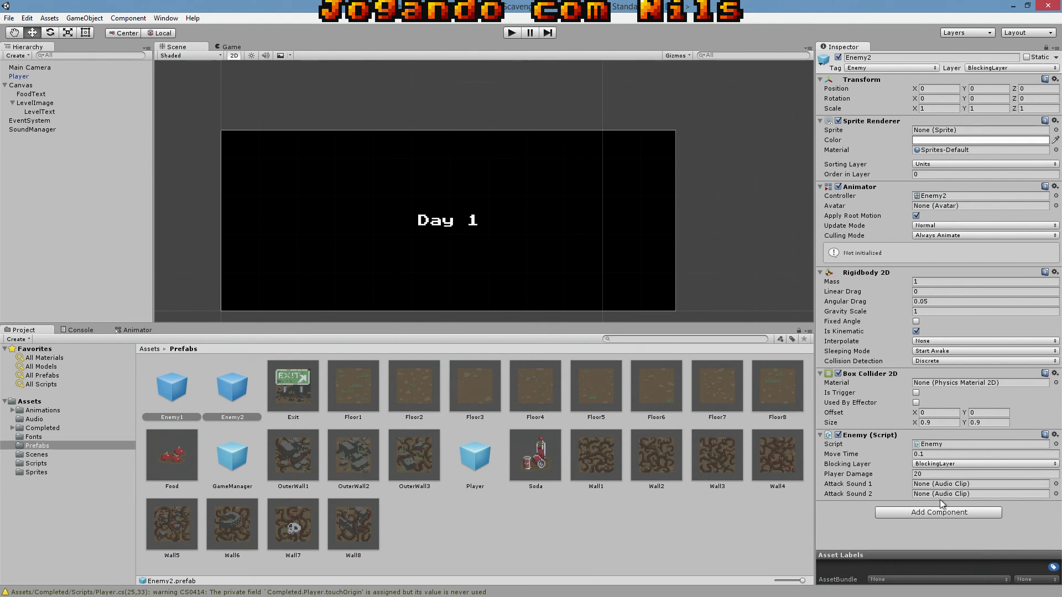
# - Assign scavengers_enemy1 to Attack Sound 1 and scavengers_enemy2 to Attack Sound 2
pyautogui.click(1056, 485)
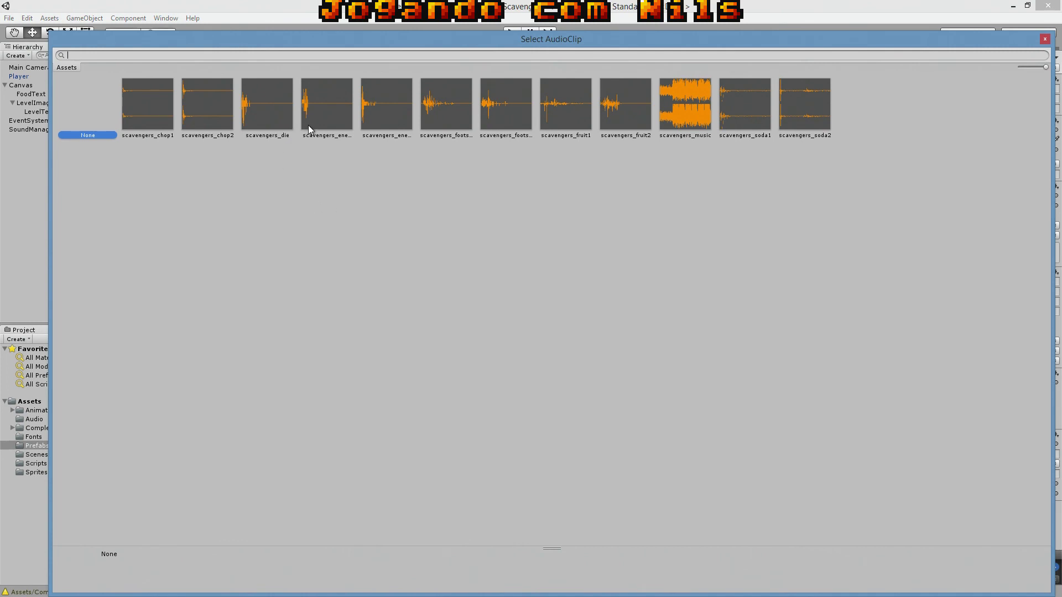
pyautogui.click(334, 120)
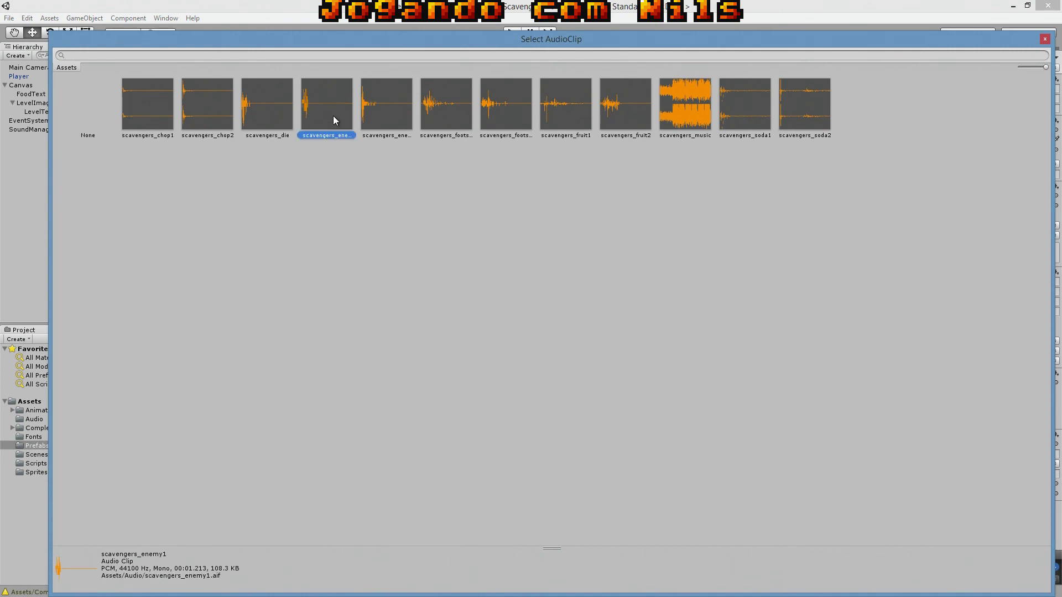
pyautogui.doubleClick(334, 120)
pyautogui.click(1056, 495)
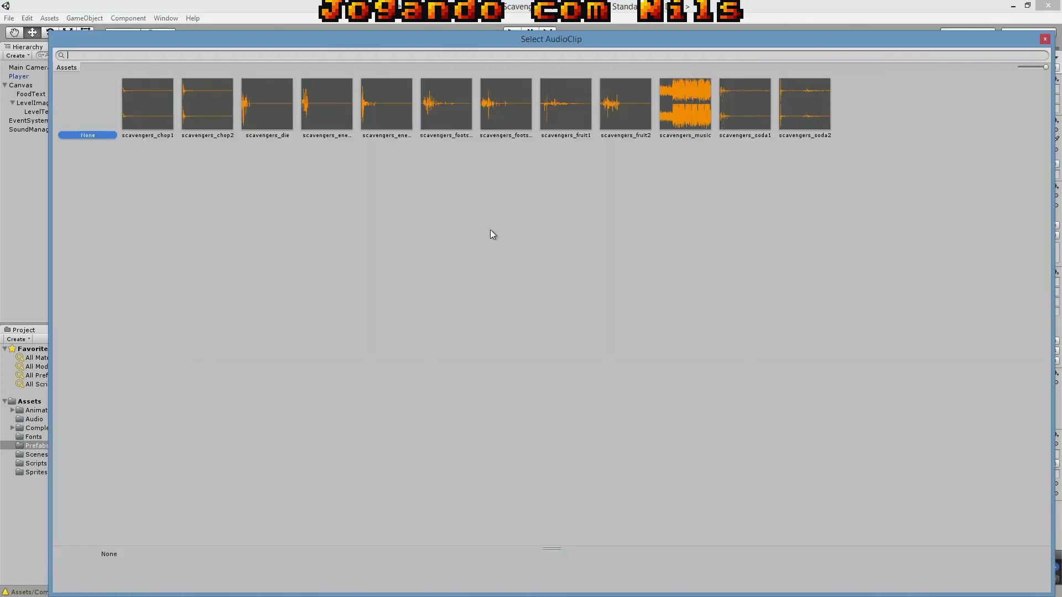
pyautogui.click(369, 103)
pyautogui.doubleClick(378, 104)
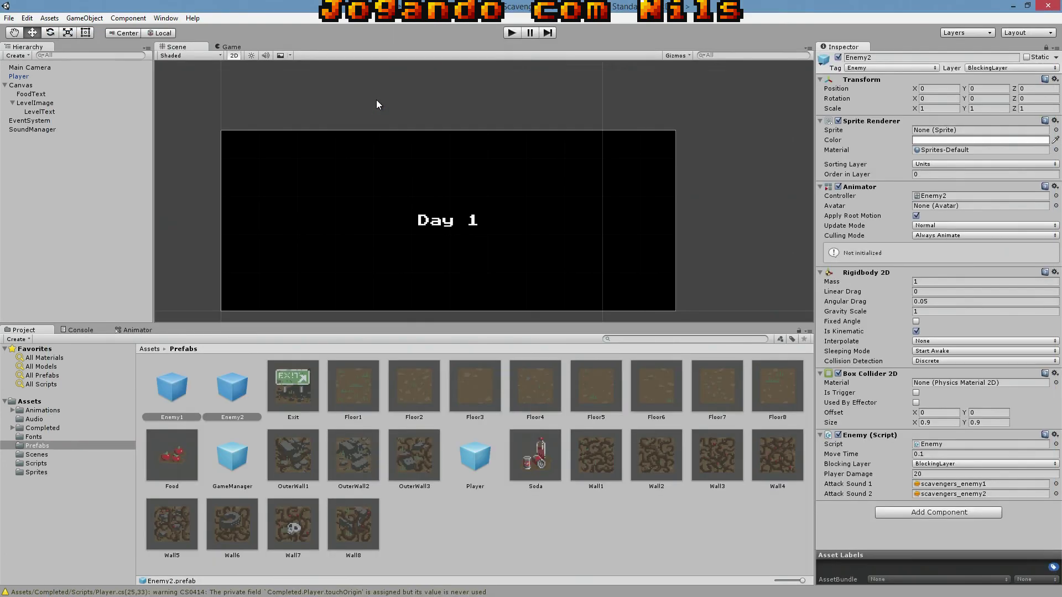
# - Select both enemy prefabs together and give them scavengers_enemy1 and scavengers_enemy2 as attack sounds
pyautogui.click(242, 399)
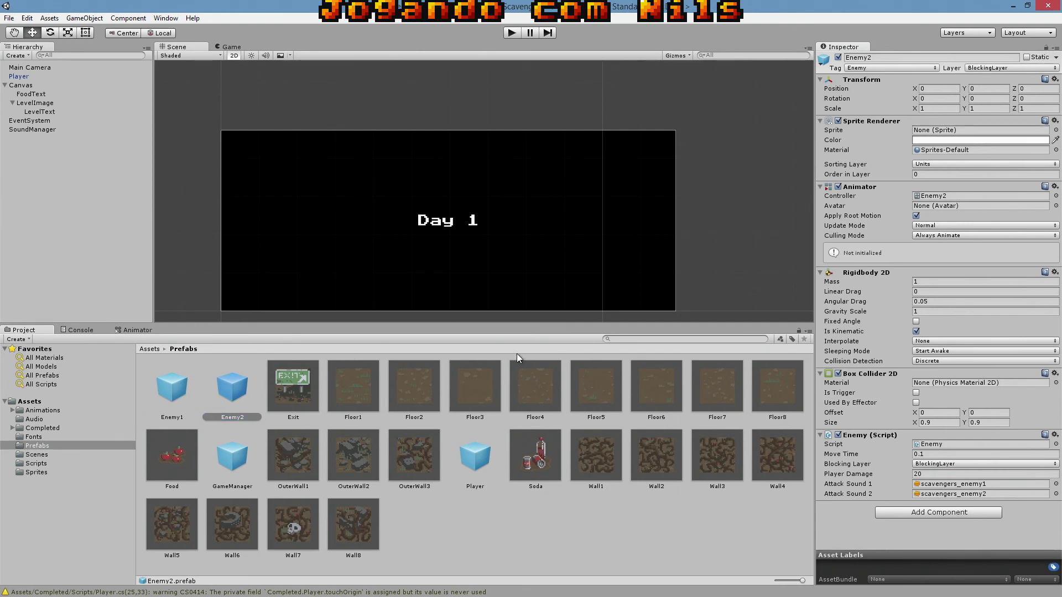
pyautogui.click(168, 384)
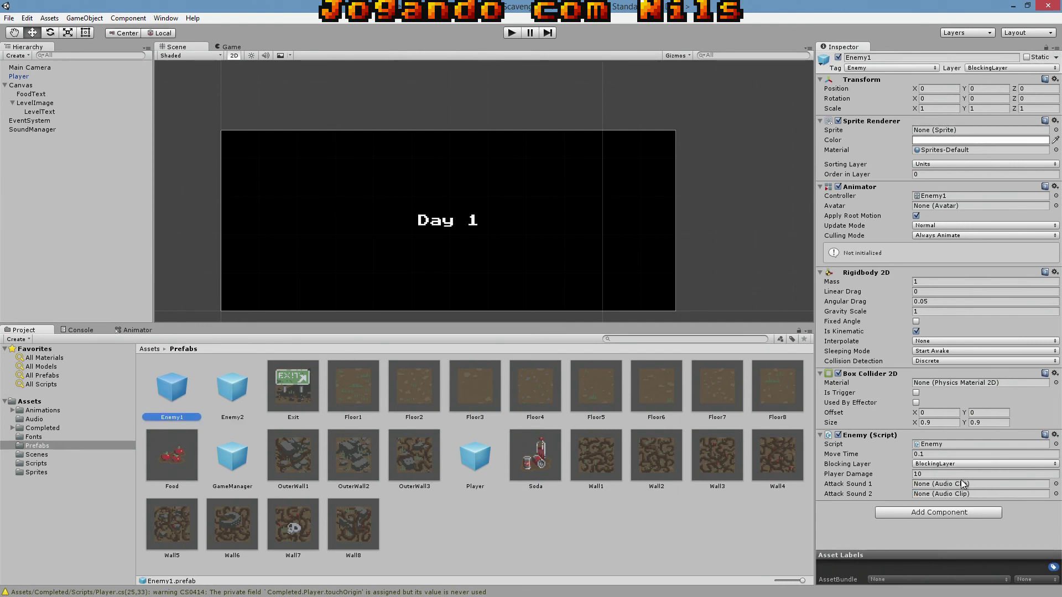
pyautogui.keyDown('ctrl'); pyautogui.click(230, 397); pyautogui.keyUp('ctrl')
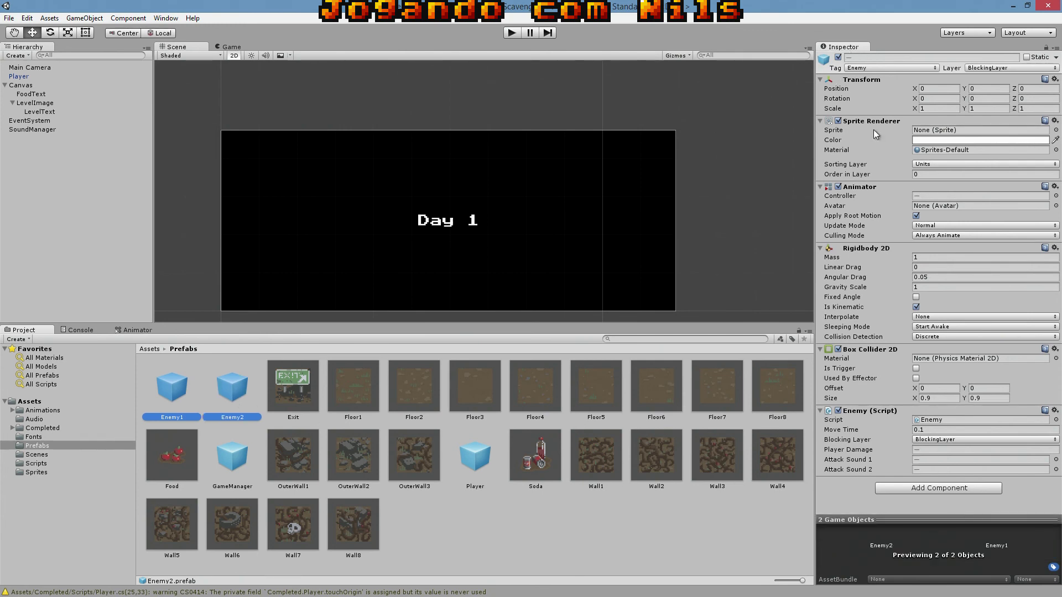
pyautogui.click(1056, 460)
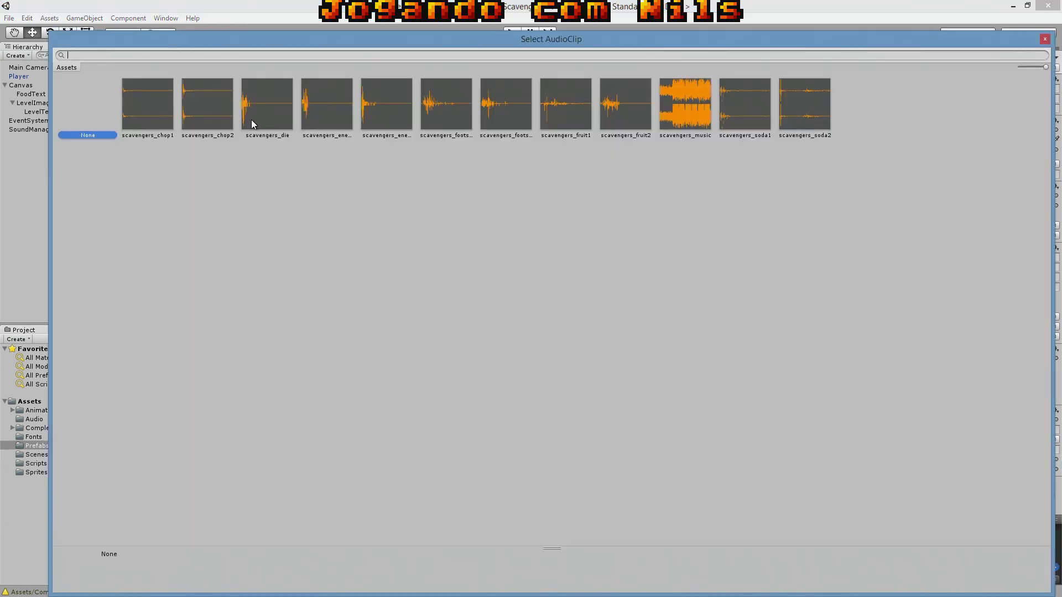
pyautogui.doubleClick(322, 104)
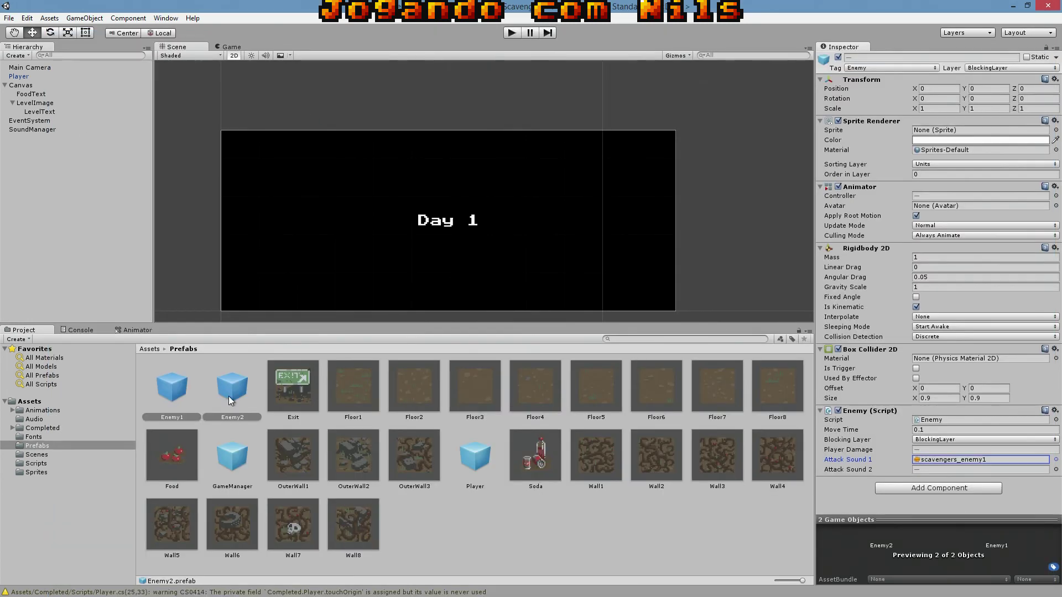
pyautogui.click(1056, 470)
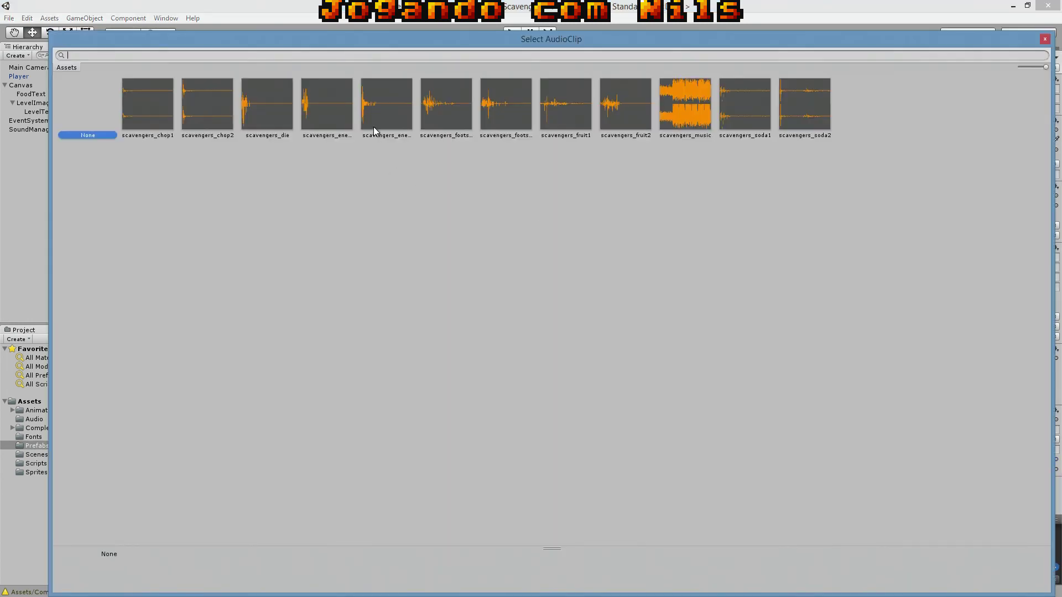
pyautogui.doubleClick(384, 114)
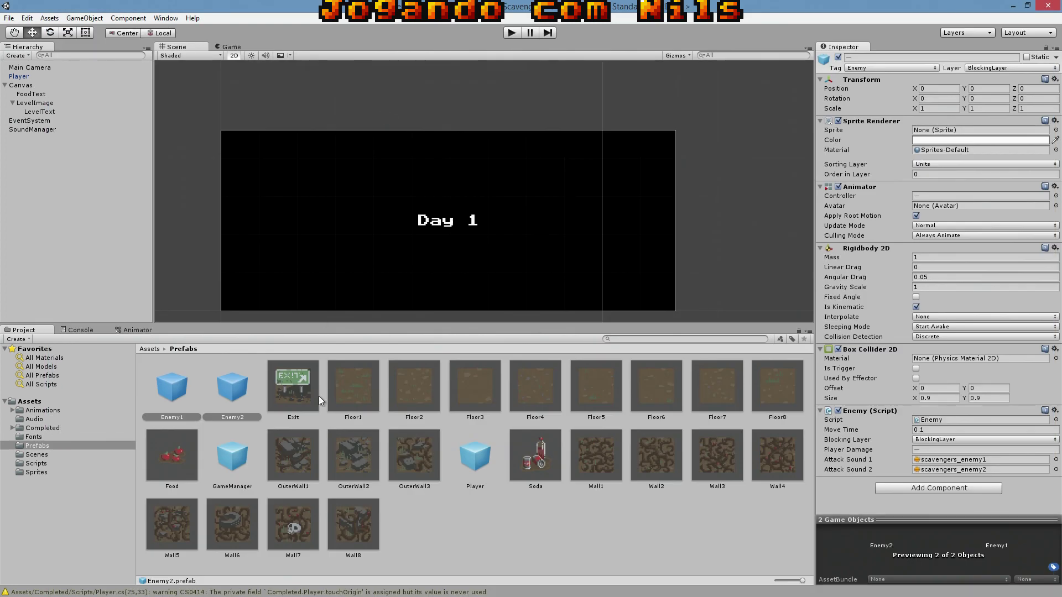
# - Check that Enemy1 and Enemy2 each show both attack sounds
pyautogui.click(318, 387)
pyautogui.click(231, 393)
pyautogui.click(184, 392)
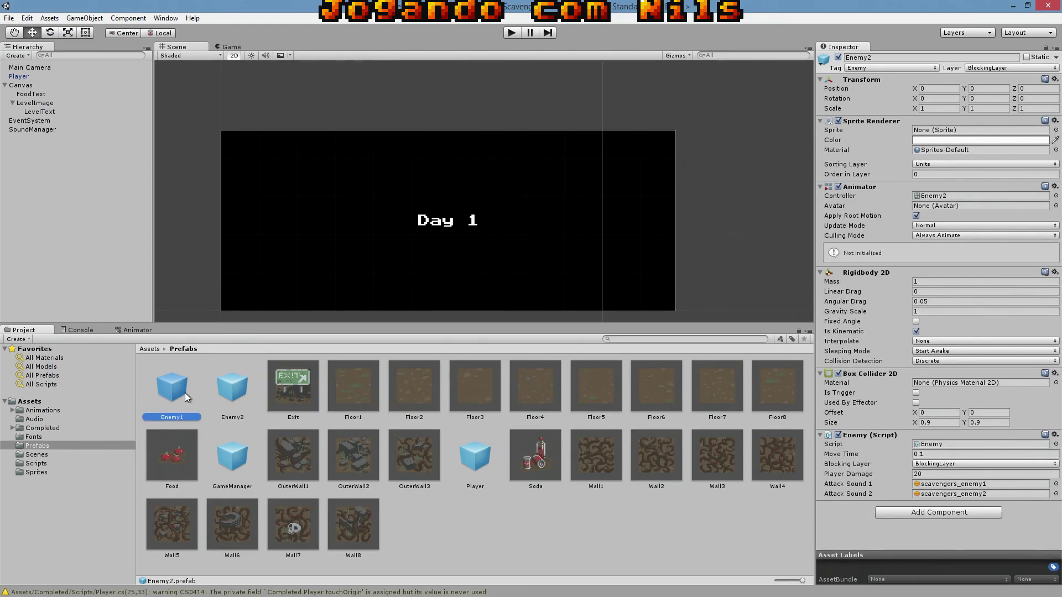
pyautogui.click(214, 392)
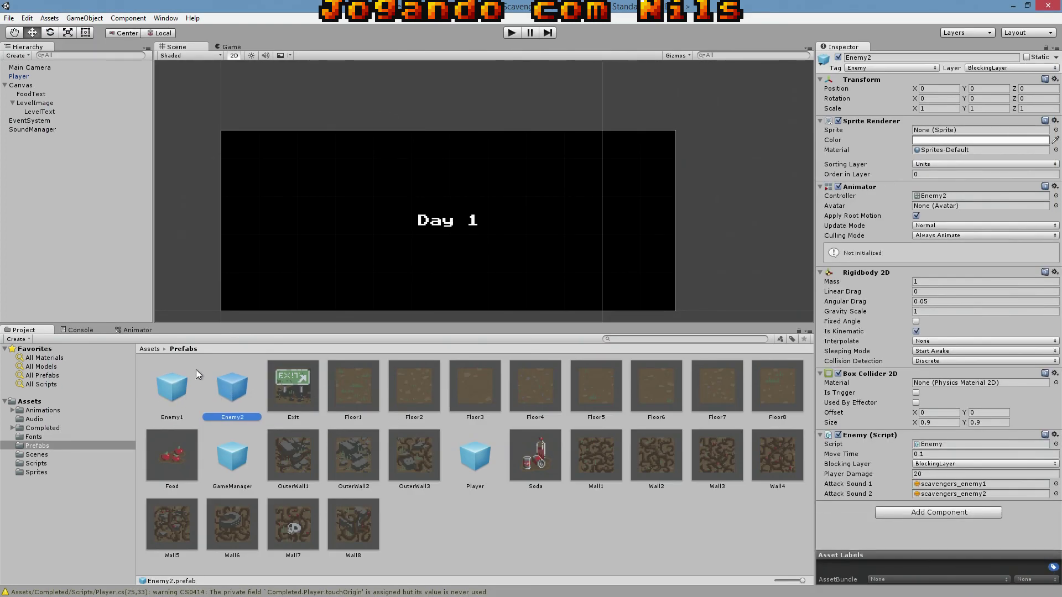
pyautogui.click(174, 382)
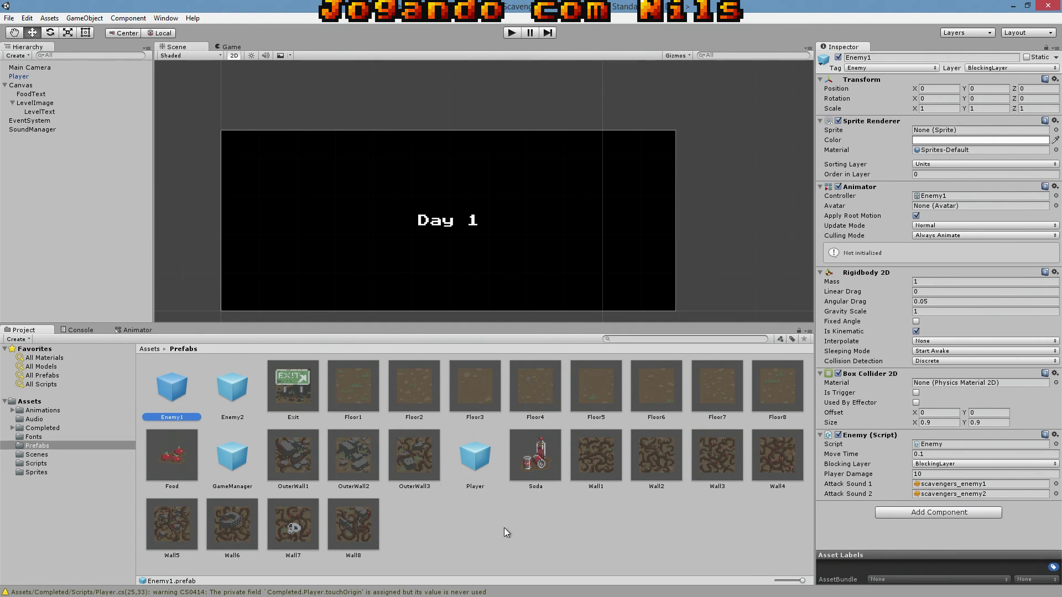
# - Select the Wall prefabs and drag scavengers_chop1 and scavengers_chop2 into Chop Sound 1 and 2
pyautogui.click(599, 455)
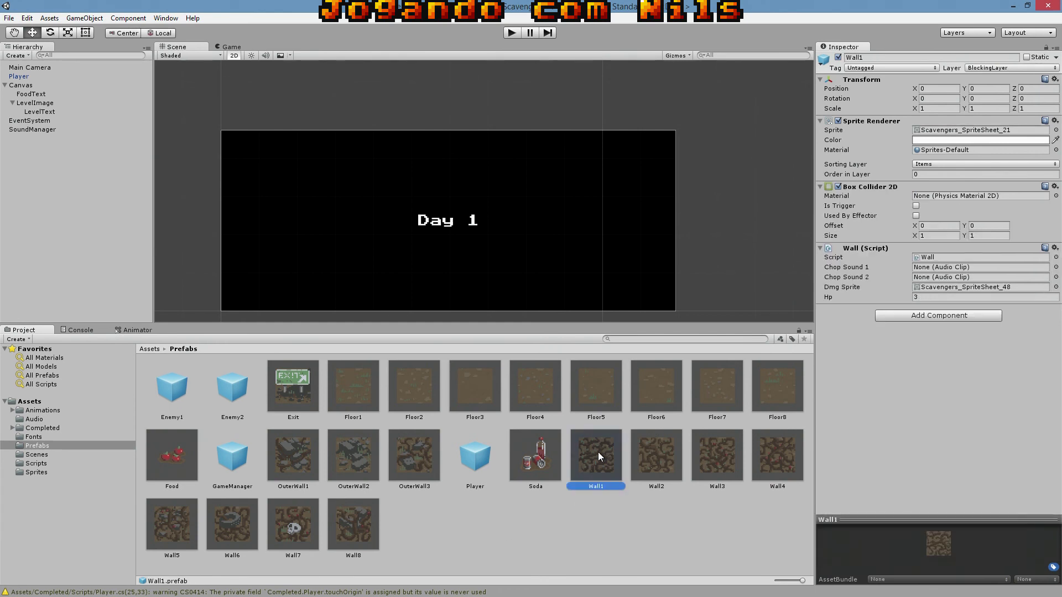
pyautogui.keyDown('shift'); pyautogui.click(370, 528); pyautogui.keyUp('shift')
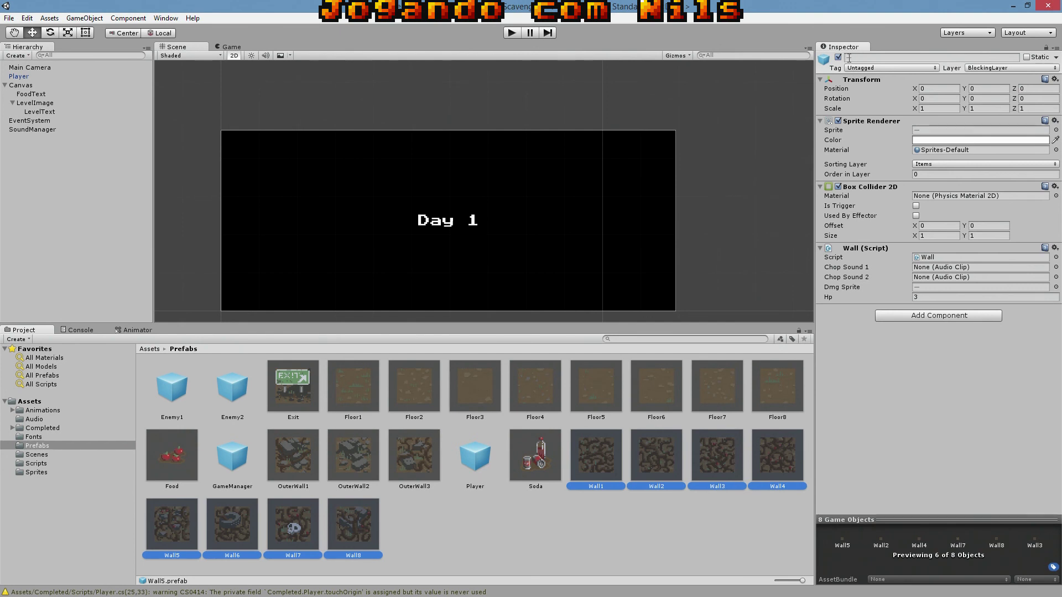
pyautogui.click(1046, 48)
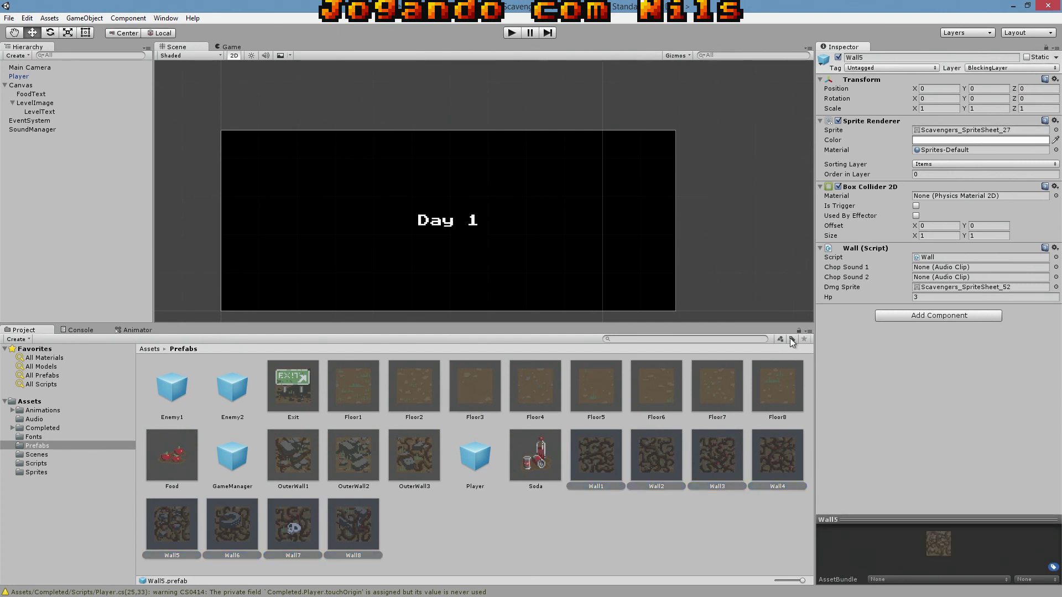
pyautogui.click(39, 419)
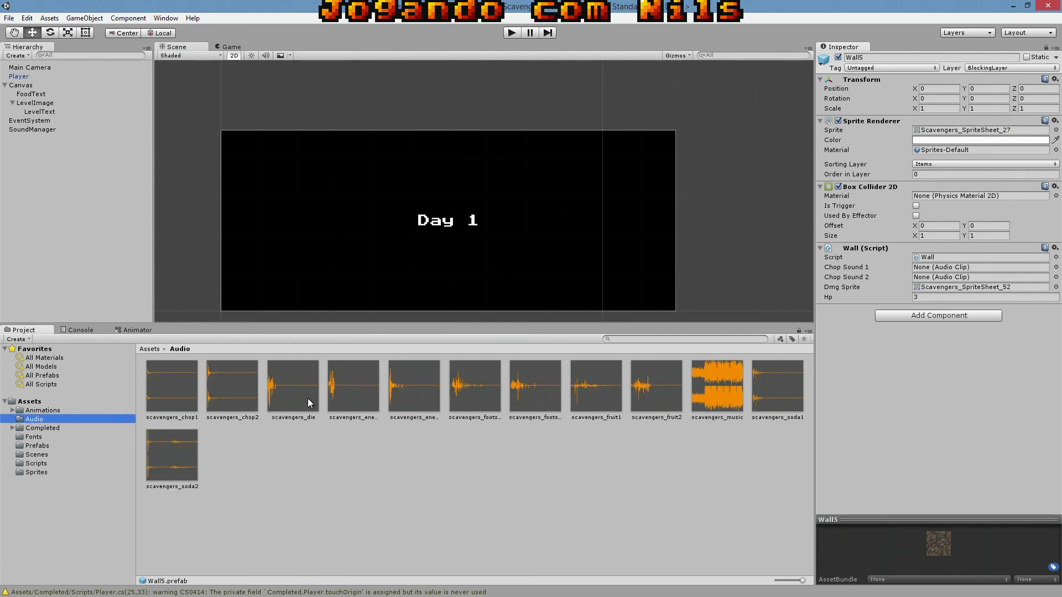
pyautogui.moveTo(174, 382); pyautogui.dragTo(927, 269)
pyautogui.moveTo(242, 399); pyautogui.dragTo(947, 277)
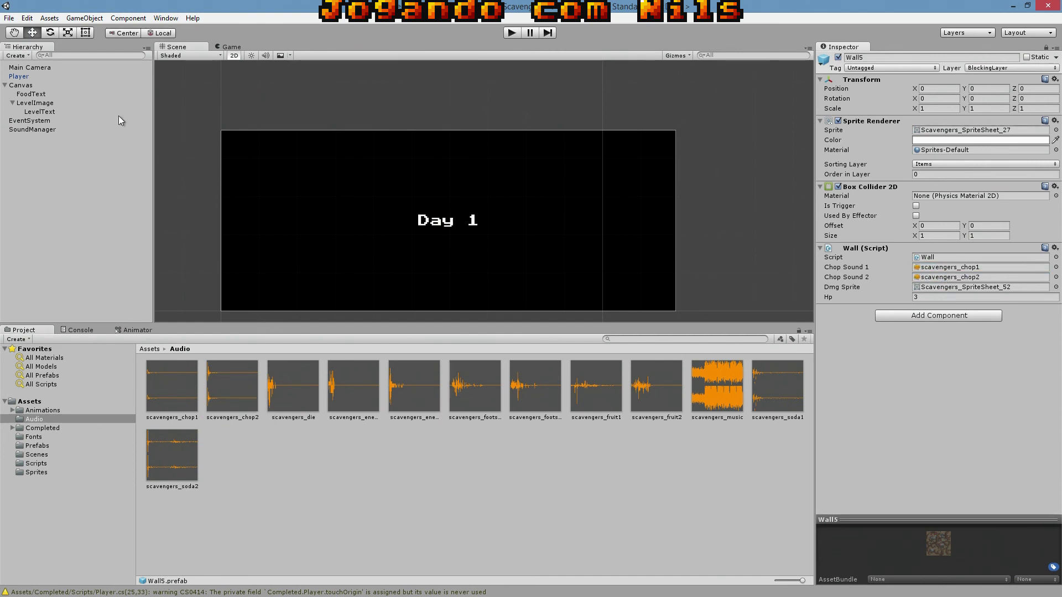
# - Save the scene and the project, then enter Play mode to test the sounds
pyautogui.click(9, 18)
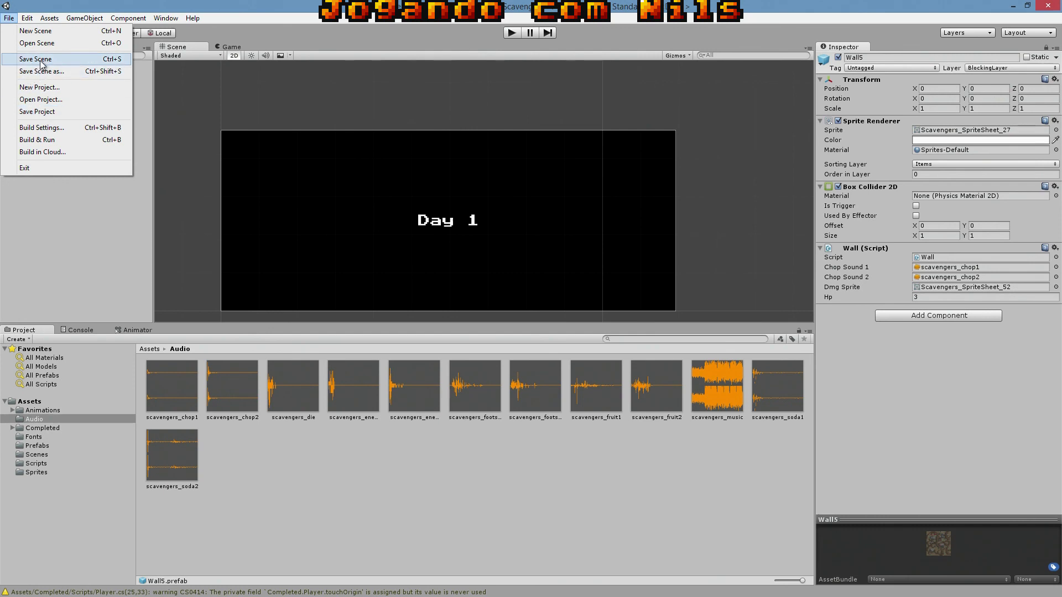
pyautogui.click(36, 59)
pyautogui.click(9, 18)
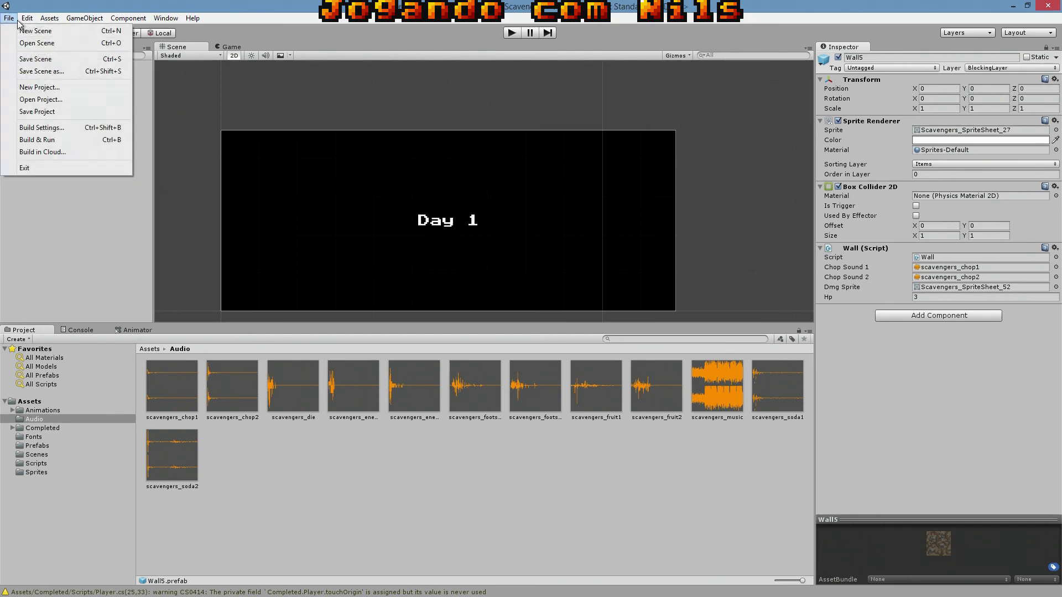
pyautogui.click(39, 111)
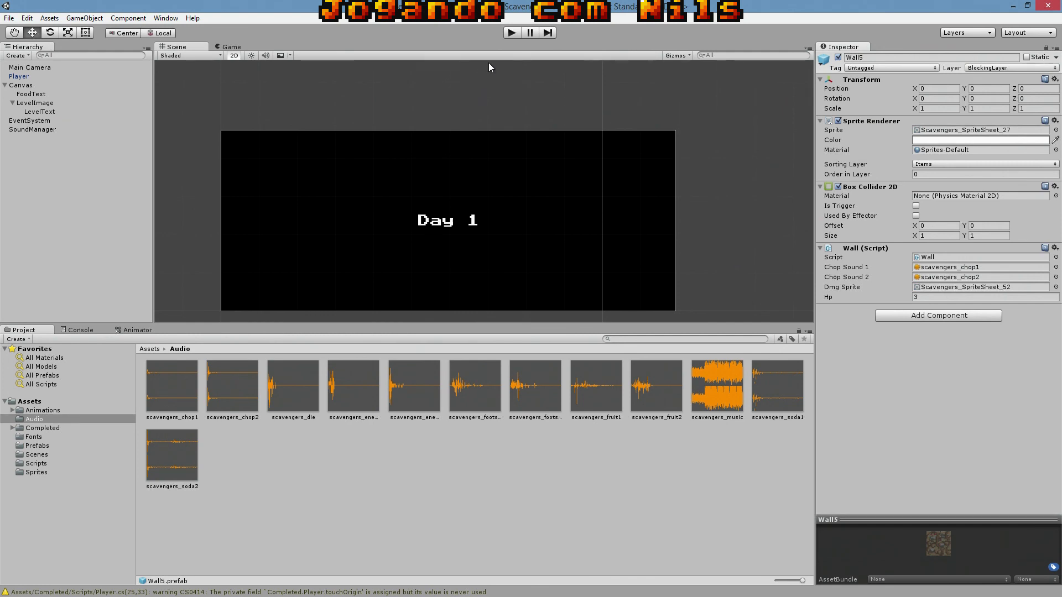
pyautogui.click(511, 33)
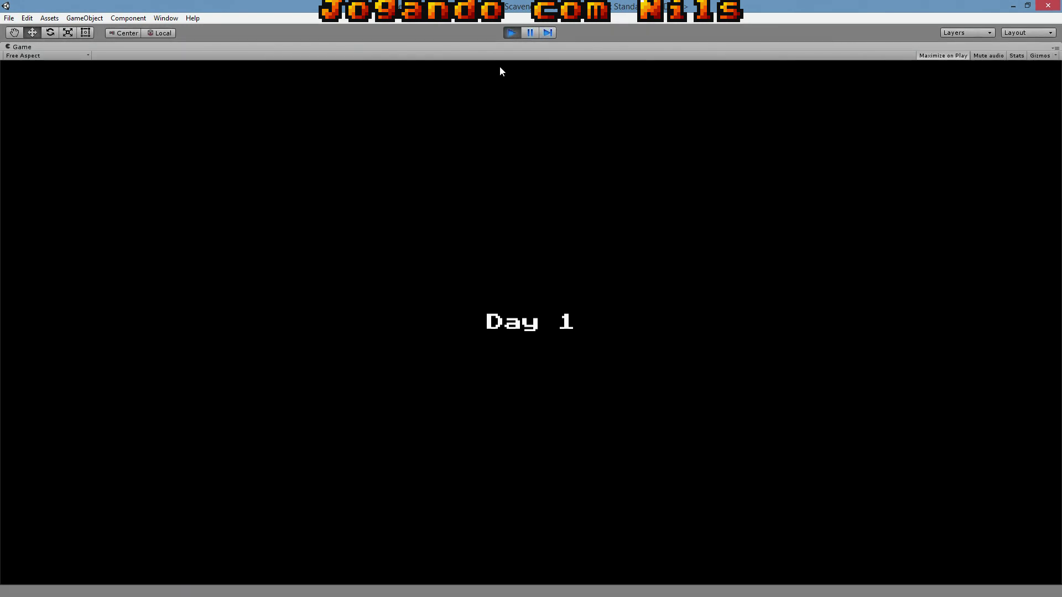
# - Move the player around the Day 1 board to pick up the soda and eat the tomatoes
pyautogui.press('Right')
pyautogui.press('Right')
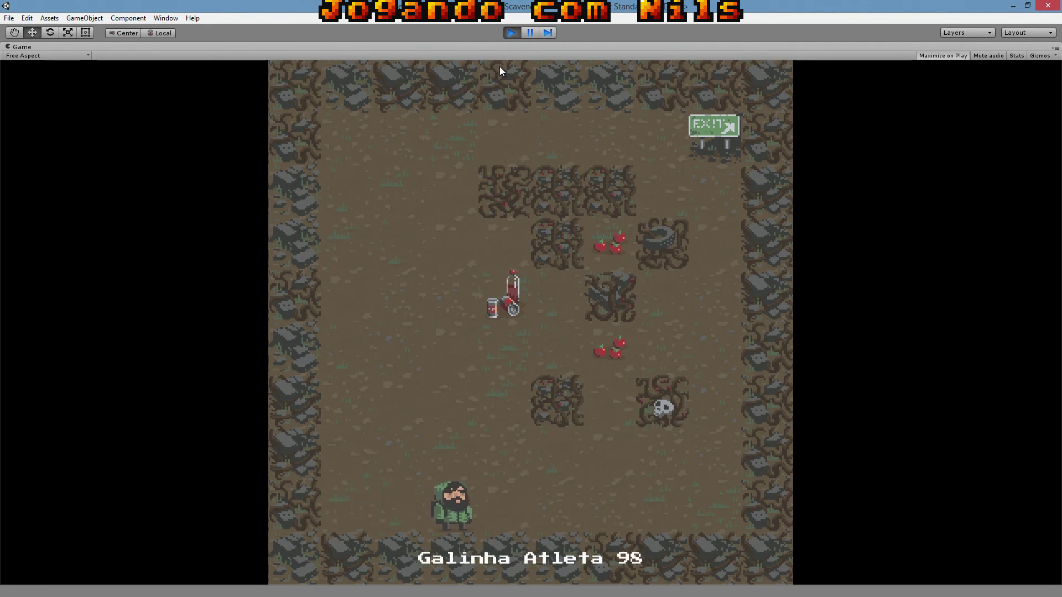
pyautogui.press('Right')
pyautogui.press('Up')
pyautogui.press('Up')
pyautogui.press('Left')
pyautogui.press('Up')
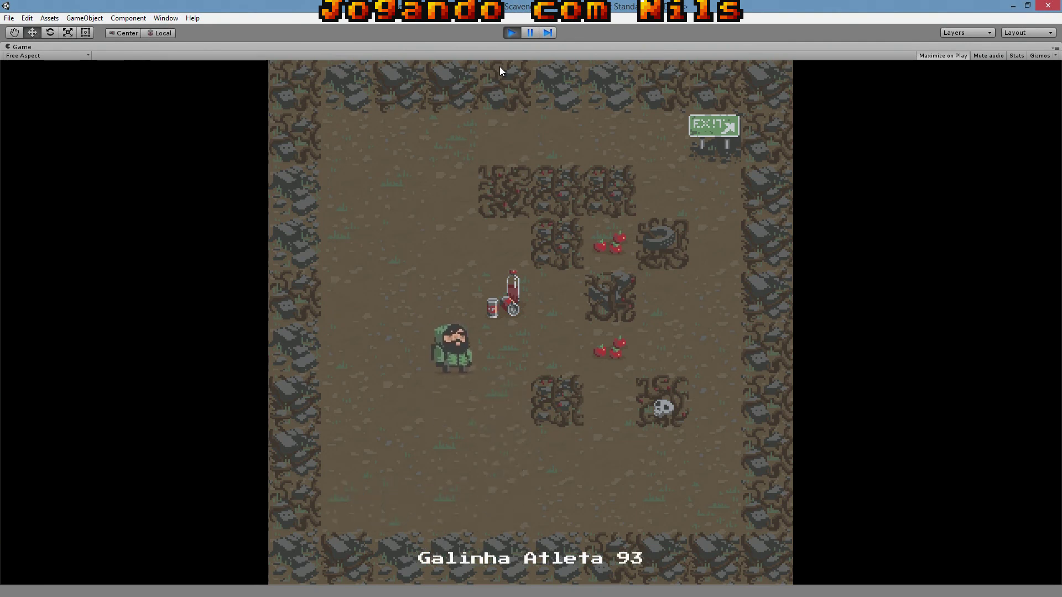
pyautogui.press('Up')
pyautogui.press('Up')
pyautogui.press('Left')
pyautogui.press('Down')
pyautogui.press('Right')
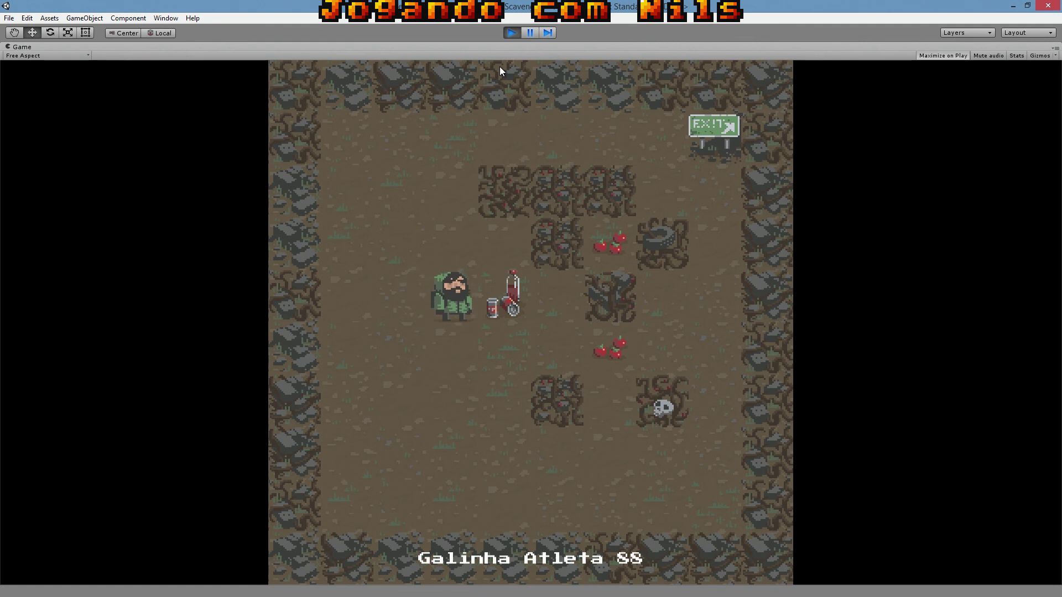
pyautogui.press('Right')
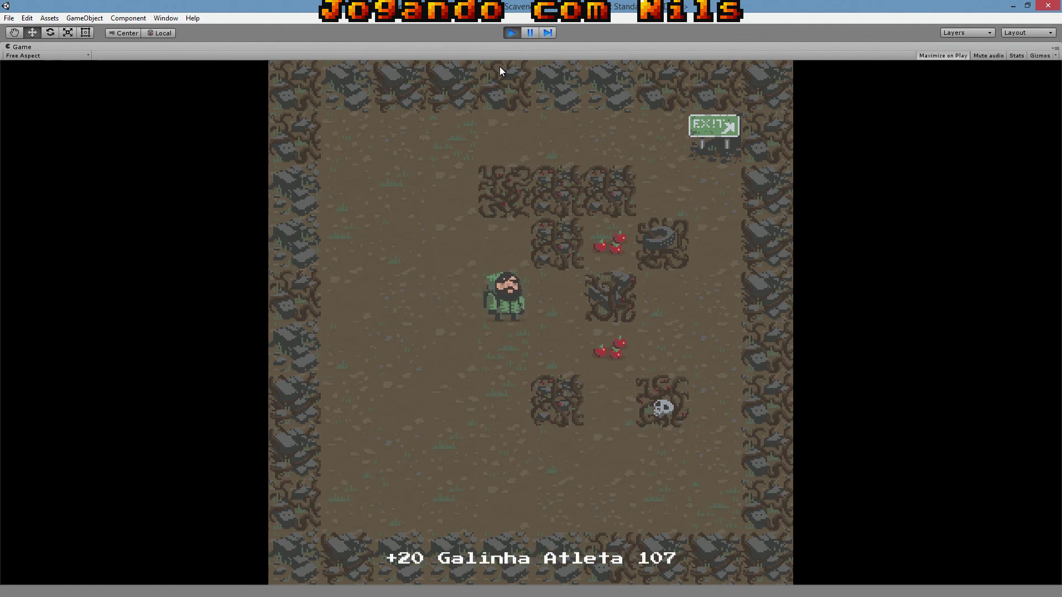
pyautogui.press('Down')
pyautogui.press('Right')
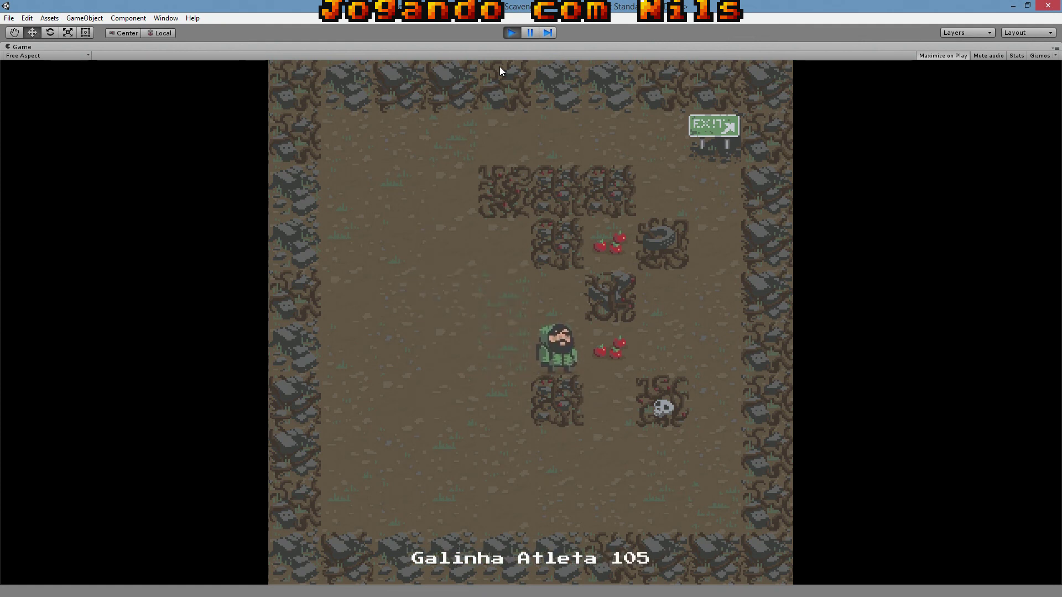
pyautogui.press('Right')
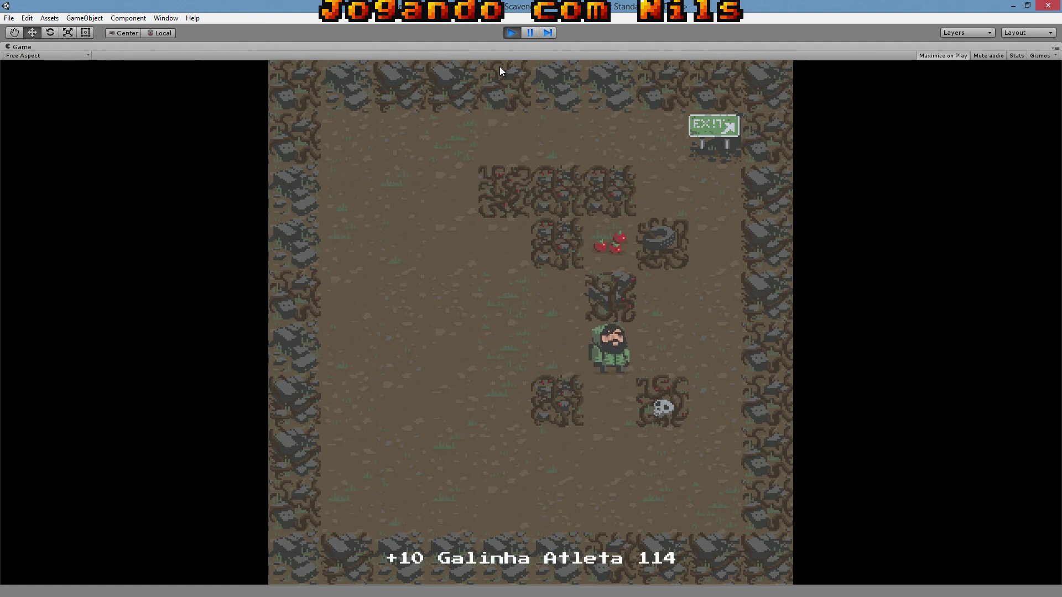
# - Chop through the surrounding walls and walk up to eat the cherries
pyautogui.press('Up')
pyautogui.press('Up')
pyautogui.press('Up')
pyautogui.press('Left')
pyautogui.press('Up')
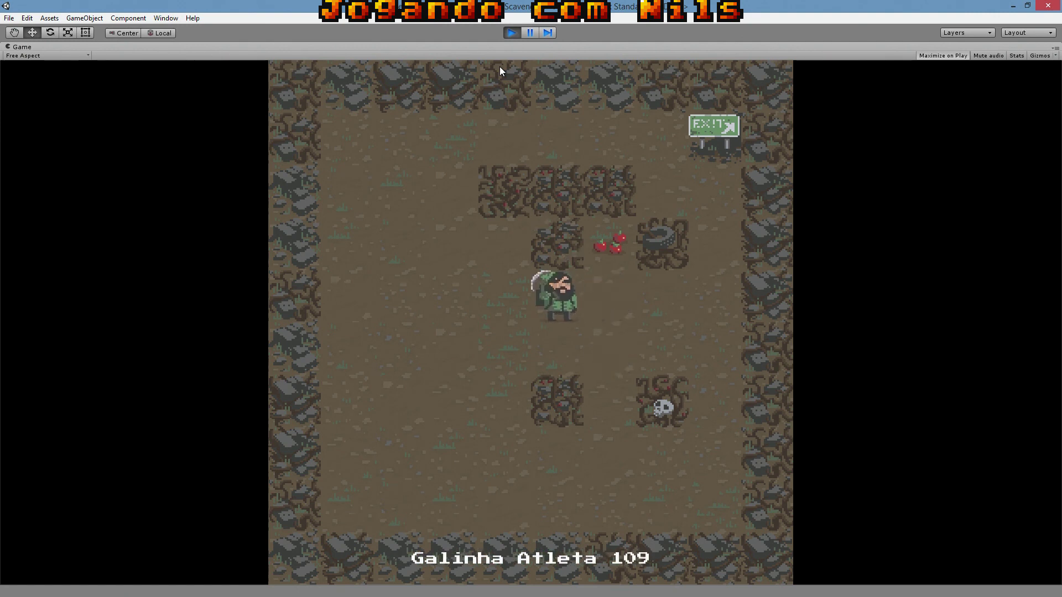
pyautogui.press('Up')
pyautogui.press('Up')
pyautogui.press('Up')
pyautogui.press('Up')
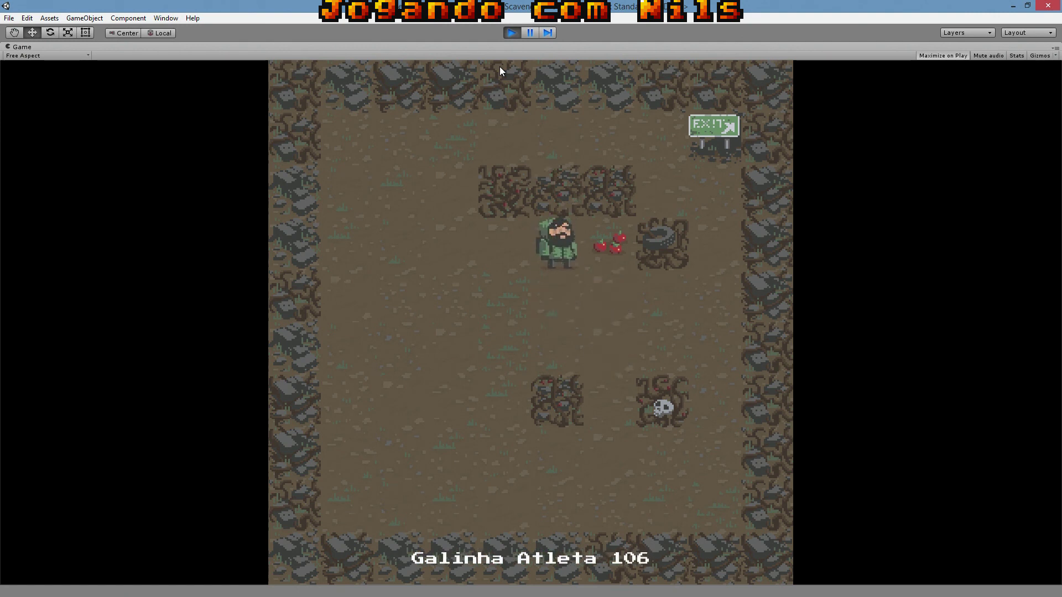
pyautogui.press('Up')
pyautogui.press('Up')
pyautogui.press('Right')
pyautogui.press('Right')
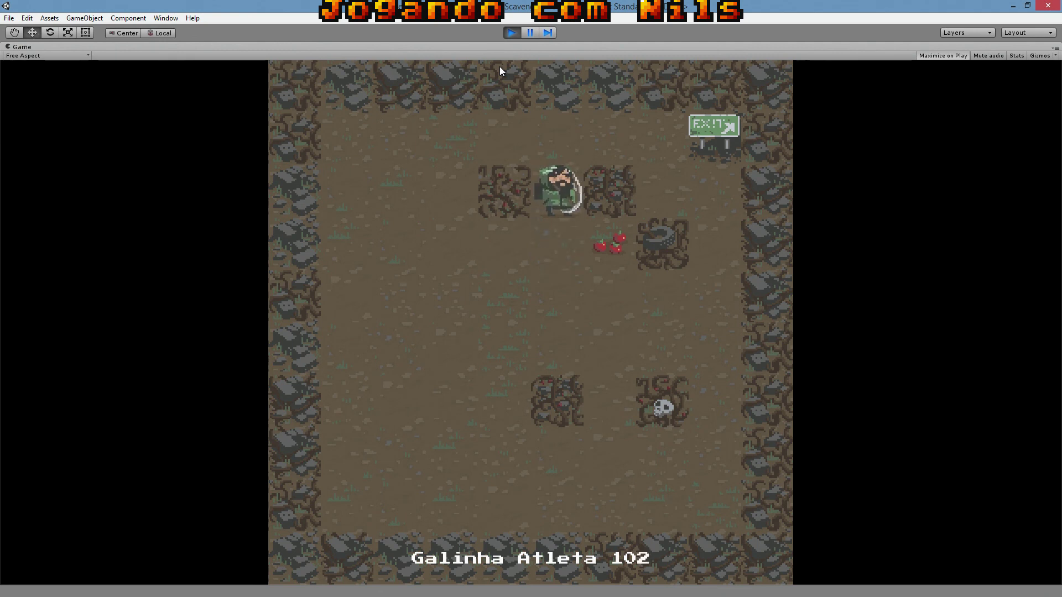
pyautogui.press('Left')
pyautogui.press('Left')
pyautogui.press('Right')
pyautogui.press('Left')
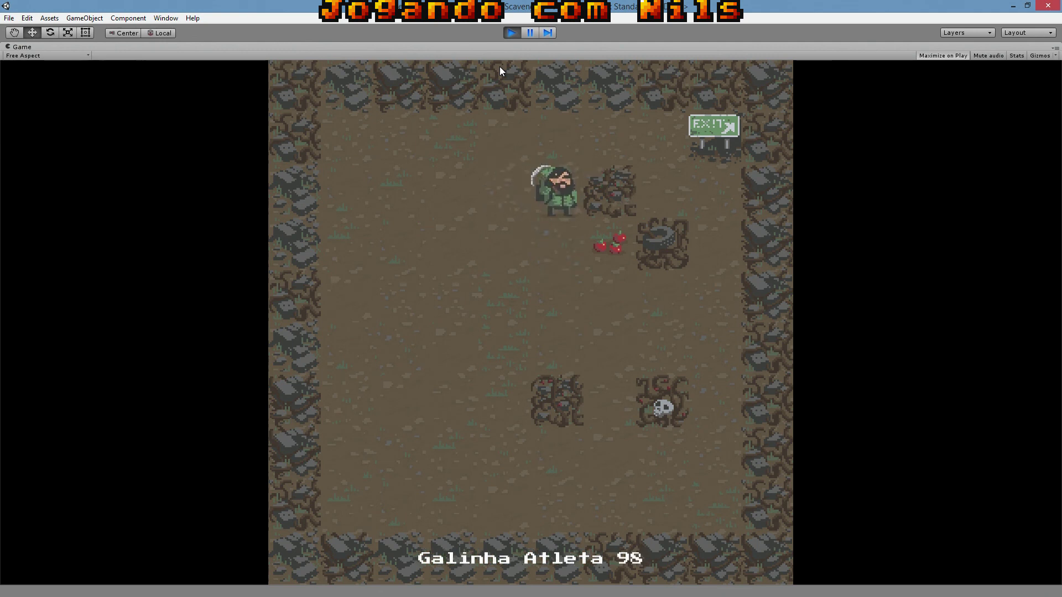
pyautogui.press('Right')
pyautogui.press('Right')
pyautogui.press('Right')
pyautogui.press('Down')
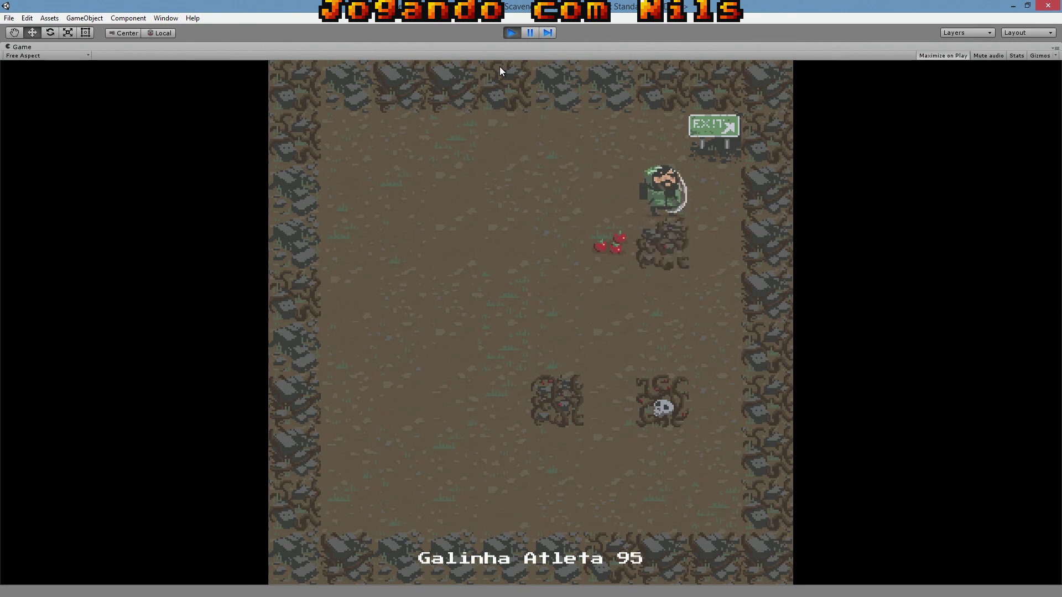
pyautogui.press('Down')
pyautogui.press('Down')
pyautogui.press('Down')
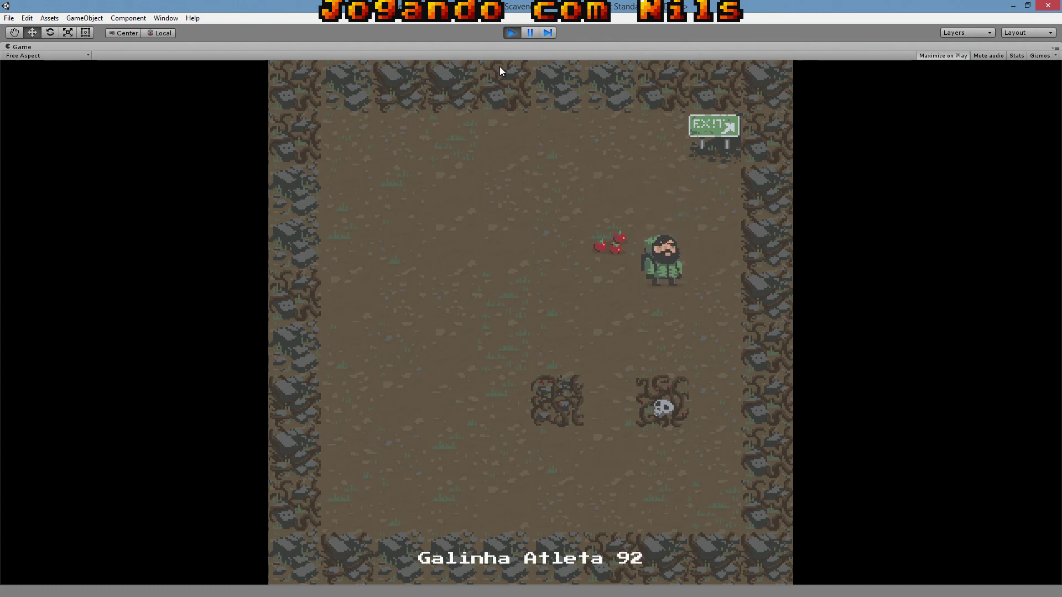
pyautogui.press('Down')
pyautogui.press('Down')
pyautogui.press('Down')
pyautogui.press('Down')
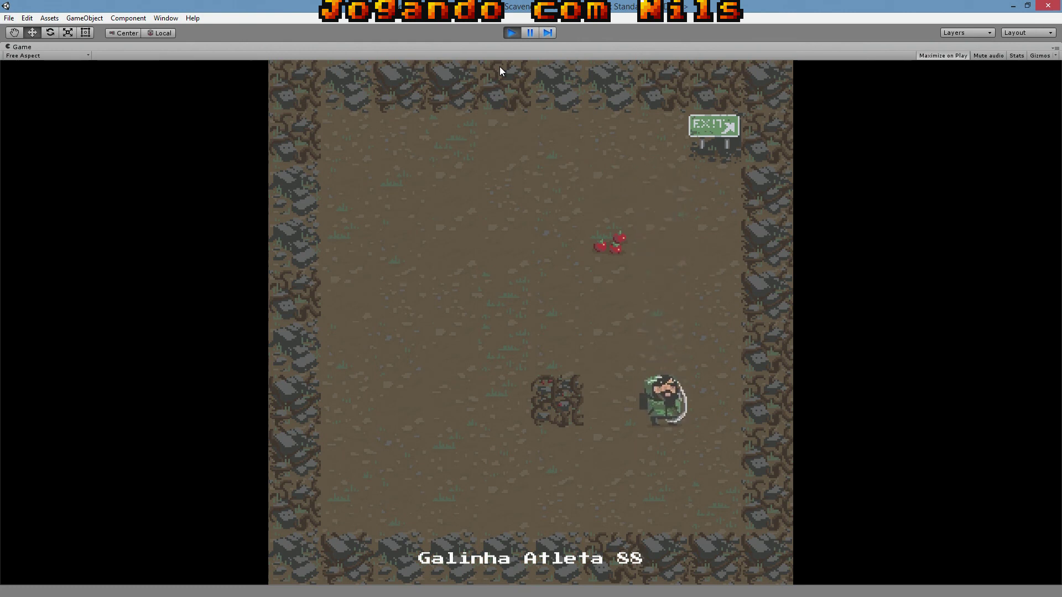
pyautogui.press('Left')
pyautogui.press('Left')
pyautogui.press('Left')
pyautogui.press('Left')
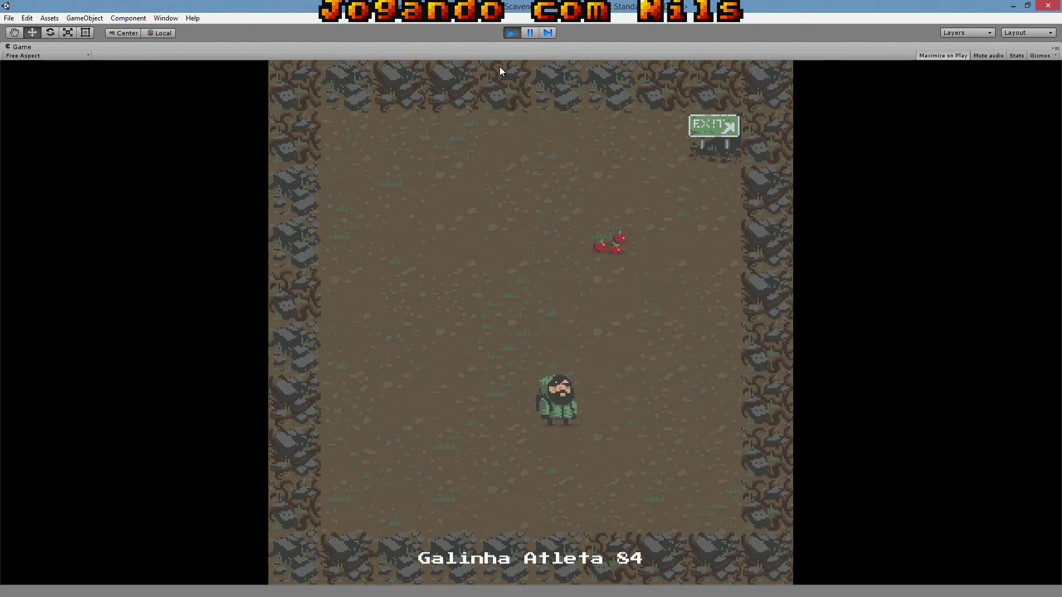
pyautogui.press('Up')
pyautogui.press('Up')
pyautogui.press('Up')
pyautogui.press('Right')
pyautogui.press('Right')
pyautogui.press('Right')
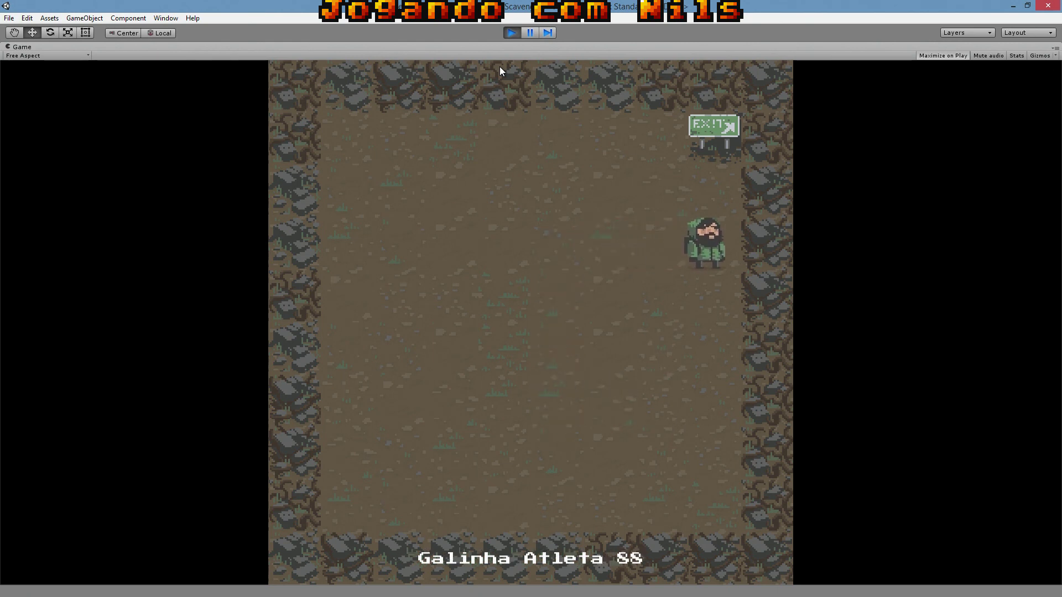
pyautogui.press('Up')
pyautogui.press('Up')
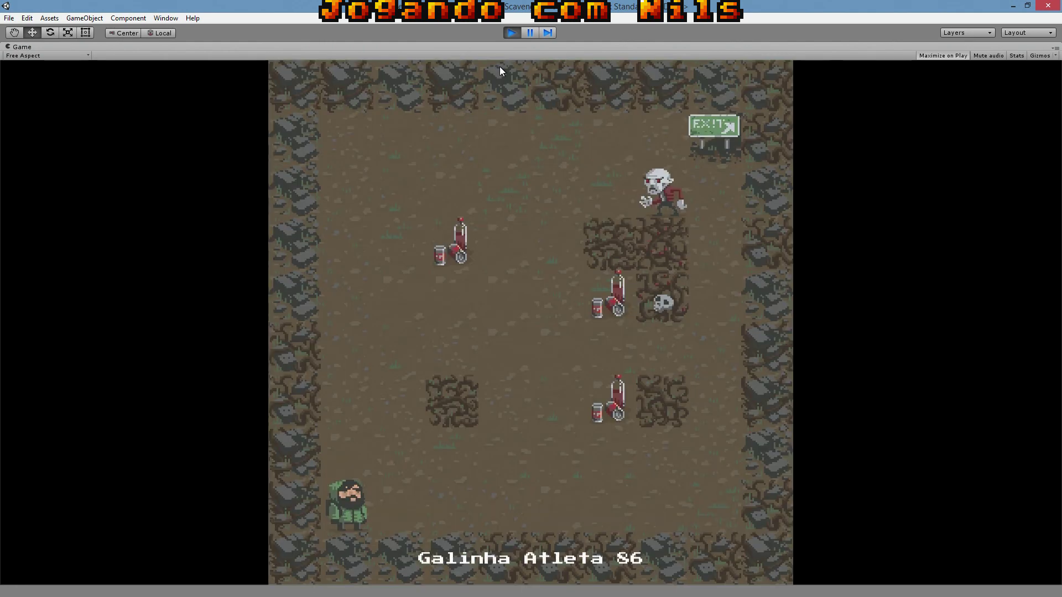
# - On the Day 2 level, move up past a broken wall and attack the blocking enemy
pyautogui.press('Right')
pyautogui.press('Right')
pyautogui.press('Up')
pyautogui.press('Up')
pyautogui.press('Up')
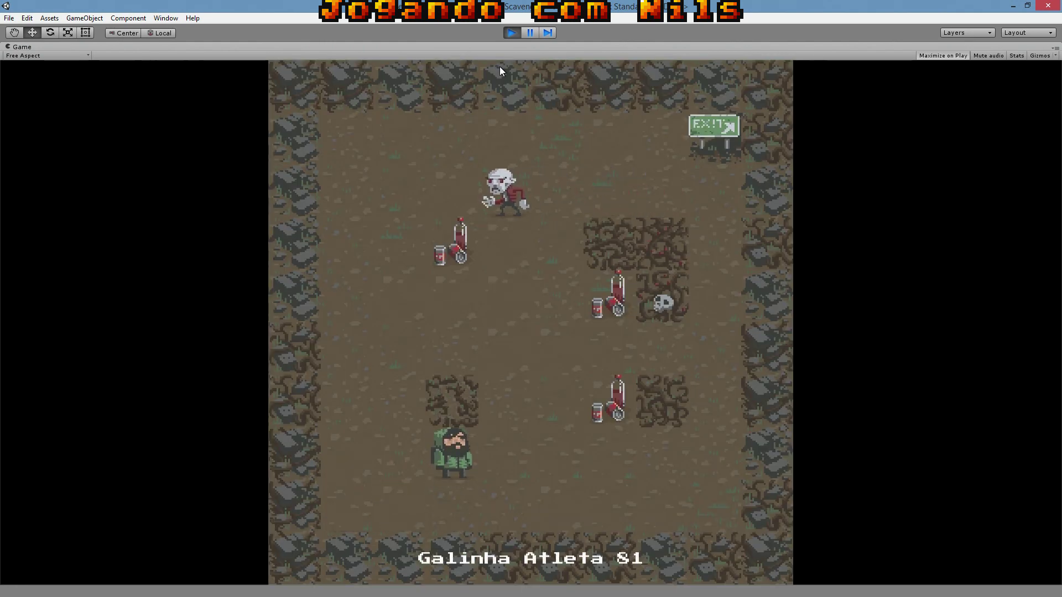
pyautogui.press('Up')
pyautogui.press('Up')
pyautogui.press('Up')
pyautogui.press('Up')
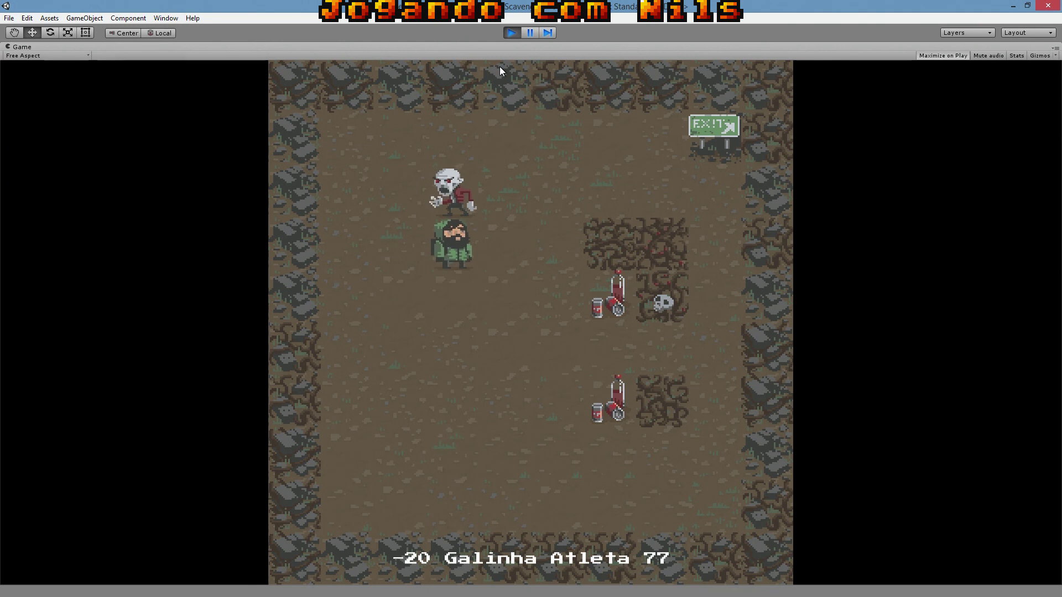
pyautogui.press('Up')
pyautogui.press('Up')
pyautogui.press('Up')
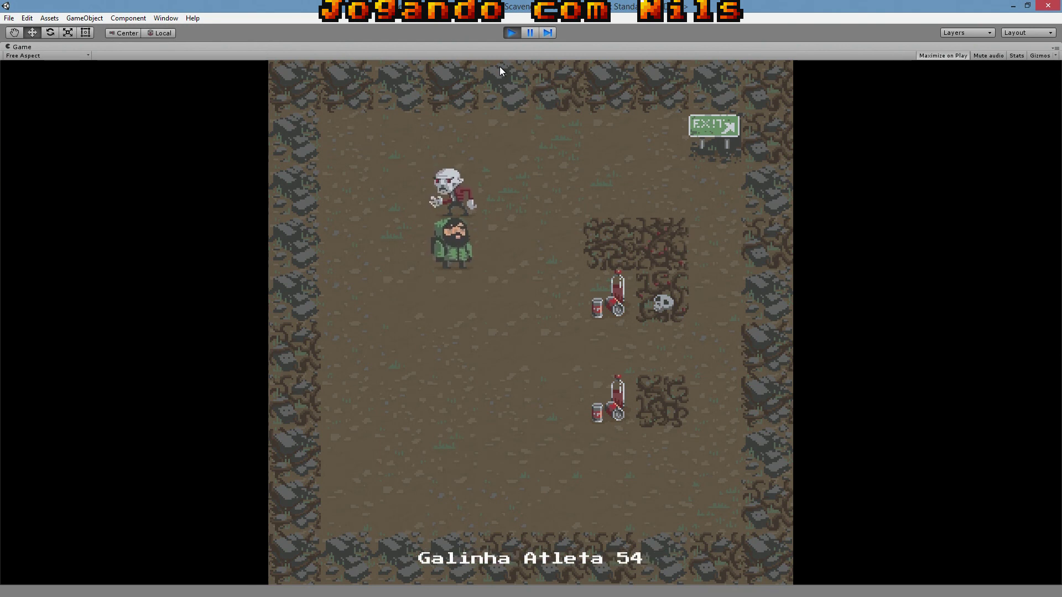
pyautogui.press('Up')
pyautogui.press('Up')
pyautogui.press('Up')
pyautogui.press('Up')
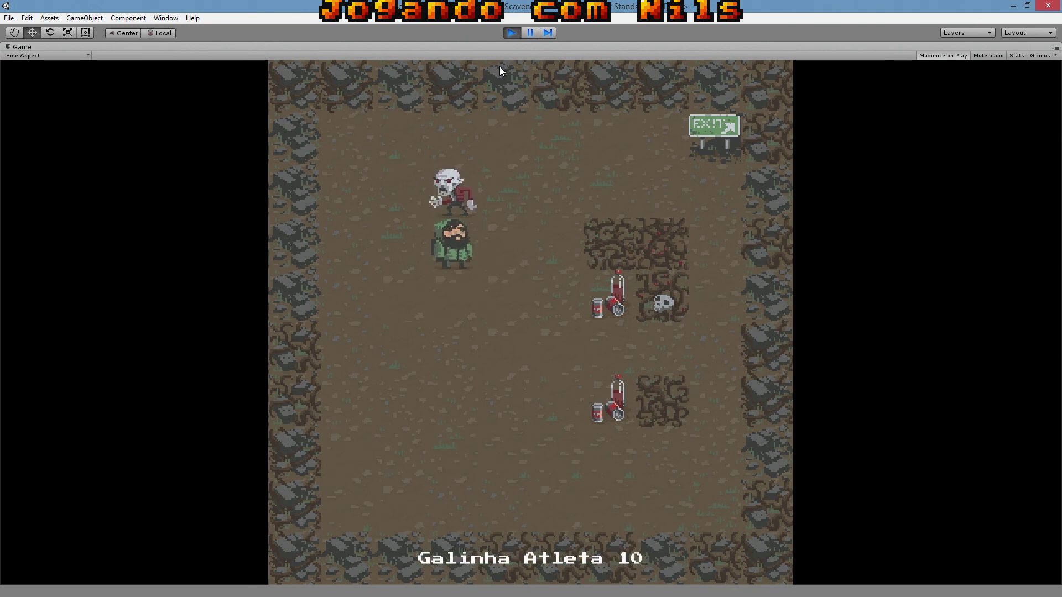
pyautogui.press('Up')
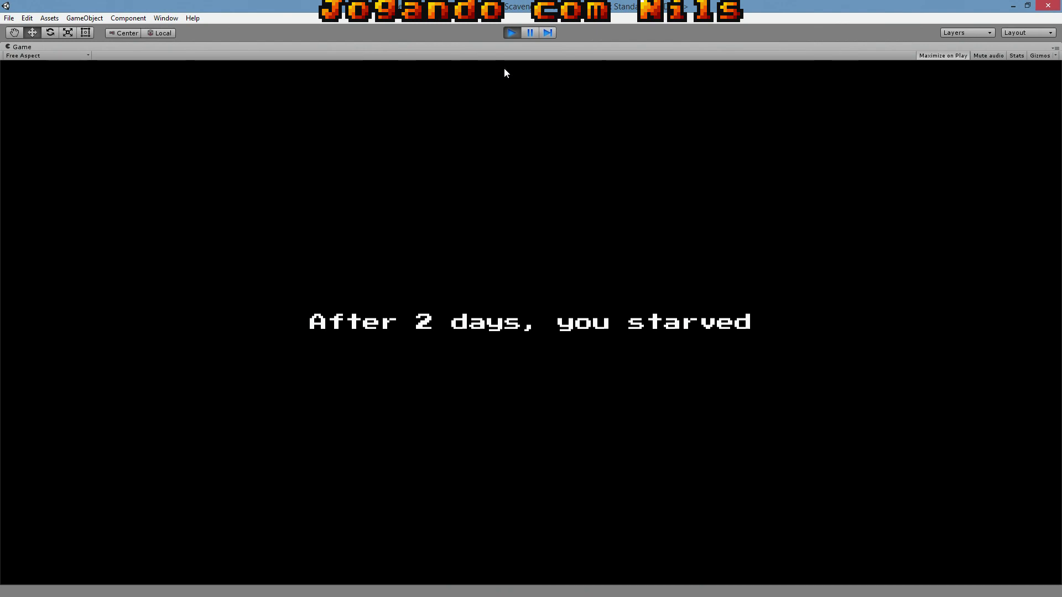
# - Stop the playtest and inspect the chop sound slots of Wall1 through Wall4
pyautogui.click(507, 33)
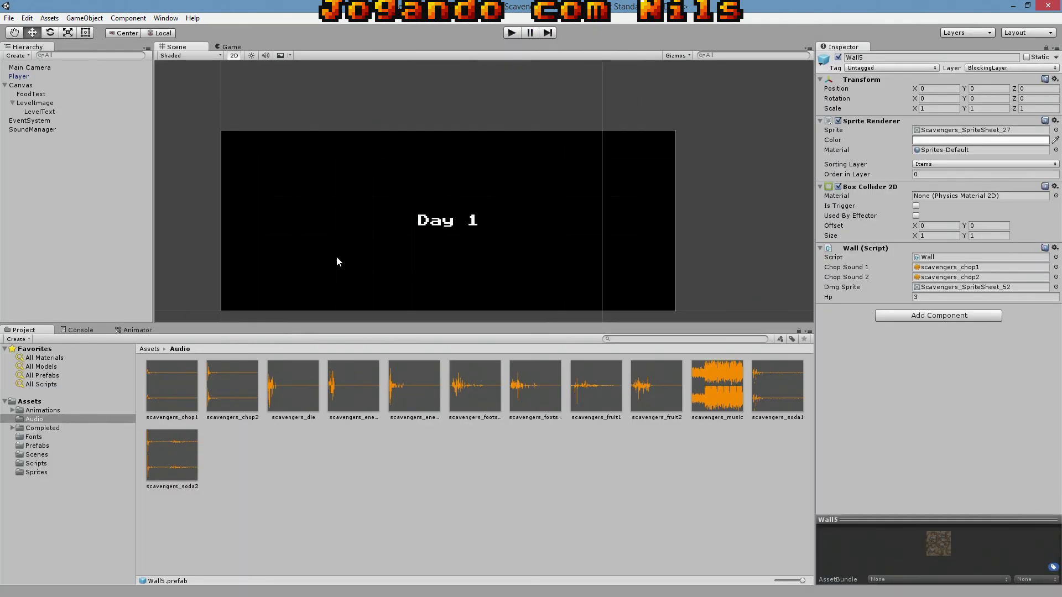
pyautogui.click(58, 447)
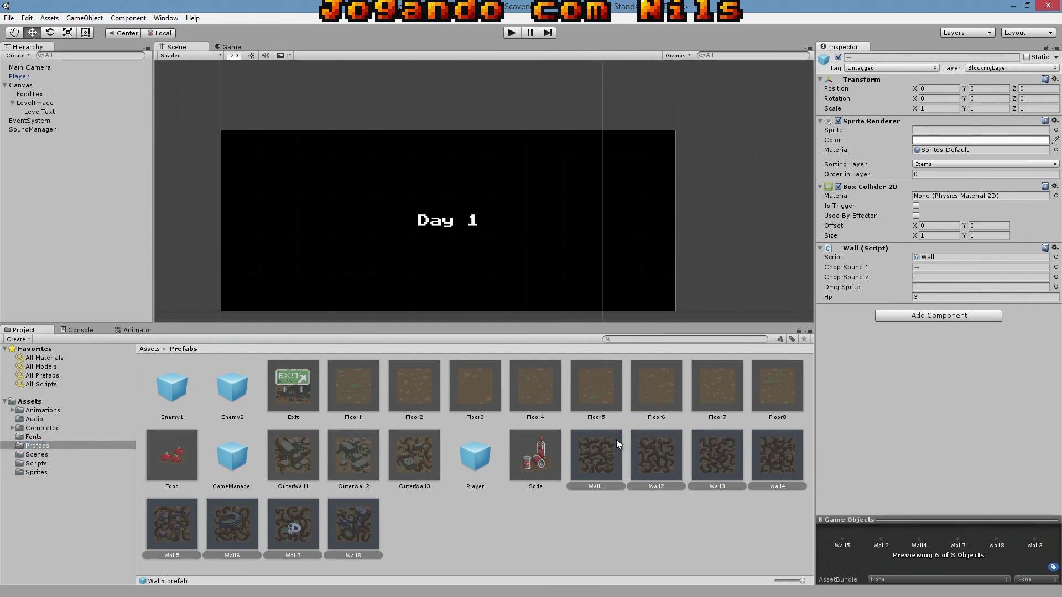
pyautogui.click(612, 510)
pyautogui.click(580, 450)
pyautogui.click(650, 466)
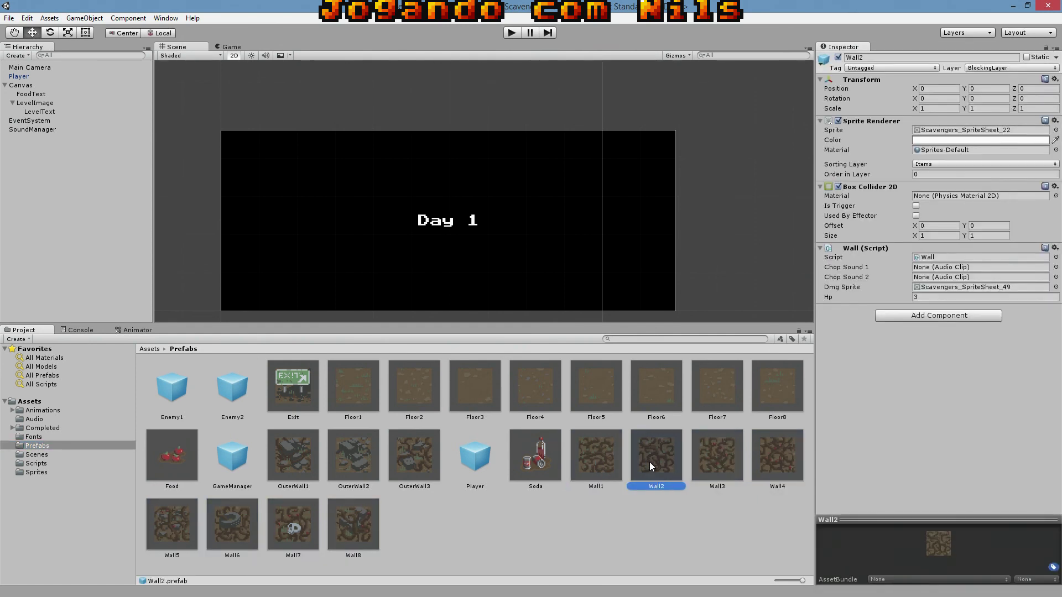
pyautogui.click(719, 464)
pyautogui.click(766, 465)
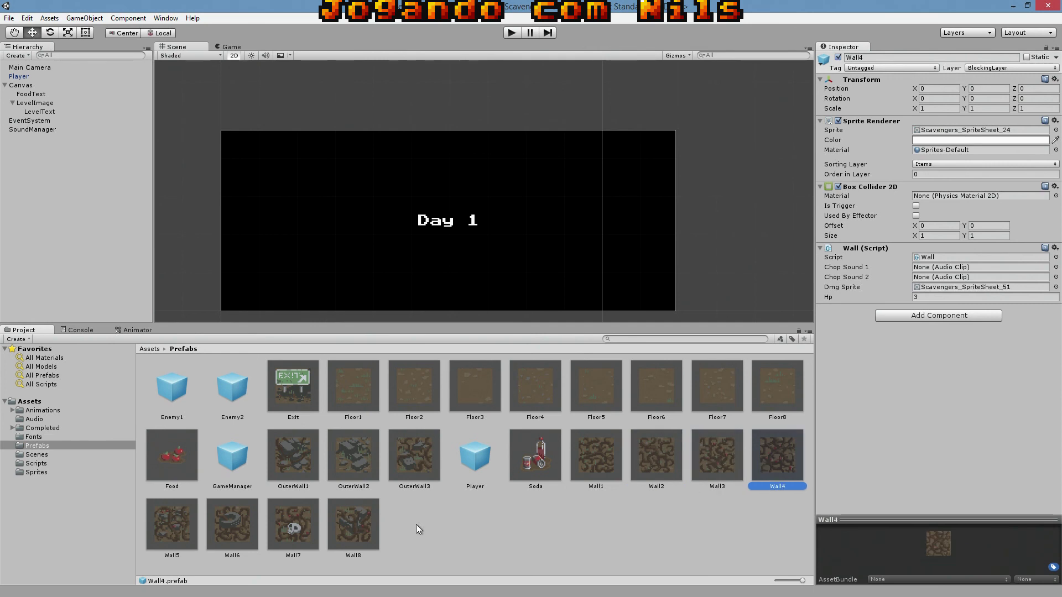
# - Inspect the chop sound slots of Wall5 through Wall8, rechecking Wall6 and Wall5
pyautogui.click(177, 526)
pyautogui.click(223, 524)
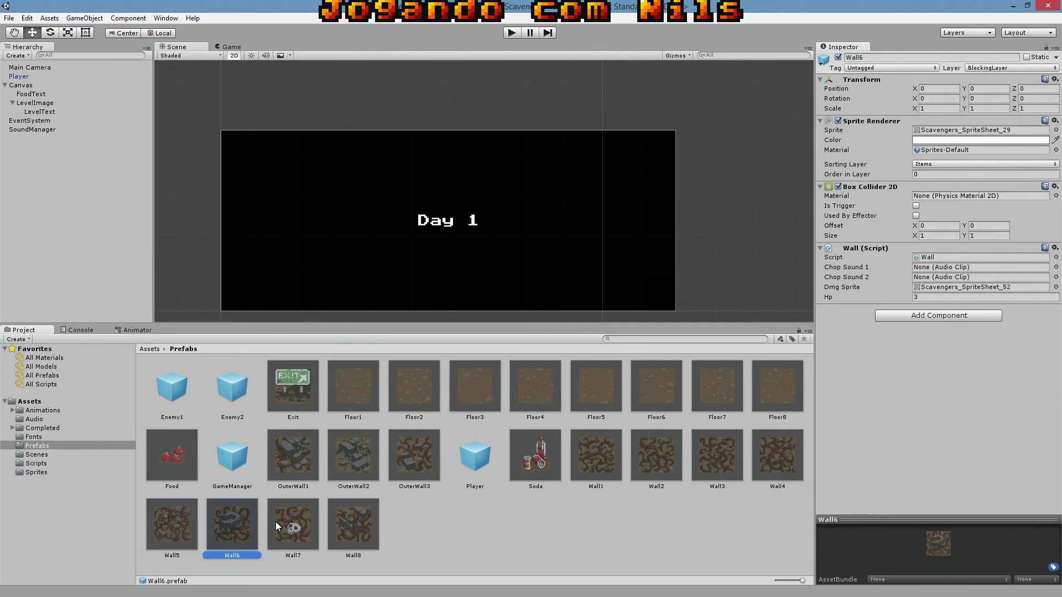
pyautogui.click(276, 522)
pyautogui.click(352, 527)
pyautogui.click(217, 534)
pyautogui.click(191, 531)
# - Select Wall1 through Wall8 together as a range for joint editing
pyautogui.click(480, 543)
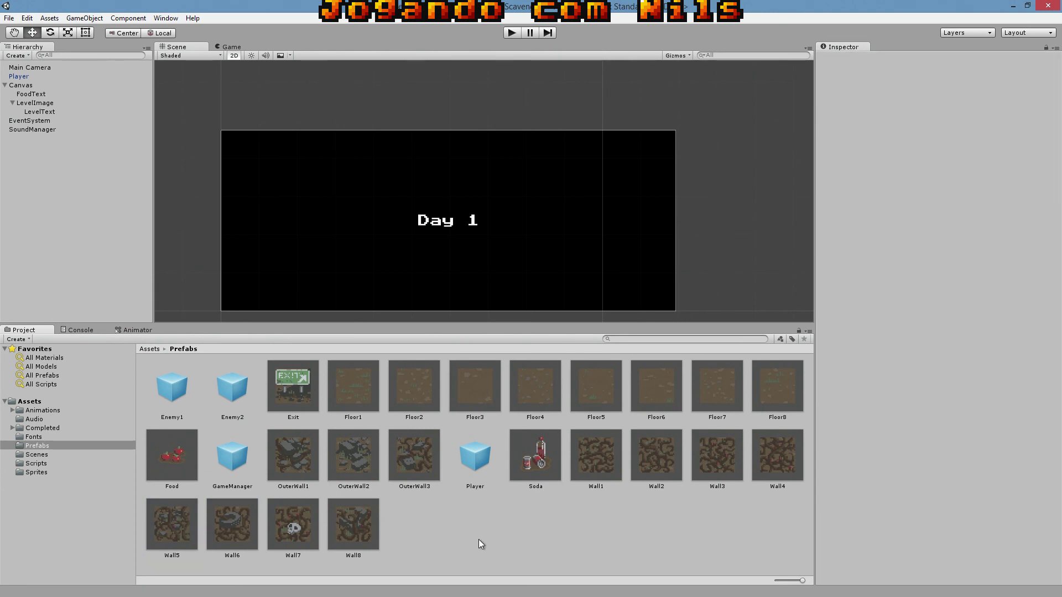
pyautogui.click(611, 473)
pyautogui.keyDown('shift'); pyautogui.click(367, 525); pyautogui.keyUp('shift')
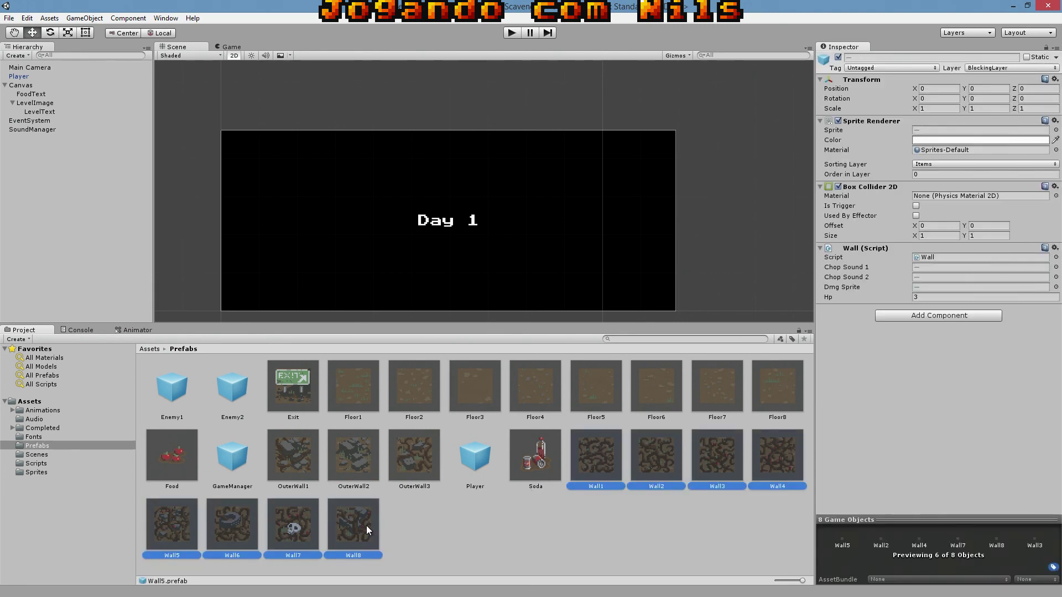
pyautogui.click(1046, 48)
pyautogui.click(600, 467)
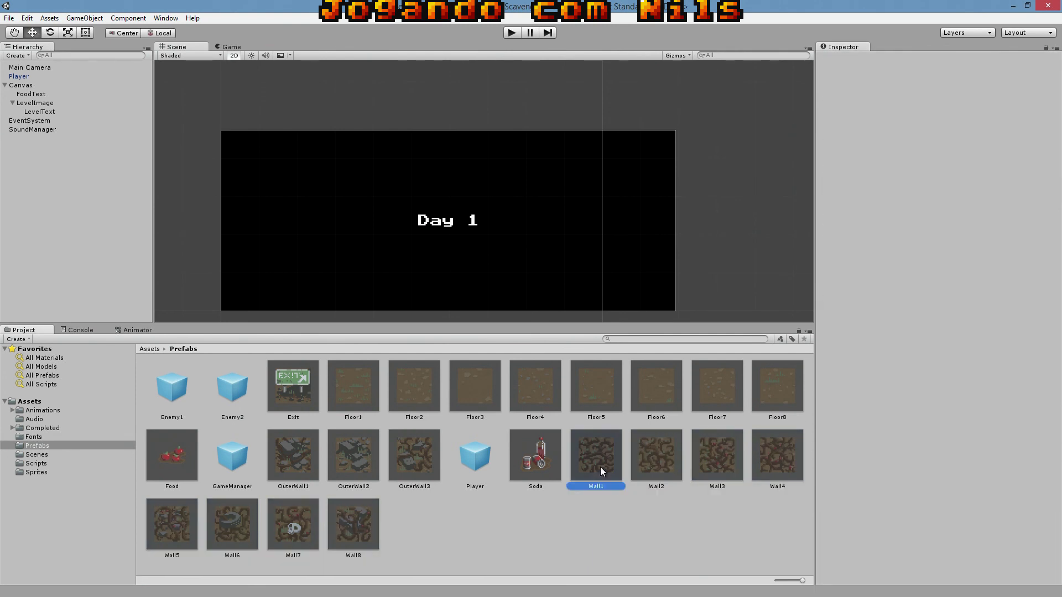
pyautogui.keyDown('shift'); pyautogui.click(366, 543); pyautogui.keyUp('shift')
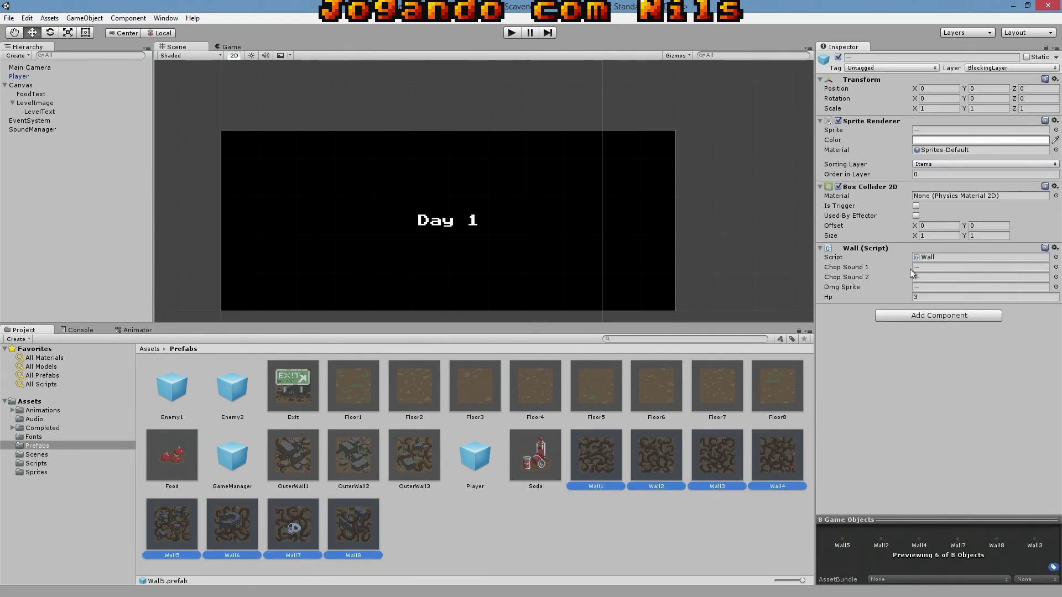
# - Give all eight walls scavengers_chop1 as Chop Sound 1 and scavengers_chop2 as Chop Sound 2
pyautogui.click(34, 420)
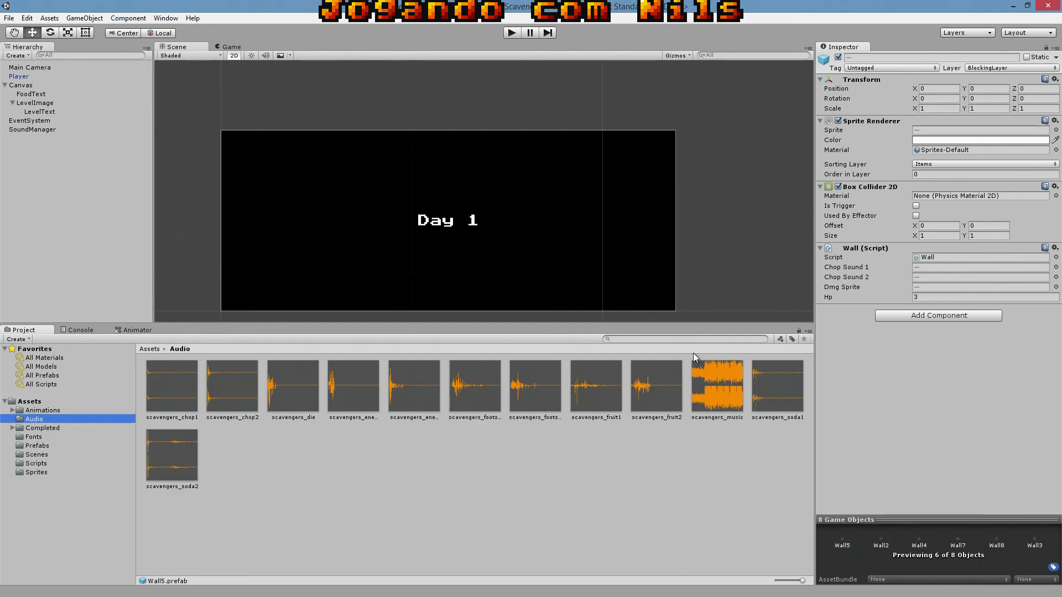
pyautogui.moveTo(166, 383); pyautogui.dragTo(933, 272)
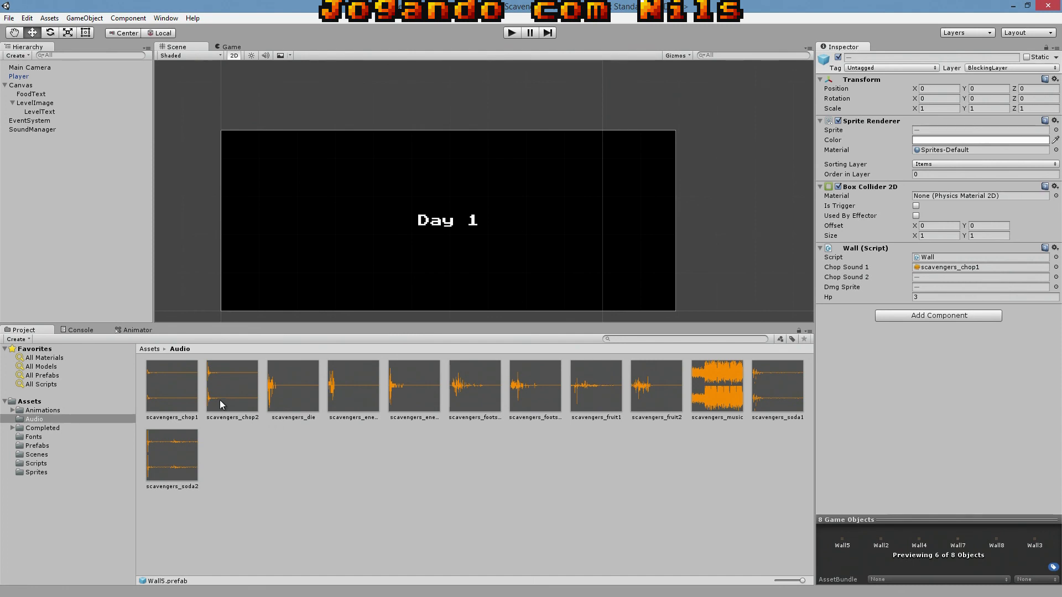
pyautogui.moveTo(224, 401); pyautogui.dragTo(930, 278)
# - Verify Wall1 through Wall8 each carry both chop sounds, then start Play mode
pyautogui.click(33, 448)
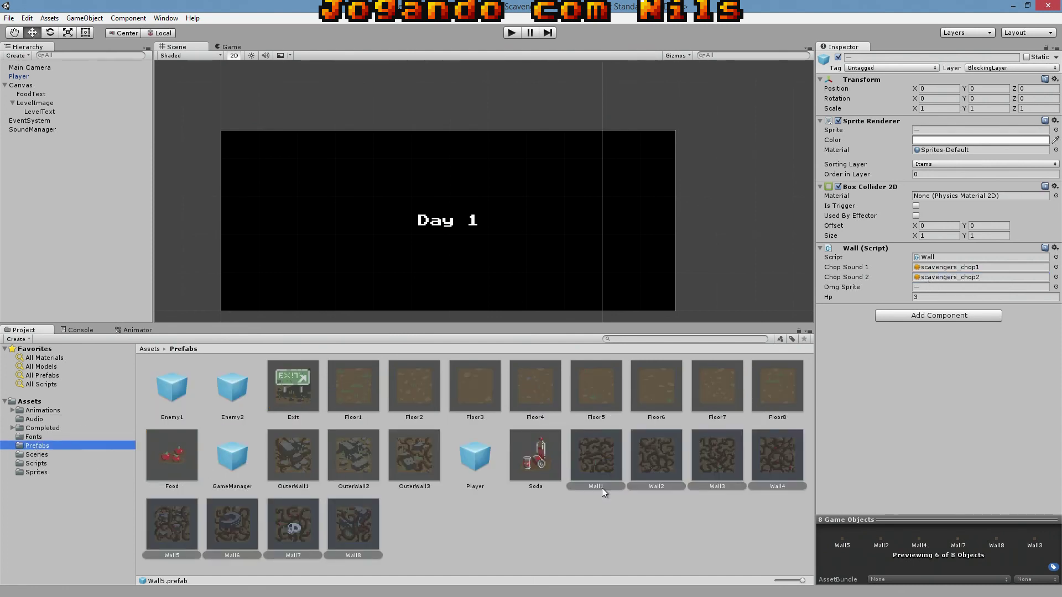
pyautogui.click(595, 470)
pyautogui.click(656, 460)
pyautogui.click(733, 451)
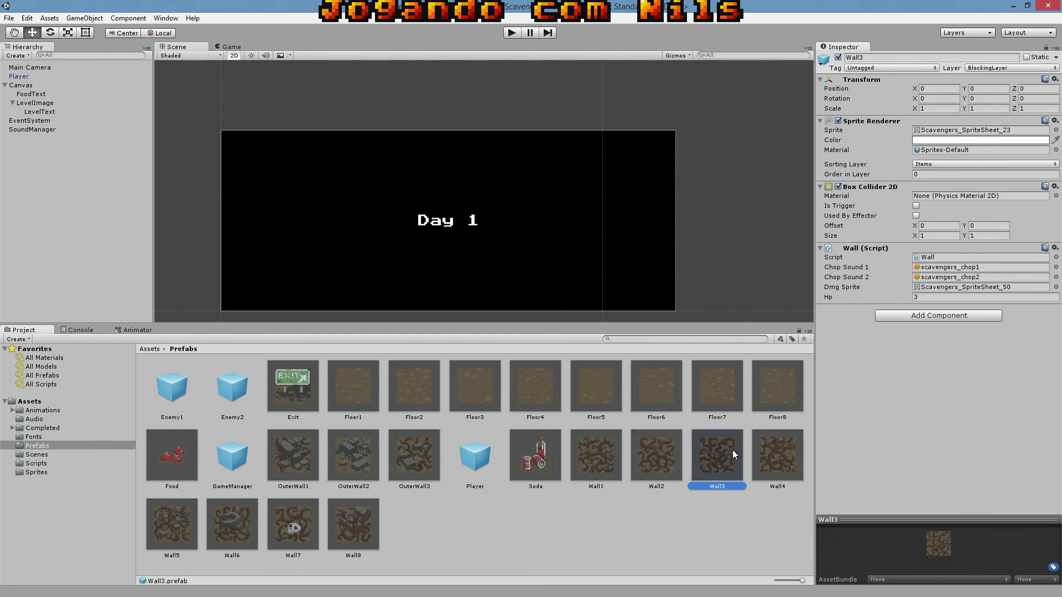
pyautogui.press('Right')
pyautogui.click(180, 527)
pyautogui.click(227, 523)
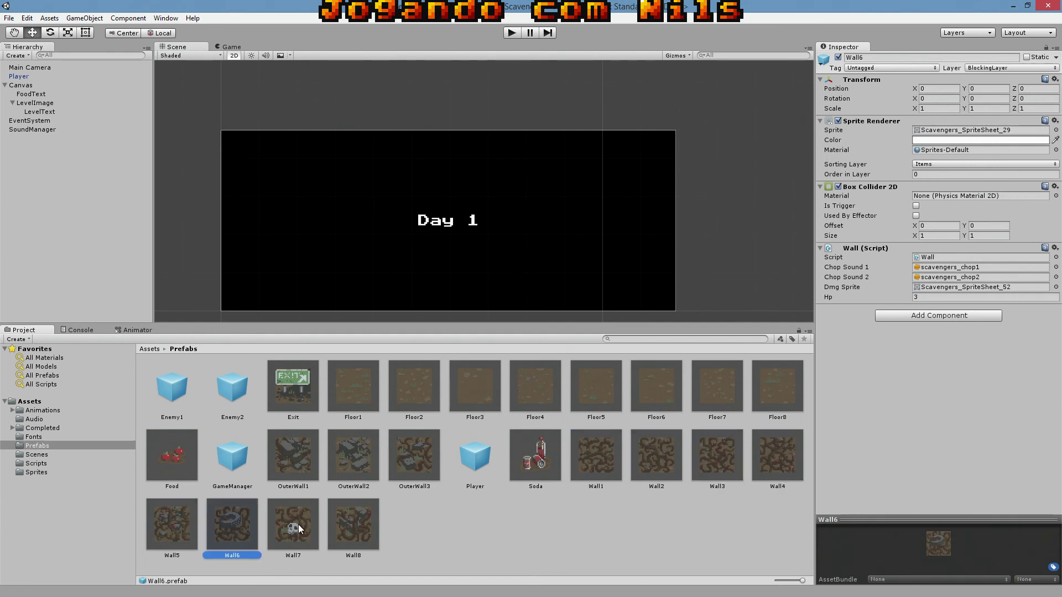
pyautogui.click(301, 528)
pyautogui.click(340, 526)
pyautogui.click(510, 32)
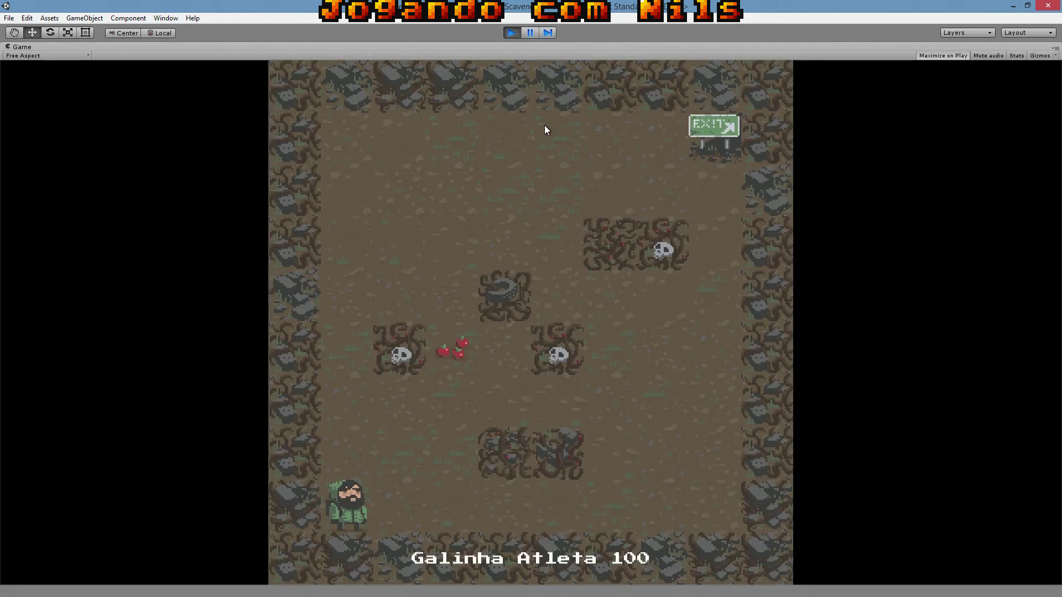
# - On Day 1, walk to the food and eat it, then chop the inner walls above and right
pyautogui.press('Right')
pyautogui.press('Up')
pyautogui.press('Up')
pyautogui.press('Right')
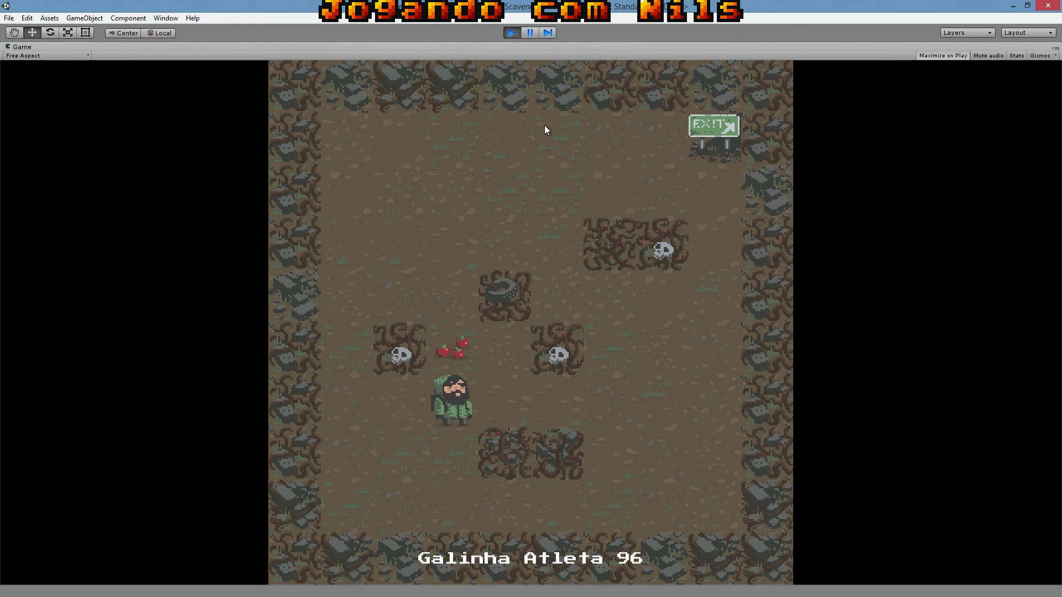
pyautogui.press('Up')
pyautogui.press('Right')
pyautogui.press('Down')
pyautogui.press('Right')
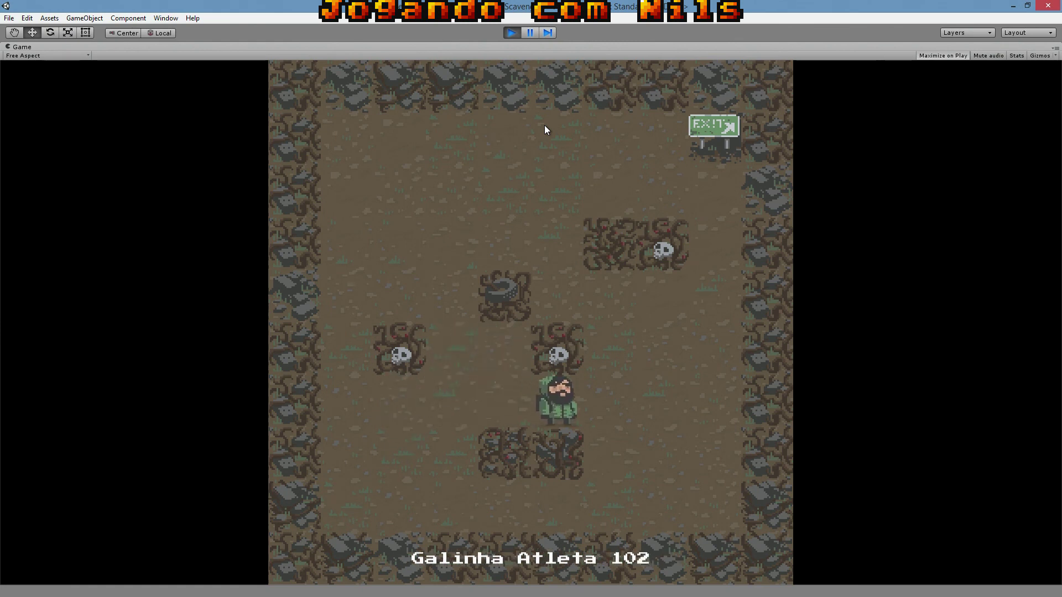
pyautogui.press('Right')
pyautogui.press('Up')
pyautogui.press('Up')
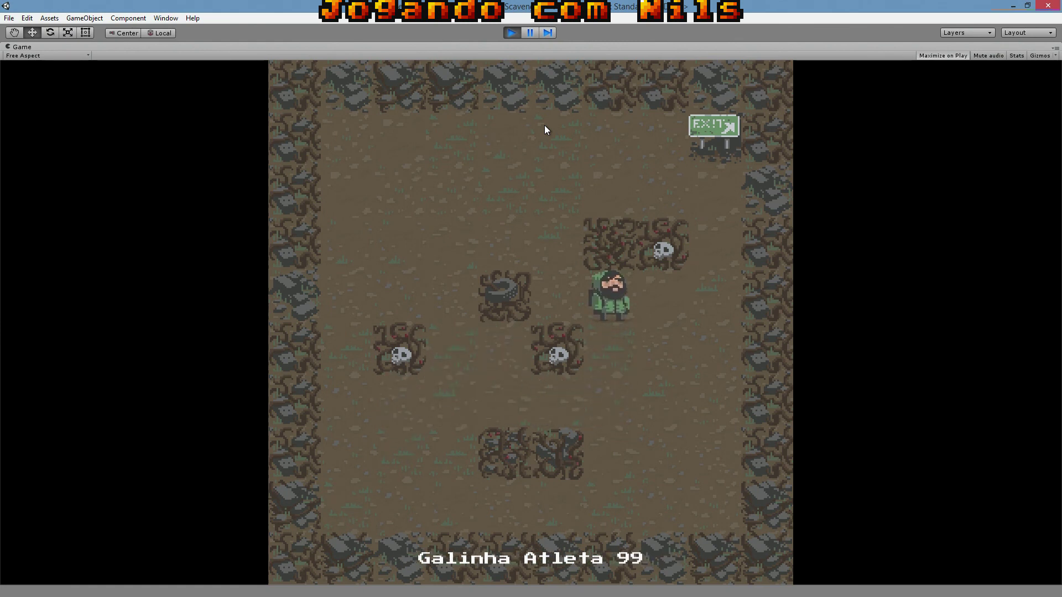
pyautogui.press('Up')
pyautogui.press('Up')
pyautogui.press('Up')
pyautogui.press('Right')
pyautogui.press('Right')
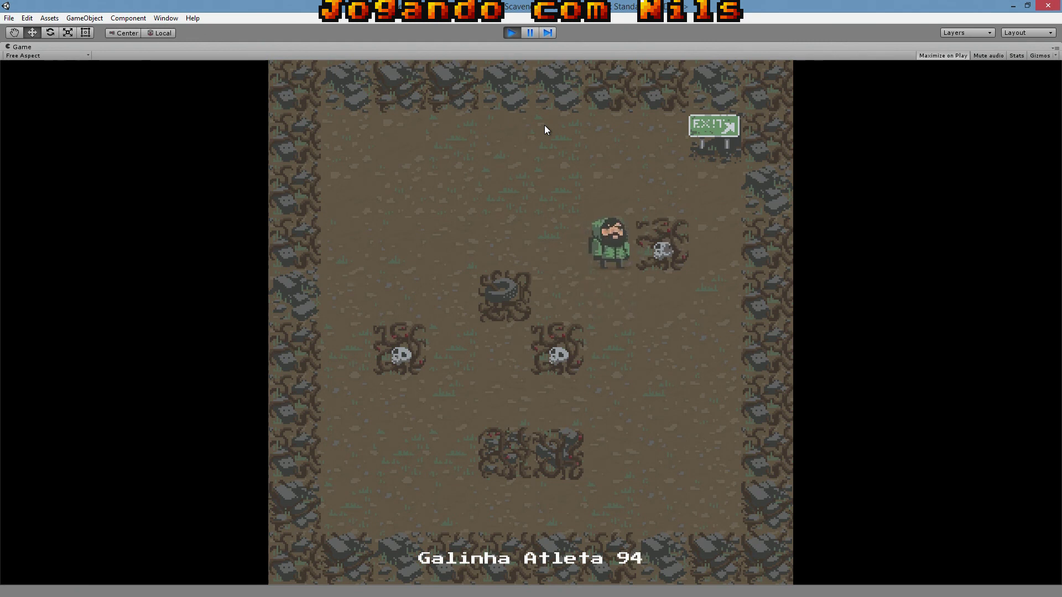
pyautogui.press('Right')
pyautogui.press('Right')
# - Break the left and lower inner walls on Day 1 and walk up to the exit
pyautogui.press('Left')
pyautogui.press('Left')
pyautogui.press('Down')
pyautogui.press('Left')
pyautogui.press('Left')
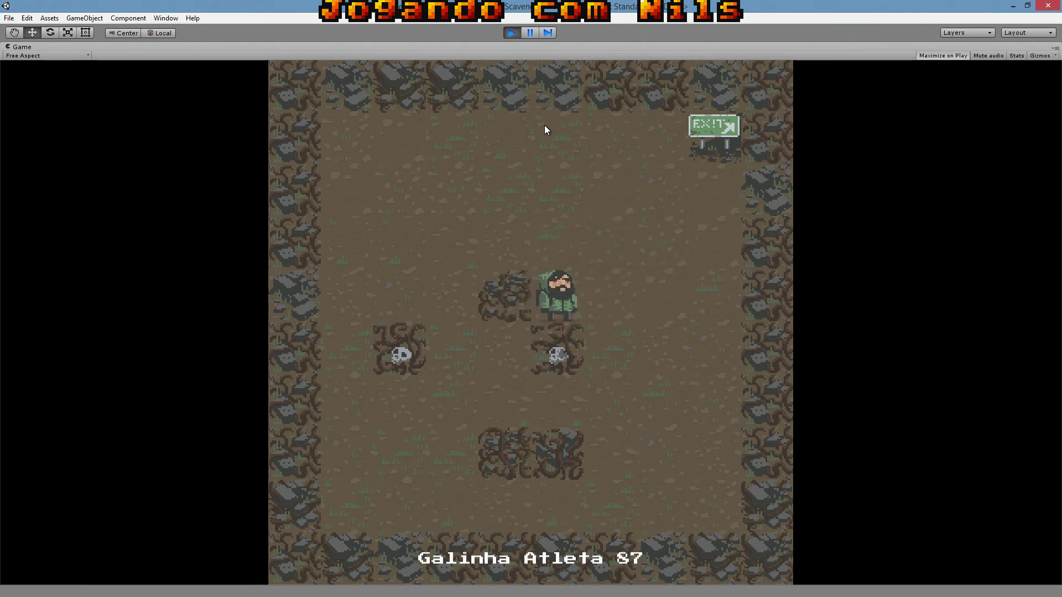
pyautogui.press('Left')
pyautogui.press('Down')
pyautogui.press('Right')
pyautogui.press('Right')
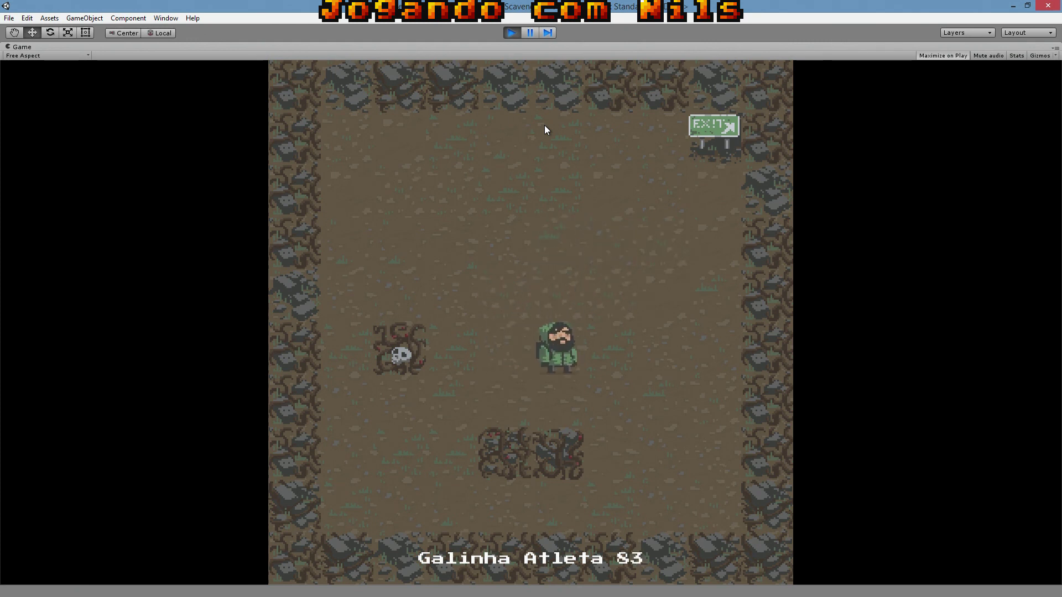
pyautogui.press('Down')
pyautogui.press('Down')
pyautogui.press('Left')
pyautogui.press('Left')
pyautogui.press('Left')
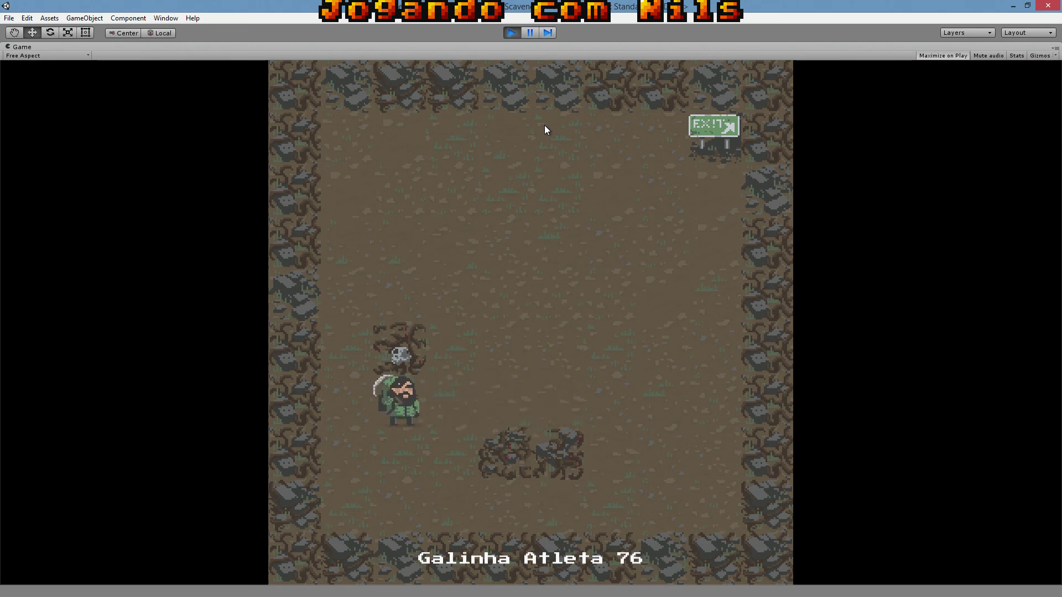
pyautogui.press('Up')
pyautogui.press('Right')
pyautogui.press('Right')
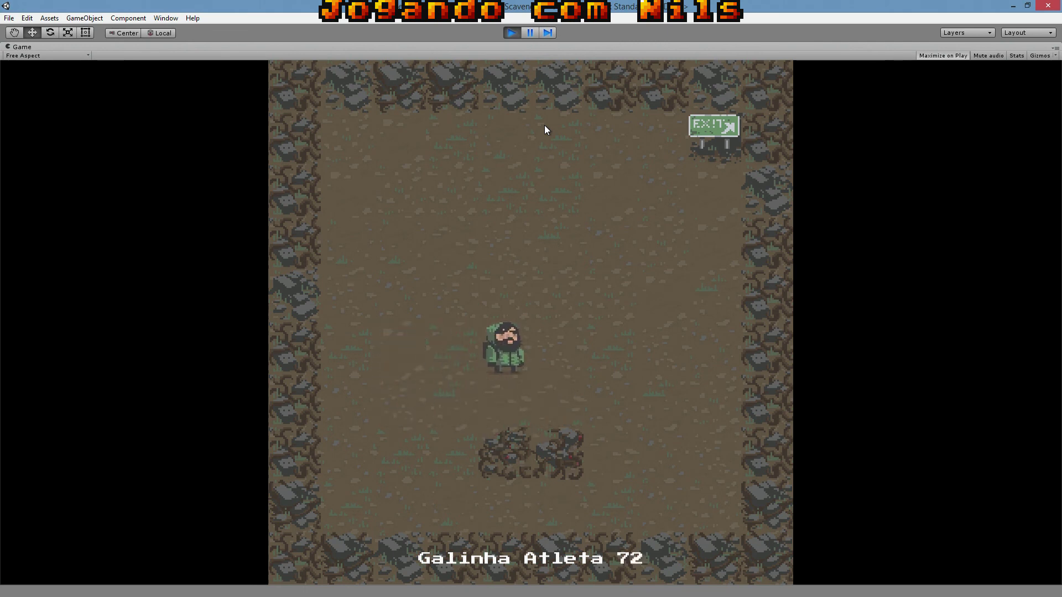
pyautogui.press('Right')
pyautogui.press('Right')
pyautogui.press('Right')
pyautogui.press('Right')
pyautogui.press('Up')
pyautogui.press('Up')
pyautogui.press('Up')
pyautogui.press('Up')
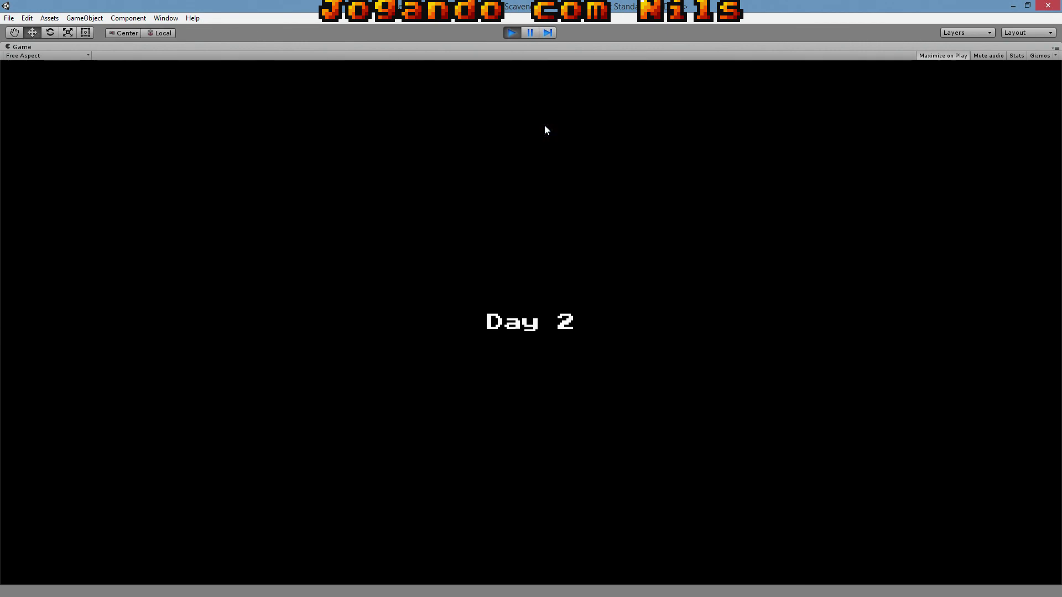
# - On Day 2, break the wall above, collect the soda, dodge the zombie and reach the exit
pyautogui.press('Right')
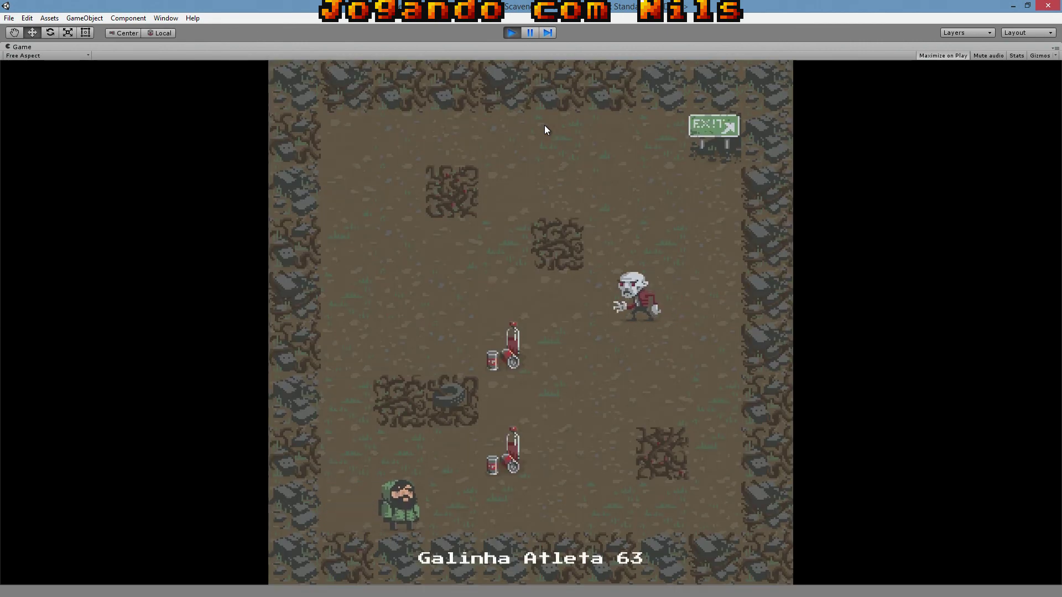
pyautogui.press('Right')
pyautogui.press('Up')
pyautogui.press('Up')
pyautogui.press('Up')
pyautogui.press('Up')
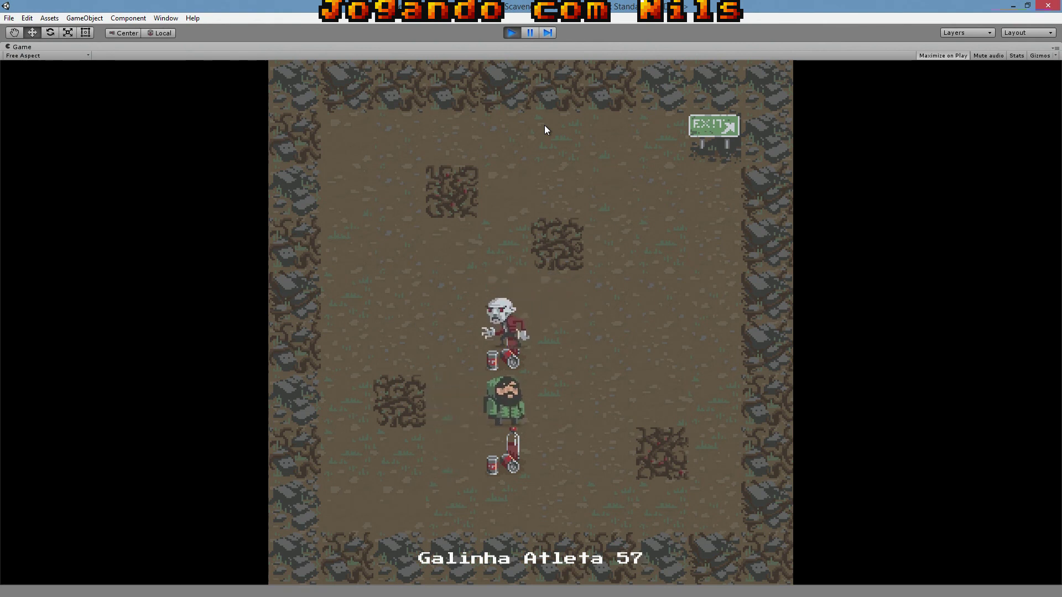
pyautogui.press('Right')
pyautogui.press('Right')
pyautogui.press('Right')
pyautogui.press('Right')
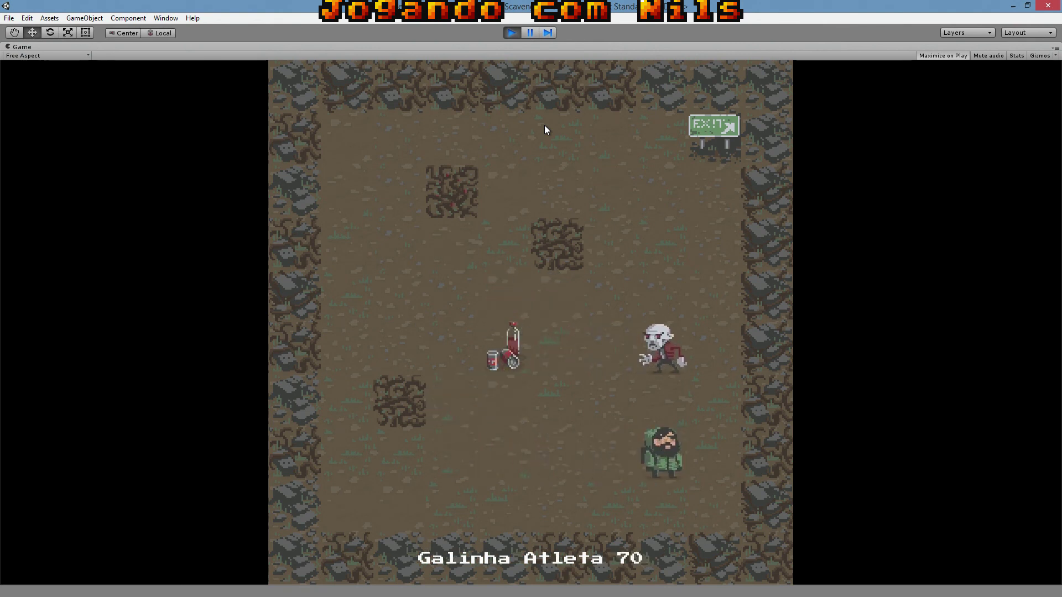
pyautogui.press('Left')
pyautogui.press('Left')
pyautogui.press('Left')
pyautogui.press('Up')
pyautogui.press('Up')
pyautogui.press('Up')
pyautogui.press('Up')
pyautogui.press('Up')
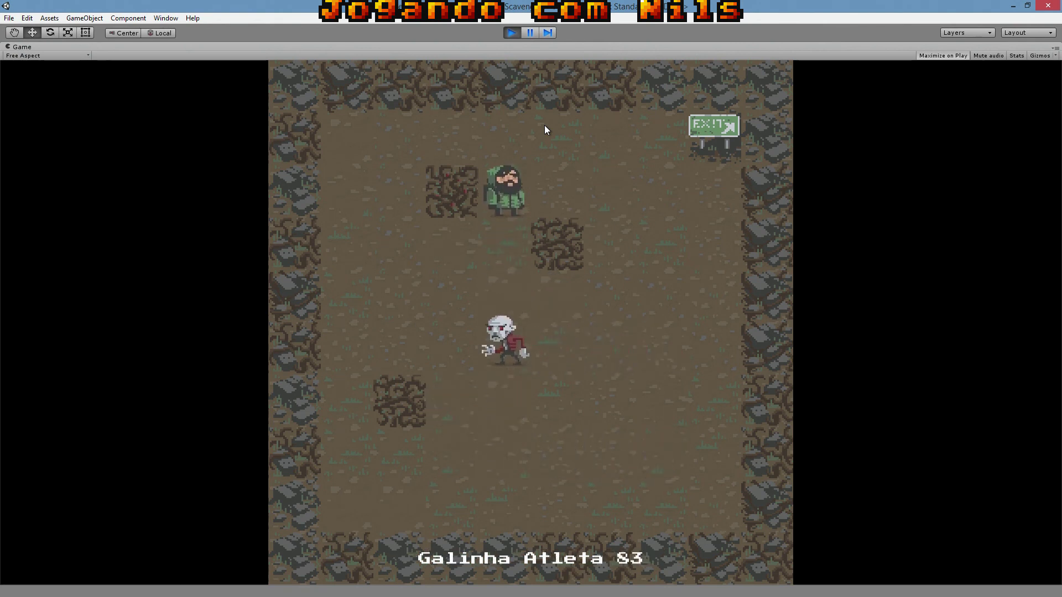
pyautogui.press('Left')
pyautogui.press('Left')
pyautogui.press('Right')
pyautogui.press('Right')
pyautogui.press('Right')
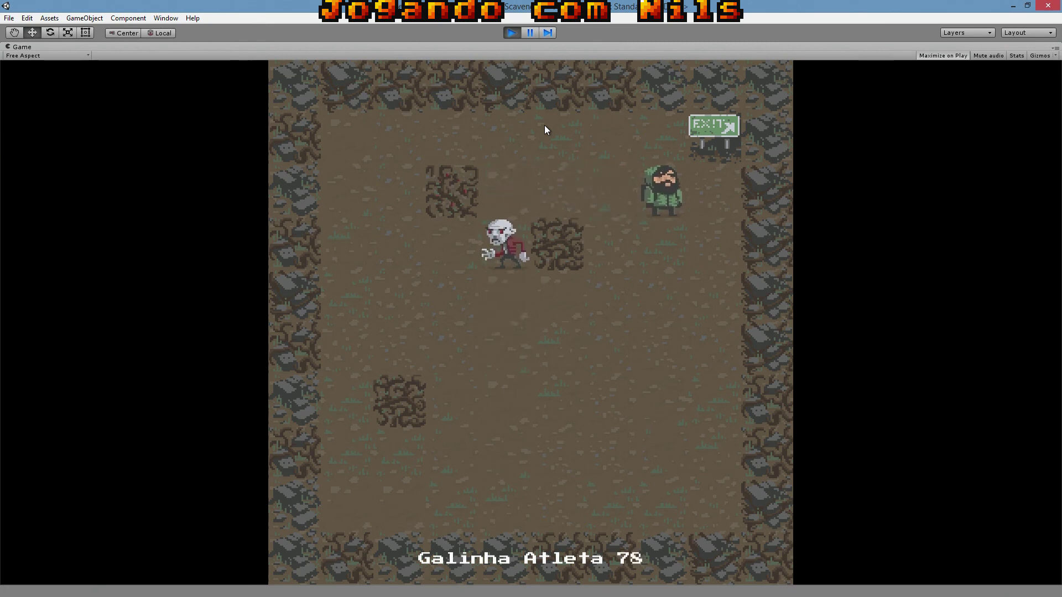
pyautogui.press('Right')
pyautogui.press('Up')
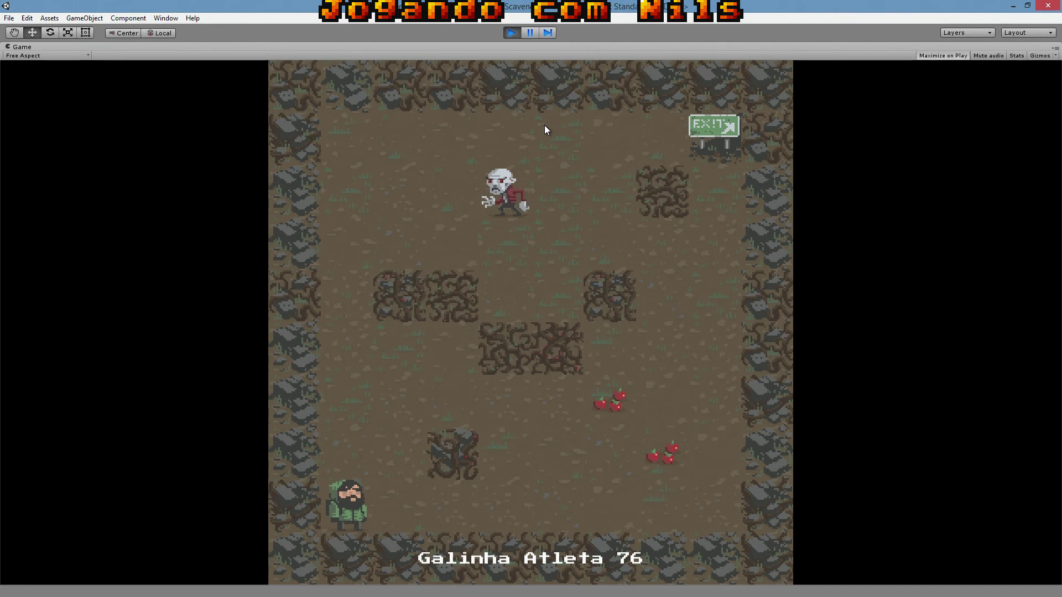
# - On Day 3, walk right and up to pick up the two food items
pyautogui.press('Right')
pyautogui.press('Right')
pyautogui.press('Right')
pyautogui.press('Right')
pyautogui.press('Right')
pyautogui.press('Up')
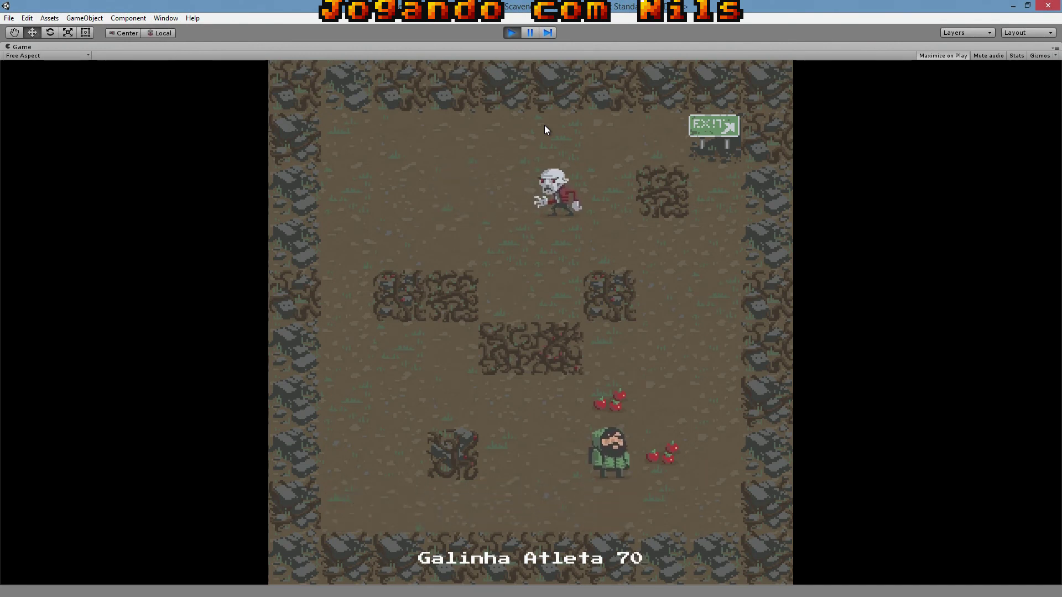
pyautogui.press('Right')
pyautogui.press('Up')
pyautogui.press('Left')
pyautogui.press('Left')
pyautogui.press('Left')
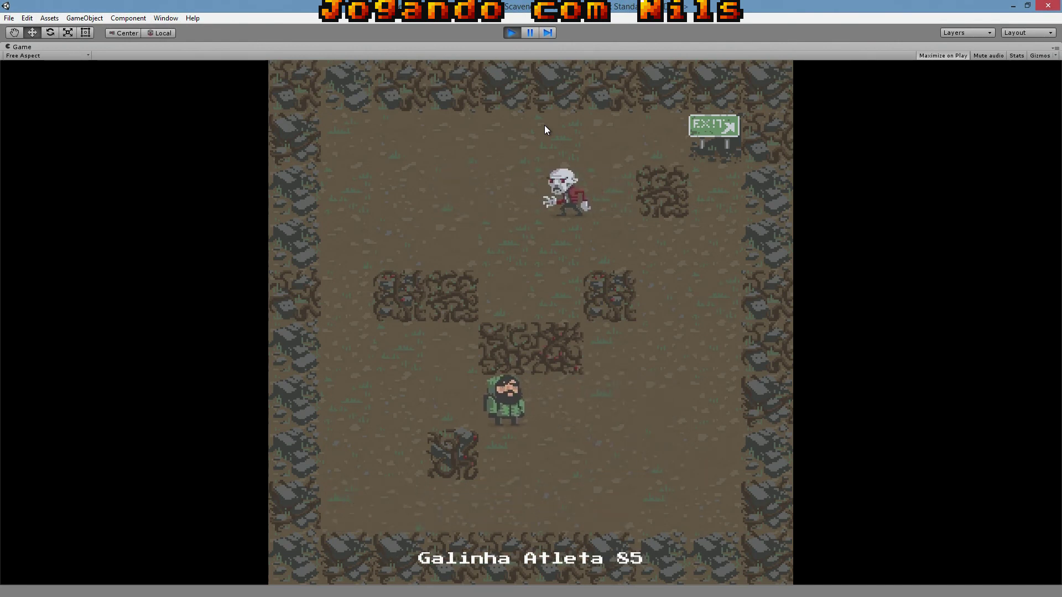
pyautogui.press('Left')
pyautogui.press('Up')
# - Chop through the Day 3 walls beside the zombie and step up onto the exit
pyautogui.press('Right')
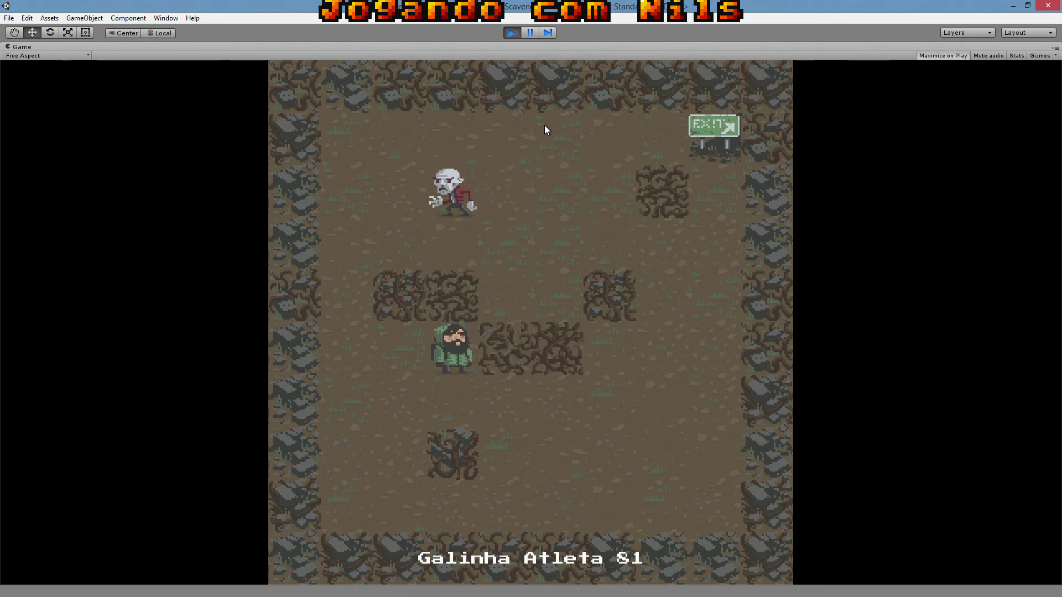
pyautogui.press('Right')
pyautogui.press('Right')
pyautogui.press('Right')
pyautogui.press('Right')
pyautogui.press('Right')
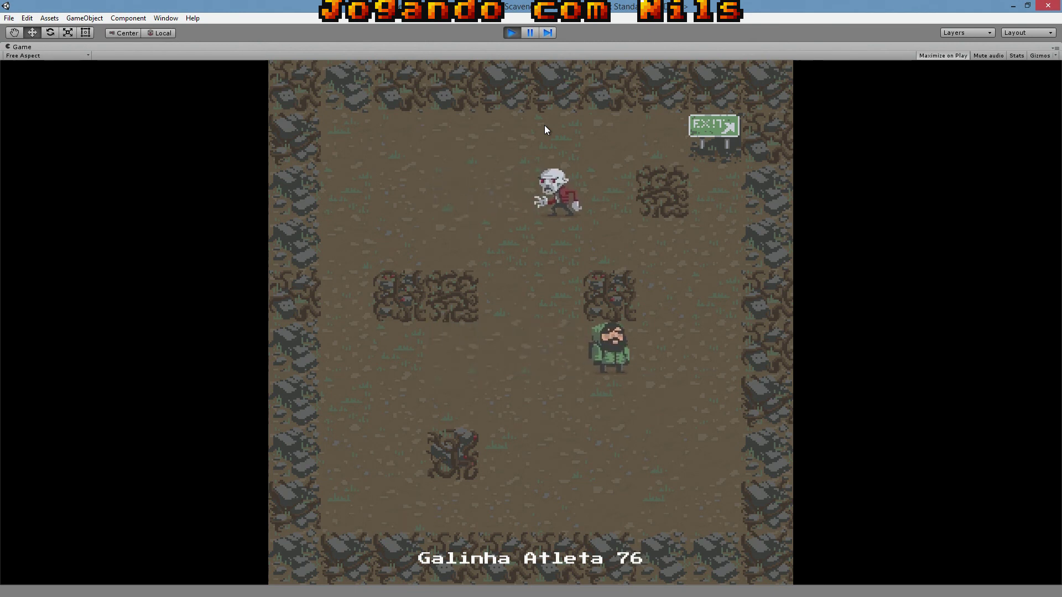
pyautogui.press('Up')
pyautogui.press('Up')
pyautogui.press('Up')
pyautogui.press('Up')
pyautogui.press('Left')
pyautogui.press('Left')
pyautogui.press('Left')
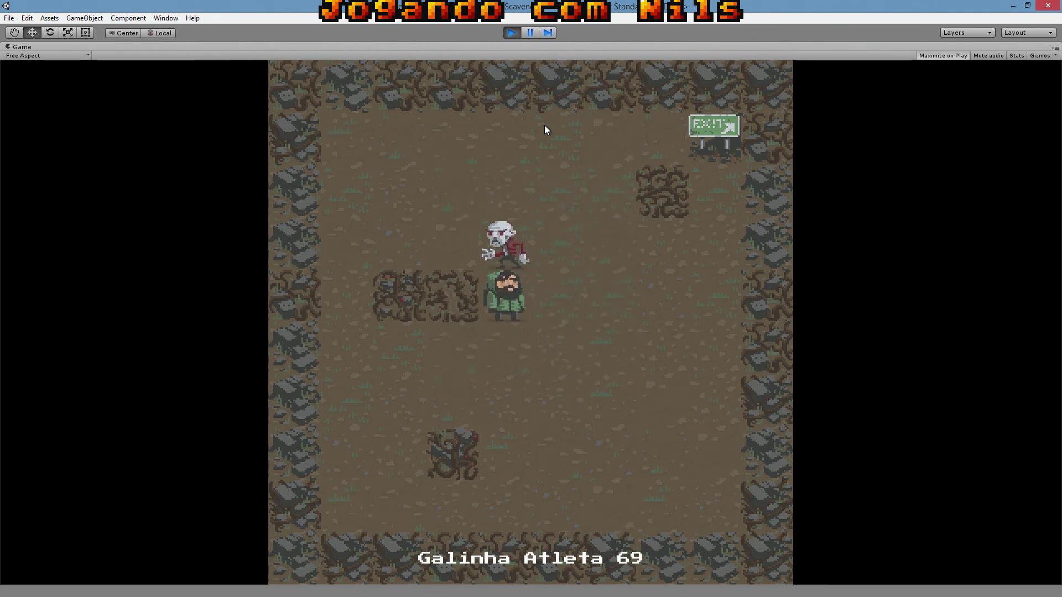
pyautogui.press('Down')
pyautogui.press('Left')
pyautogui.press('Left')
pyautogui.press('Up')
pyautogui.press('Up')
pyautogui.press('Right')
pyautogui.press('Up')
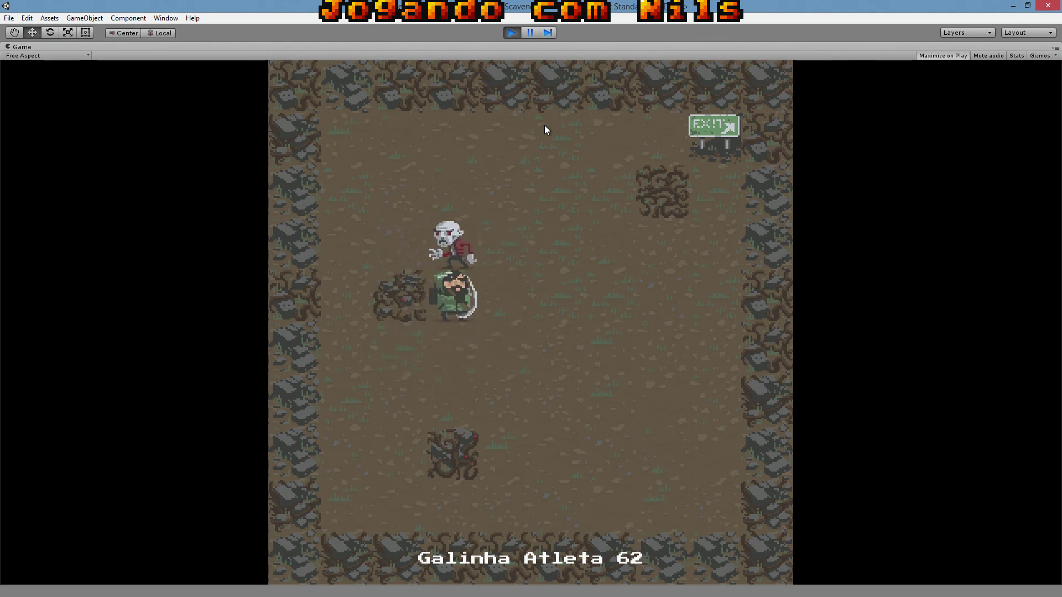
pyautogui.press('Right')
pyautogui.press('Right')
pyautogui.press('Right')
pyautogui.press('Right')
pyautogui.press('Up')
pyautogui.press('Up')
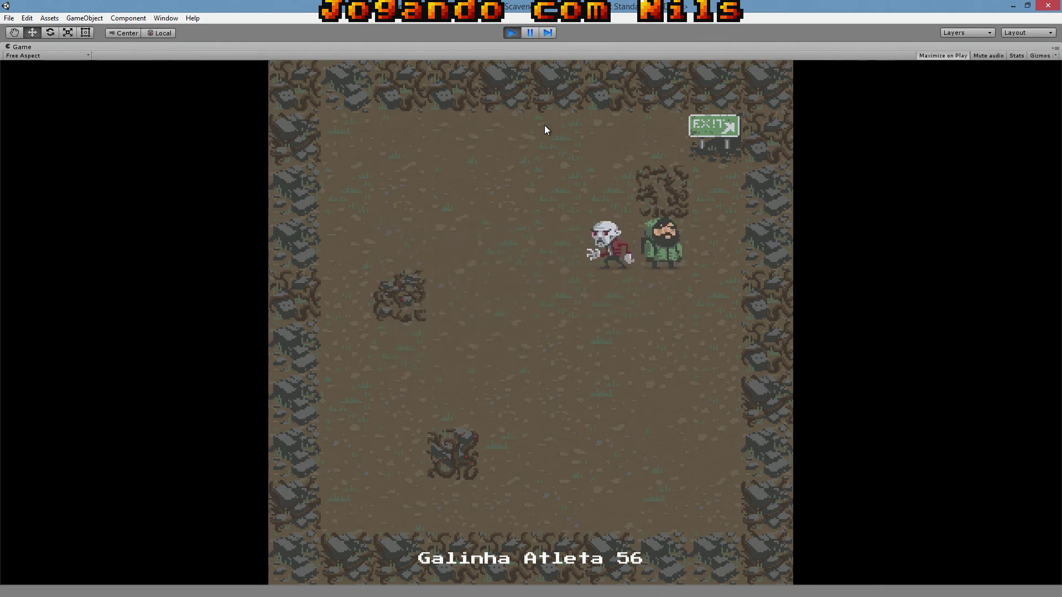
pyautogui.press('Up')
pyautogui.press('Up')
pyautogui.press('Up')
pyautogui.press('Right')
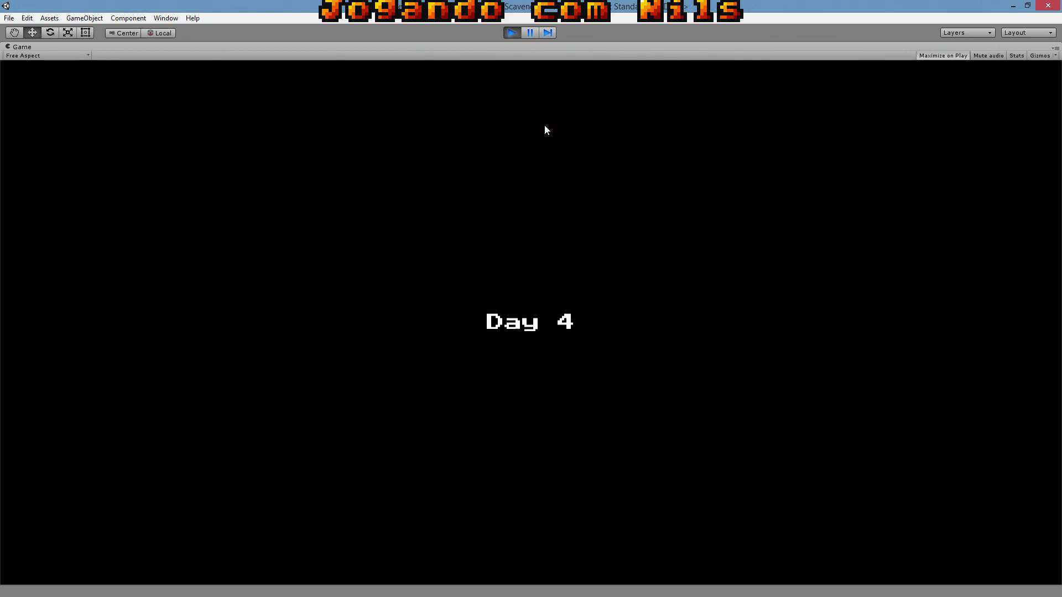
# - On Day 4, collect the soda and fruit, then chop the wall above and step into its place
pyautogui.press('Right')
pyautogui.press('Up')
pyautogui.press('Right')
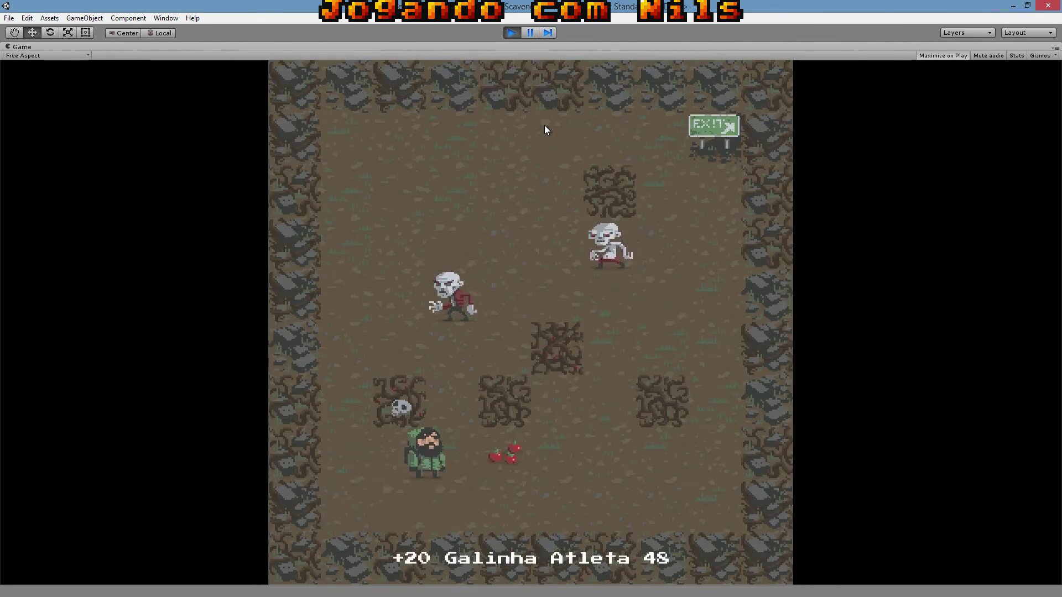
pyautogui.press('Right')
pyautogui.press('Right')
pyautogui.press('Right')
pyautogui.press('Right')
pyautogui.press('Up')
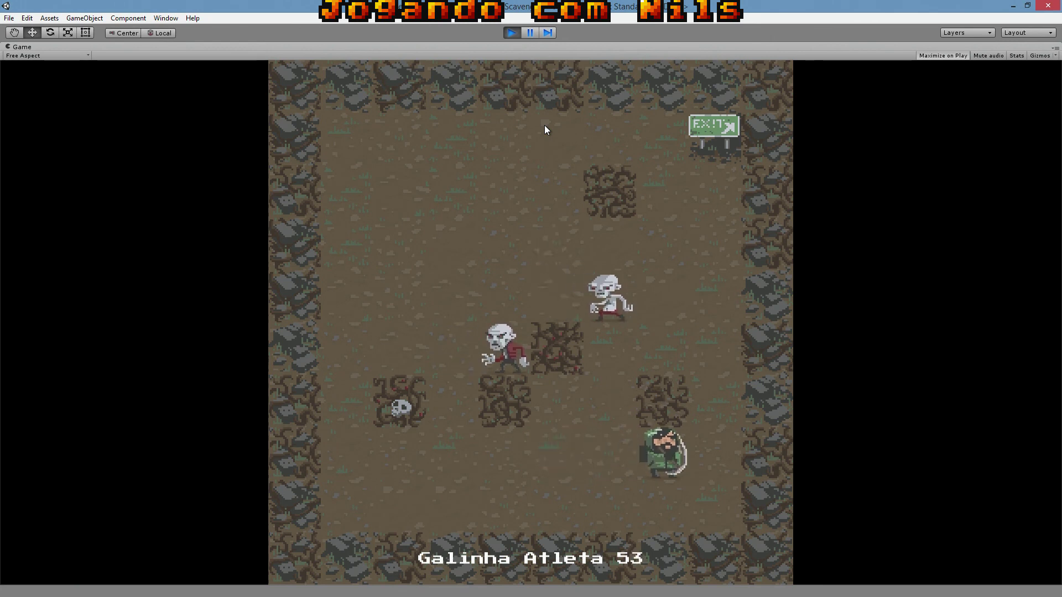
pyautogui.press('Up')
pyautogui.press('Up')
pyautogui.press('Right')
pyautogui.press('Up')
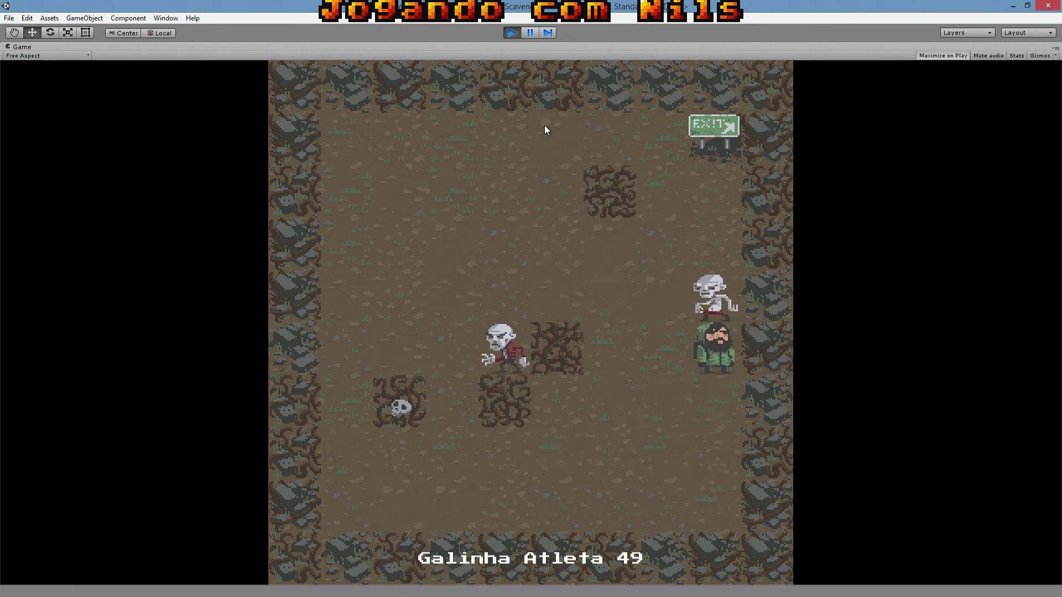